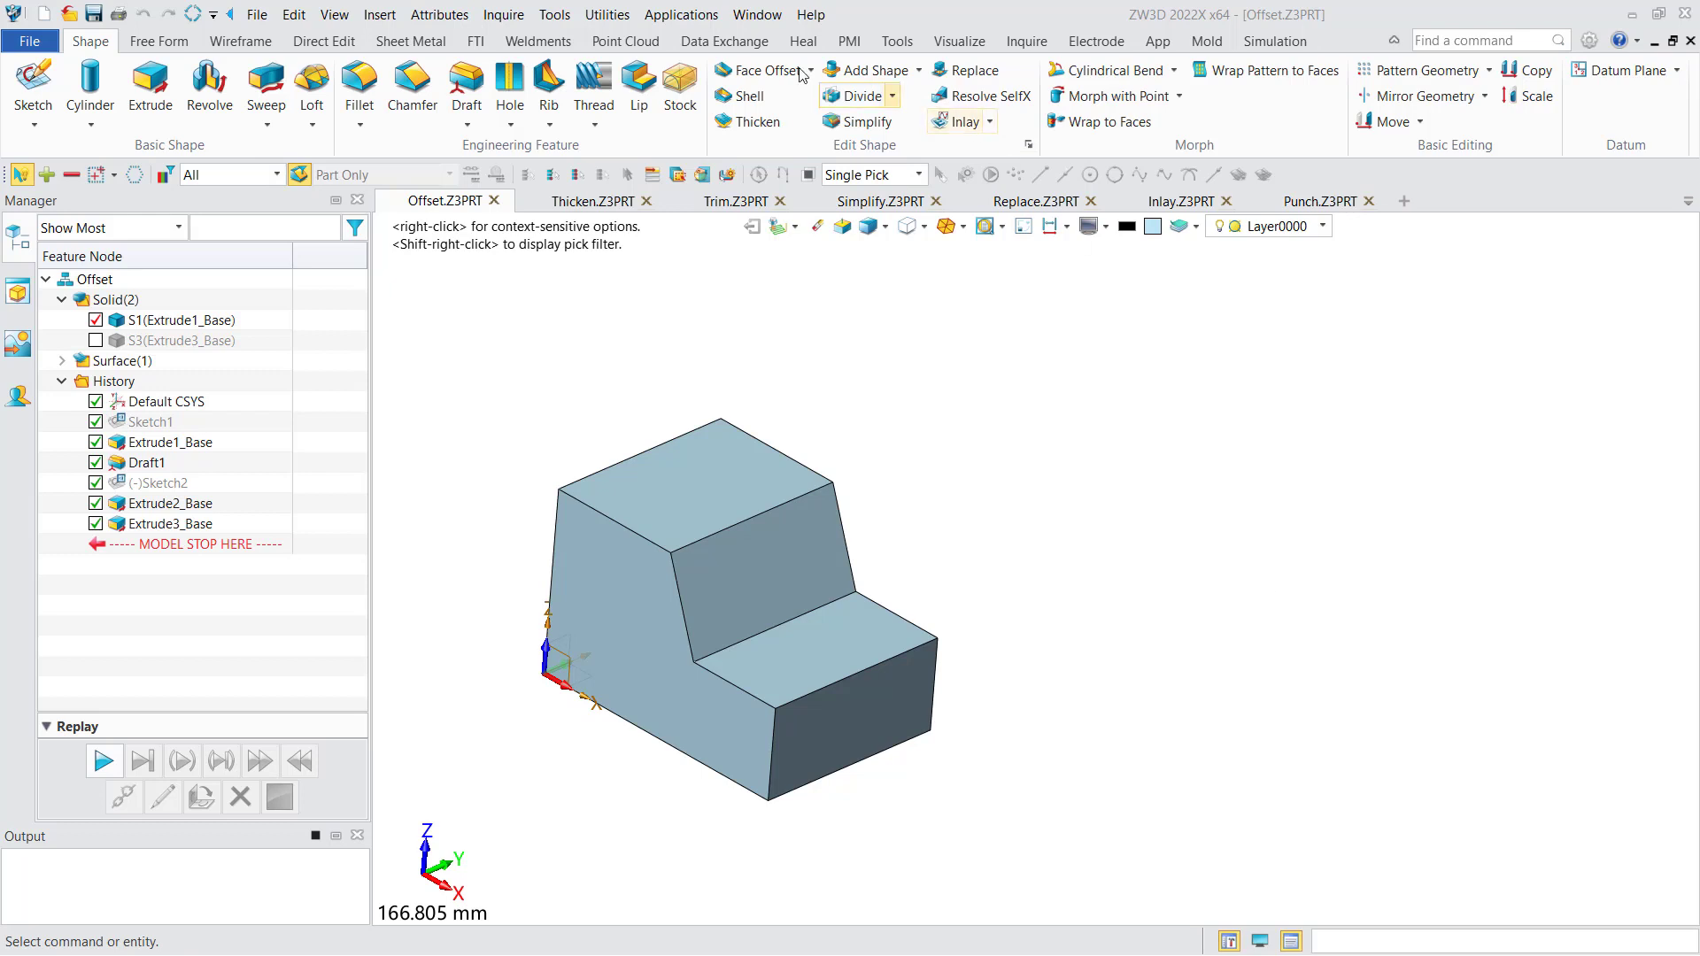
- Offset the stepped side face of the block outward by 5 mm
left_click(759, 71)
middle_click_drag(742, 434, 905, 414)
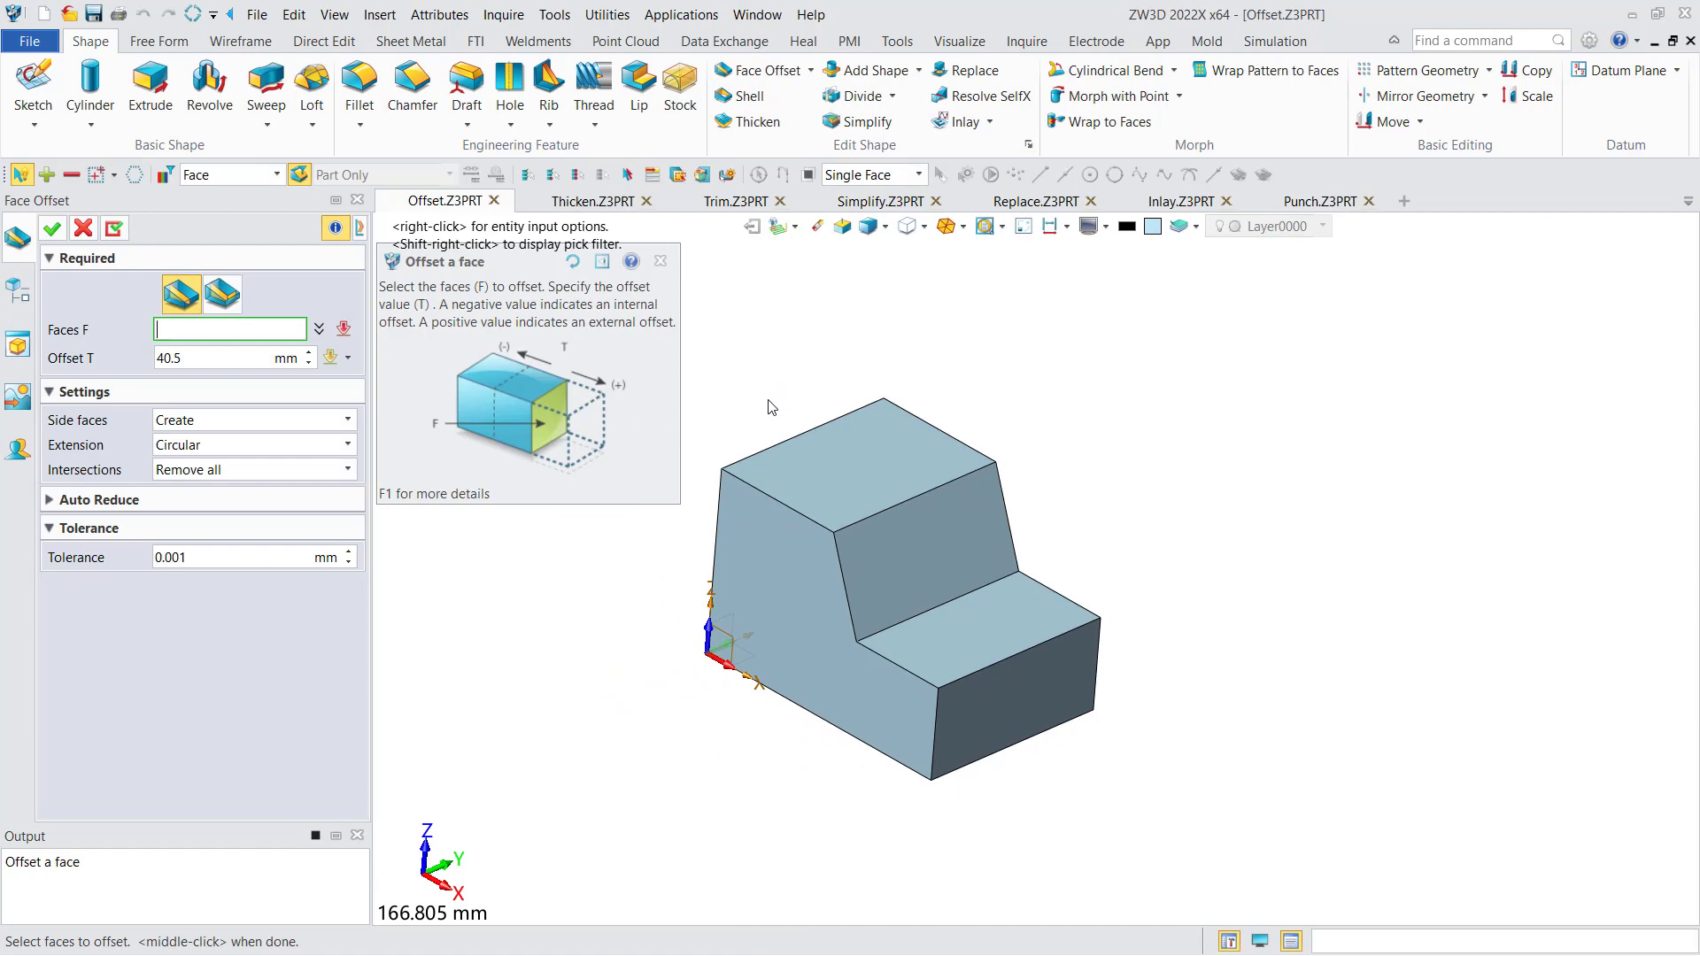
left_click(752, 591)
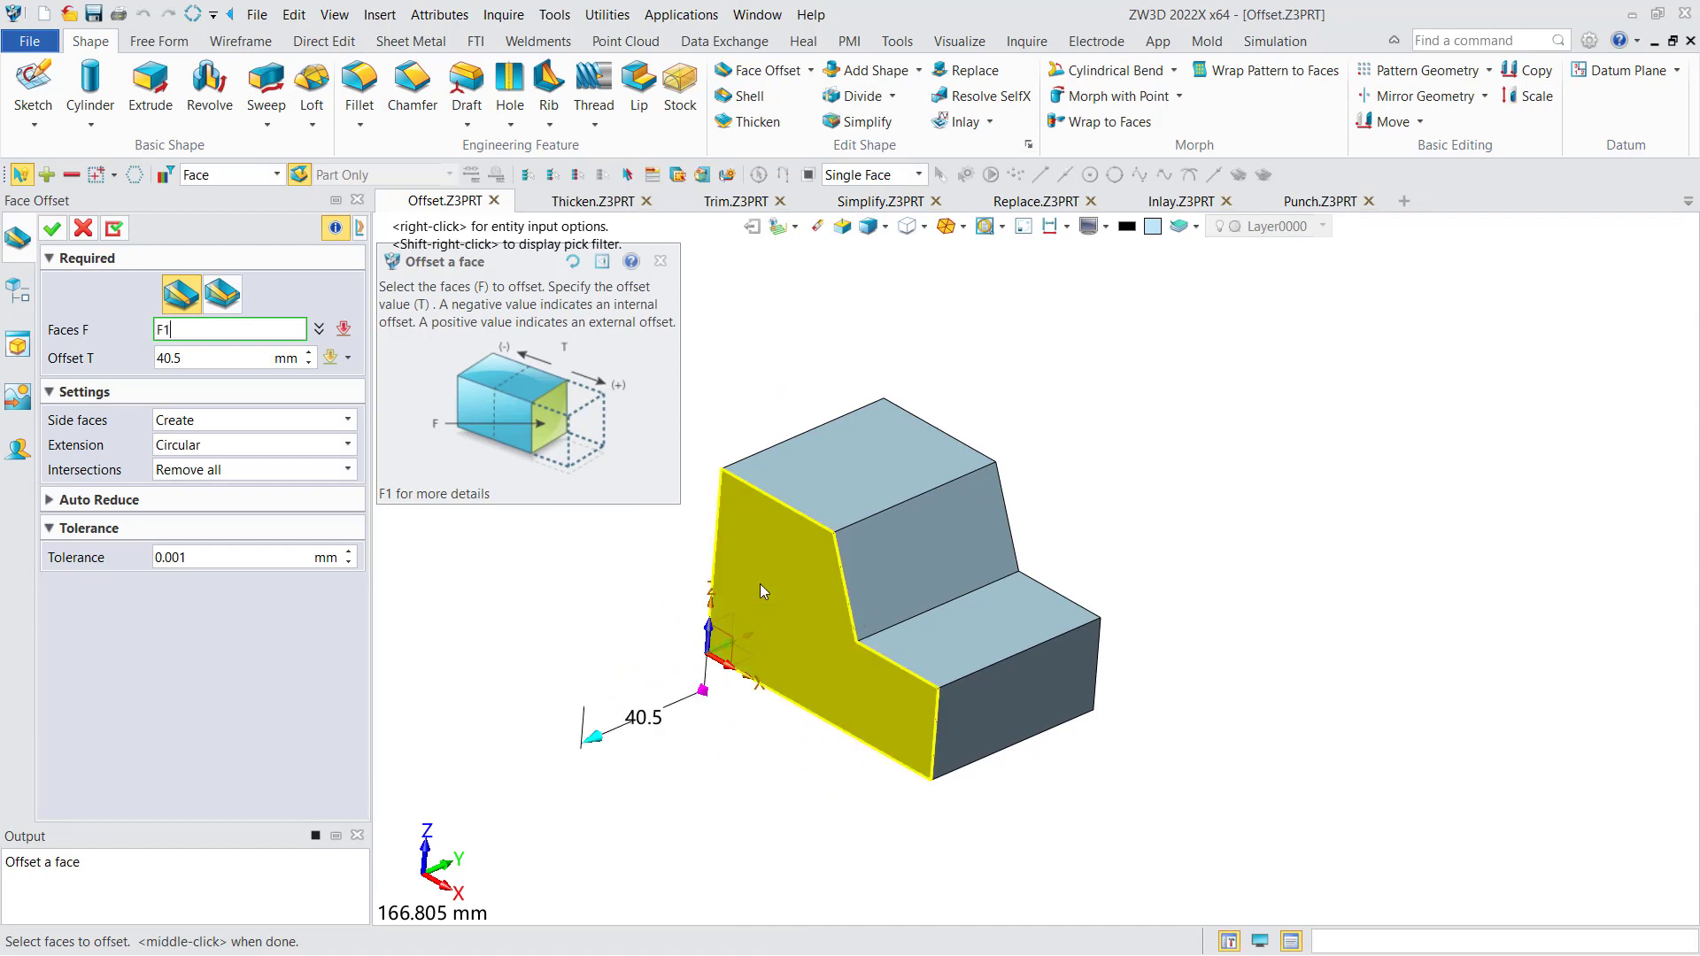
left_click(210, 357)
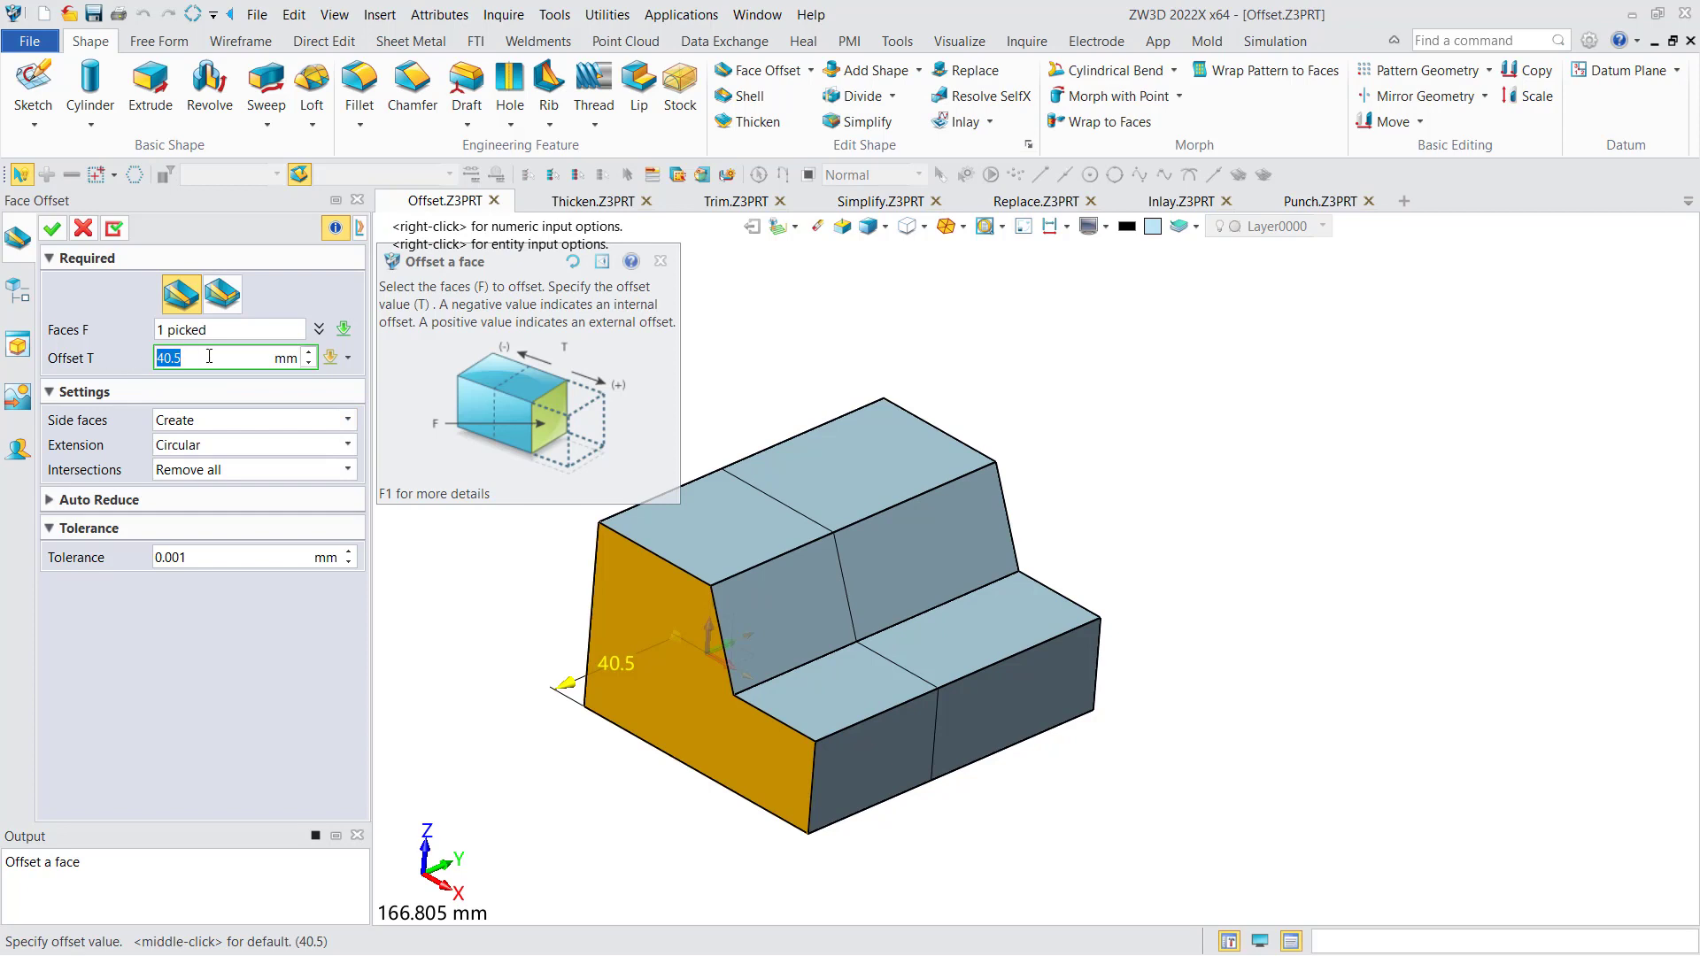
type("5")
key("Return")
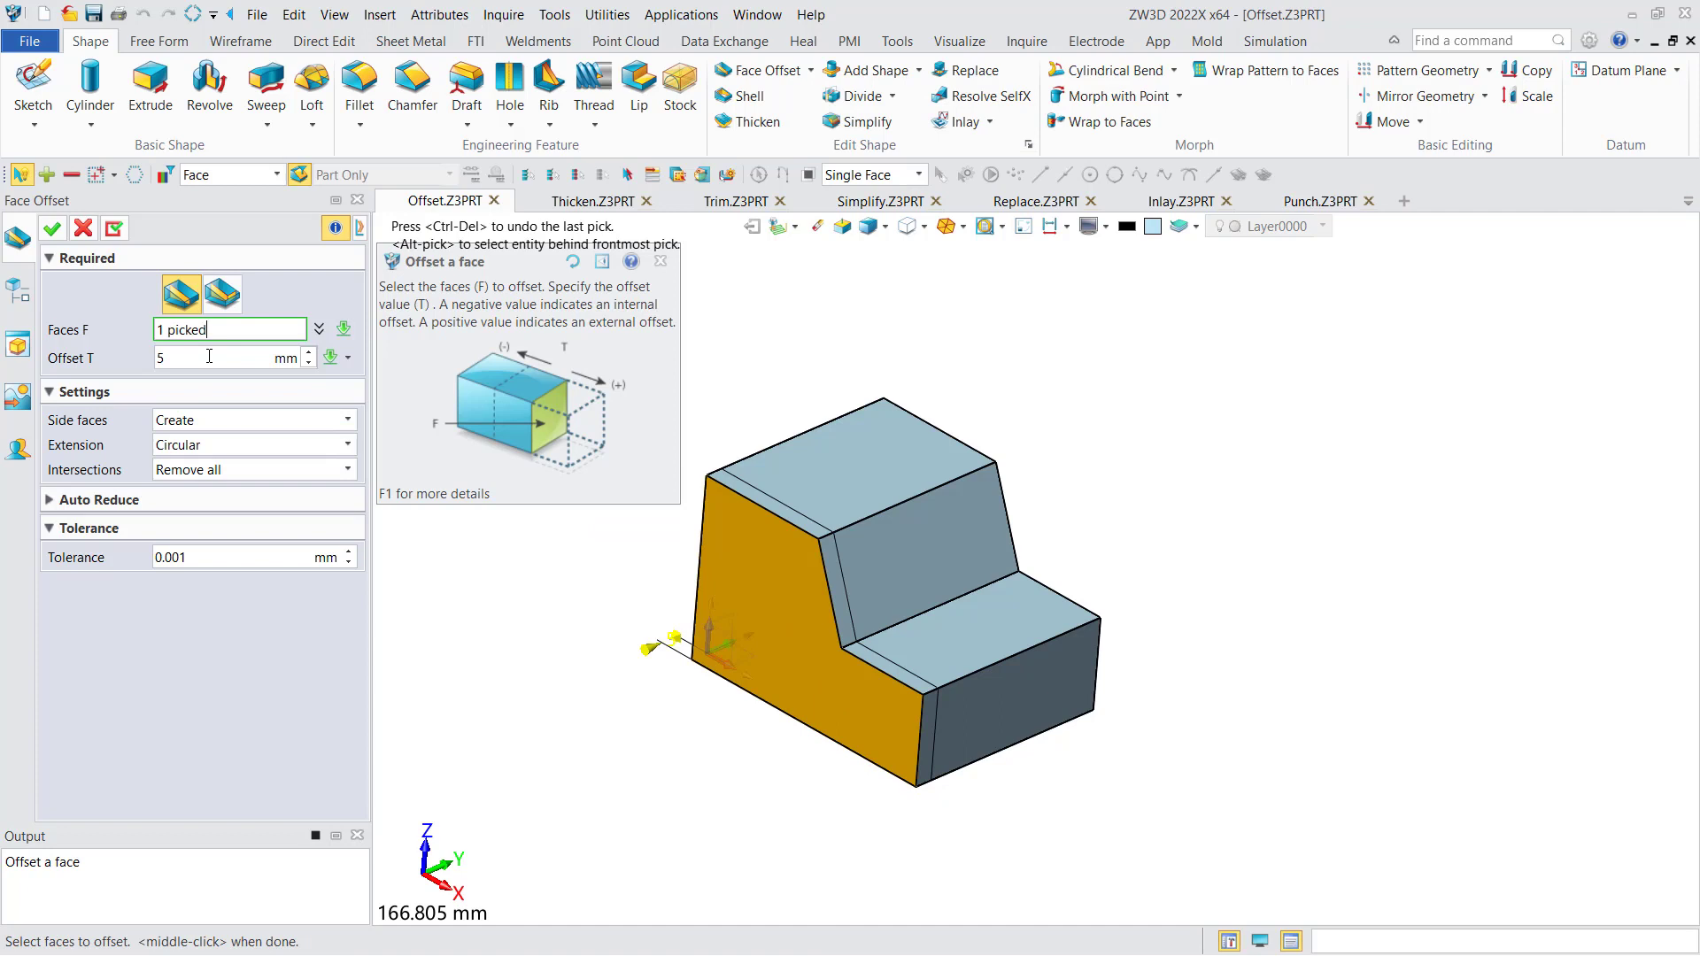
left_click(52, 228)
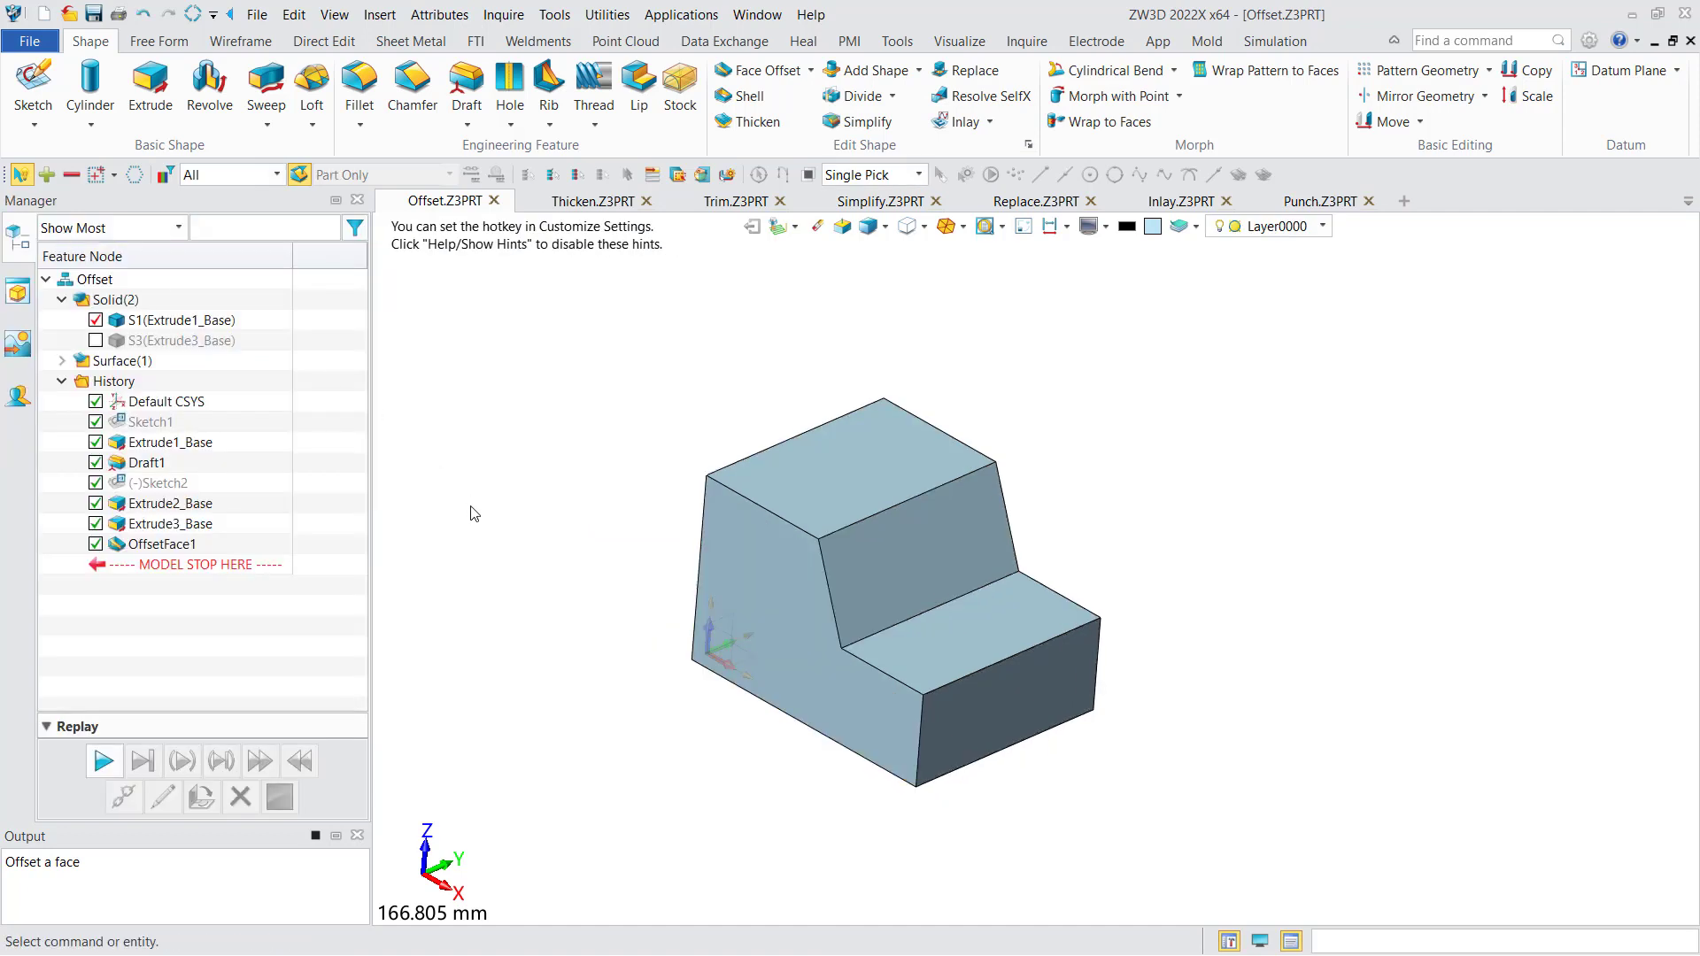
- Redefine the face offset to use a list of individual face offsets, adding the stepped side face at 10 mm
double_click(168, 544)
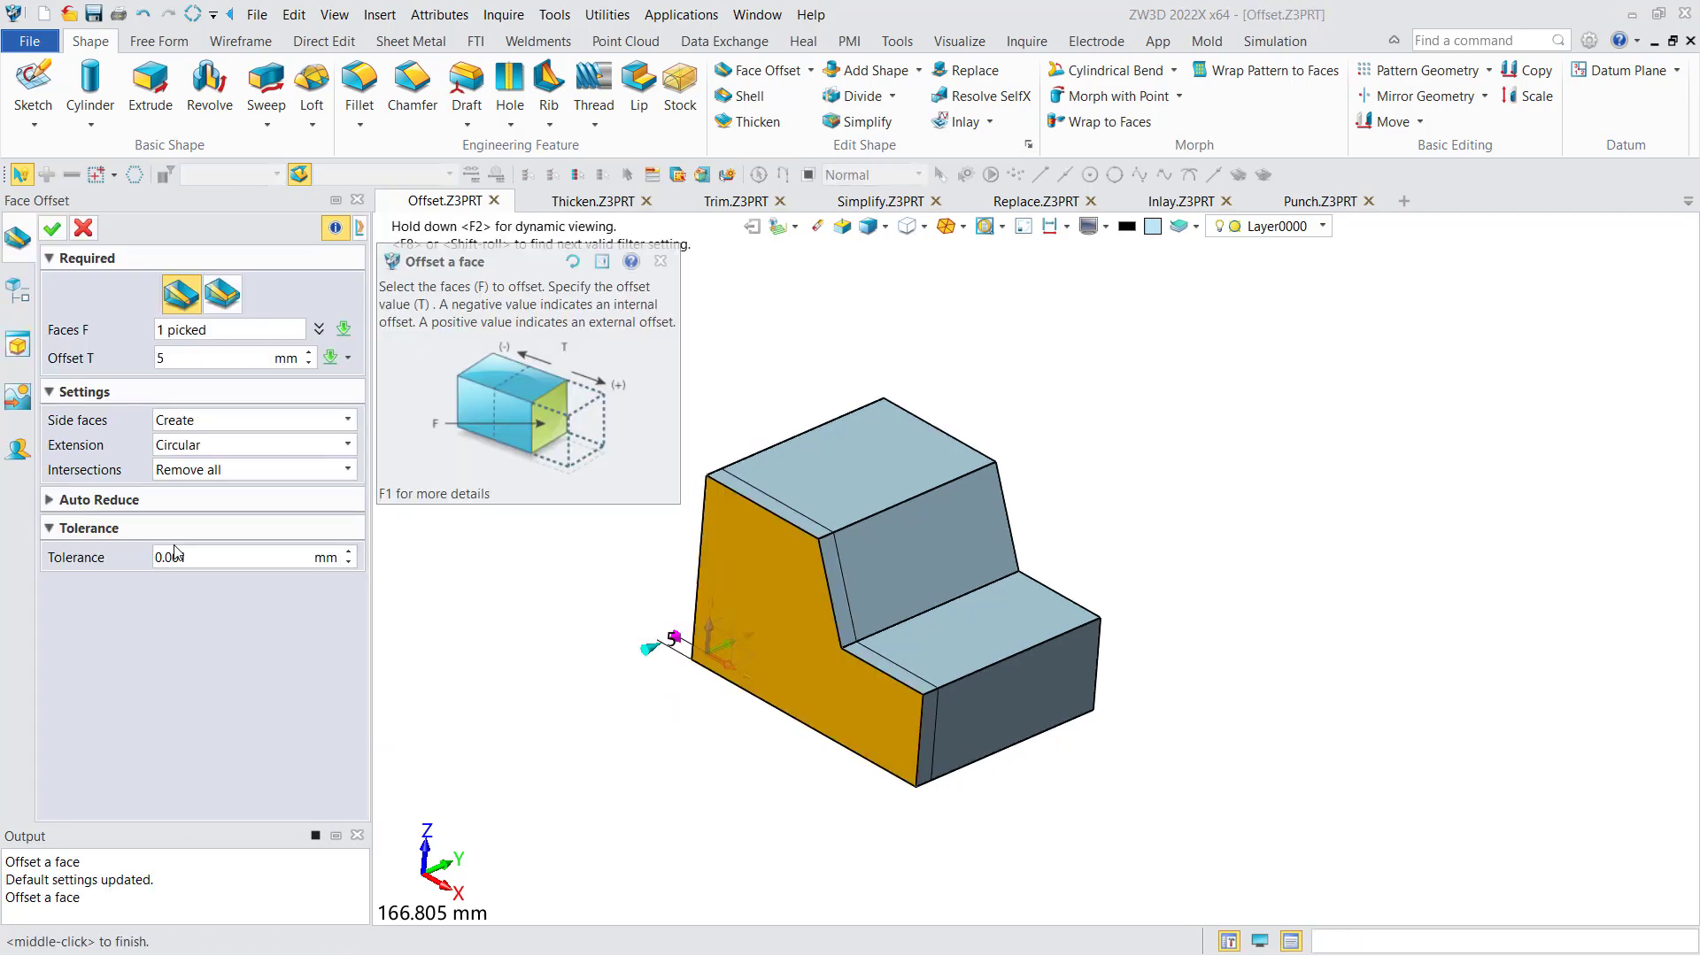
left_click(223, 293)
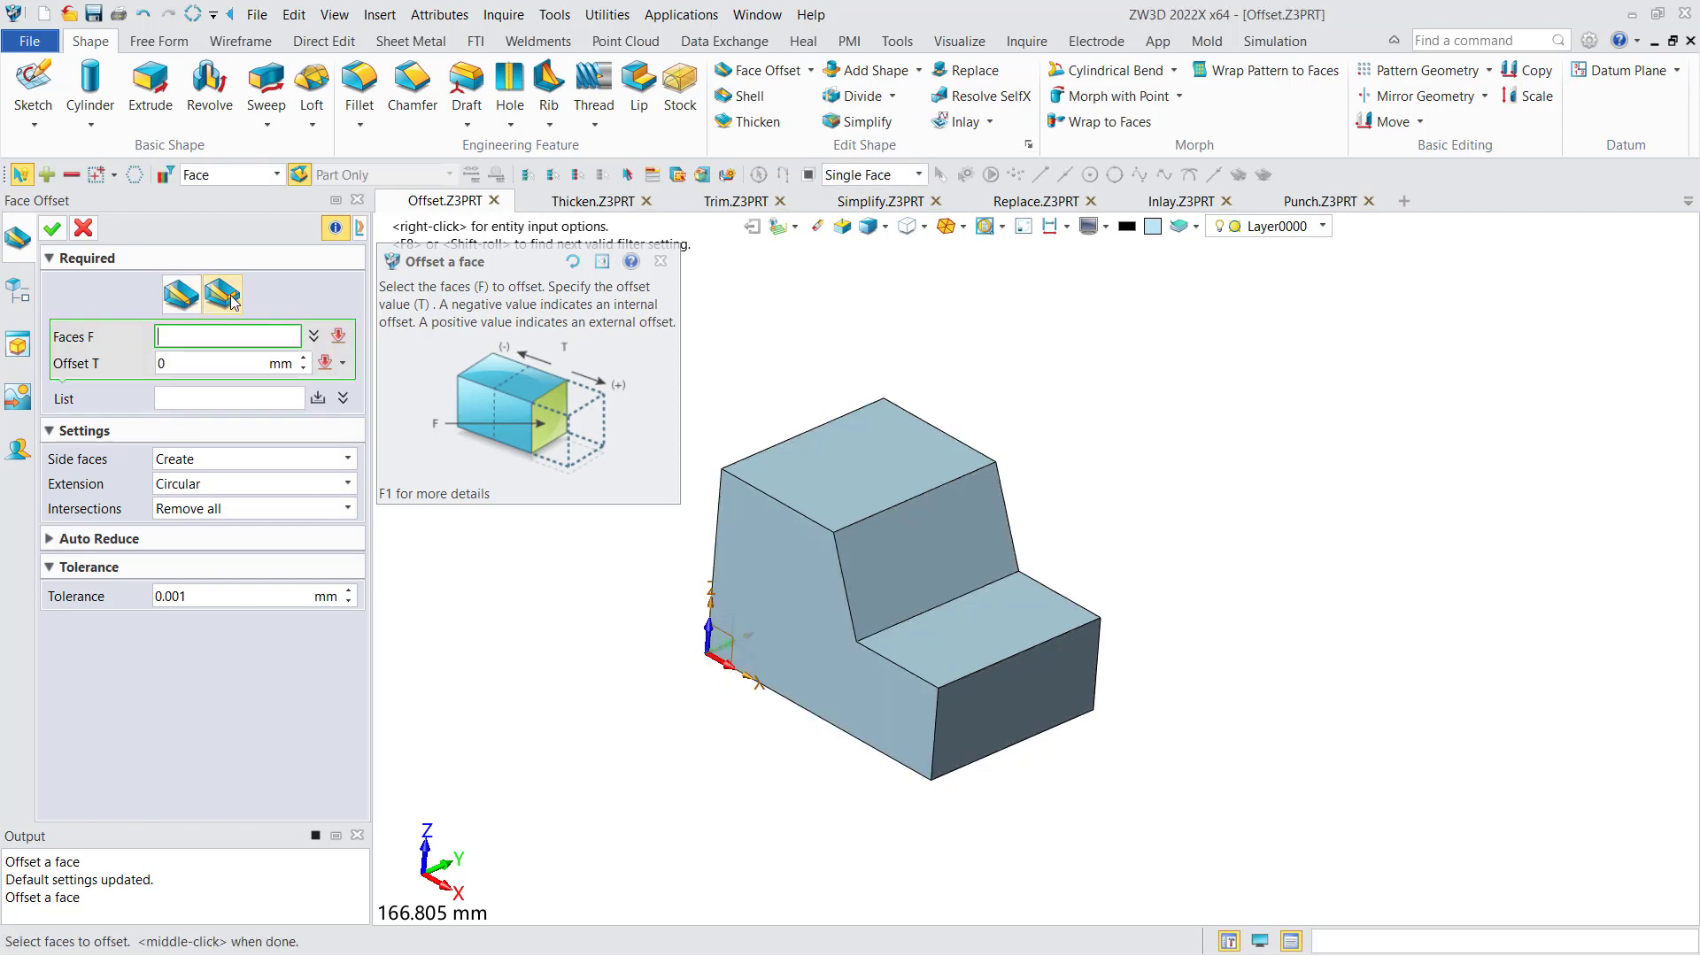
middle_click_drag(590, 628, 589, 641)
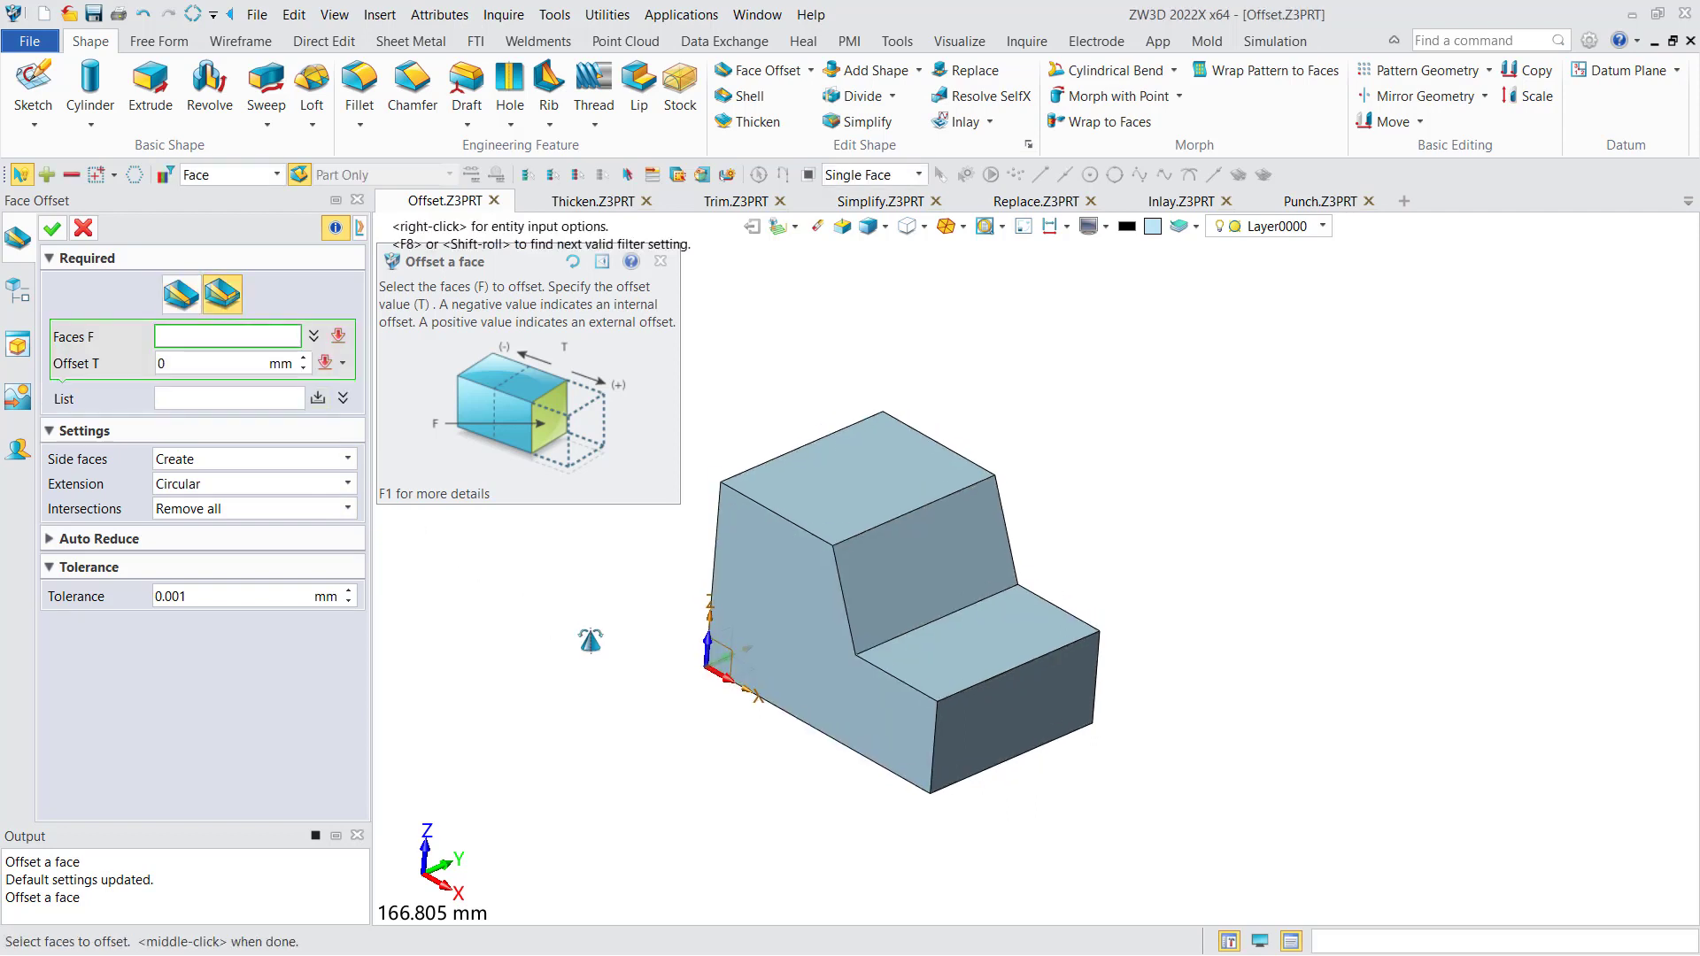
left_click(799, 572)
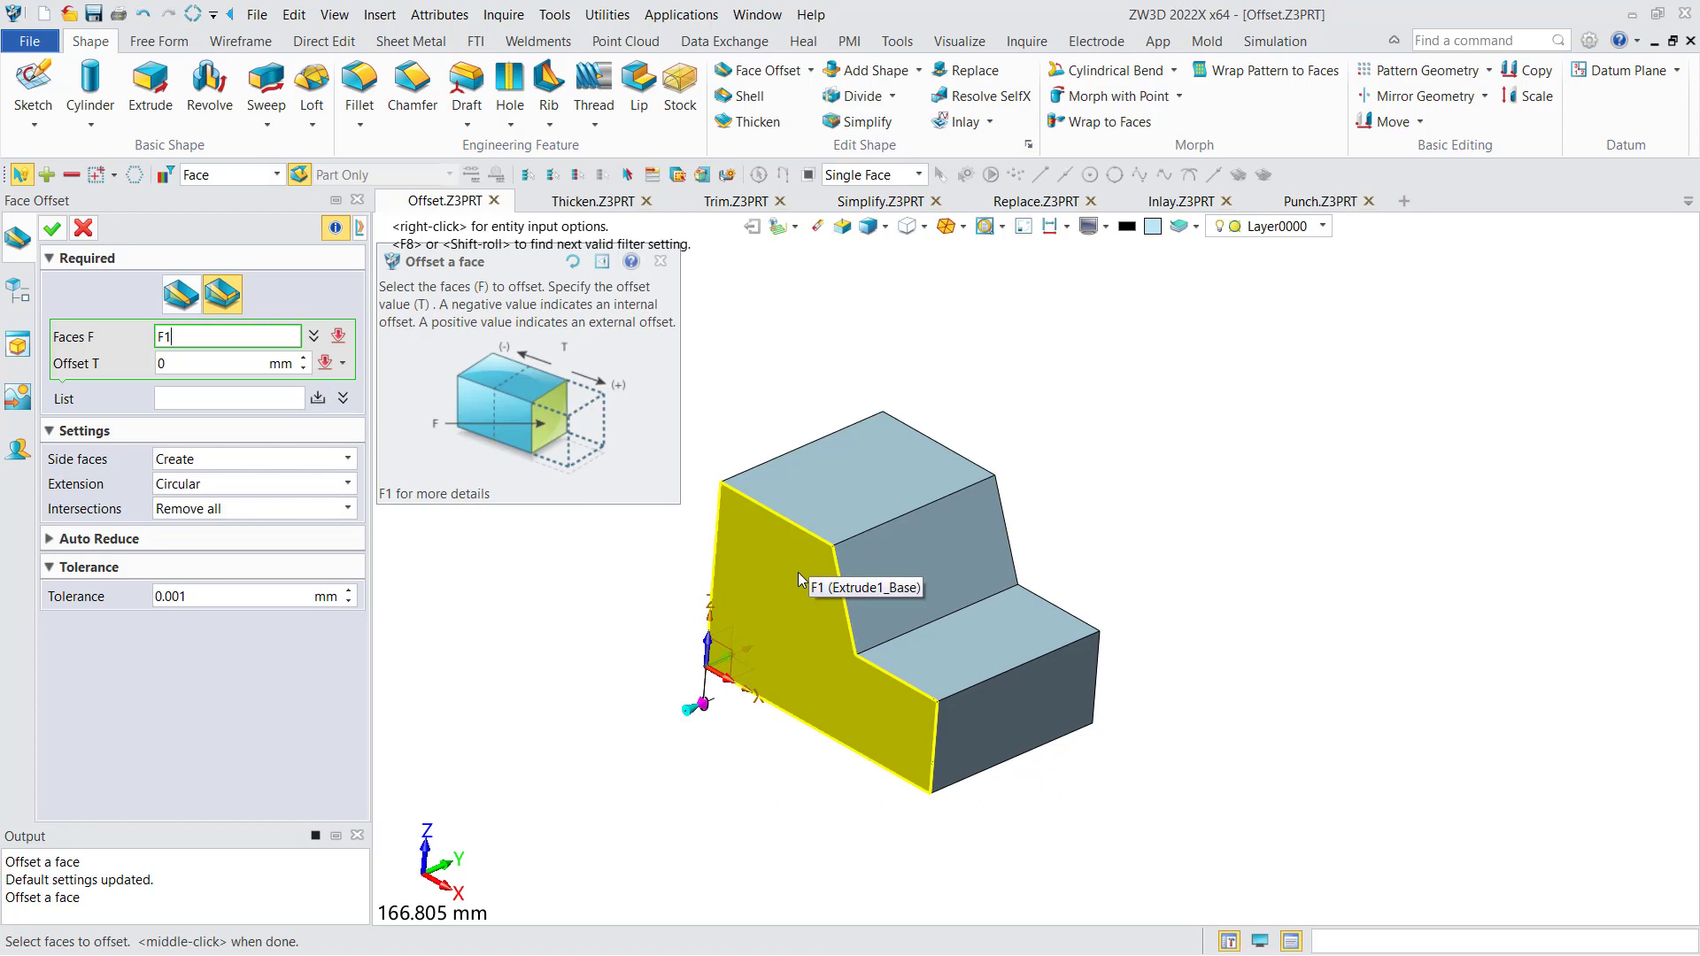
left_click(600, 561)
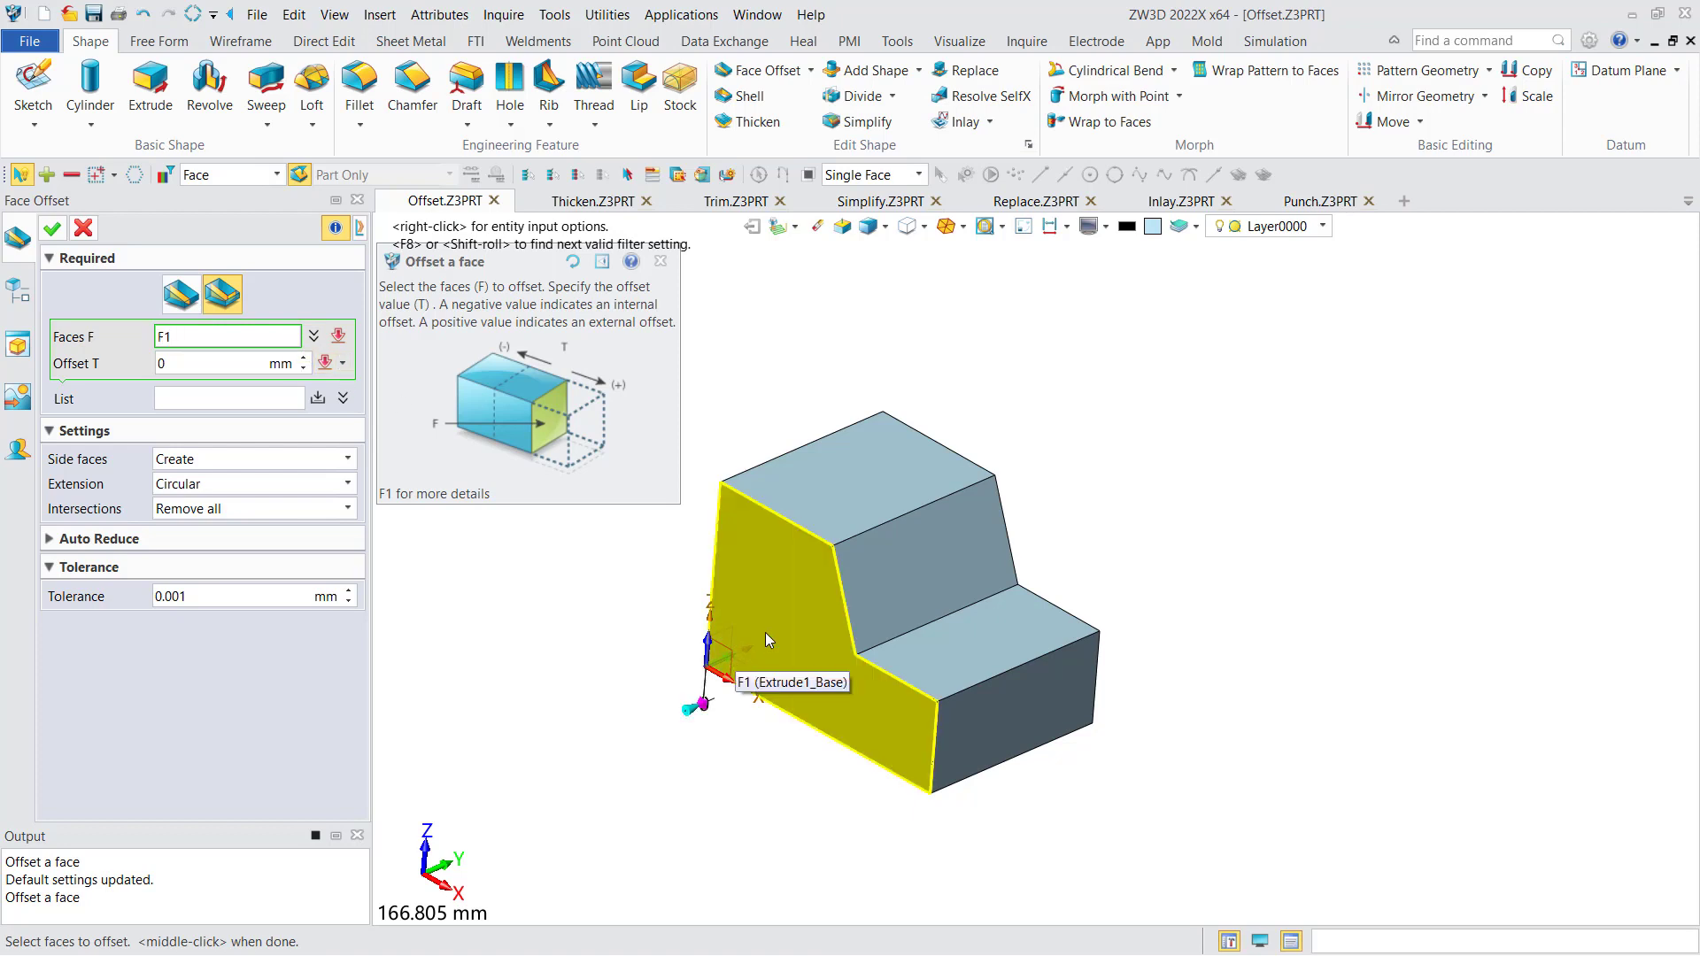
left_click(765, 632)
left_click_drag(664, 657, 636, 666)
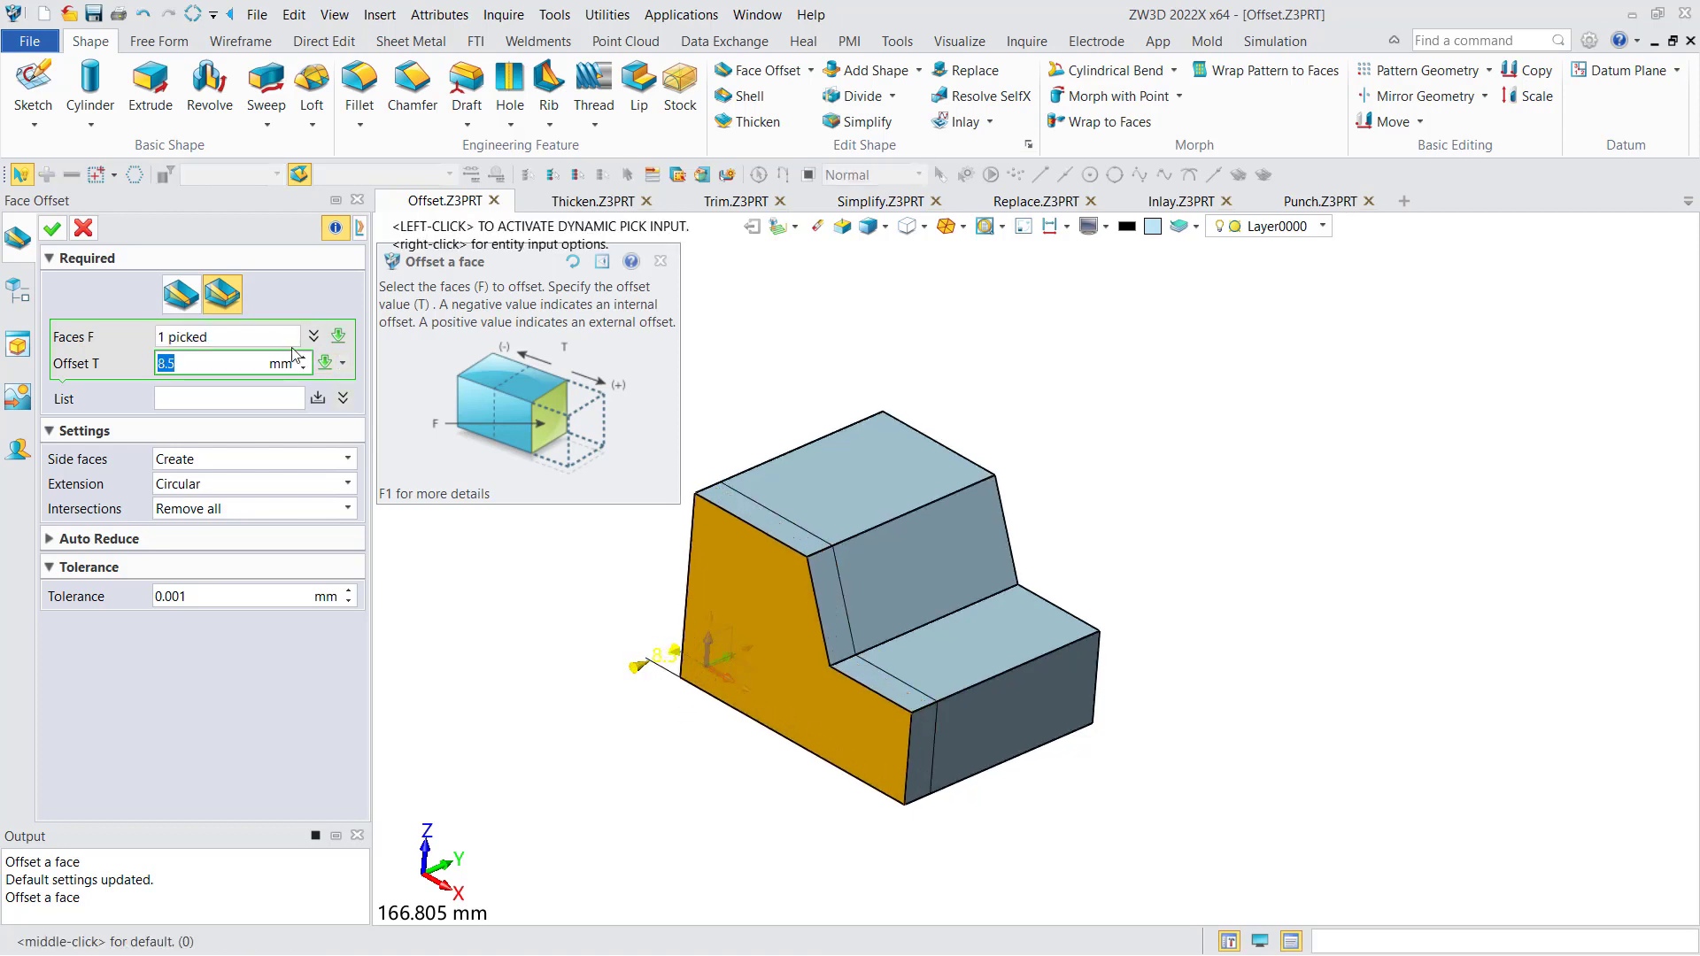
type("10")
left_click(322, 401)
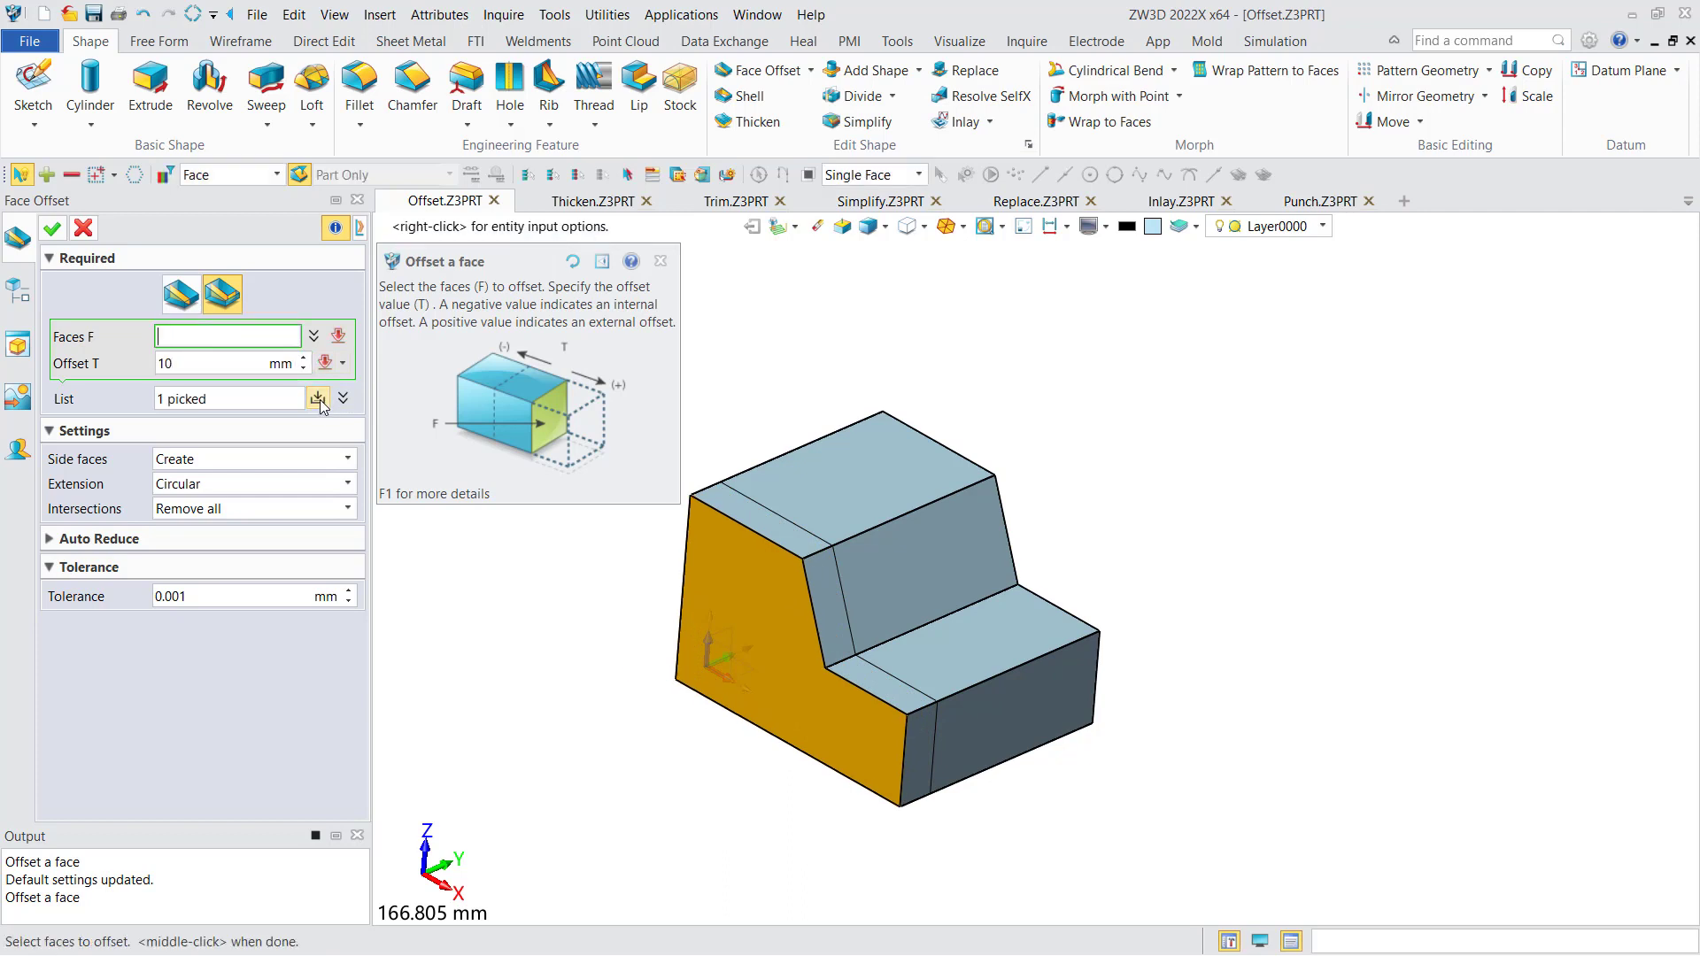
- Add the block's uppermost face to the offset list at 20 mm and apply the redefined feature
left_click(866, 496)
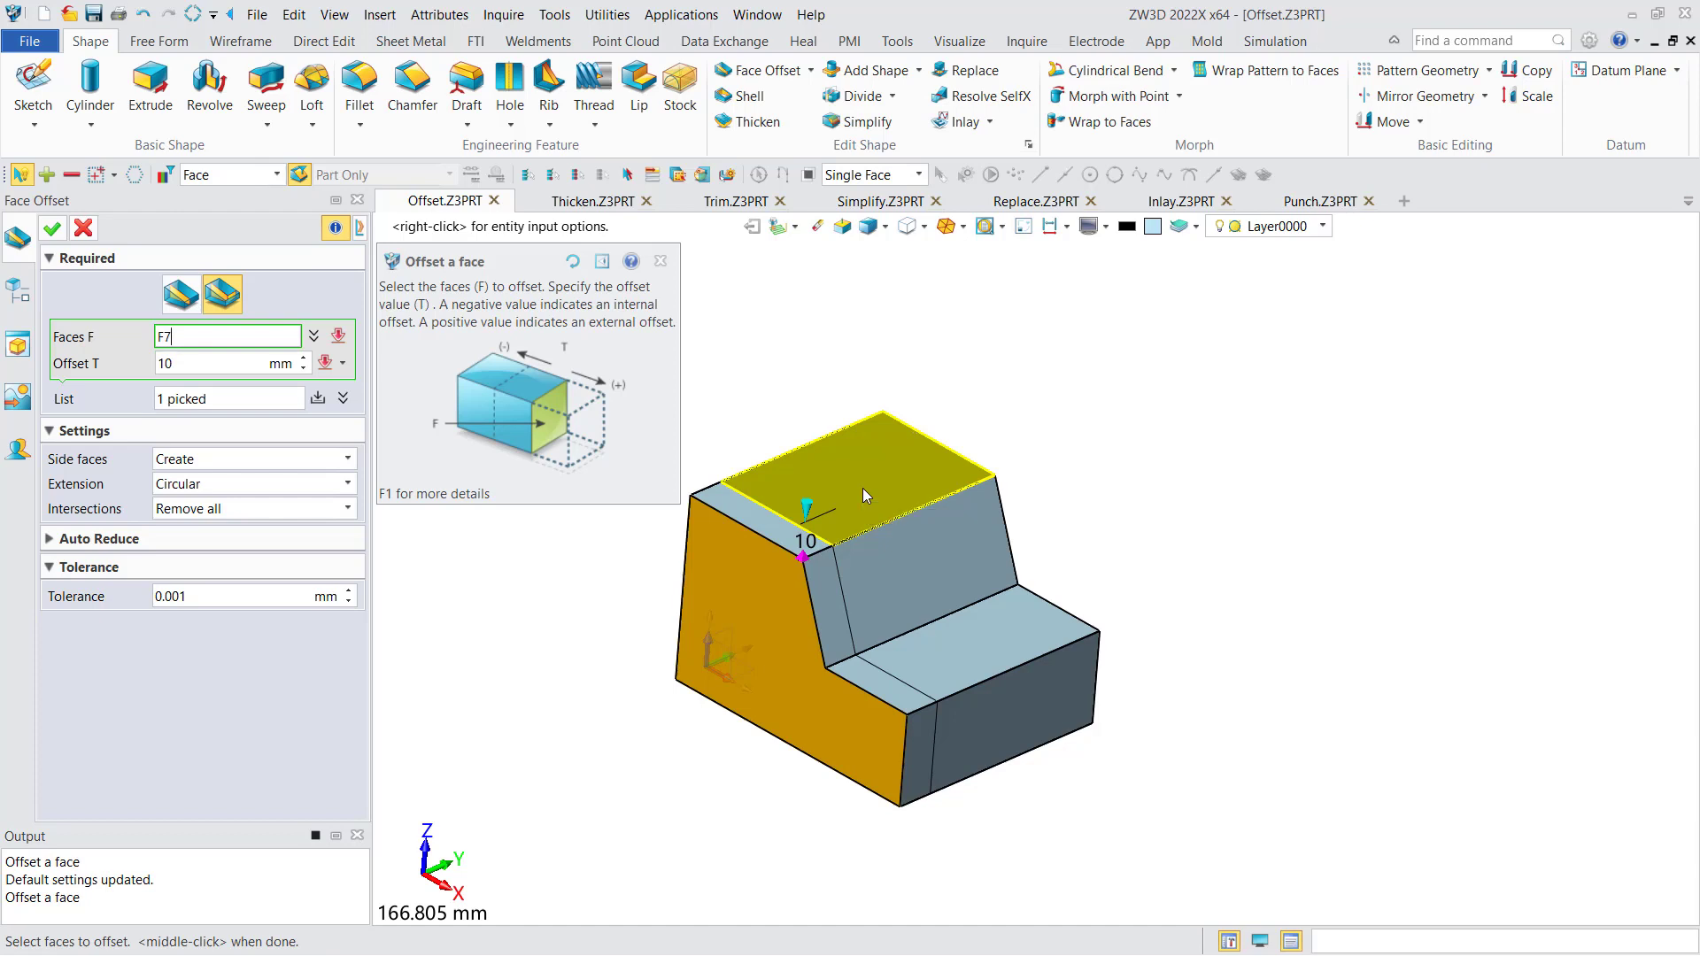
left_click(862, 487)
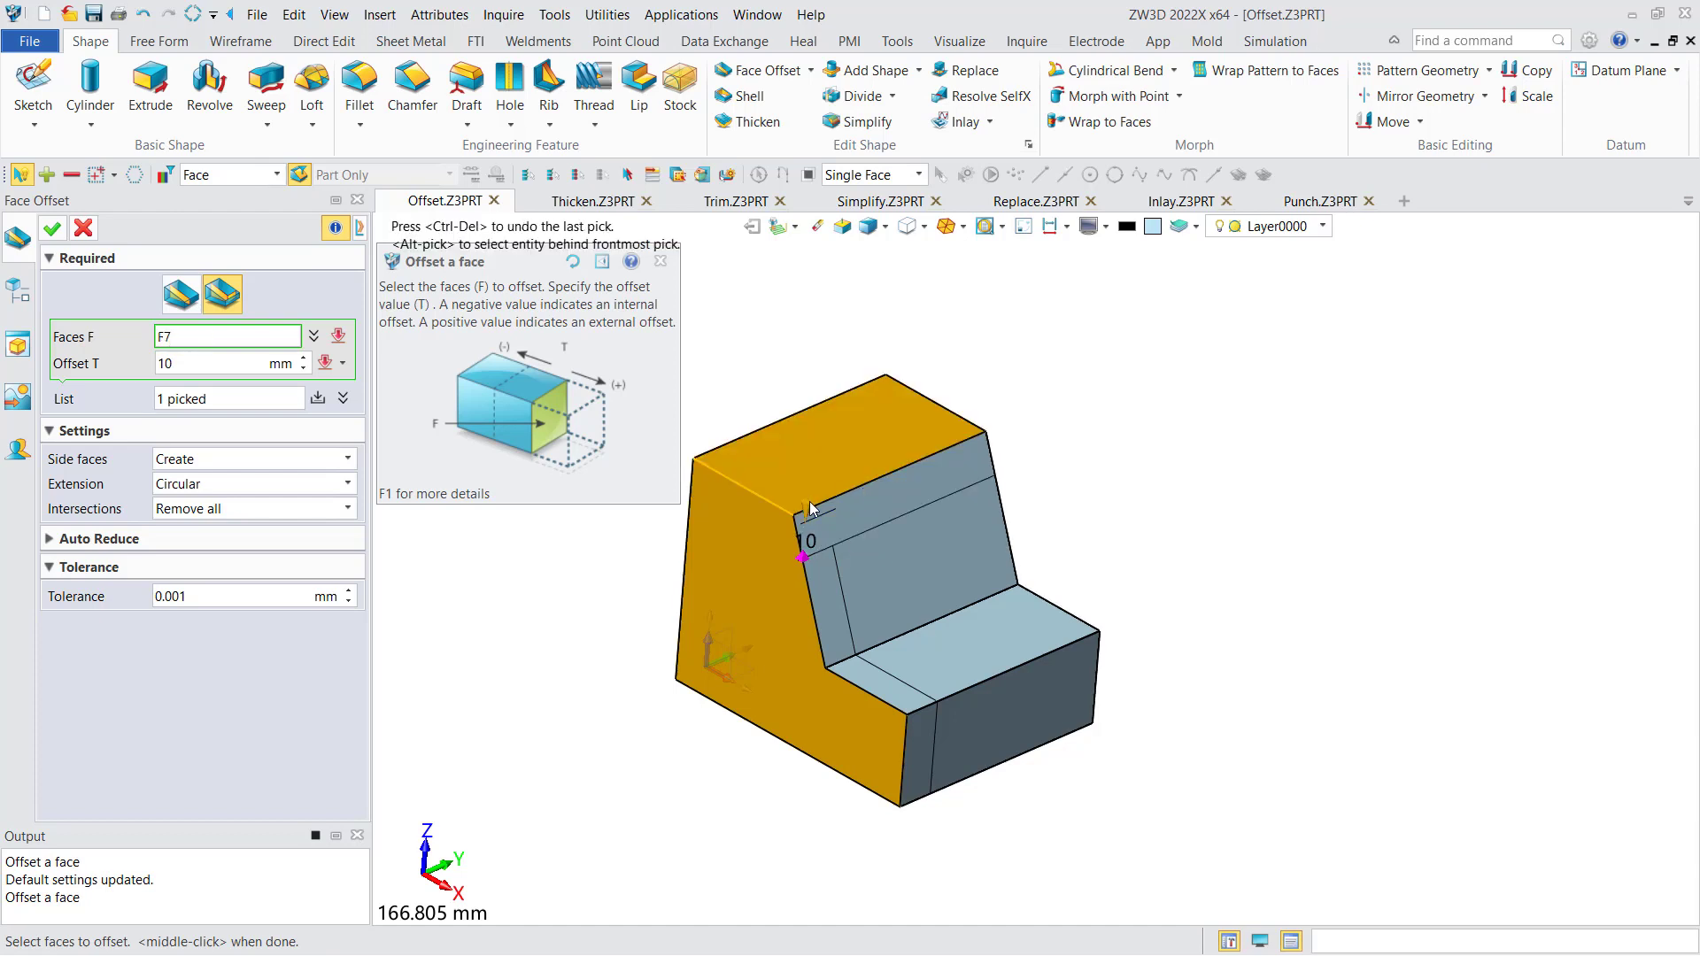
left_click_drag(812, 505, 818, 469)
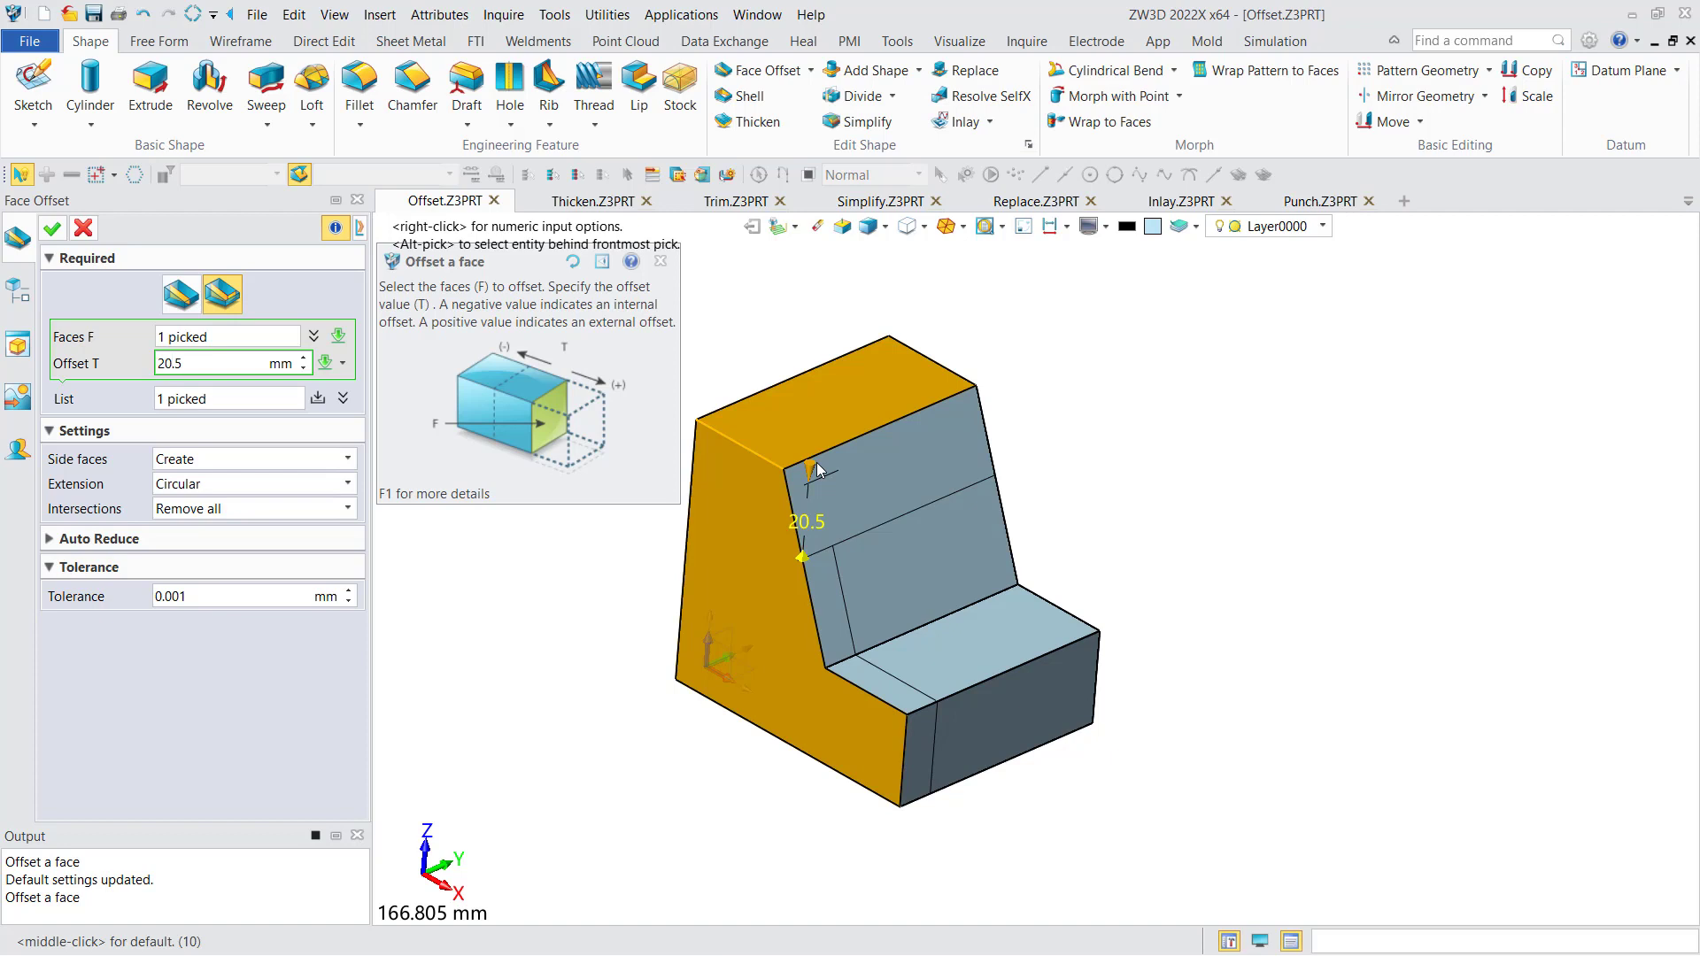
left_click(237, 366)
type("20")
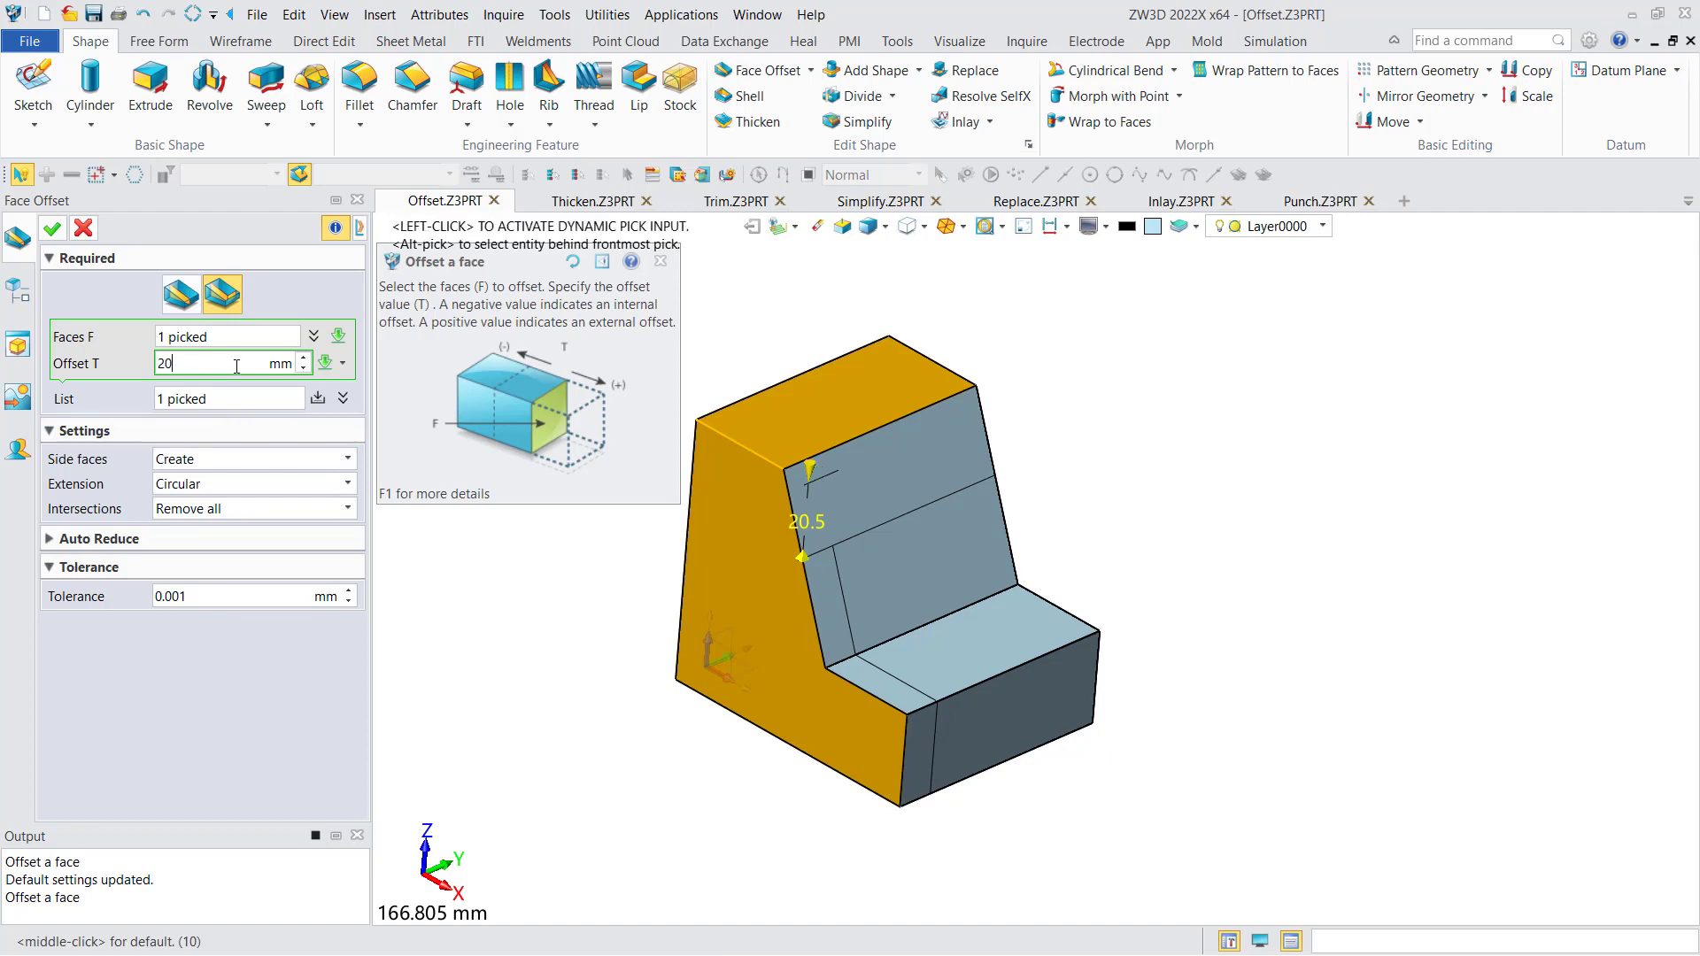
left_click(318, 398)
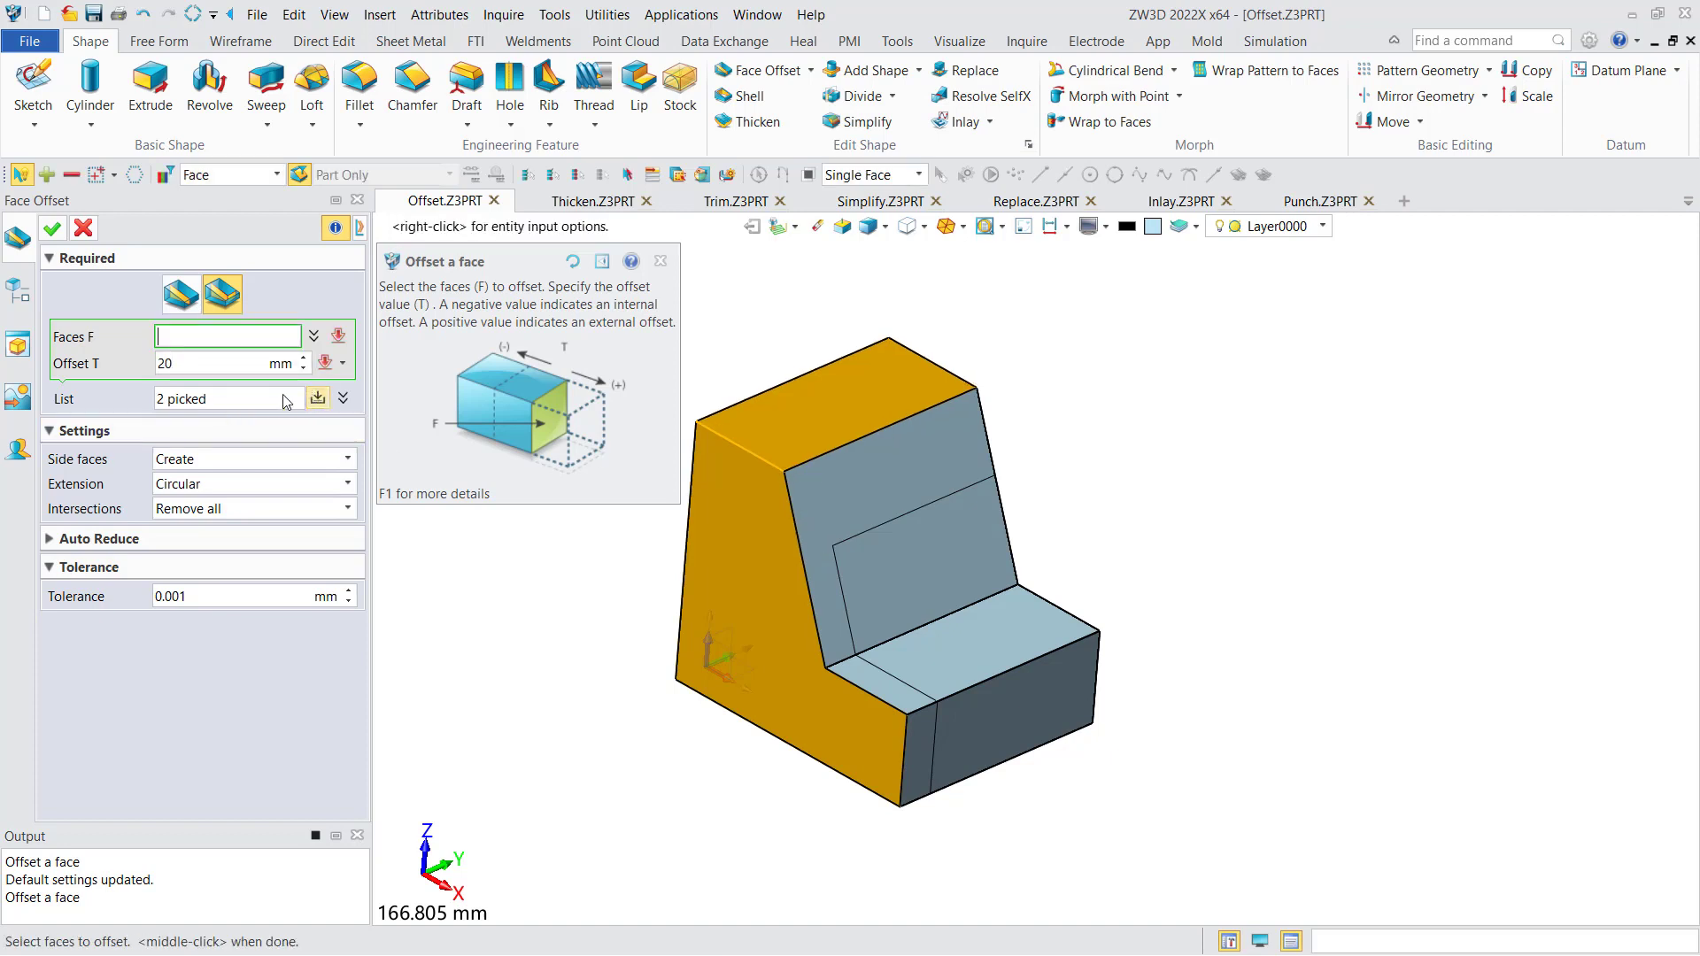
left_click(54, 229)
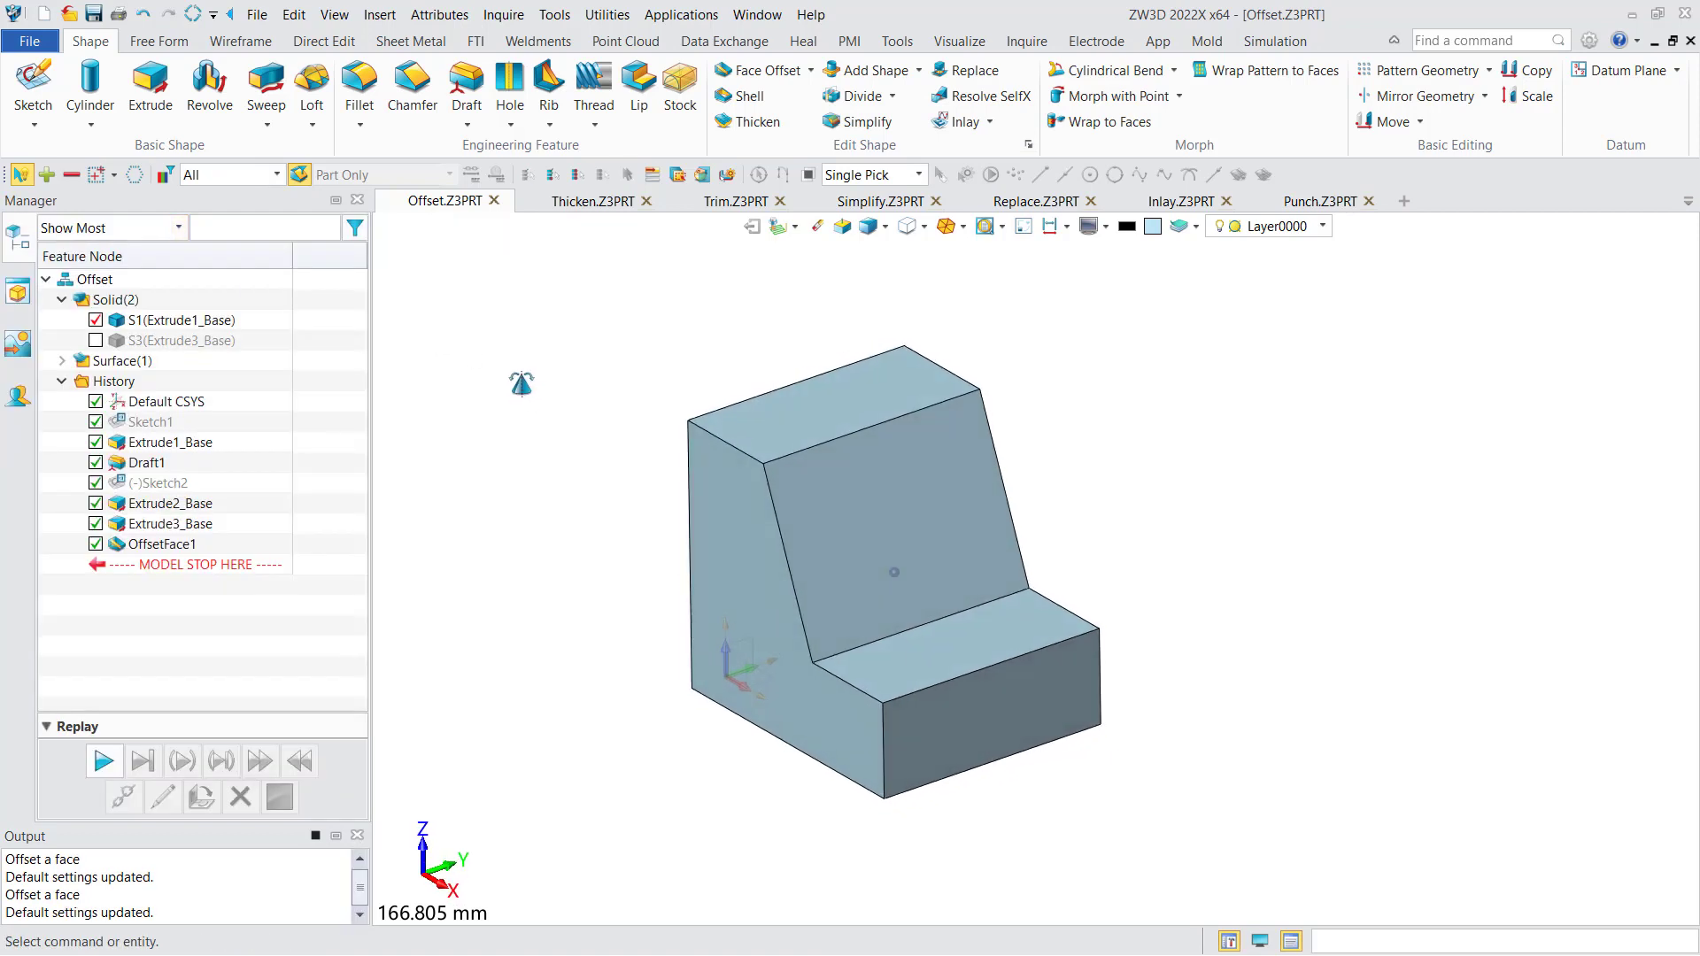
middle_click_drag(529, 381, 544, 384)
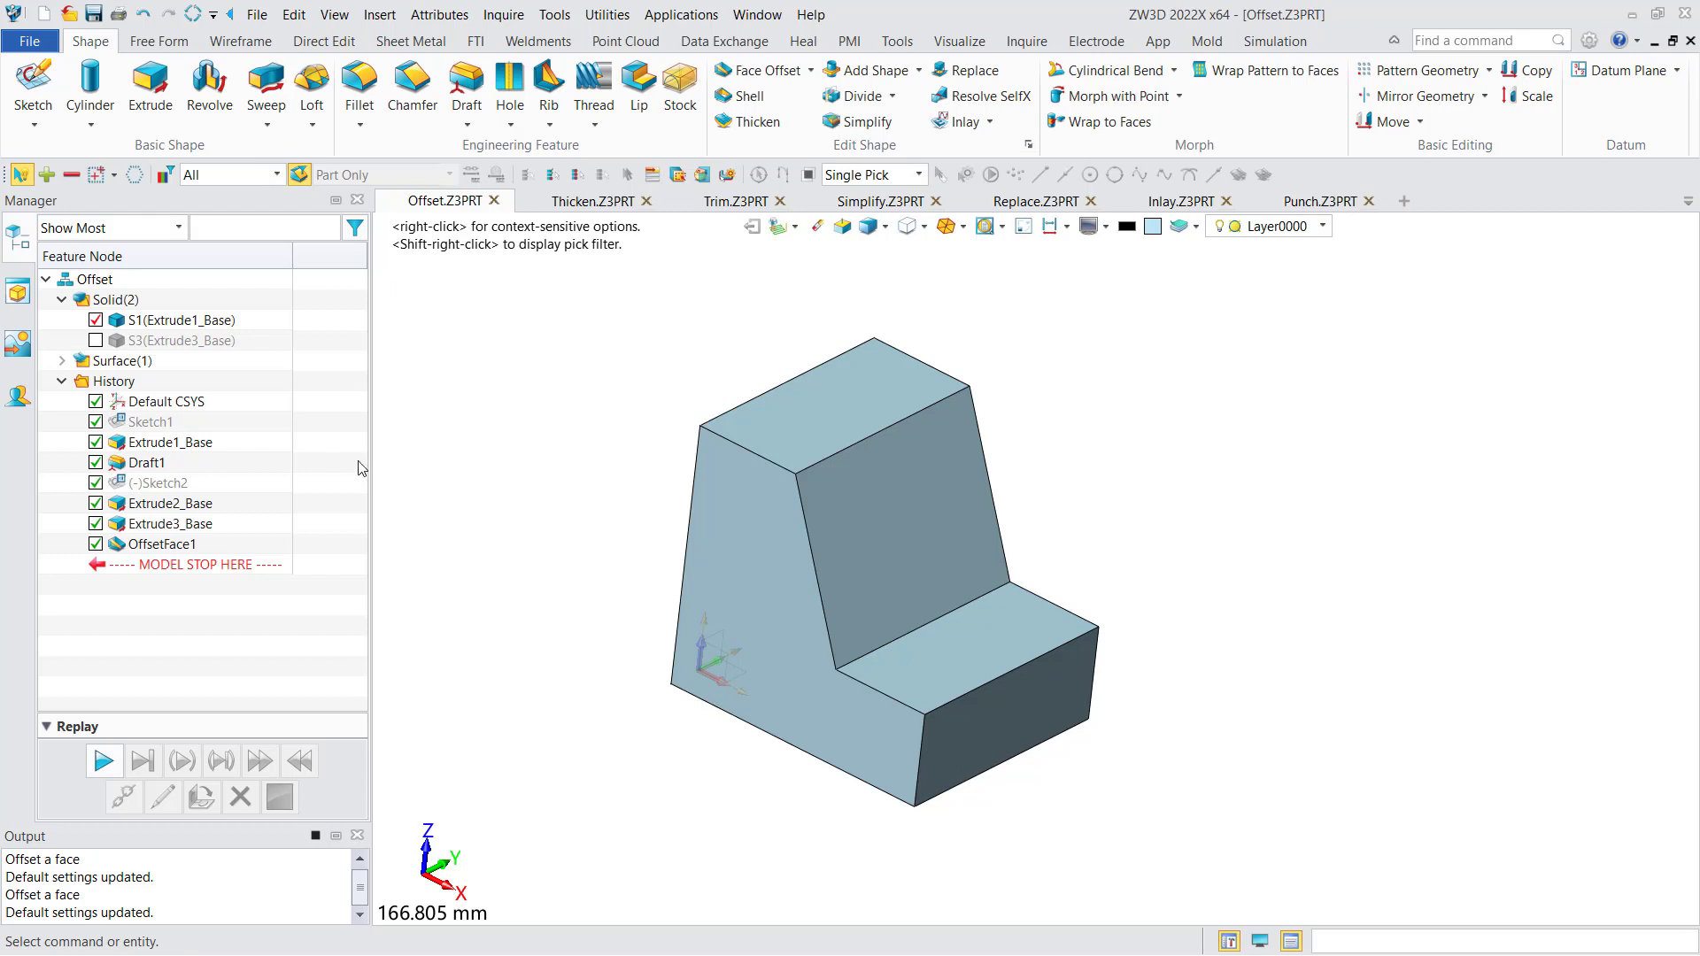
- Redefine the face offset with side faces set to Do not create
double_click(167, 543)
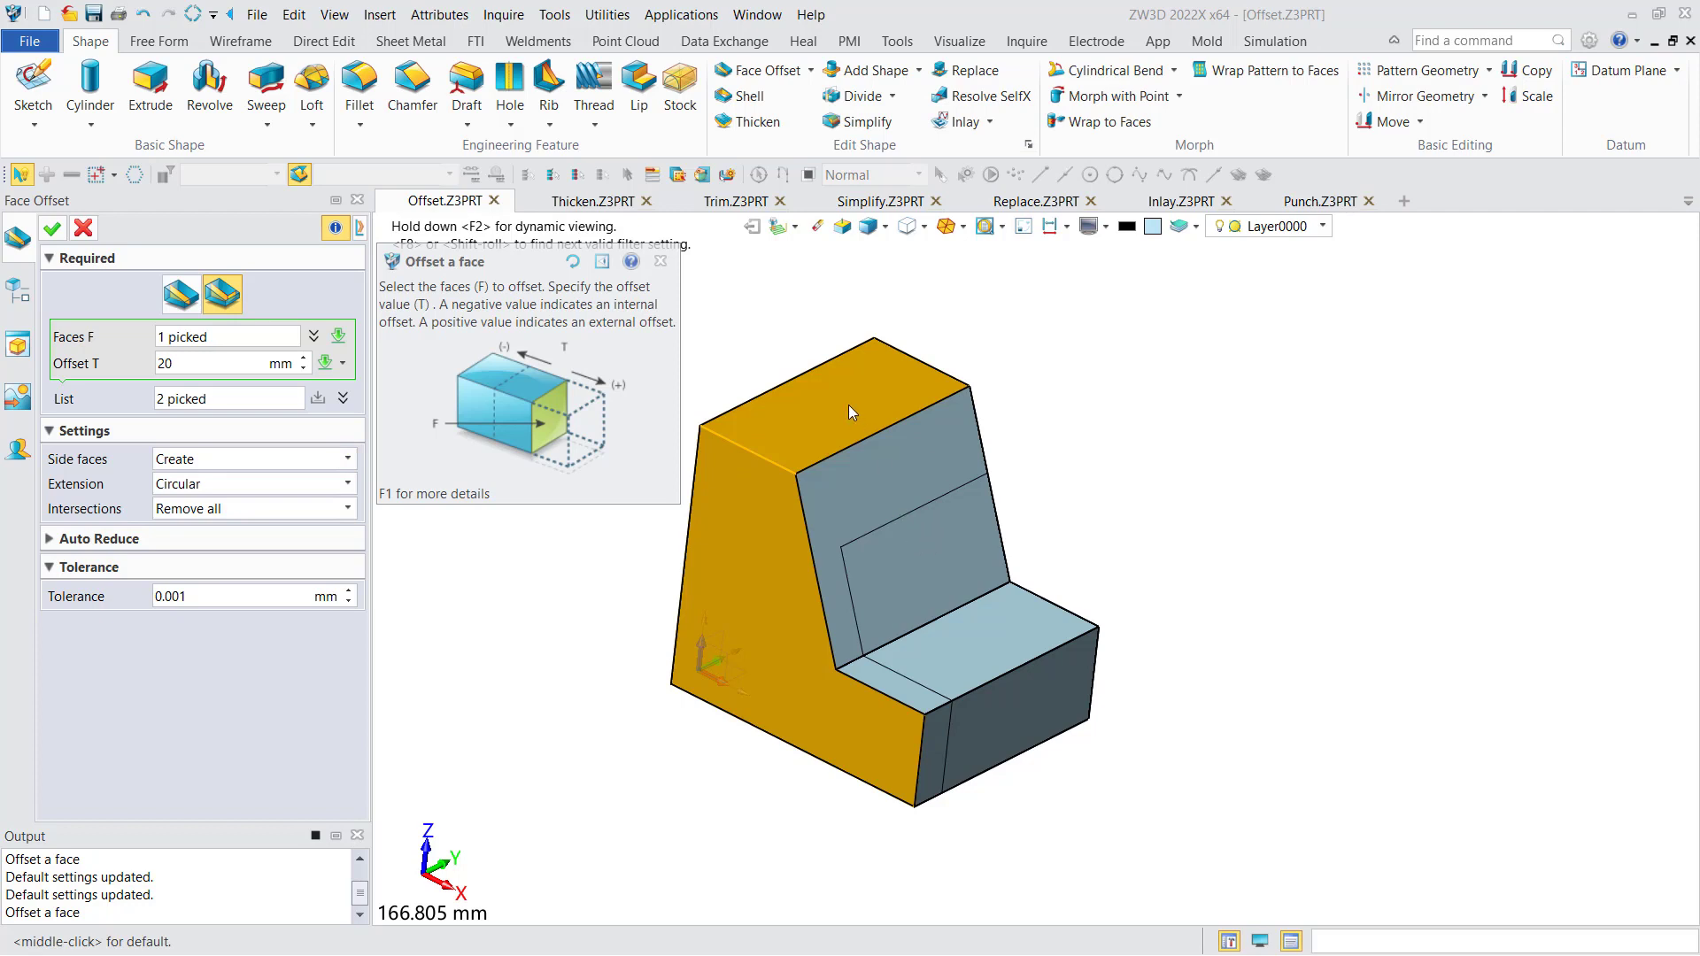
left_click(294, 467)
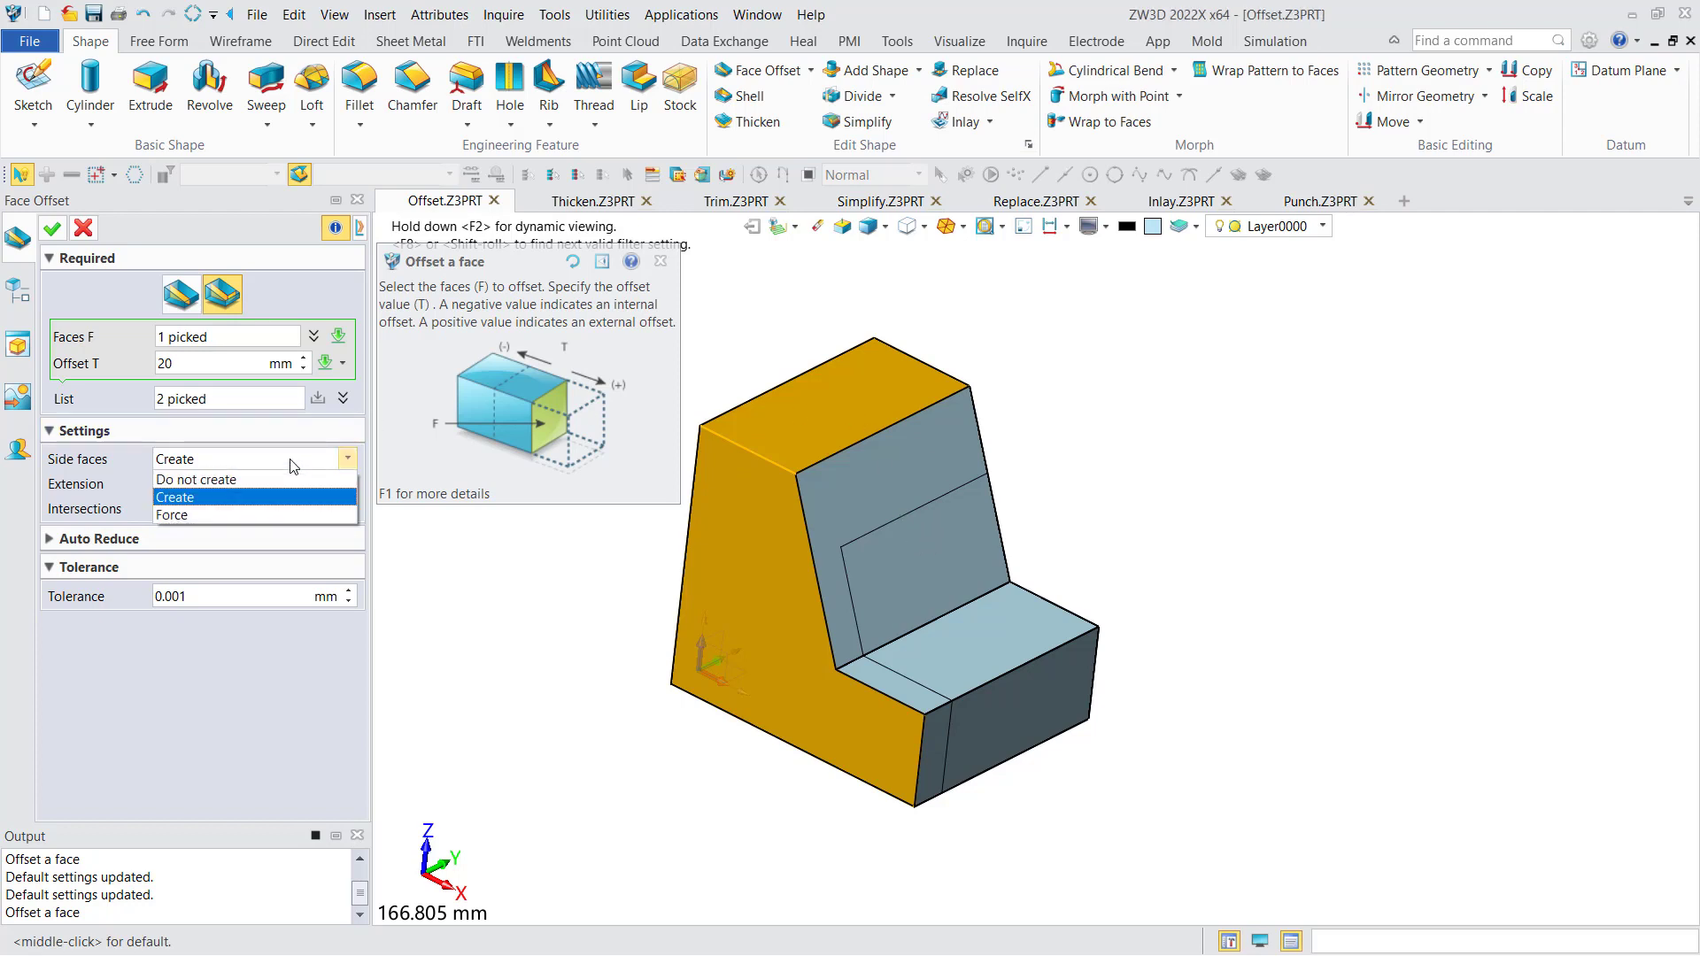
left_click(284, 479)
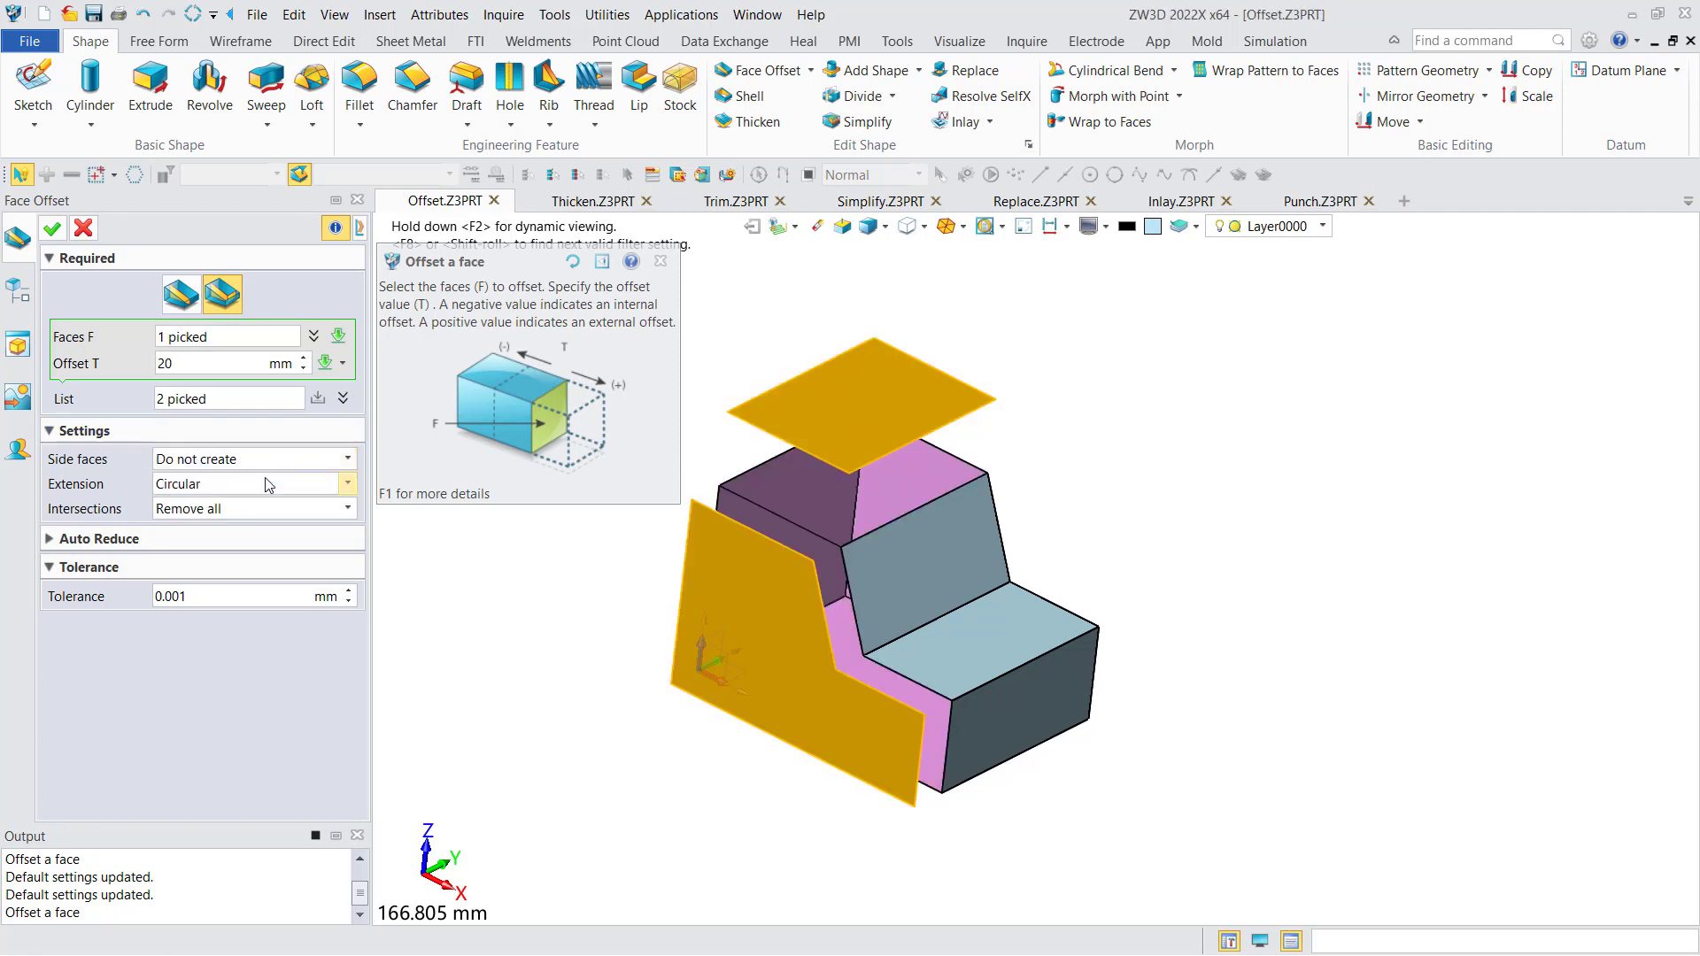
left_click(51, 229)
mouse_move(611, 434)
middle_mouse_down()
mouse_move(651, 469)
mouse_move(611, 424)
mouse_move(550, 398)
mouse_move(606, 402)
mouse_move(618, 319)
mouse_move(618, 421)
mouse_move(614, 406)
middle_mouse_up()
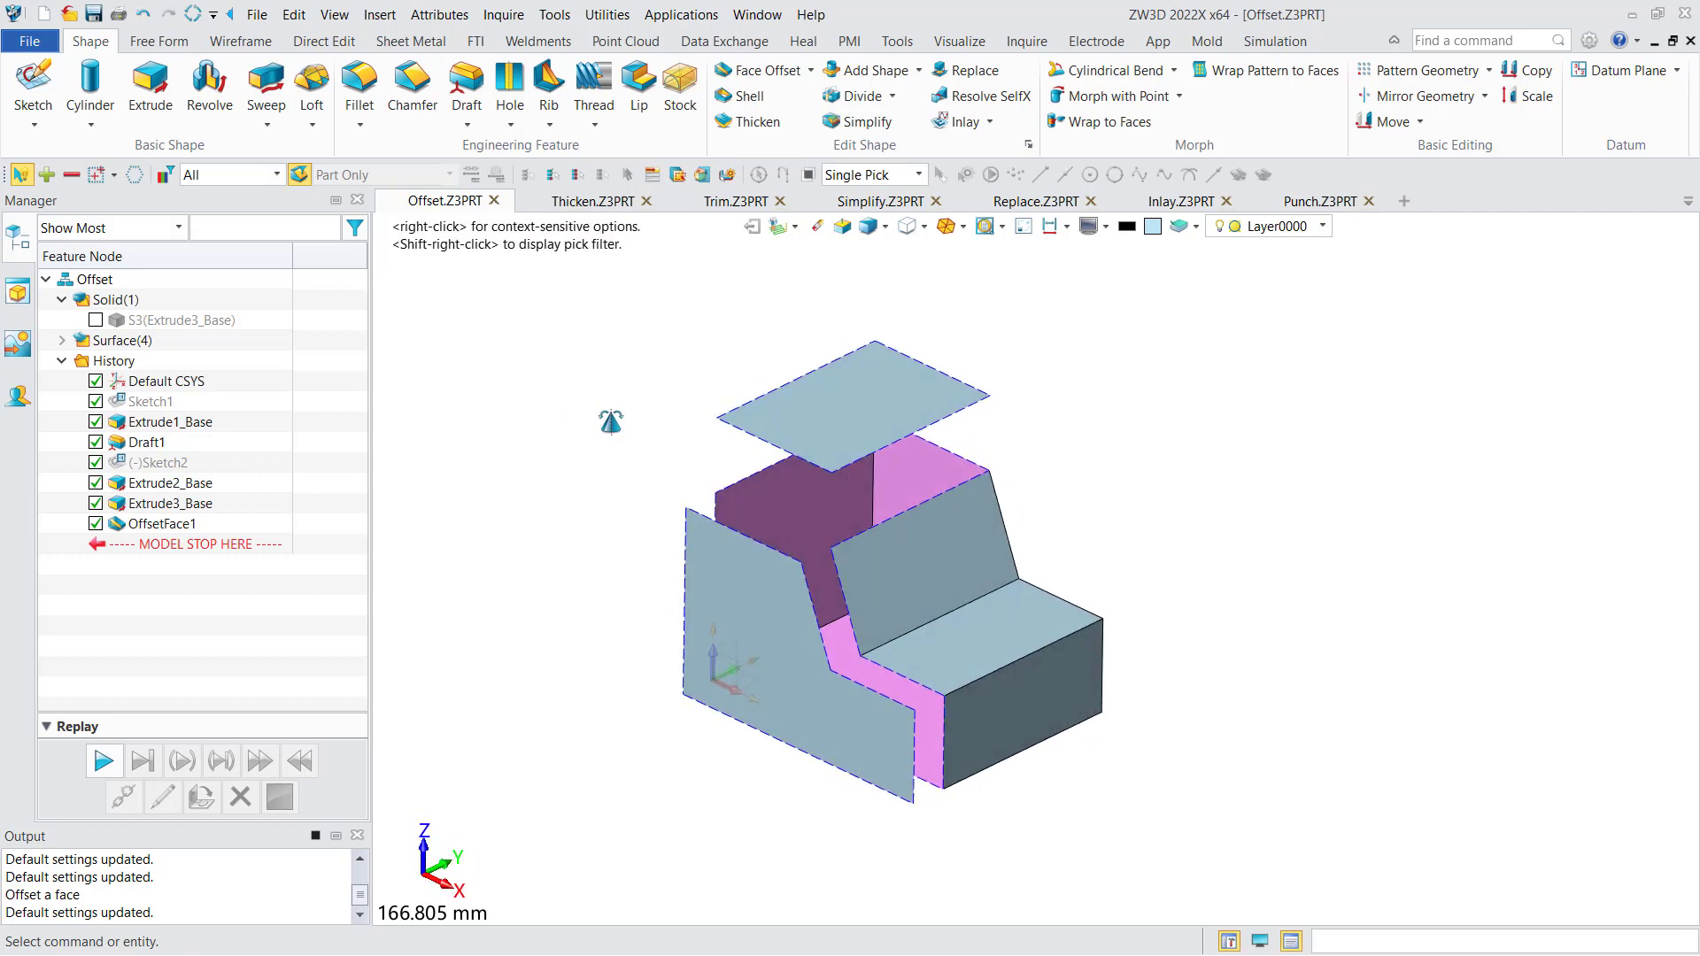
- Roll the model history back to before OffsetFace1 and unhide the curved solid S3
double_click(199, 524)
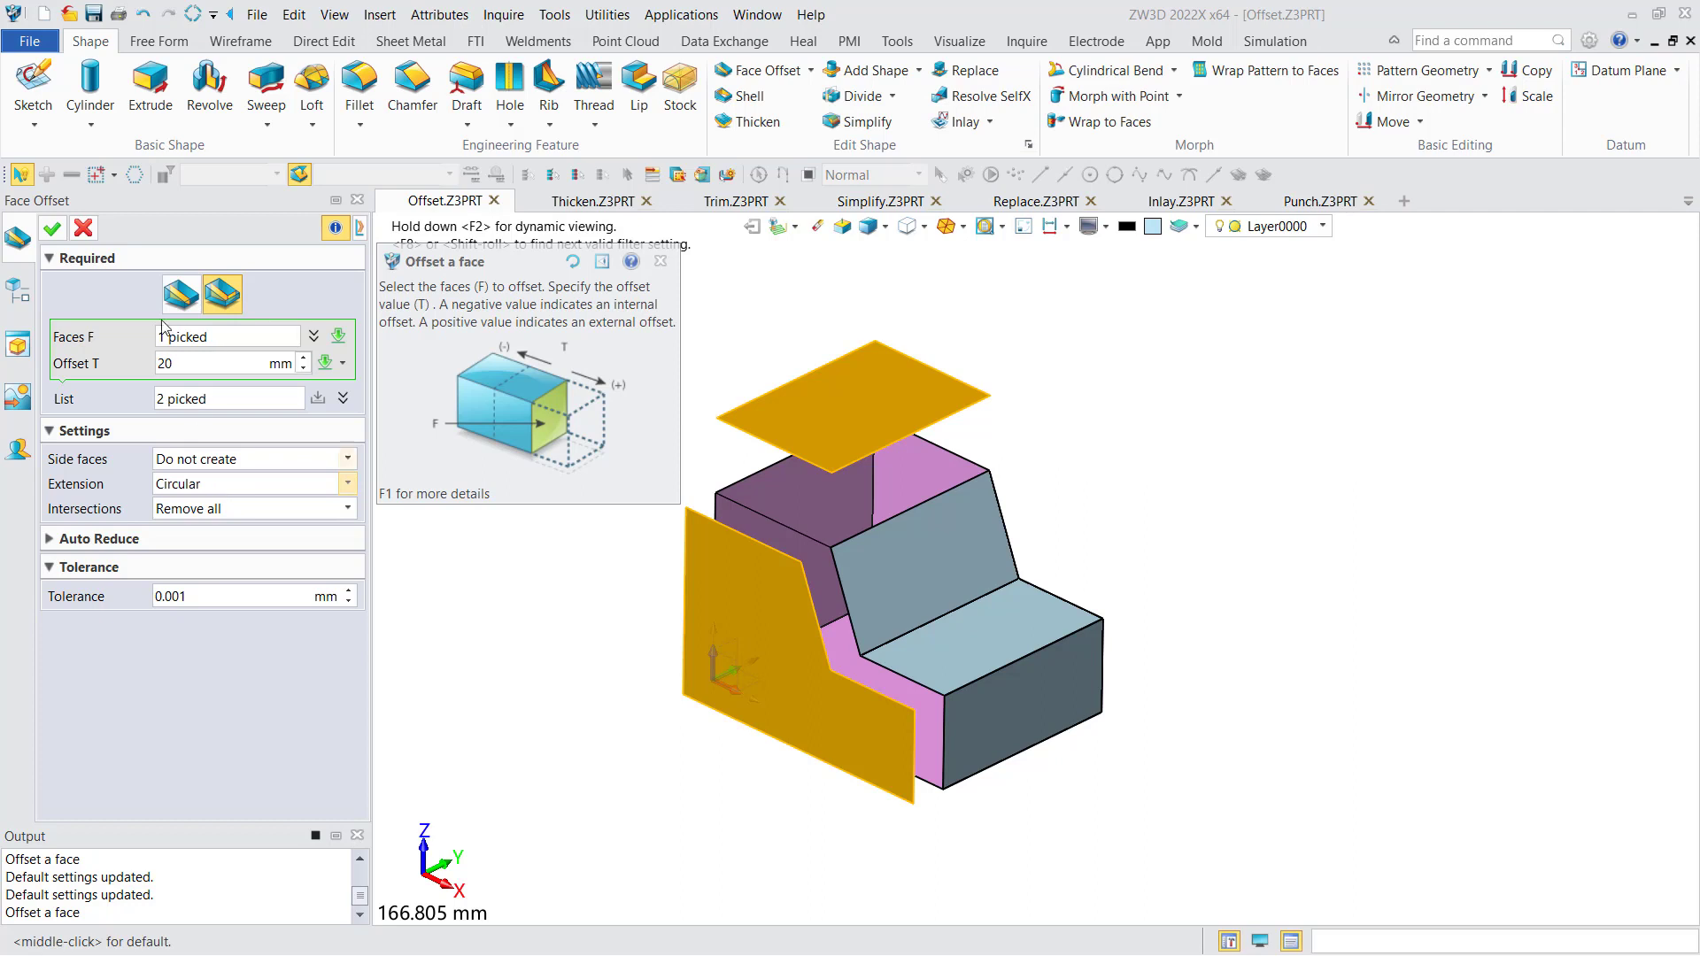
left_click(84, 228)
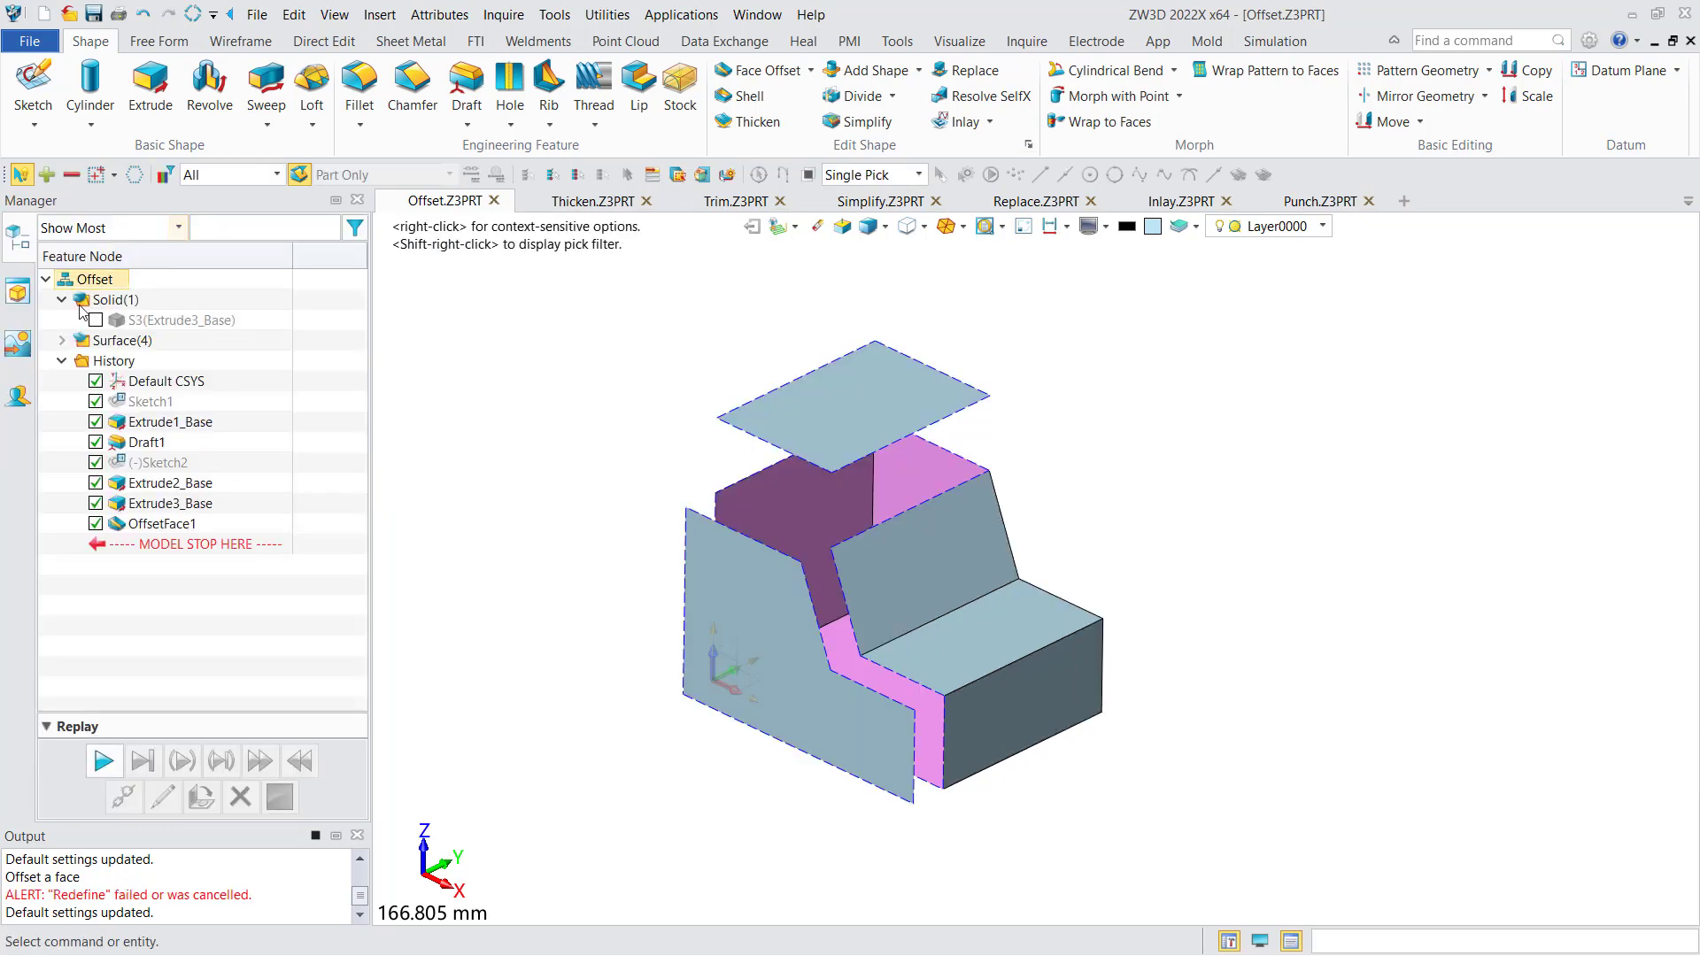
left_click_drag(150, 546, 146, 517)
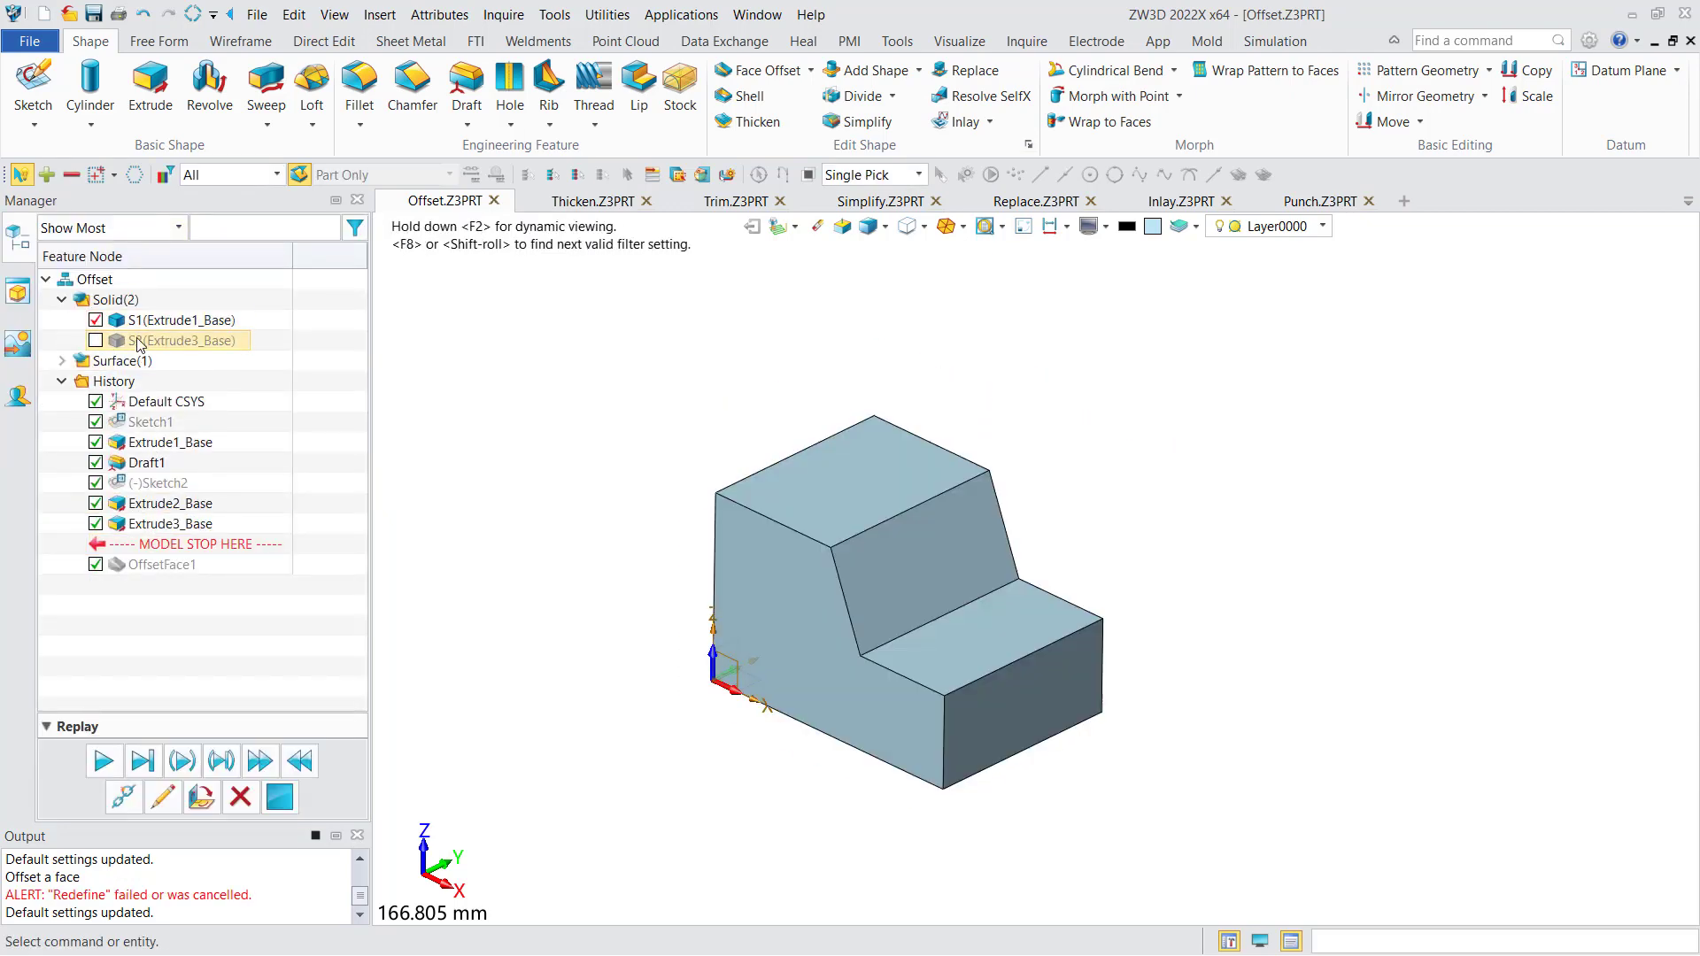
left_click(97, 342)
mouse_move(836, 563)
right_mouse_down()
mouse_move(657, 607)
mouse_move(668, 533)
mouse_move(639, 568)
right_mouse_up()
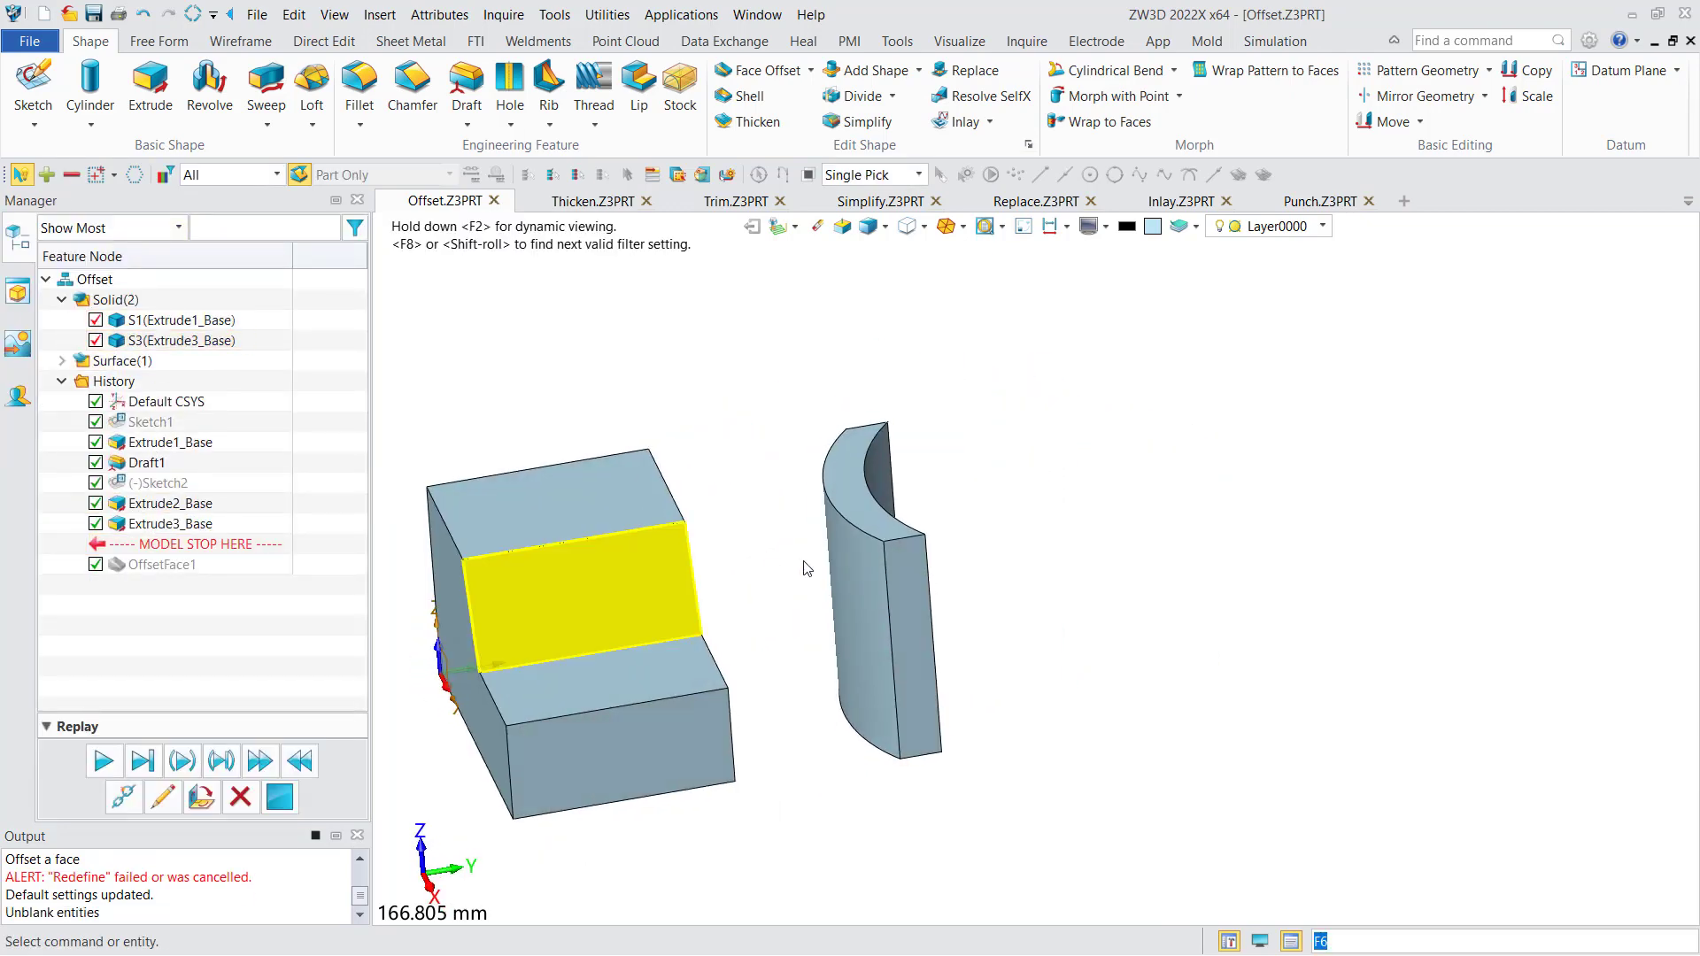
scroll(939, 571, "up", 2)
right_click_drag(938, 562, 917, 594)
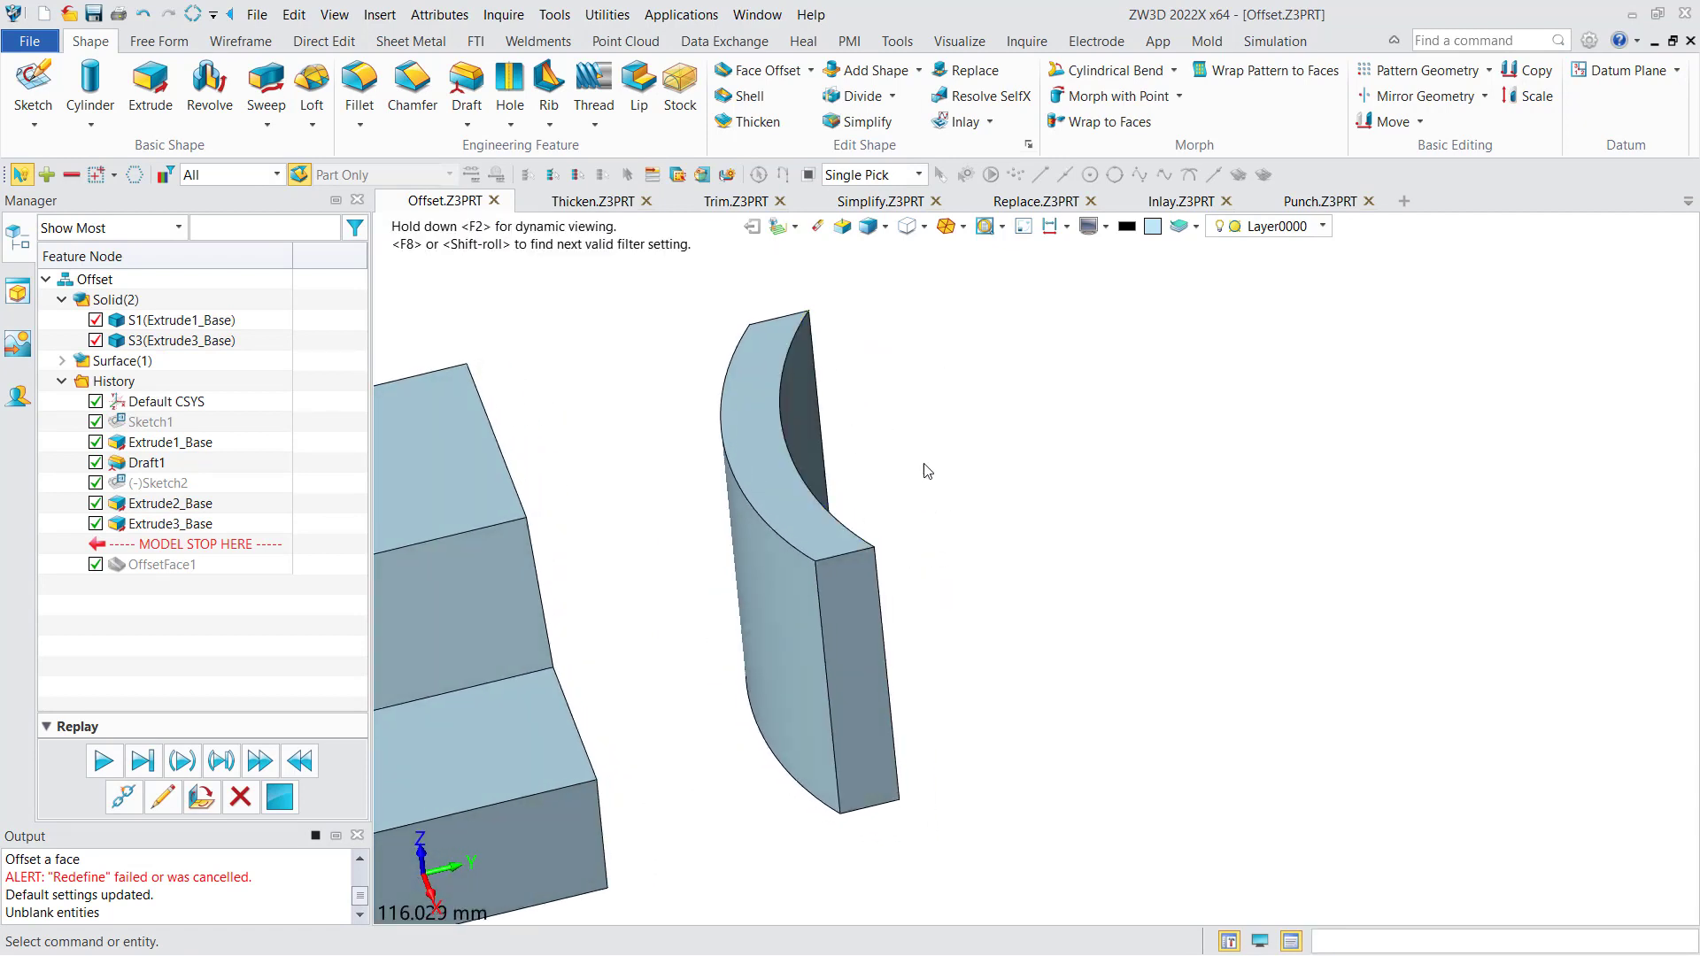
- Begin a 20 mm face offset on the curved solid's end face, with side faces set to Create and Linear extension
left_click(763, 70)
left_click(855, 673)
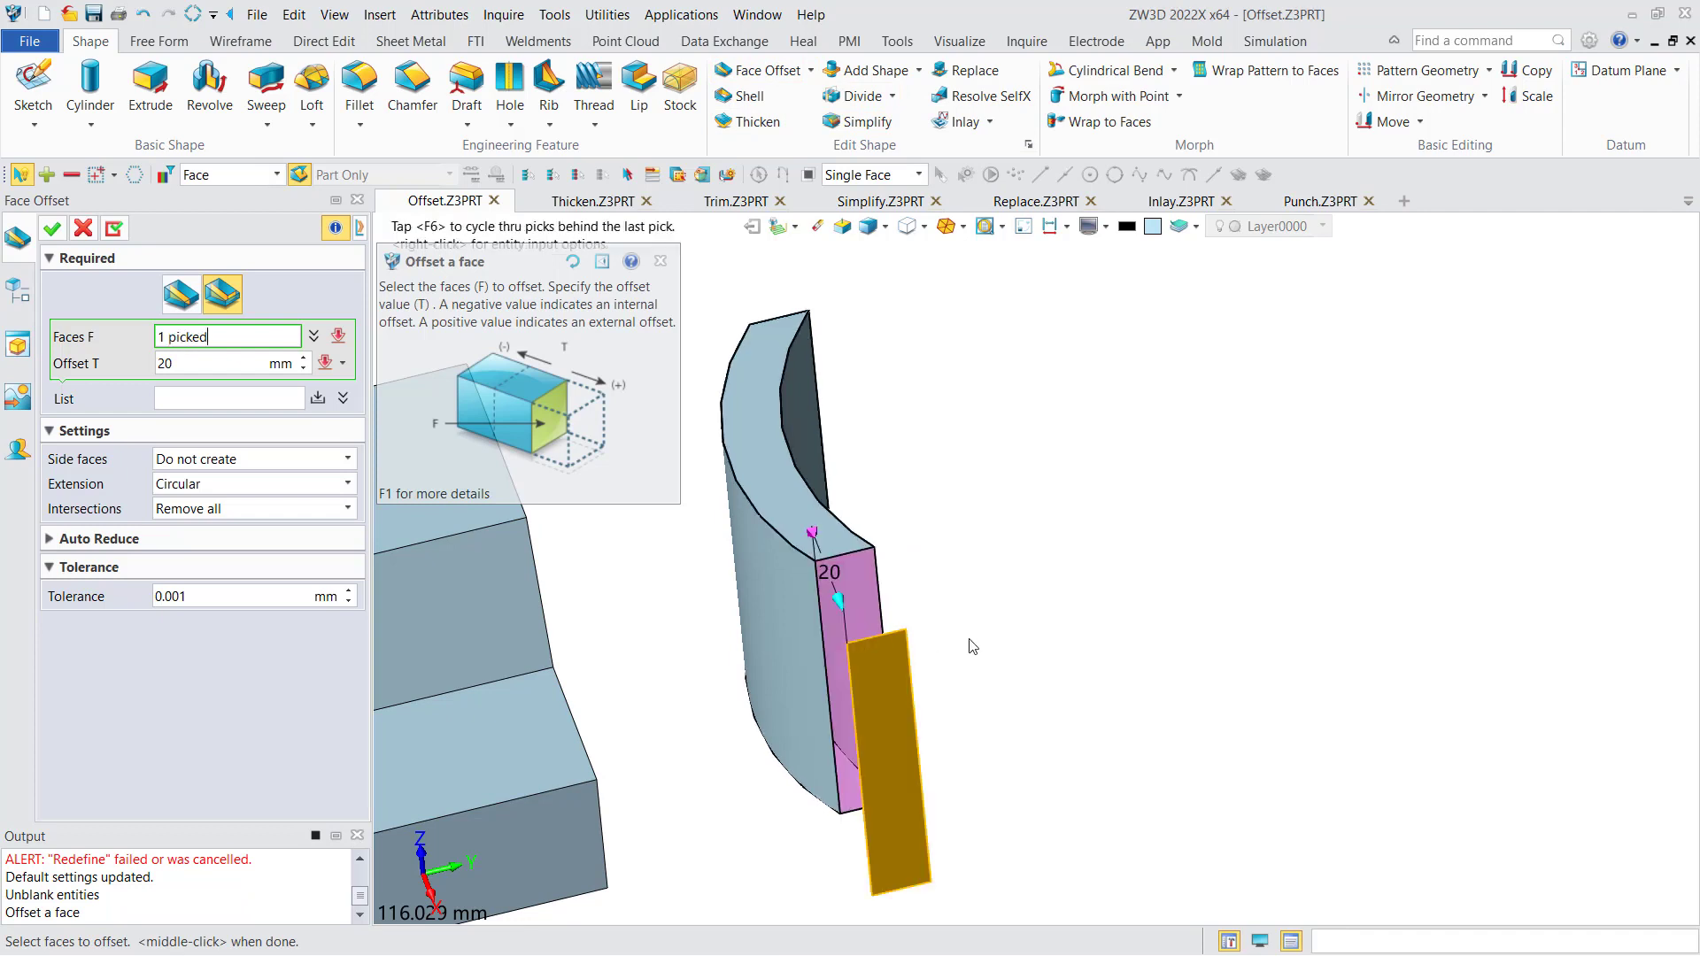
scroll(983, 646, "down", 3)
left_click(347, 458)
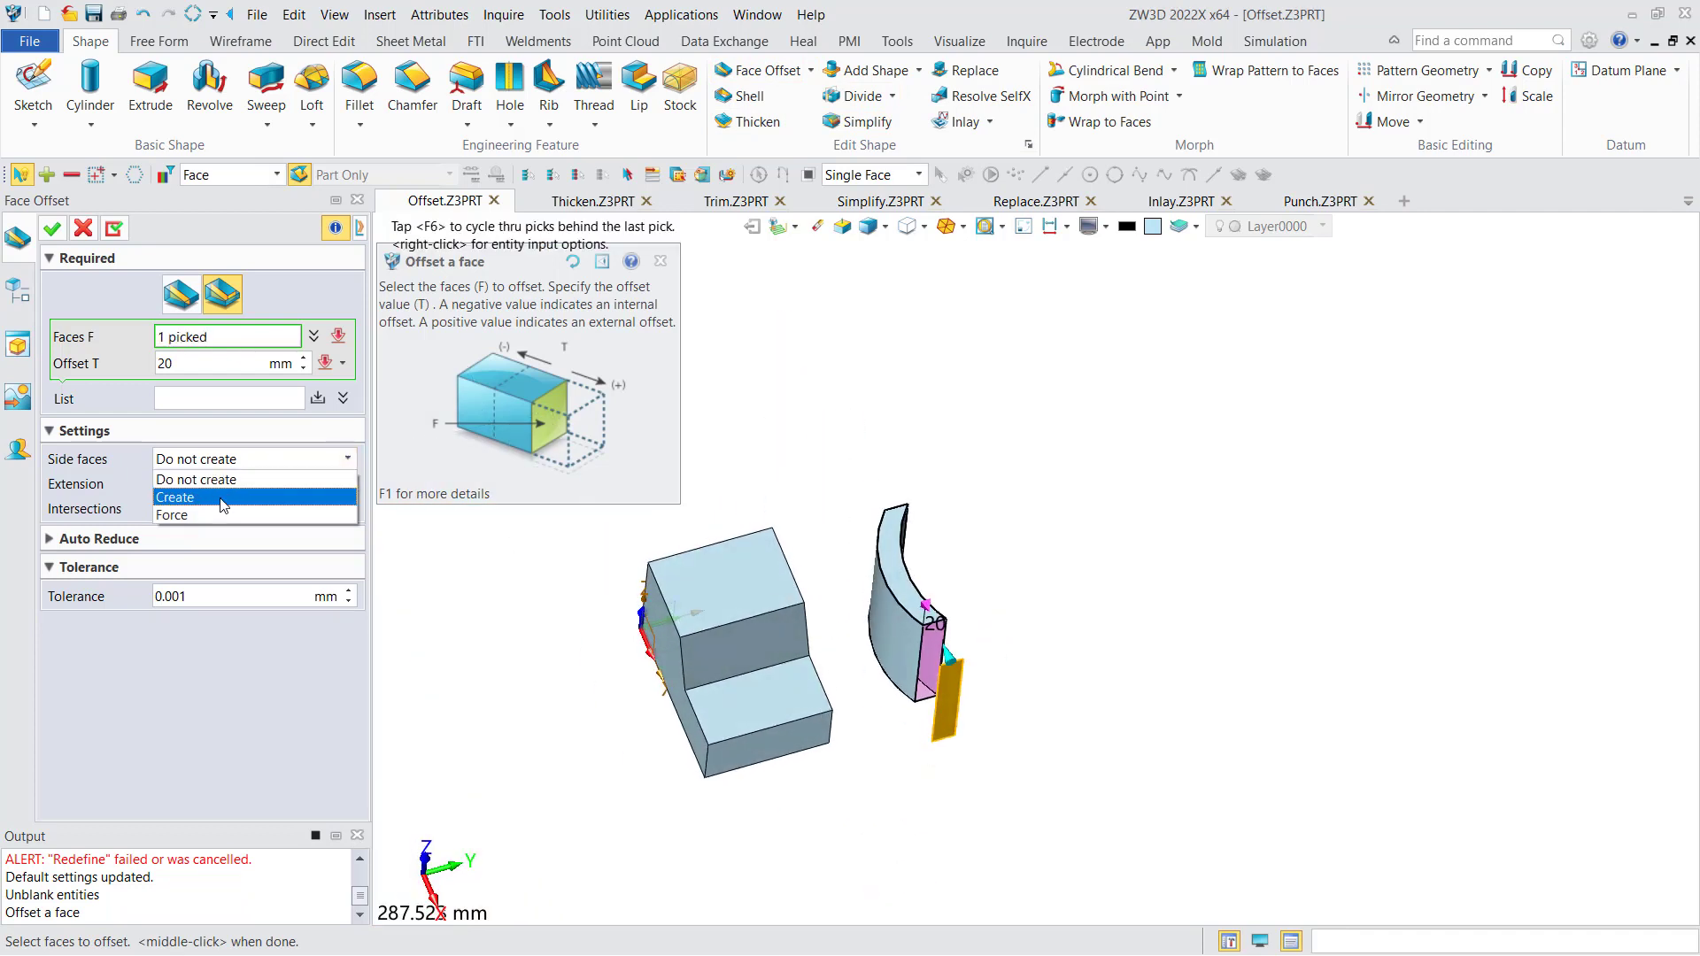
left_click(235, 486)
left_click(234, 485)
left_click(221, 500)
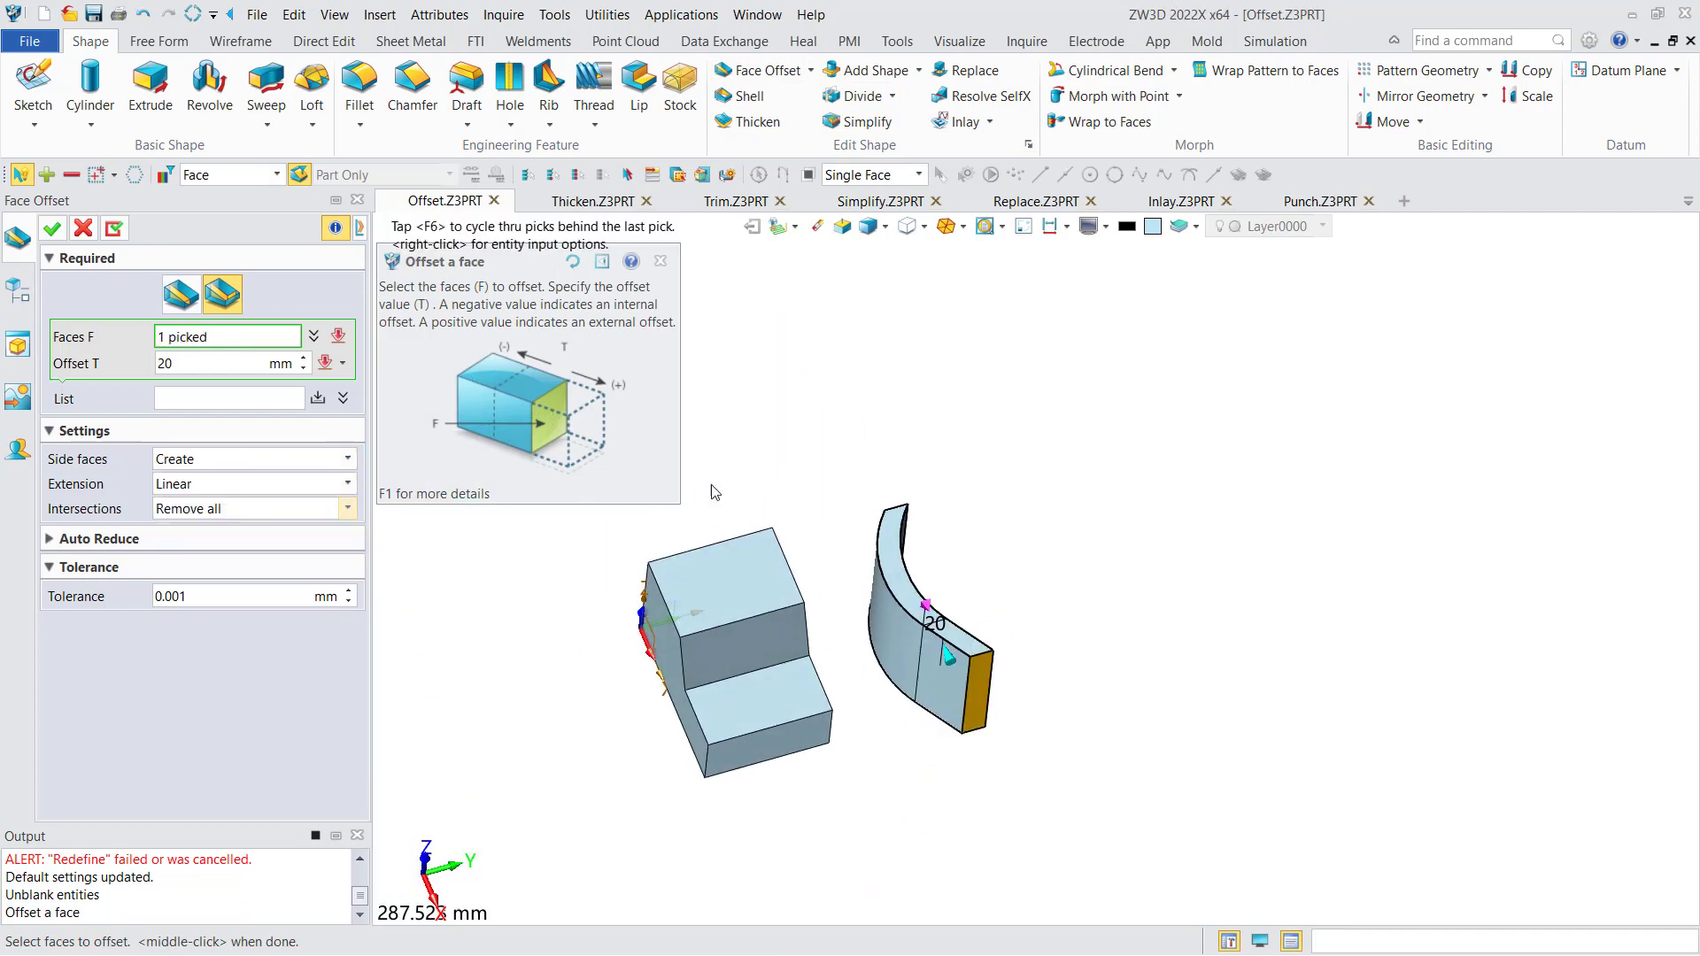
- Set the curved solid's end-face offset to 30 mm and switch the extension to Circular
left_click(302, 359)
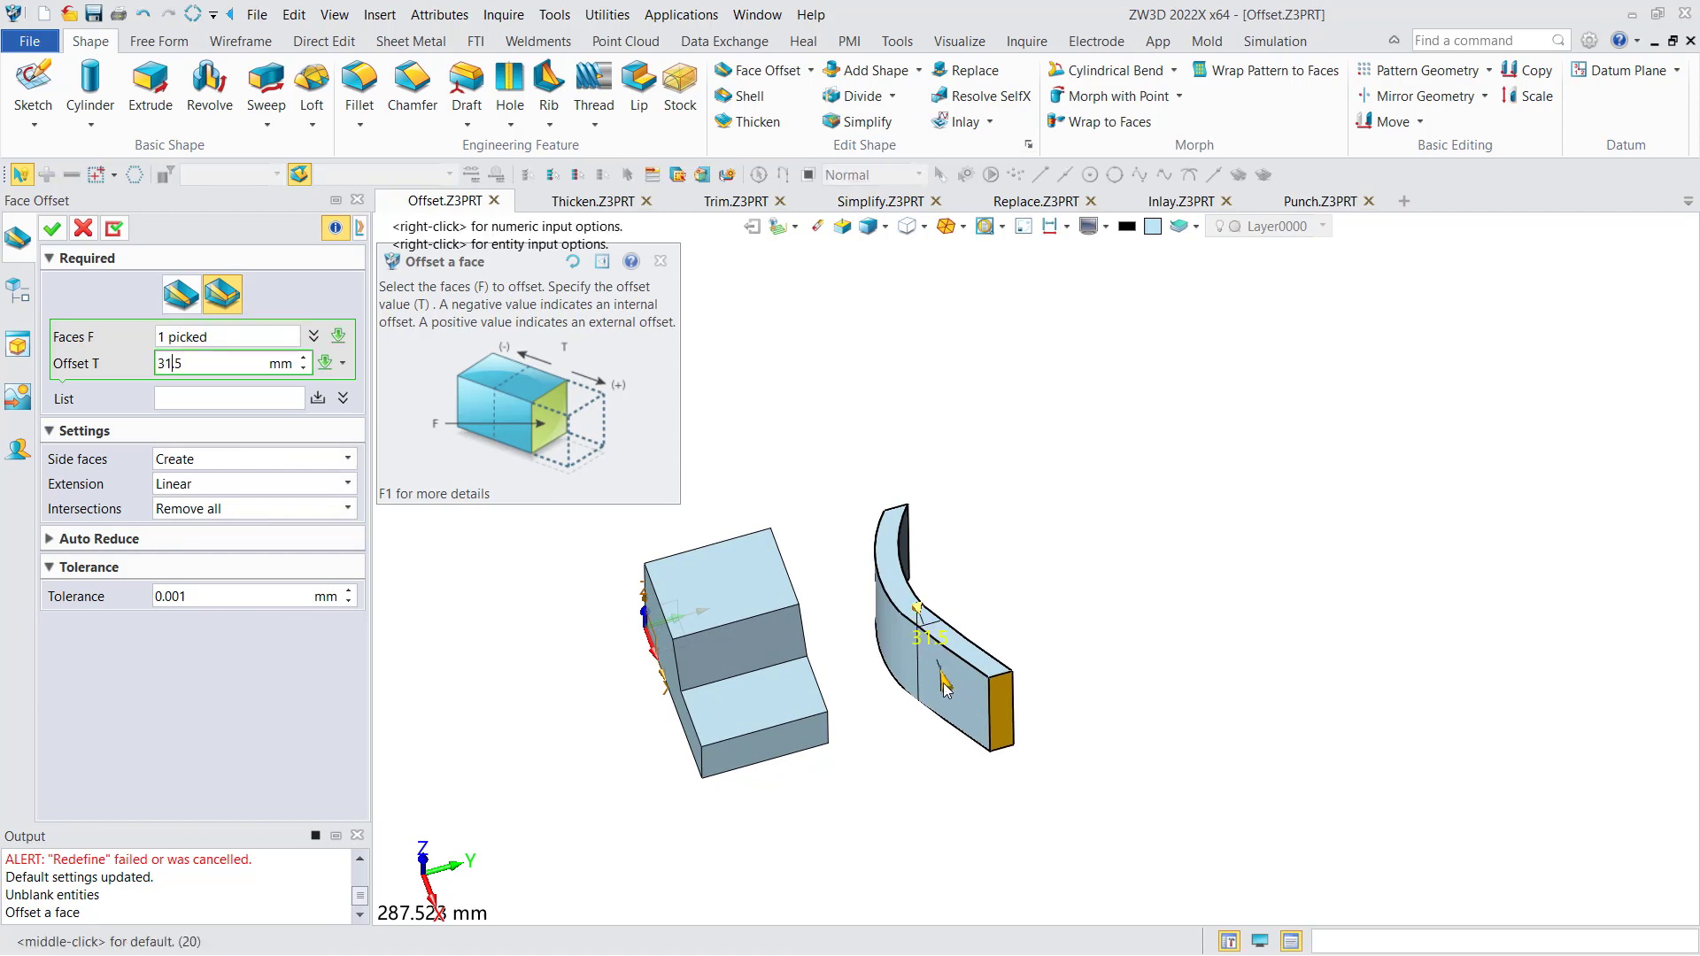
left_click(211, 486)
left_click(202, 522)
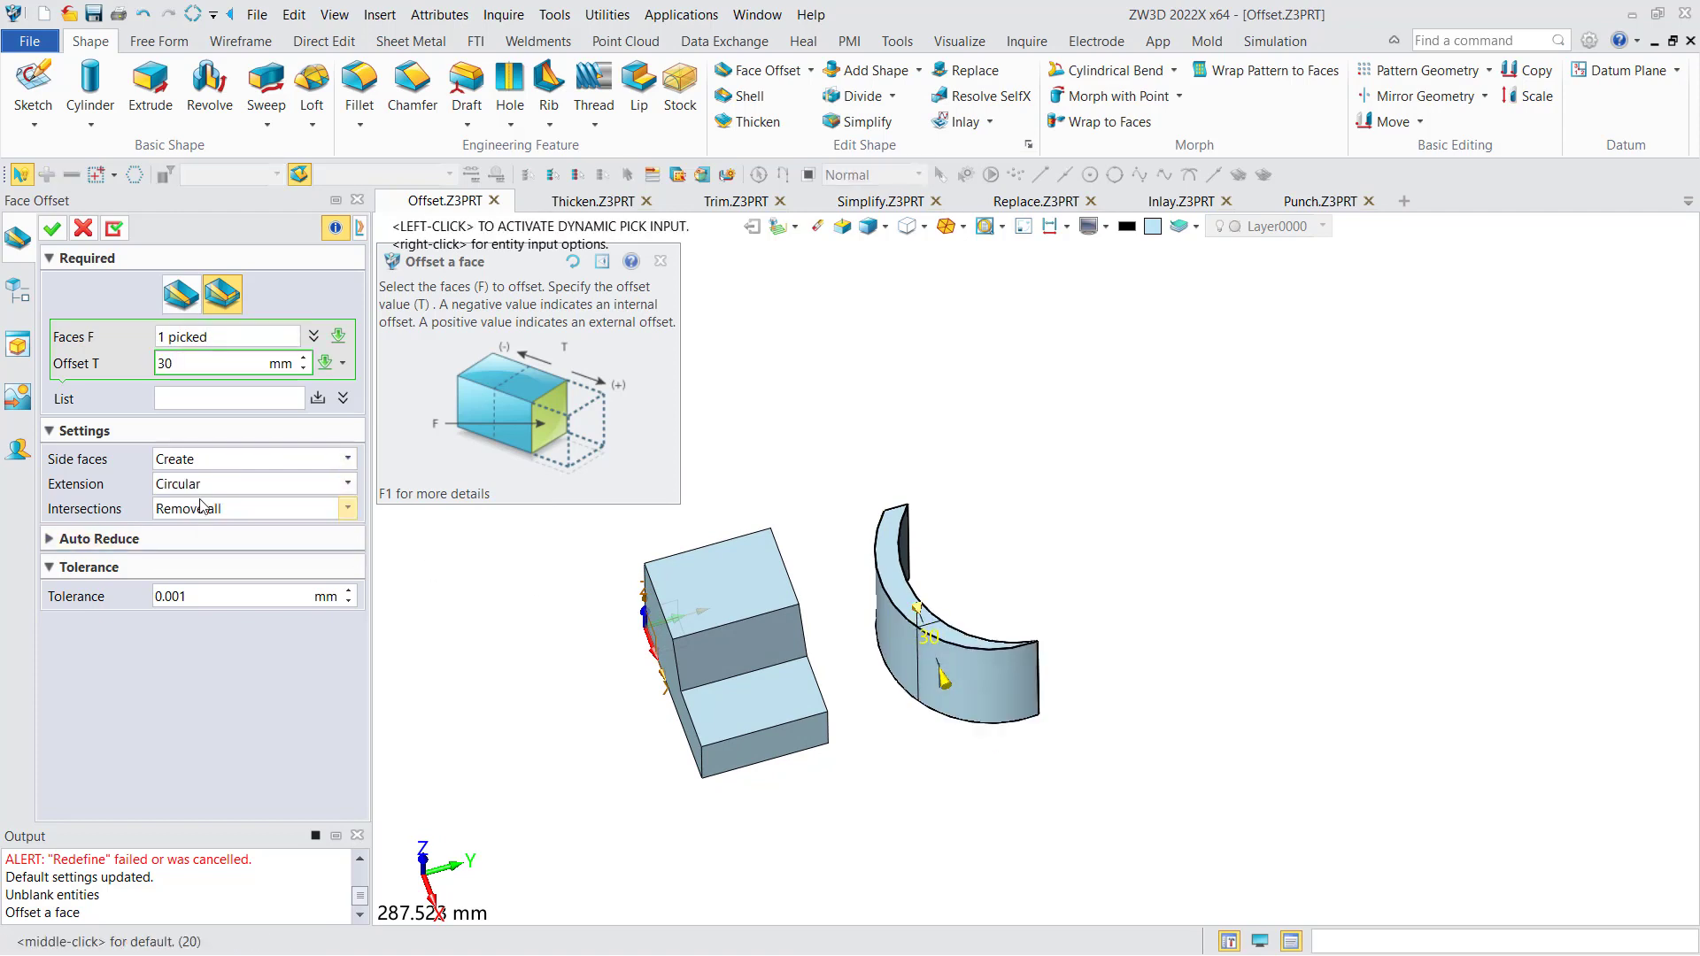
left_click(205, 492)
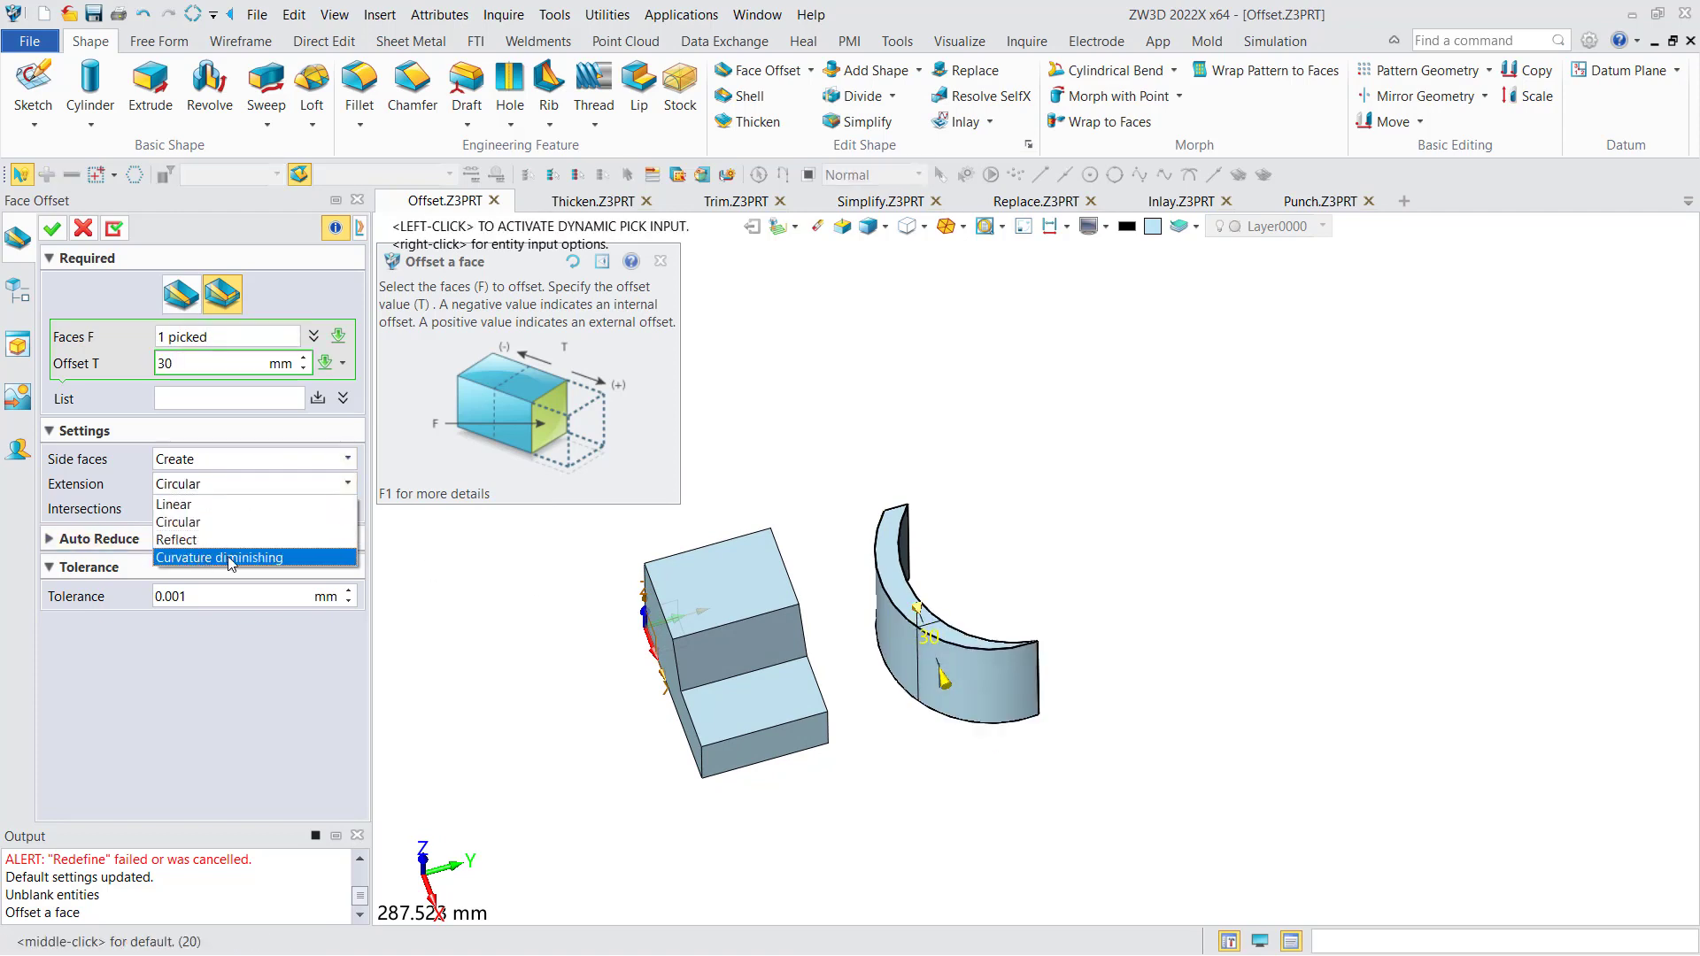
mouse_move(851, 550)
right_mouse_down()
mouse_move(872, 542)
mouse_move(852, 548)
right_mouse_up()
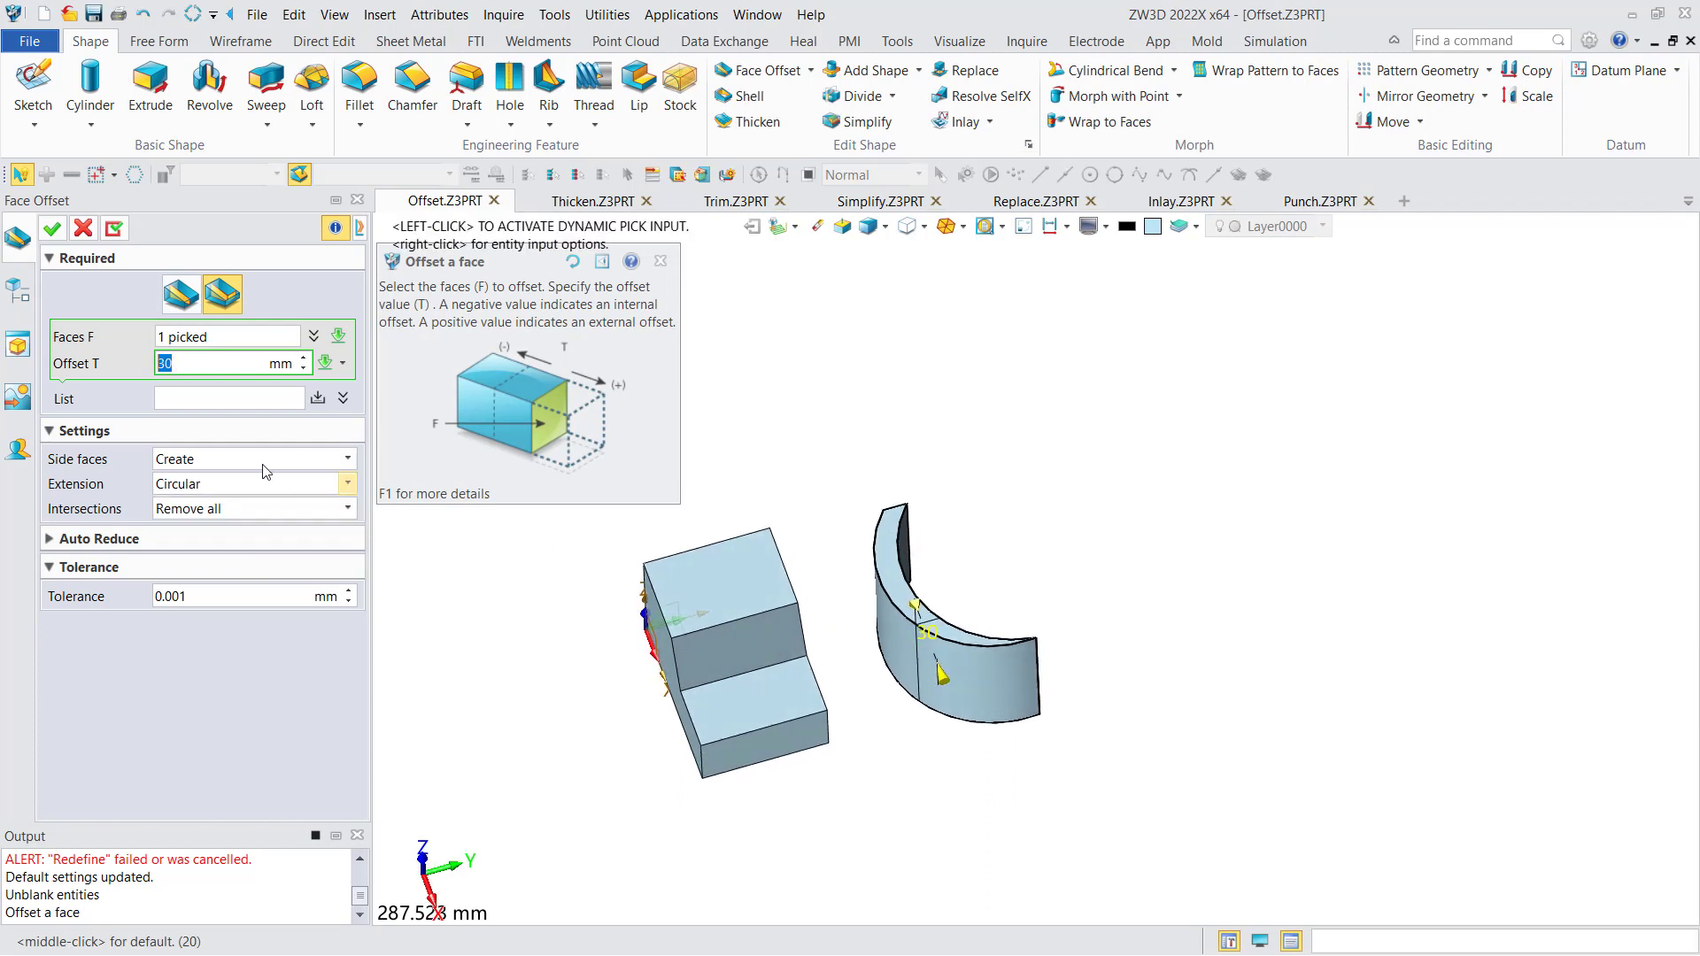
- Switch the extension to Linear, keep intersections at Remove all, and apply the curved solid's face offset
left_click(238, 489)
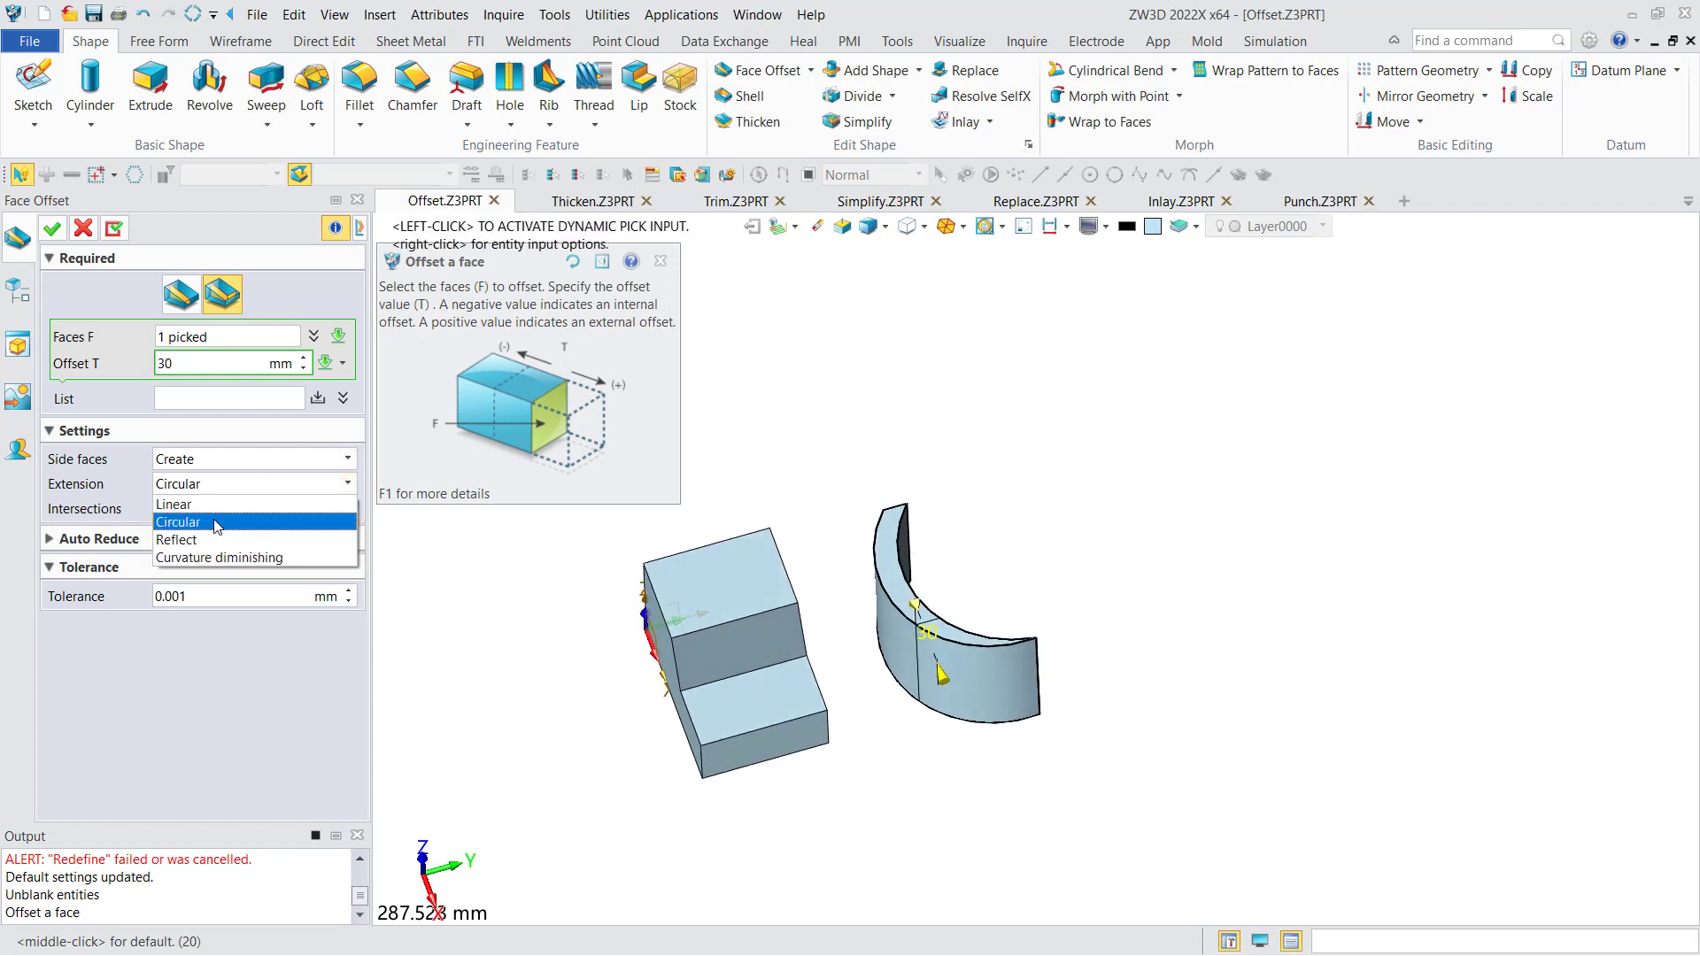
left_click(212, 505)
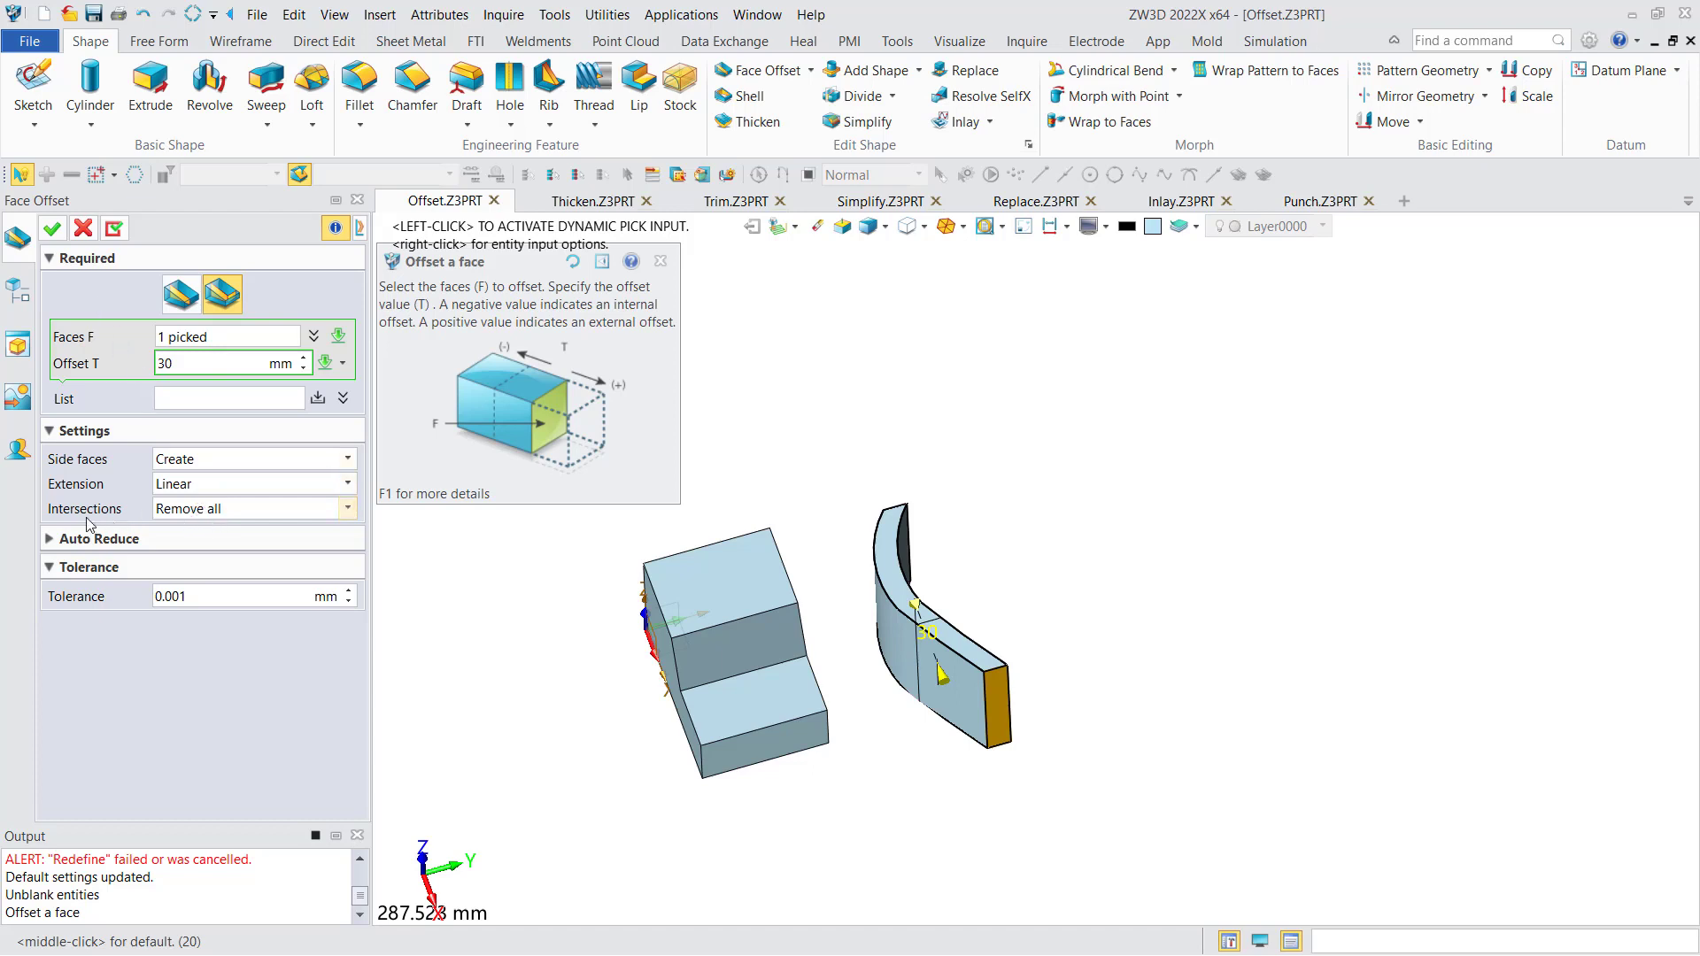
left_click(208, 513)
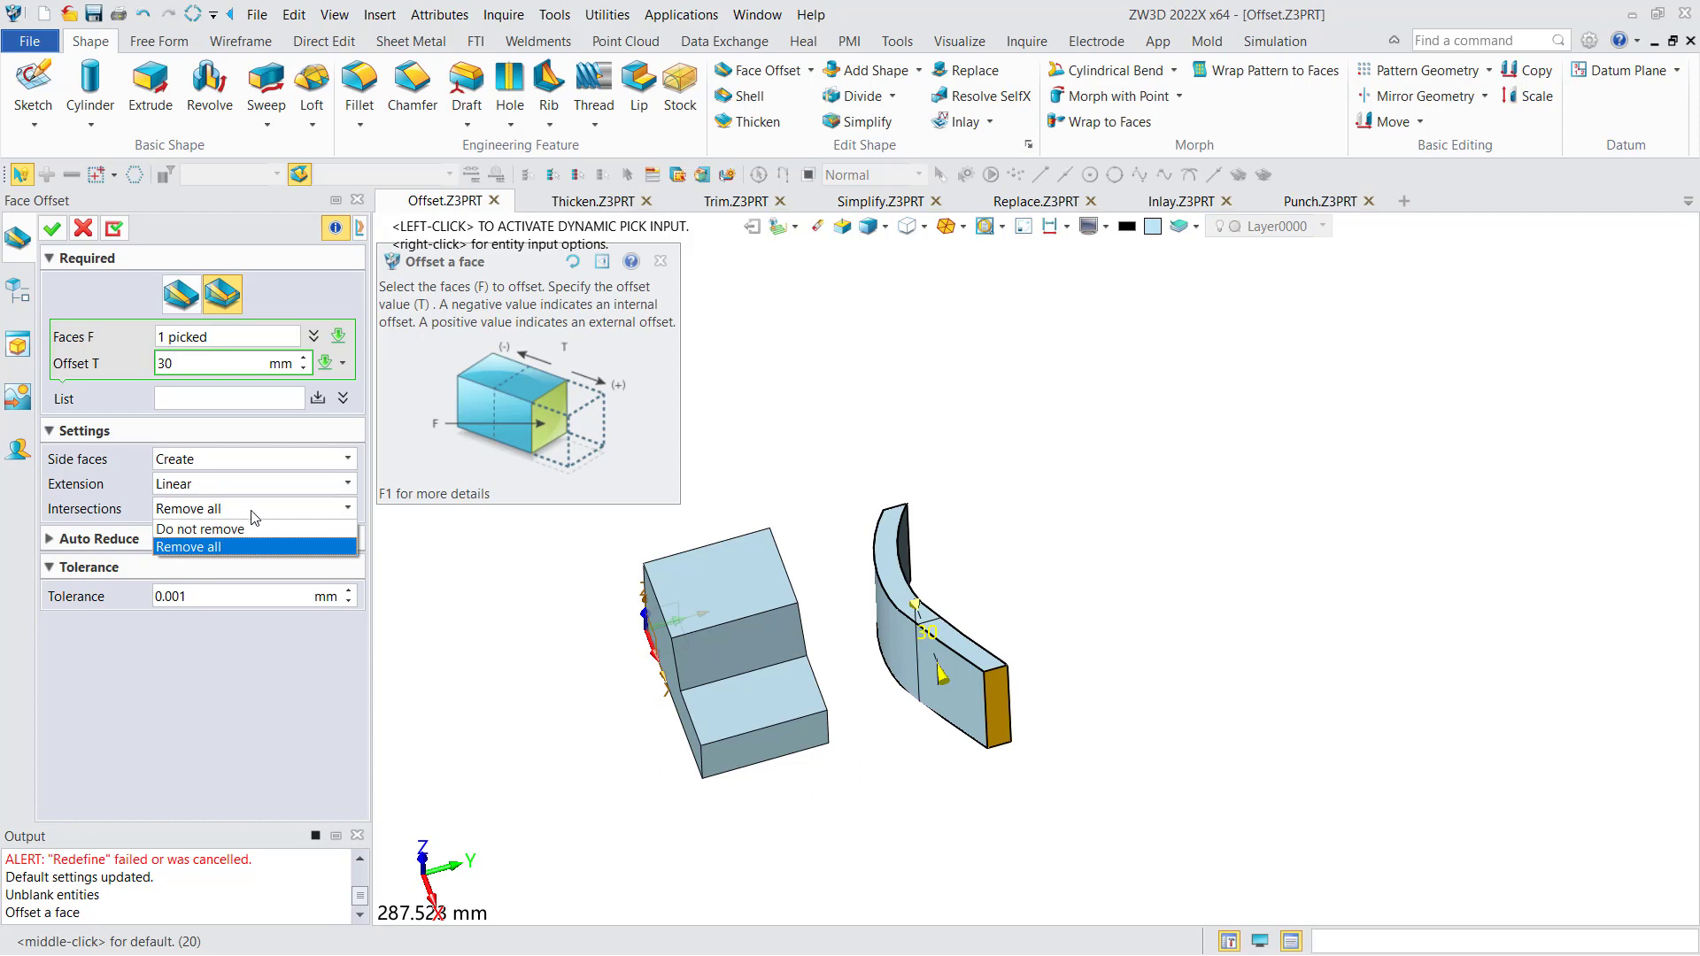
left_click(226, 513)
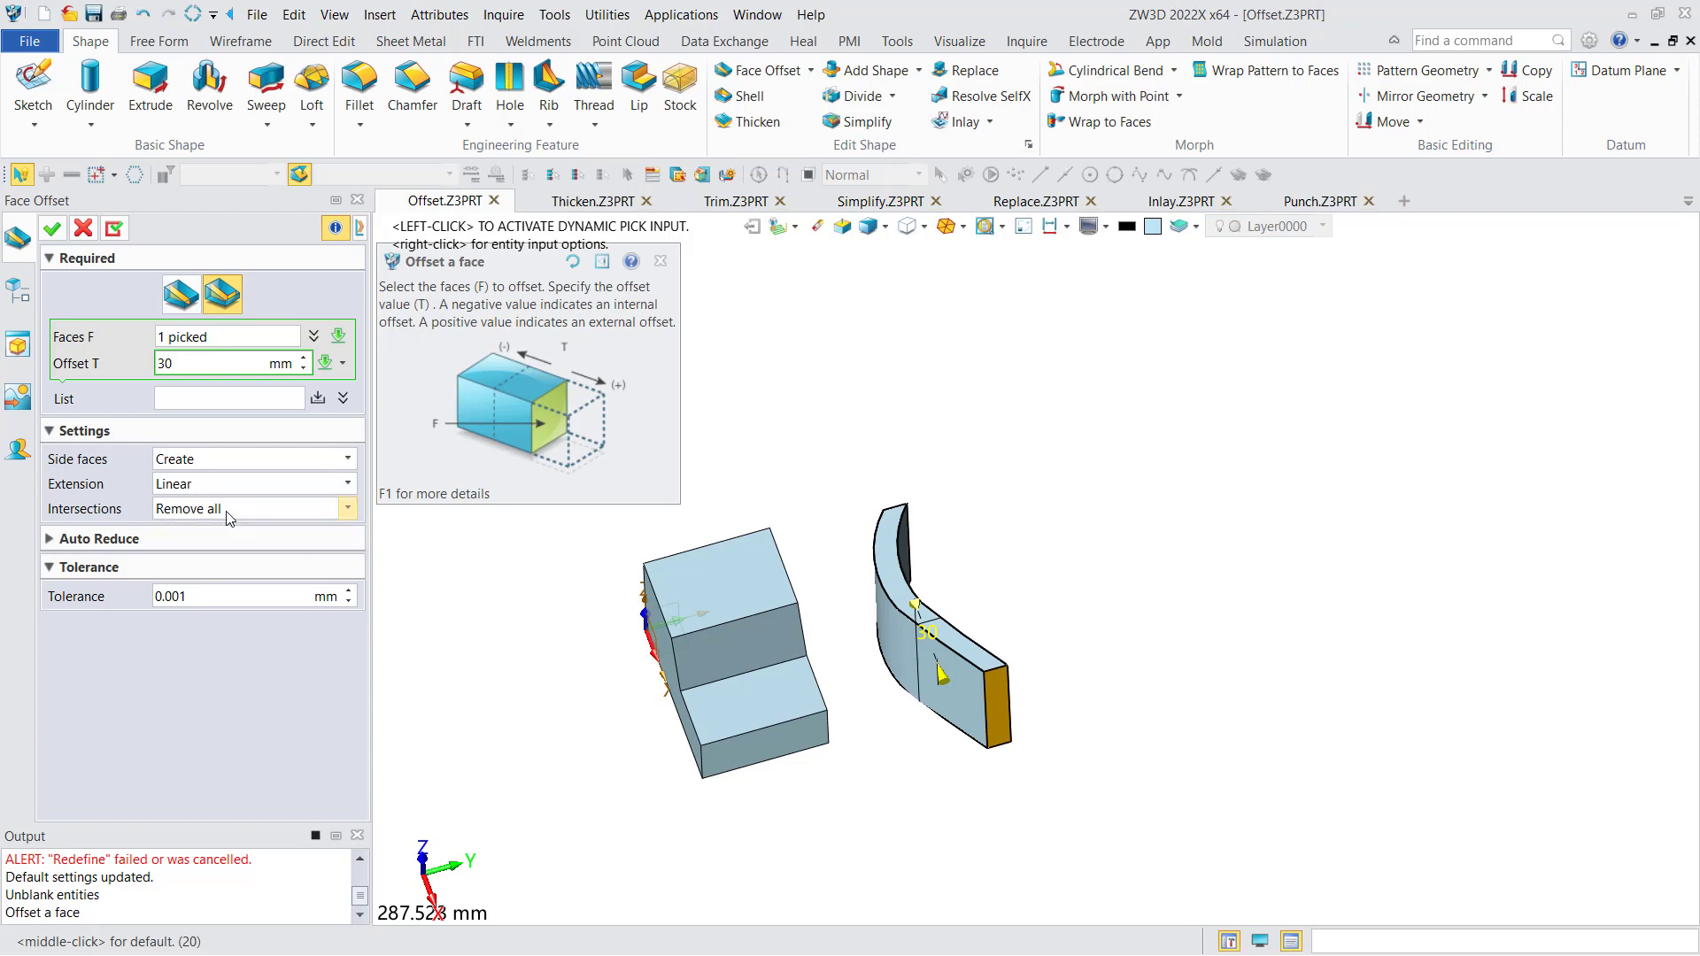
left_click(51, 230)
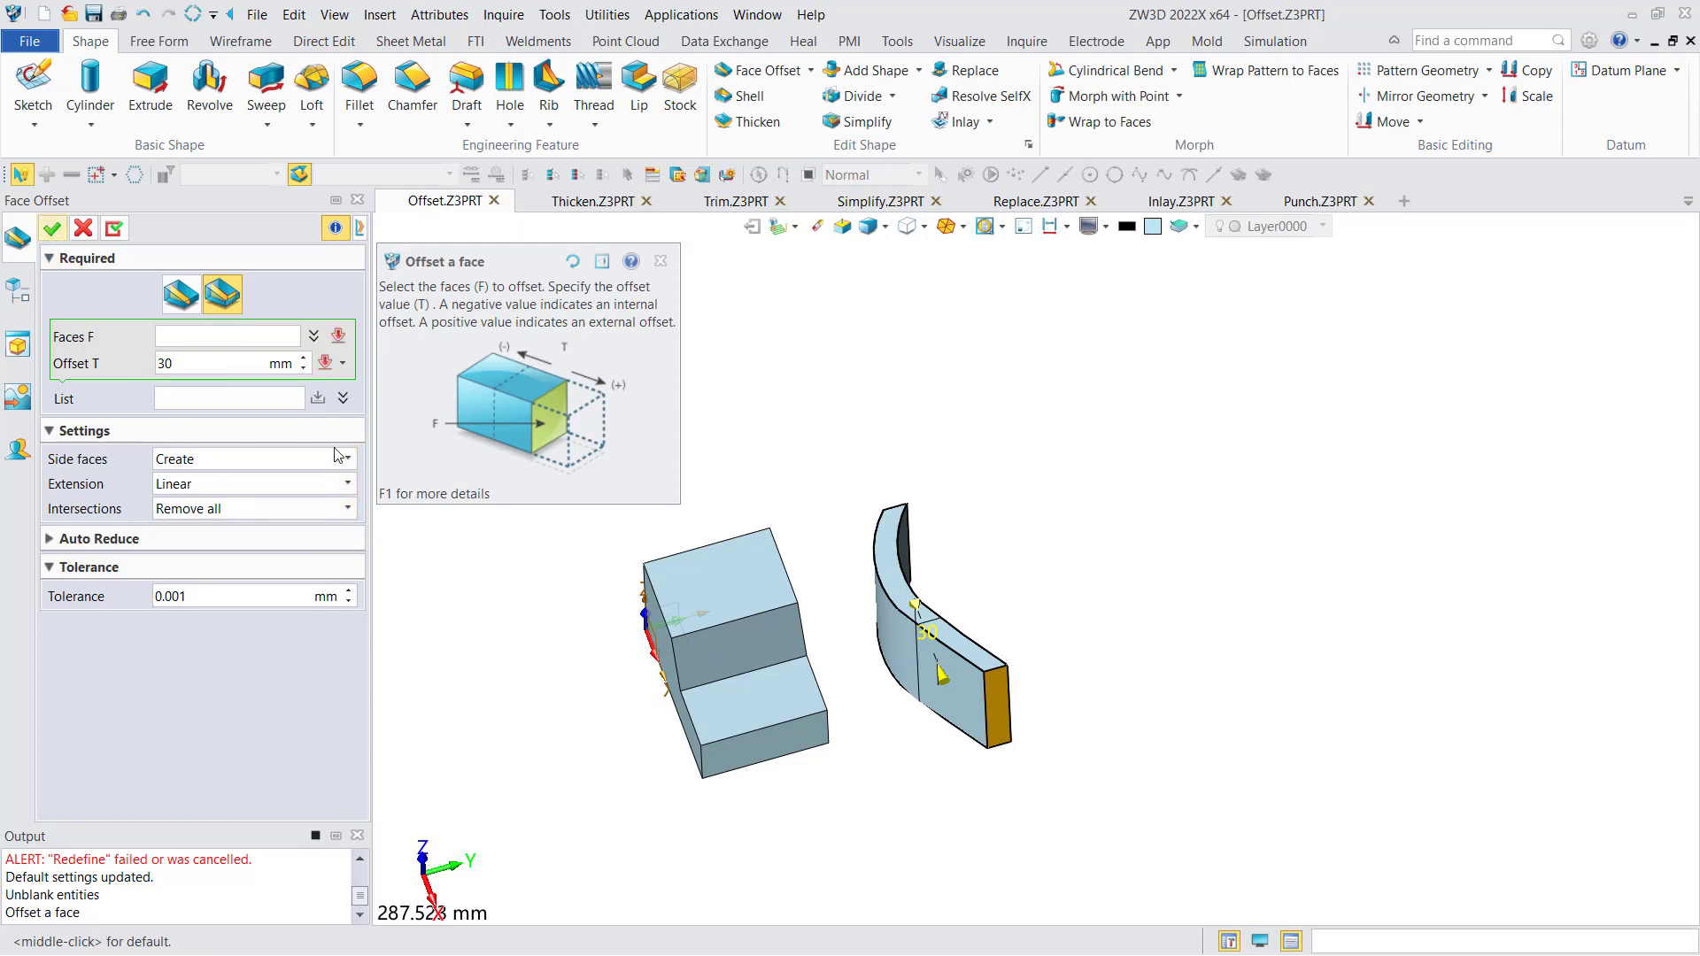
- Start a Volume Offset and select the stepped block S1 as the shape
right_click_drag(533, 571, 609, 522)
middle_click_drag(578, 615, 628, 520)
right_click_drag(628, 521, 569, 562)
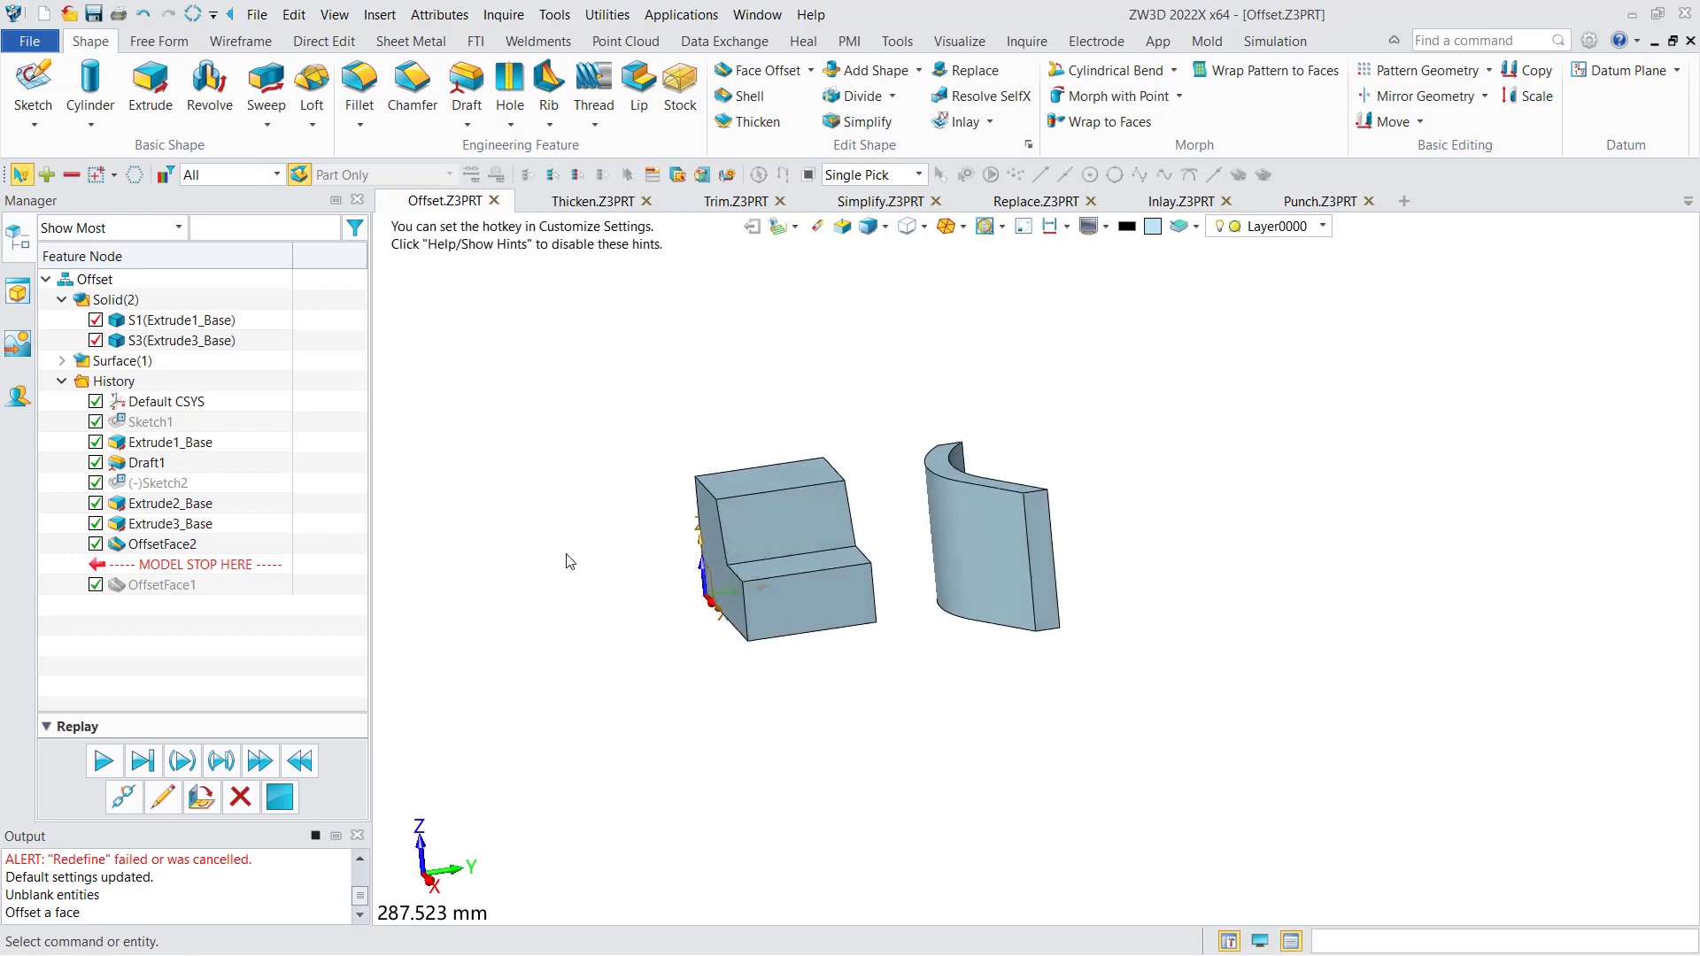
left_click(809, 71)
left_click(800, 135)
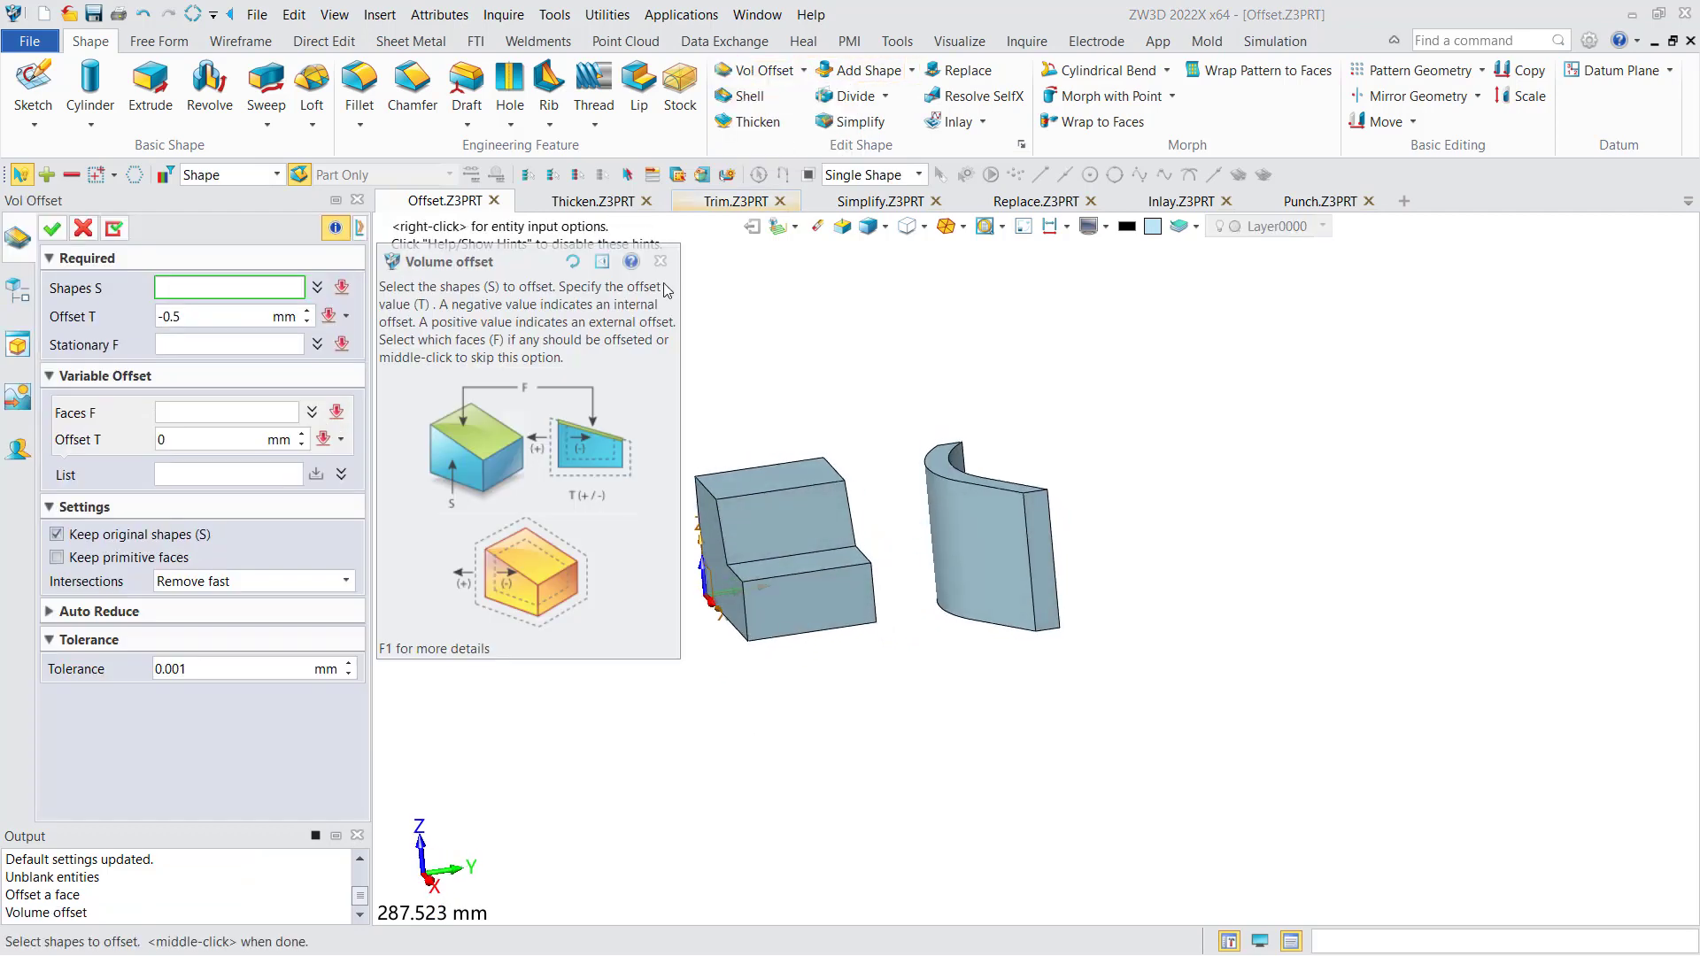
middle_click_drag(770, 458, 785, 407)
right_click_drag(784, 407, 832, 428)
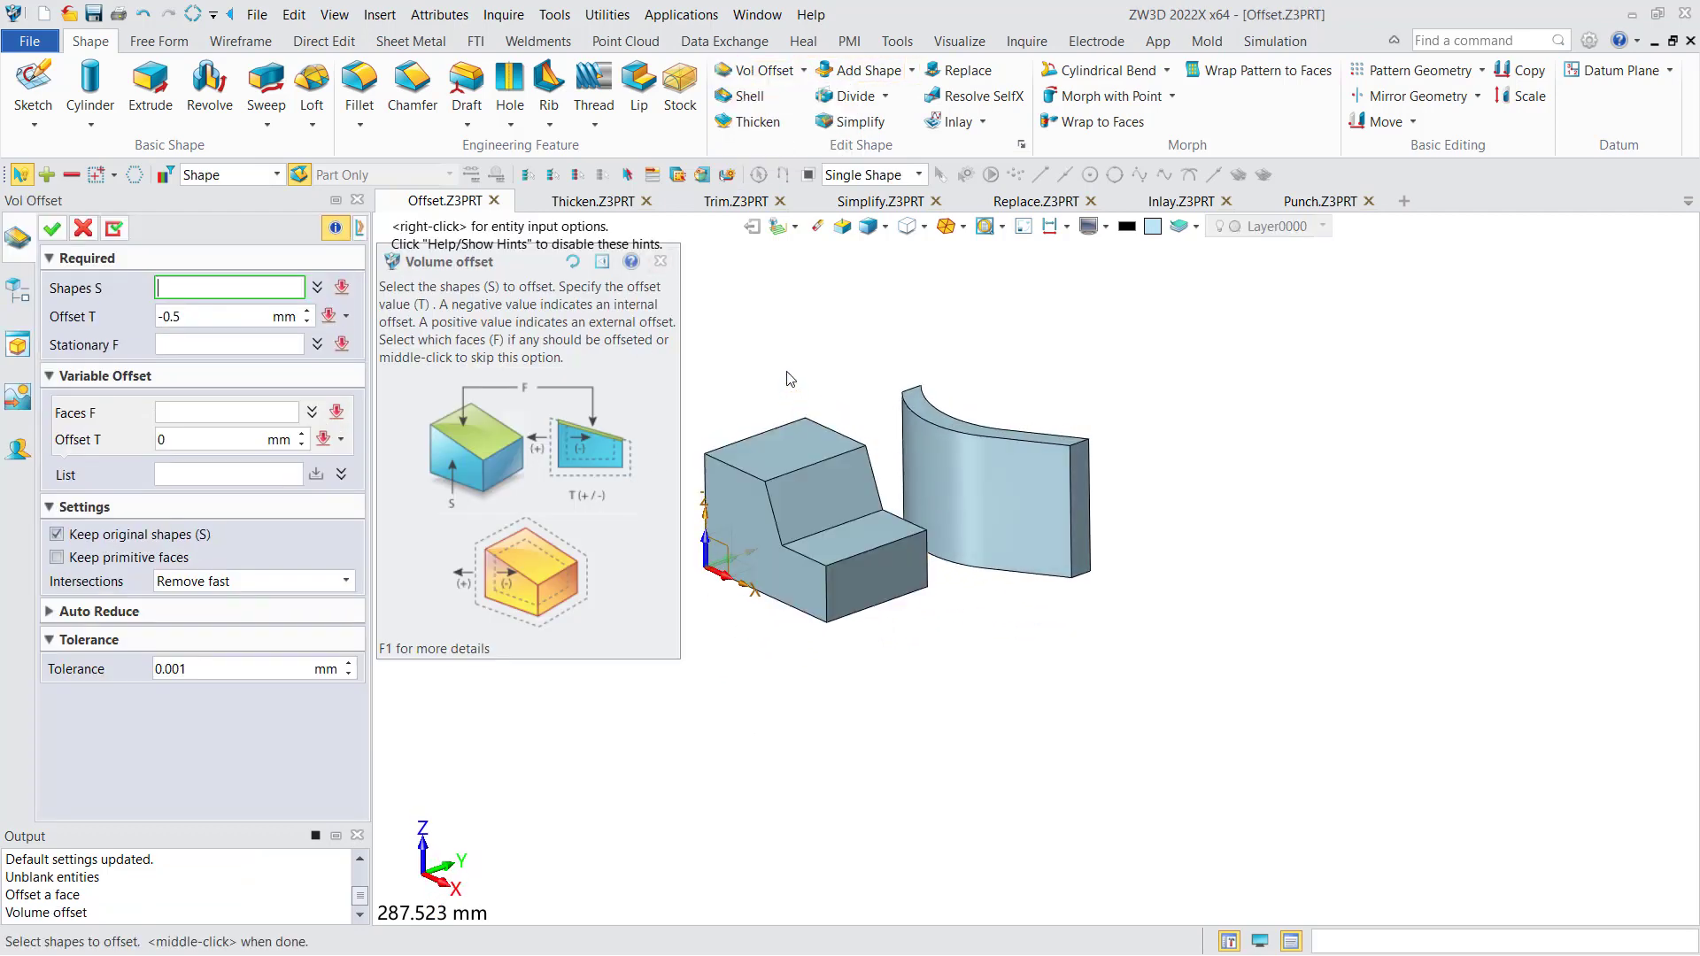
middle_click_drag(790, 379, 806, 414)
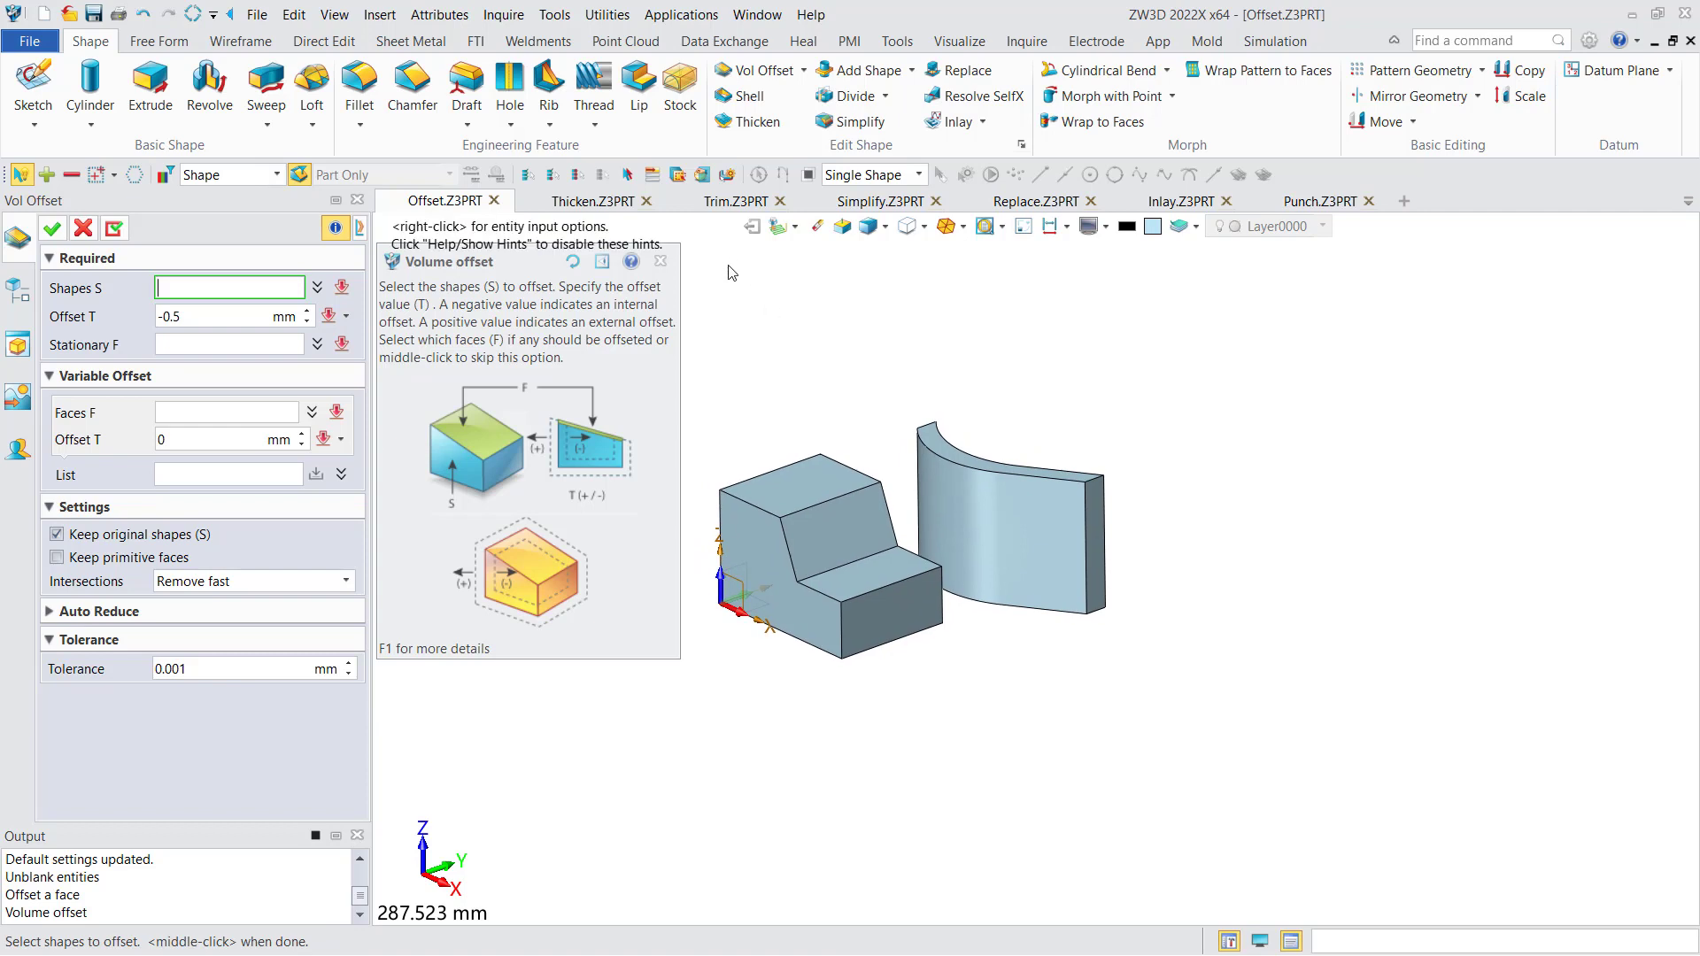
left_click(784, 528)
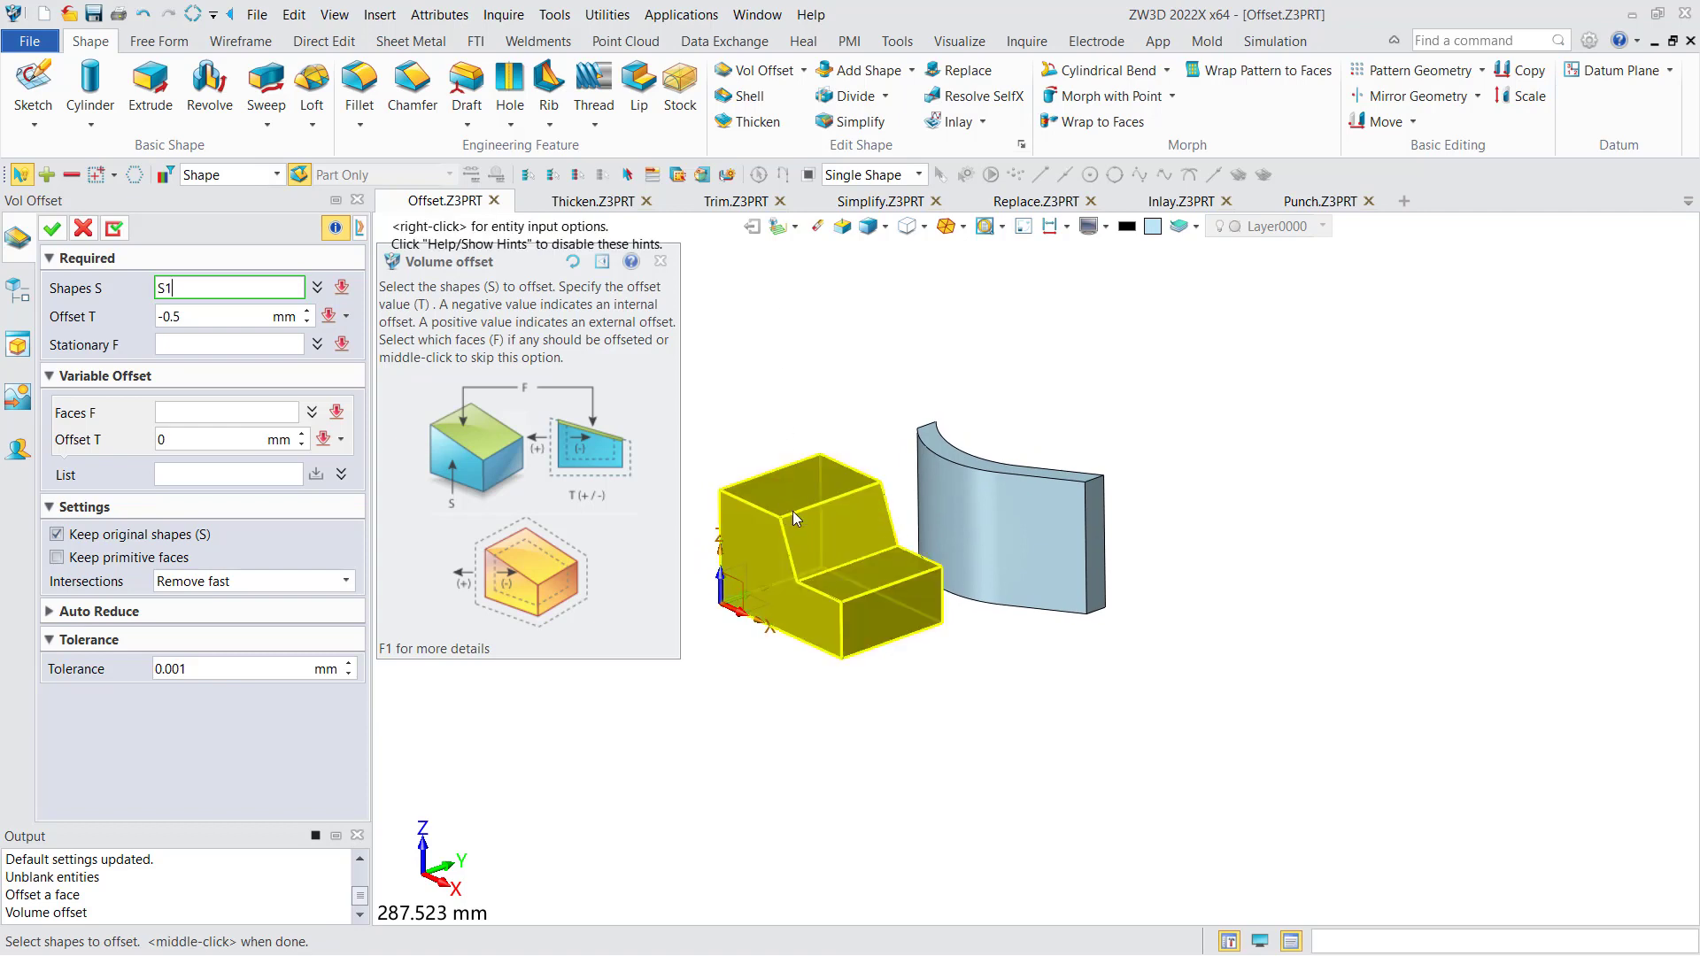
left_click(793, 508)
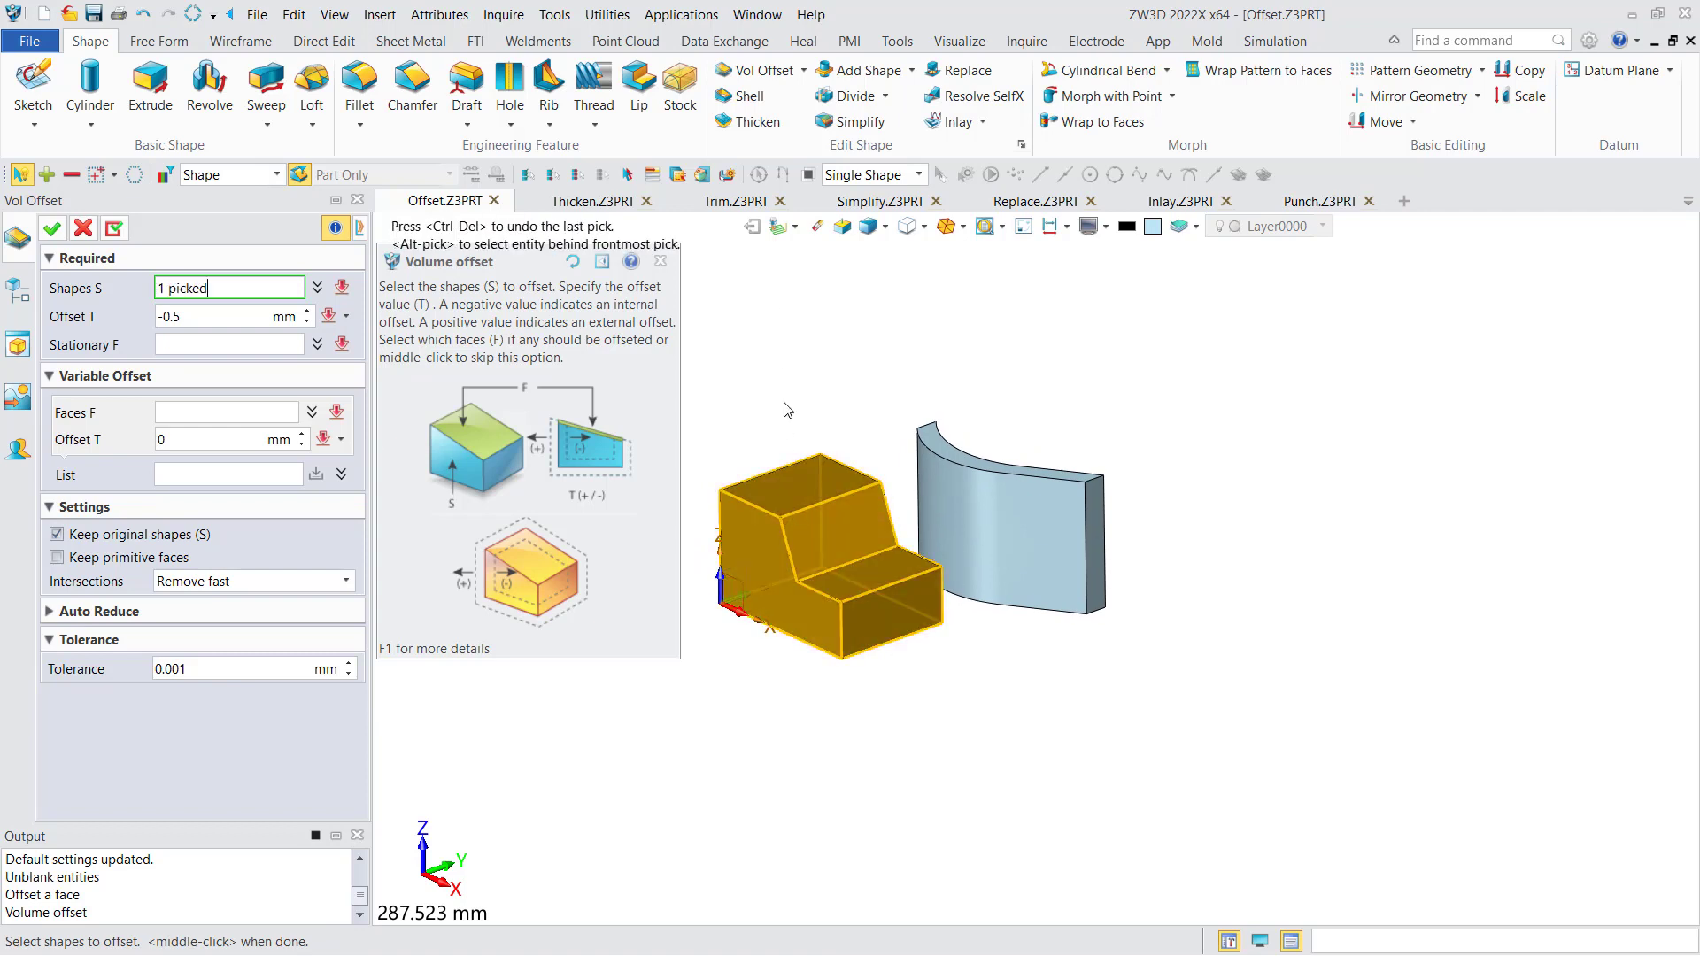
- Set the stepped block's overall volume offset to 5 mm
left_click(660, 262)
left_click(177, 318)
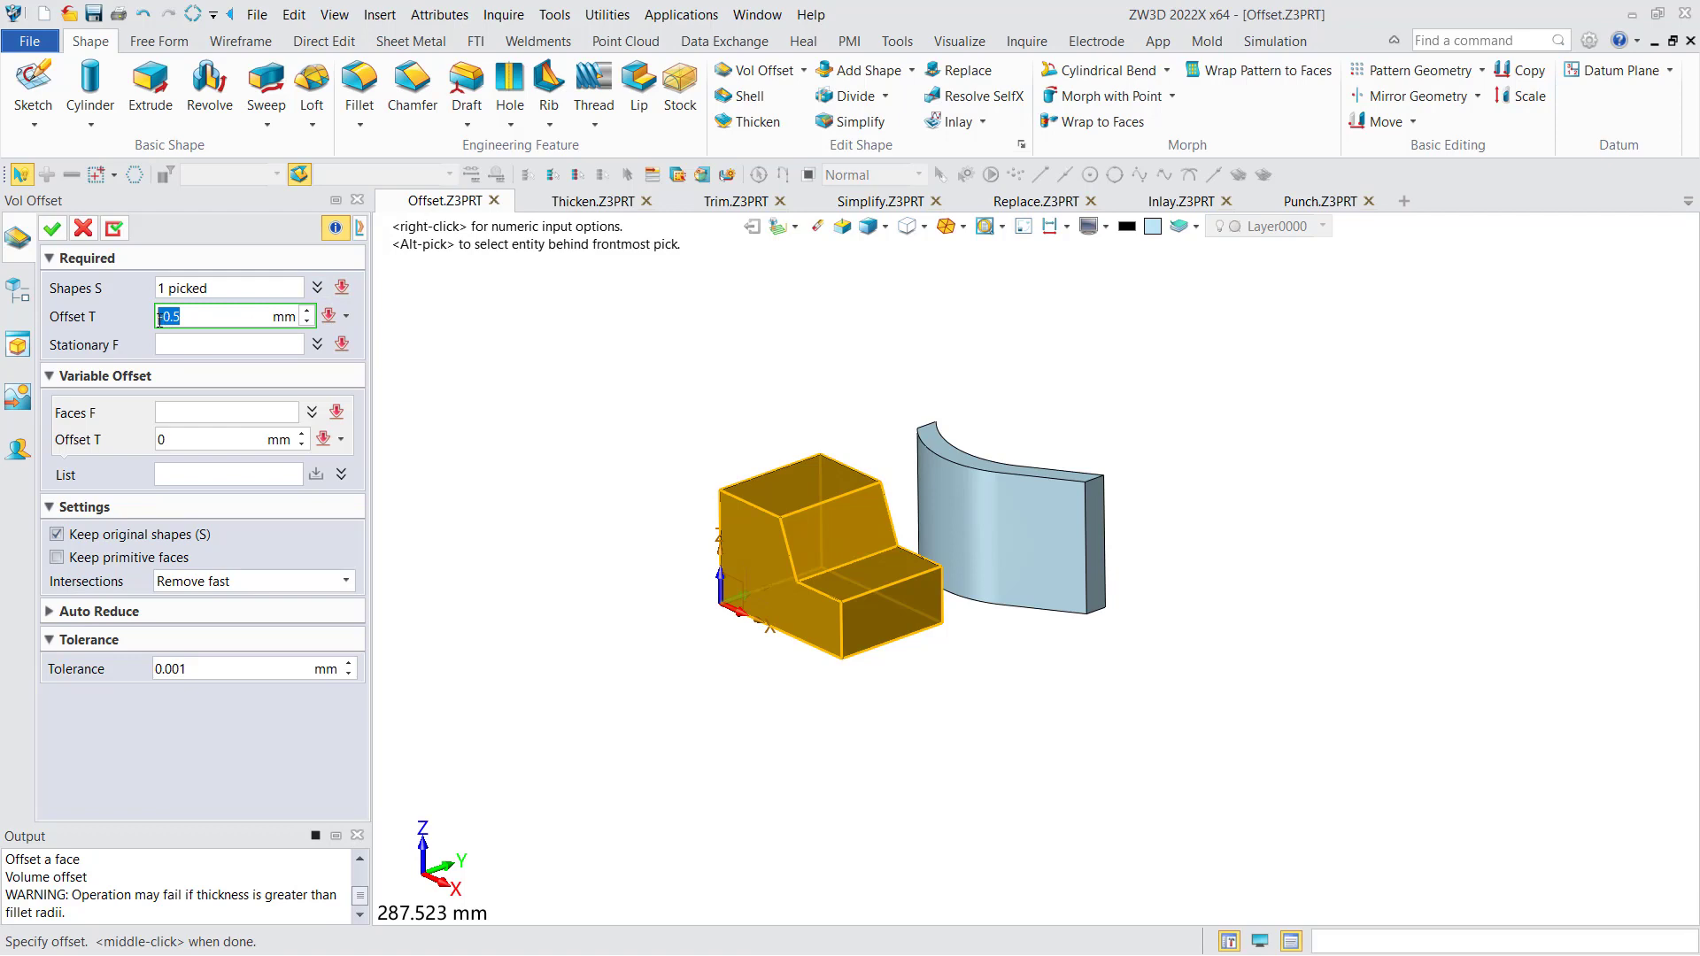
type("5")
key("Return")
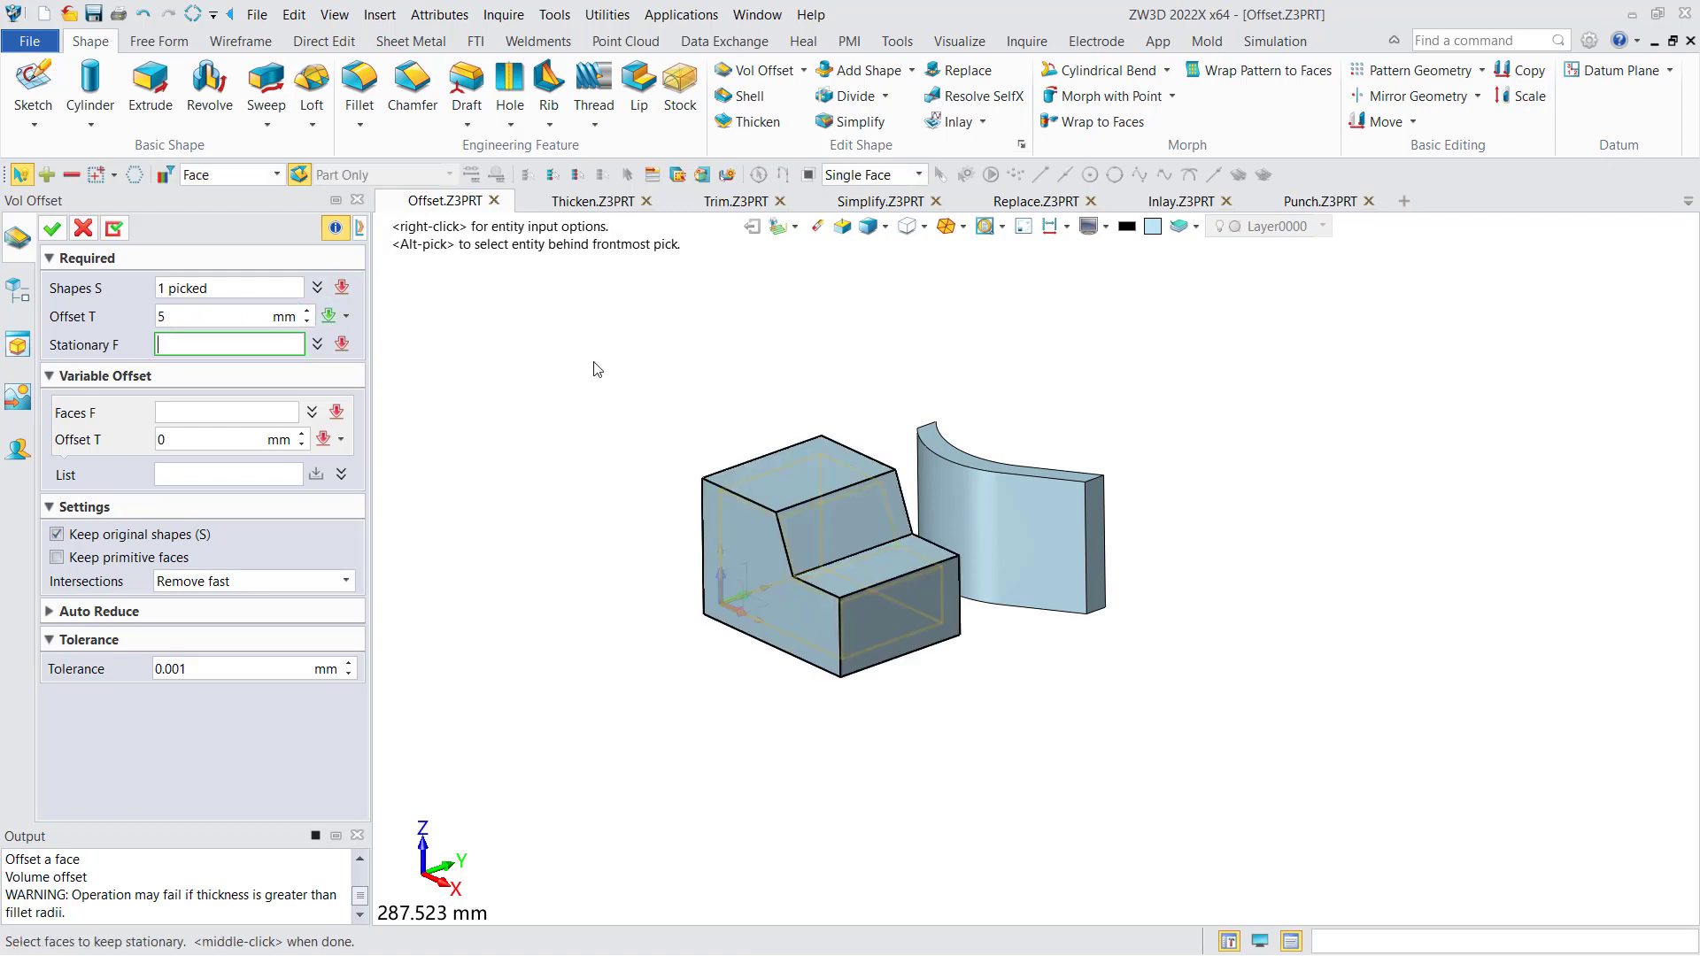
- Add the block's stepped side face to the variable offset list at 10 mm
right_click_drag(617, 384, 622, 376)
right_click_drag(653, 435, 586, 432)
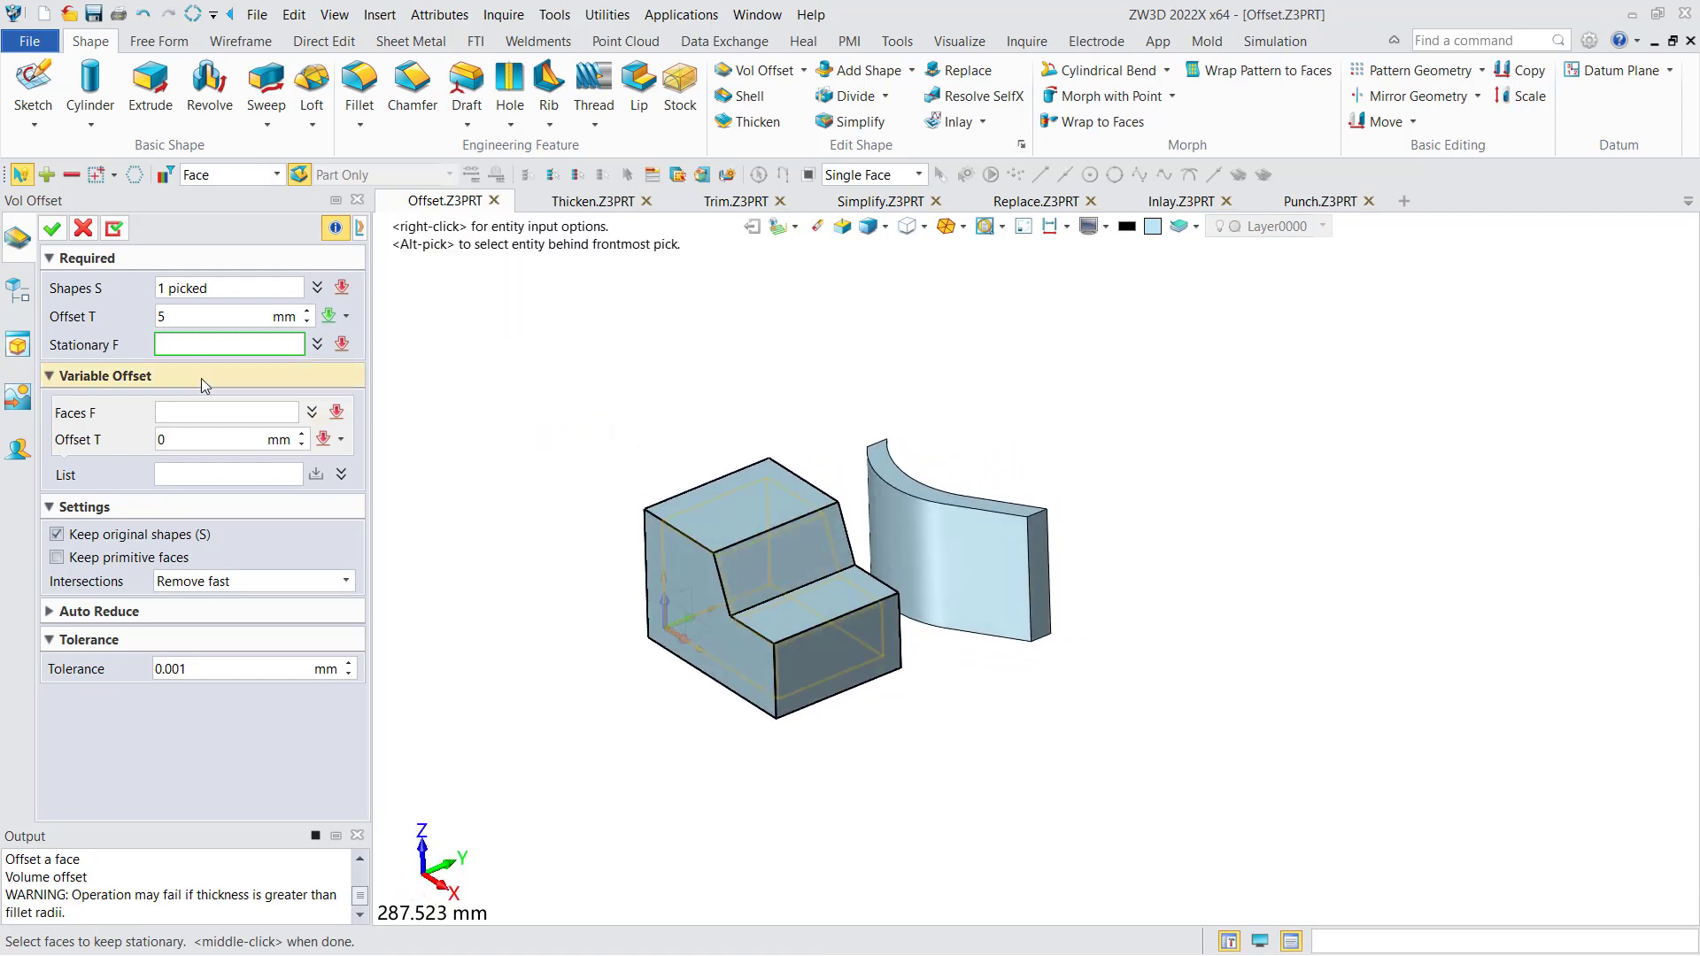
left_click(206, 410)
left_click(719, 633)
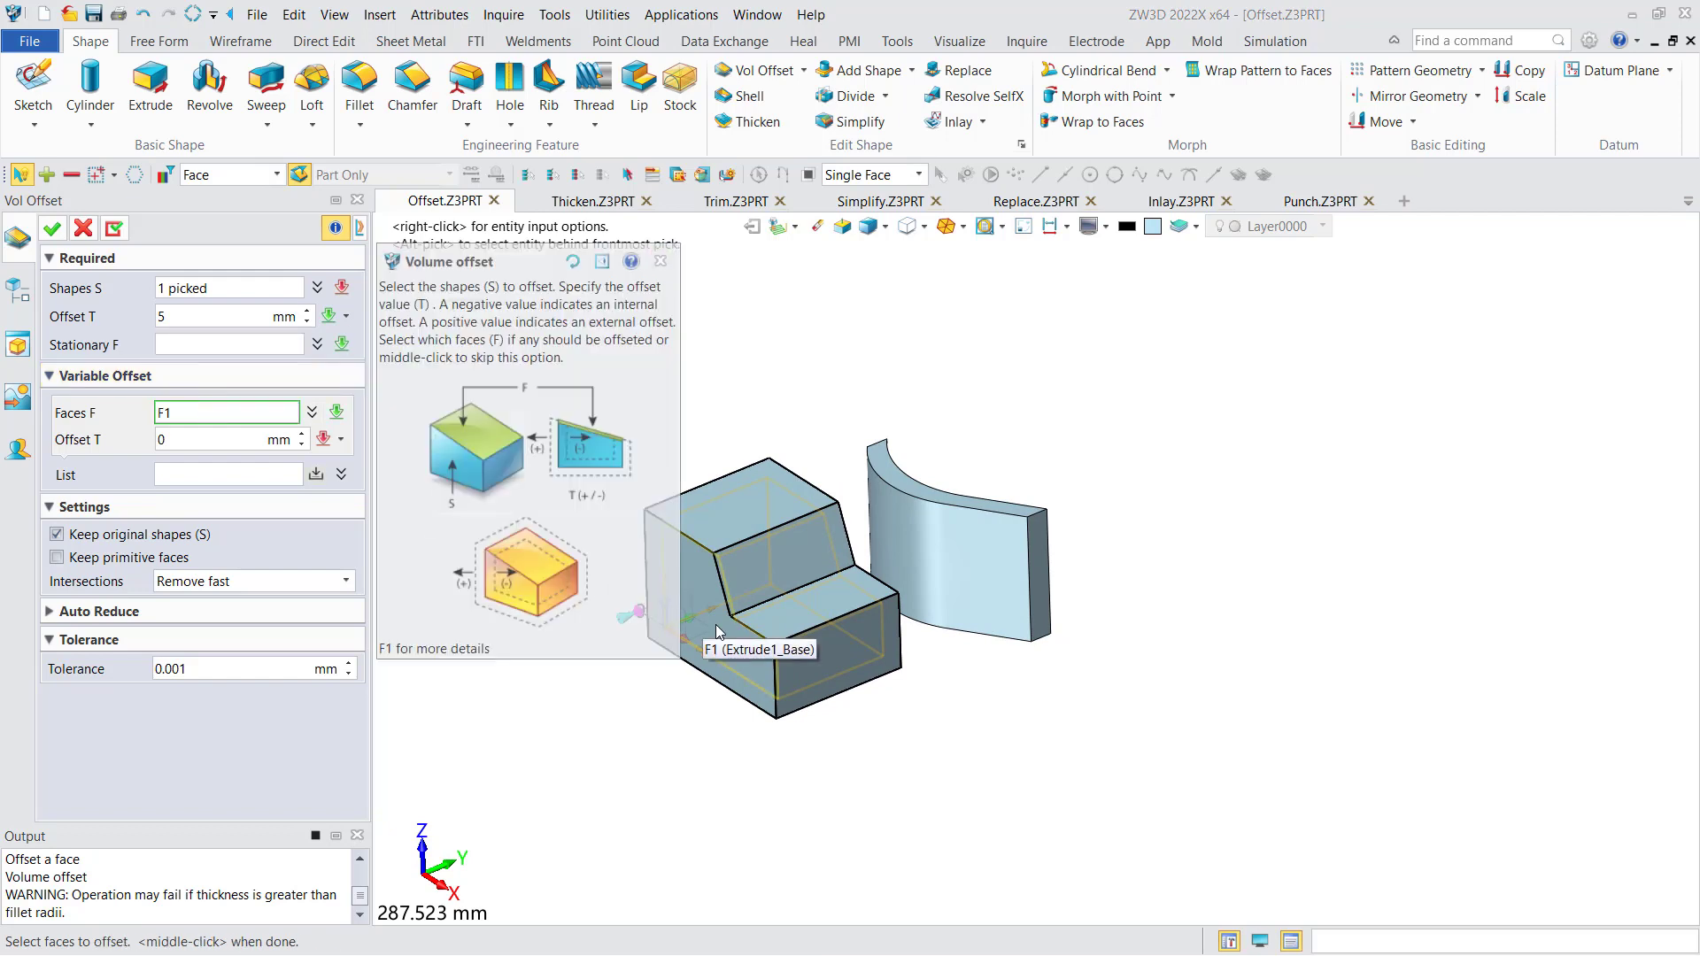
left_click(721, 633)
middle_click_drag(726, 633, 899, 636)
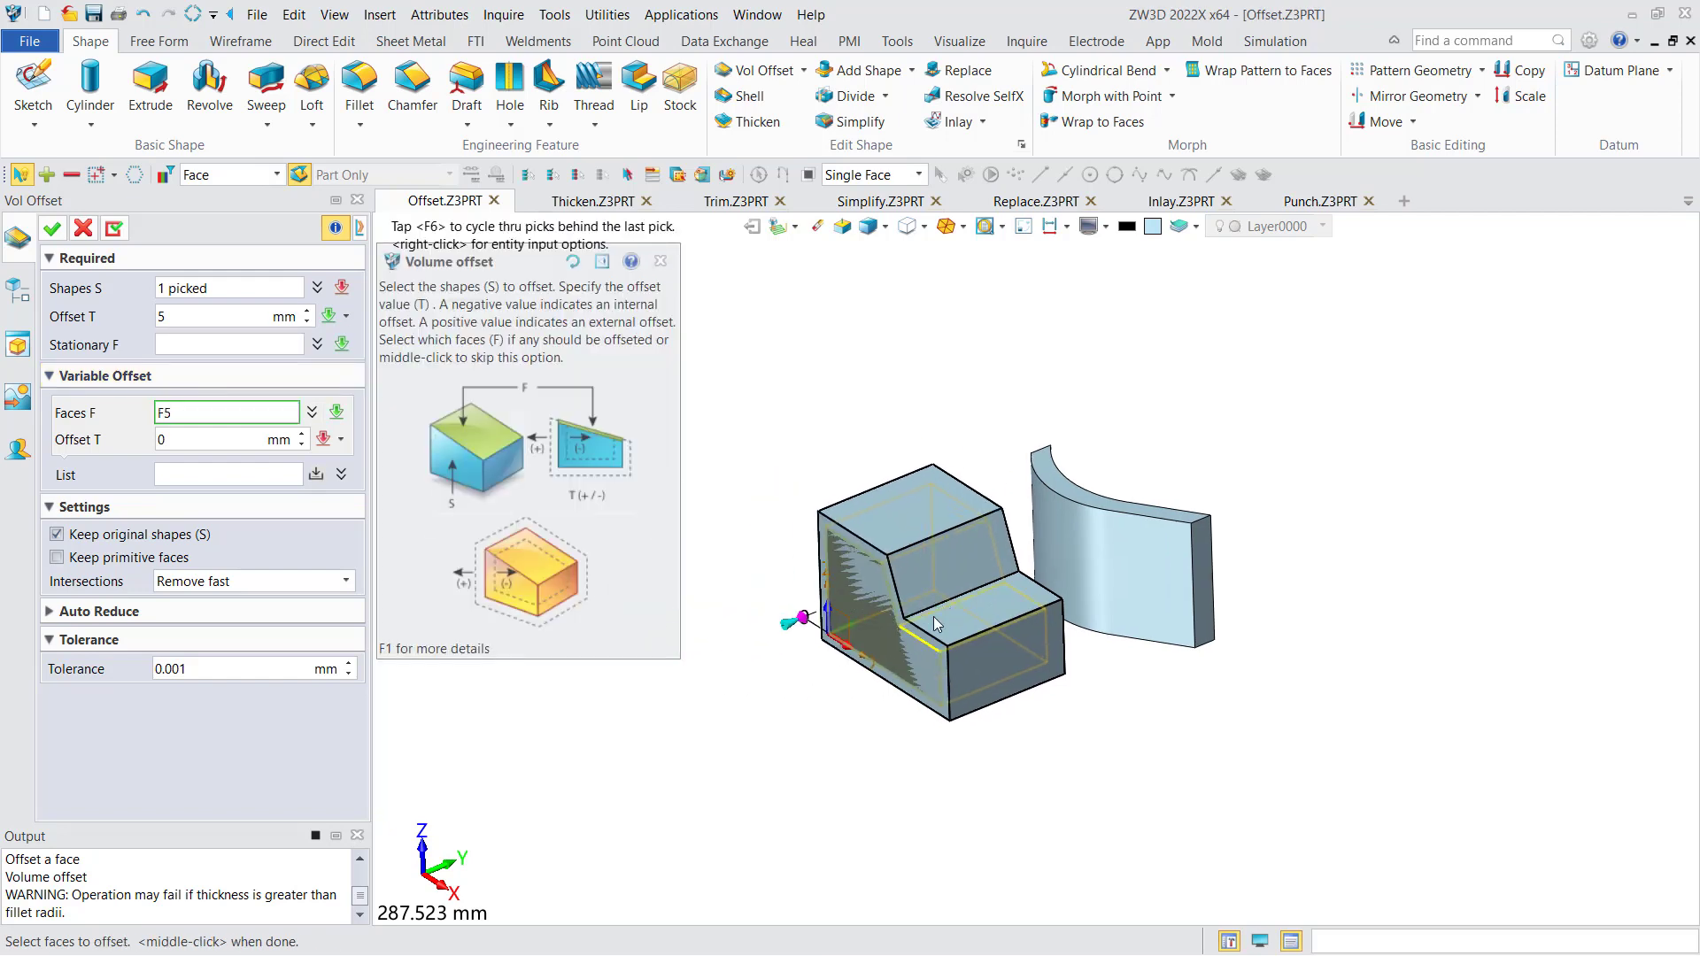
middle_click(791, 631)
type("1")
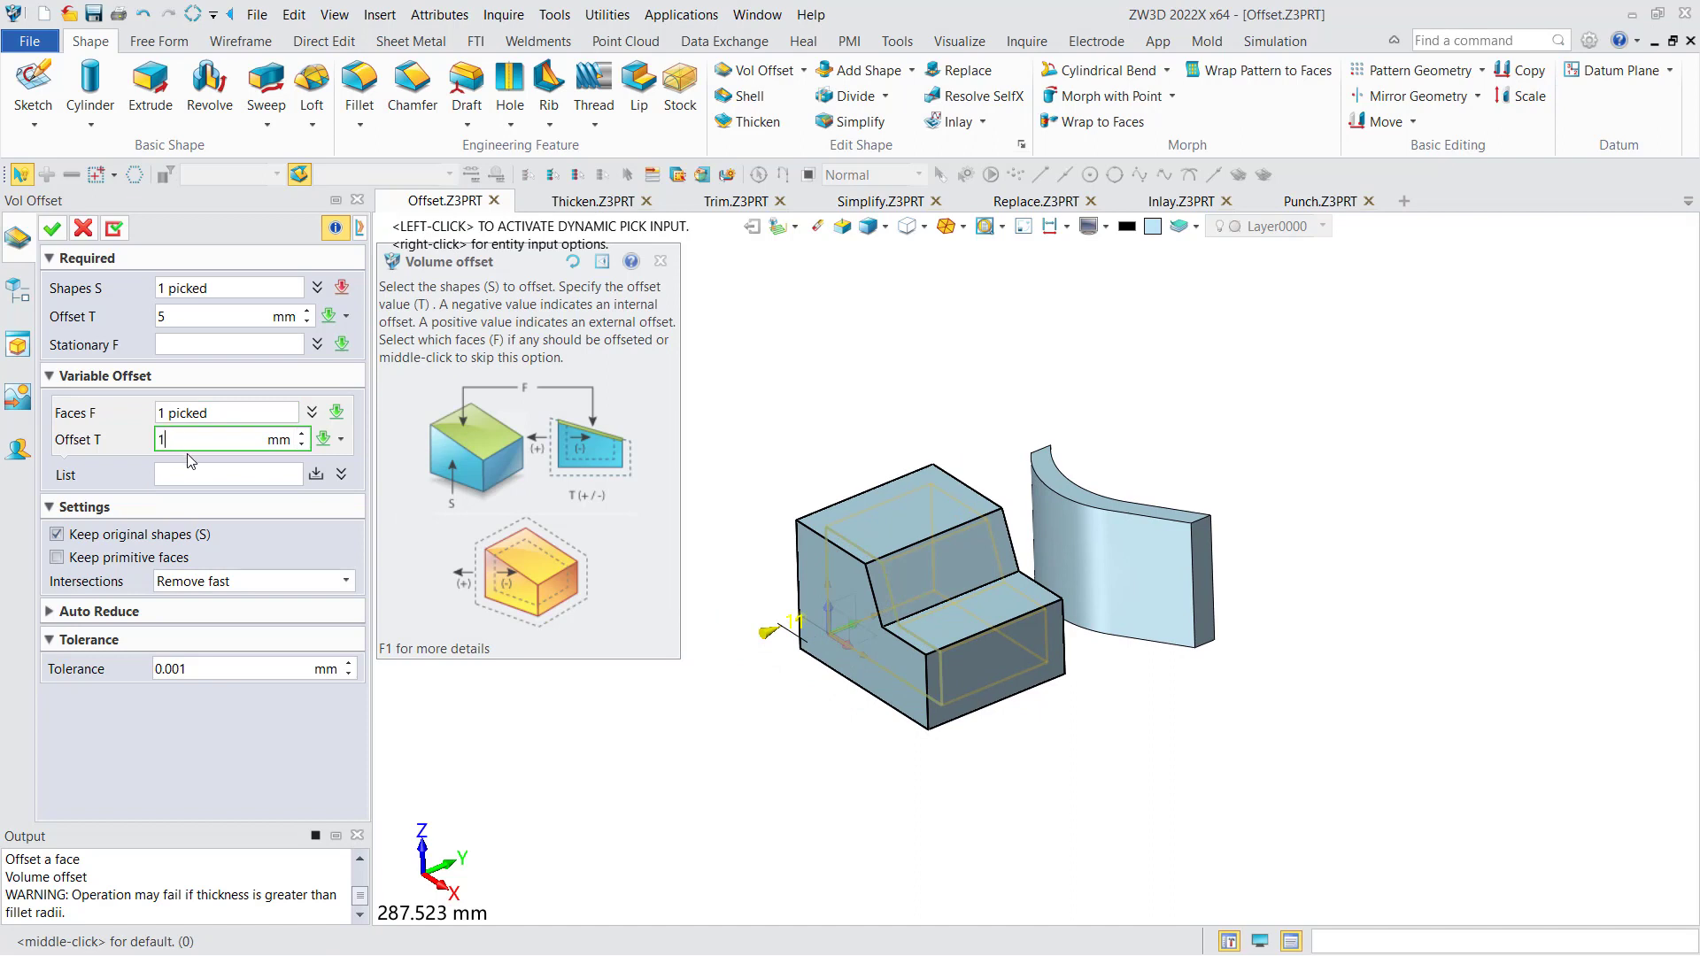
type("0")
left_click(316, 475)
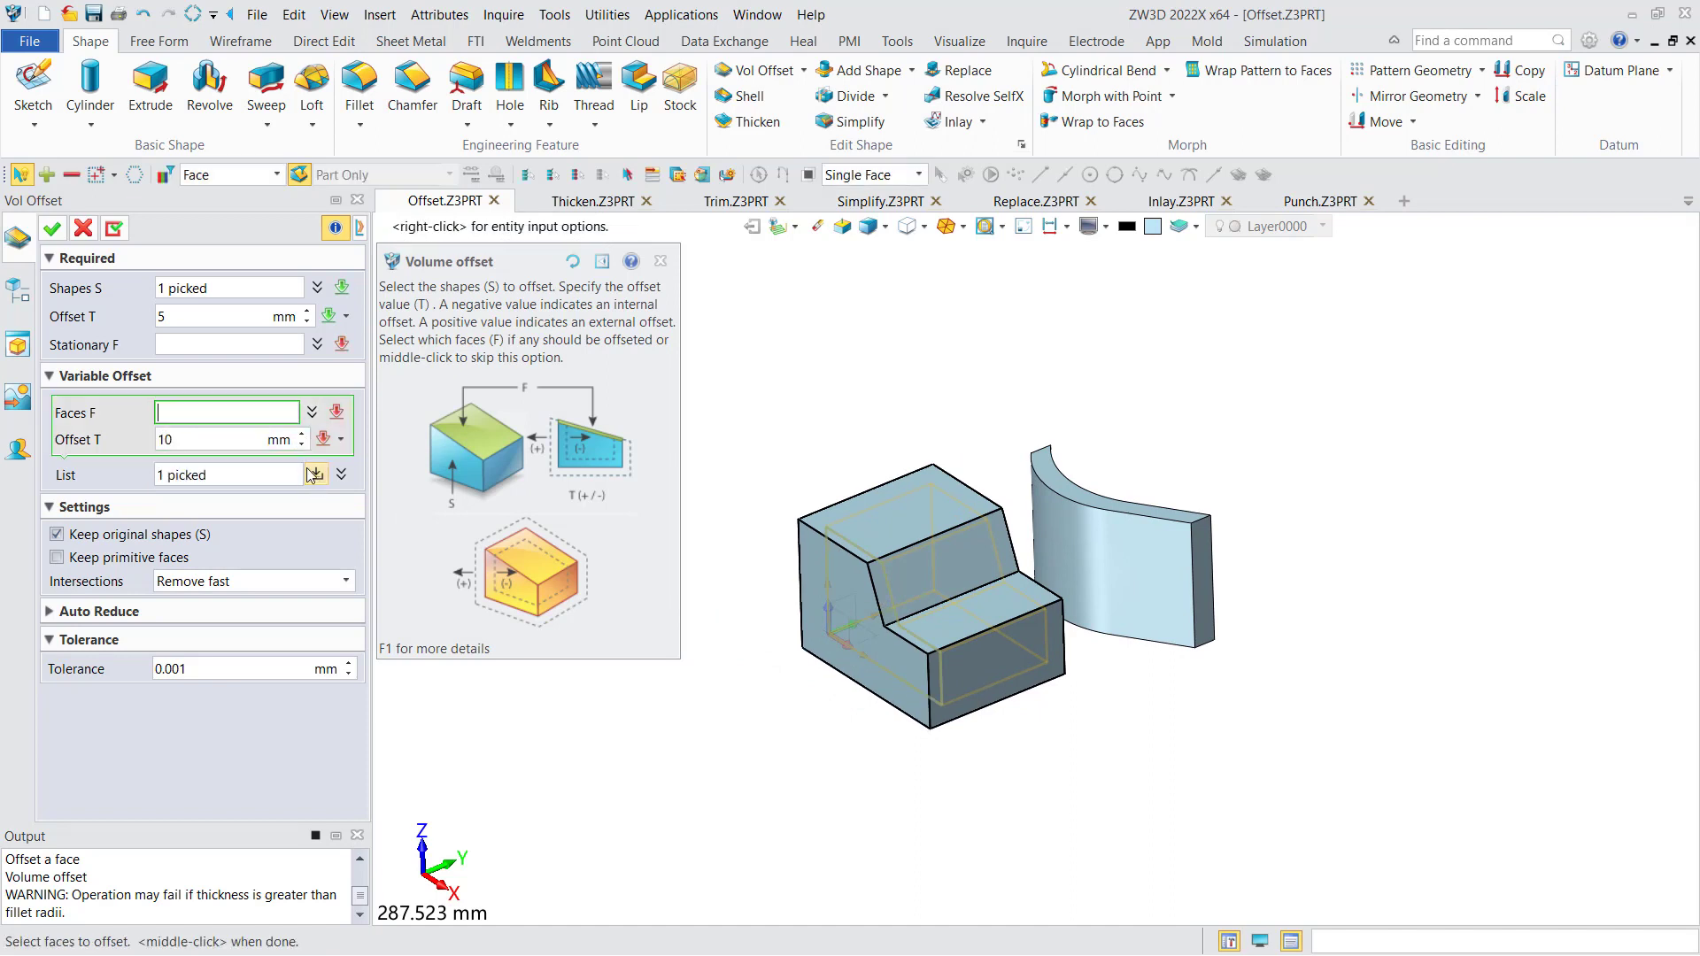
- Add the block's uppermost face to the variable offset list at 25 mm and apply the volume offset
left_click(901, 504)
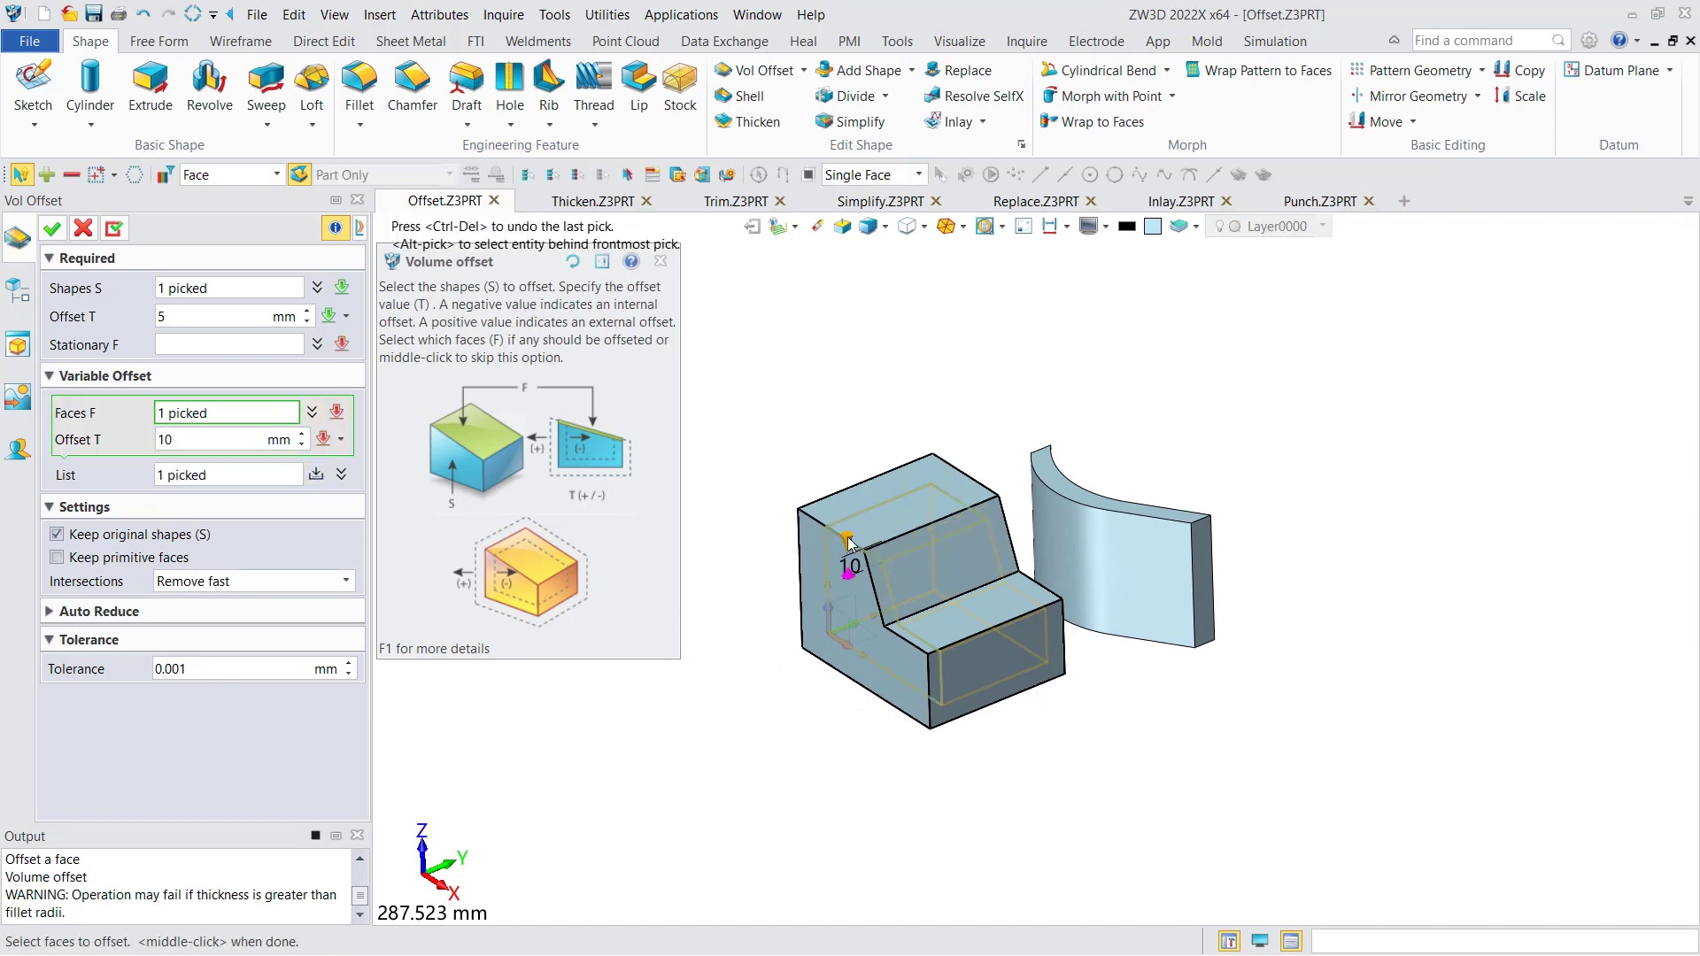
left_click_drag(847, 540, 850, 513)
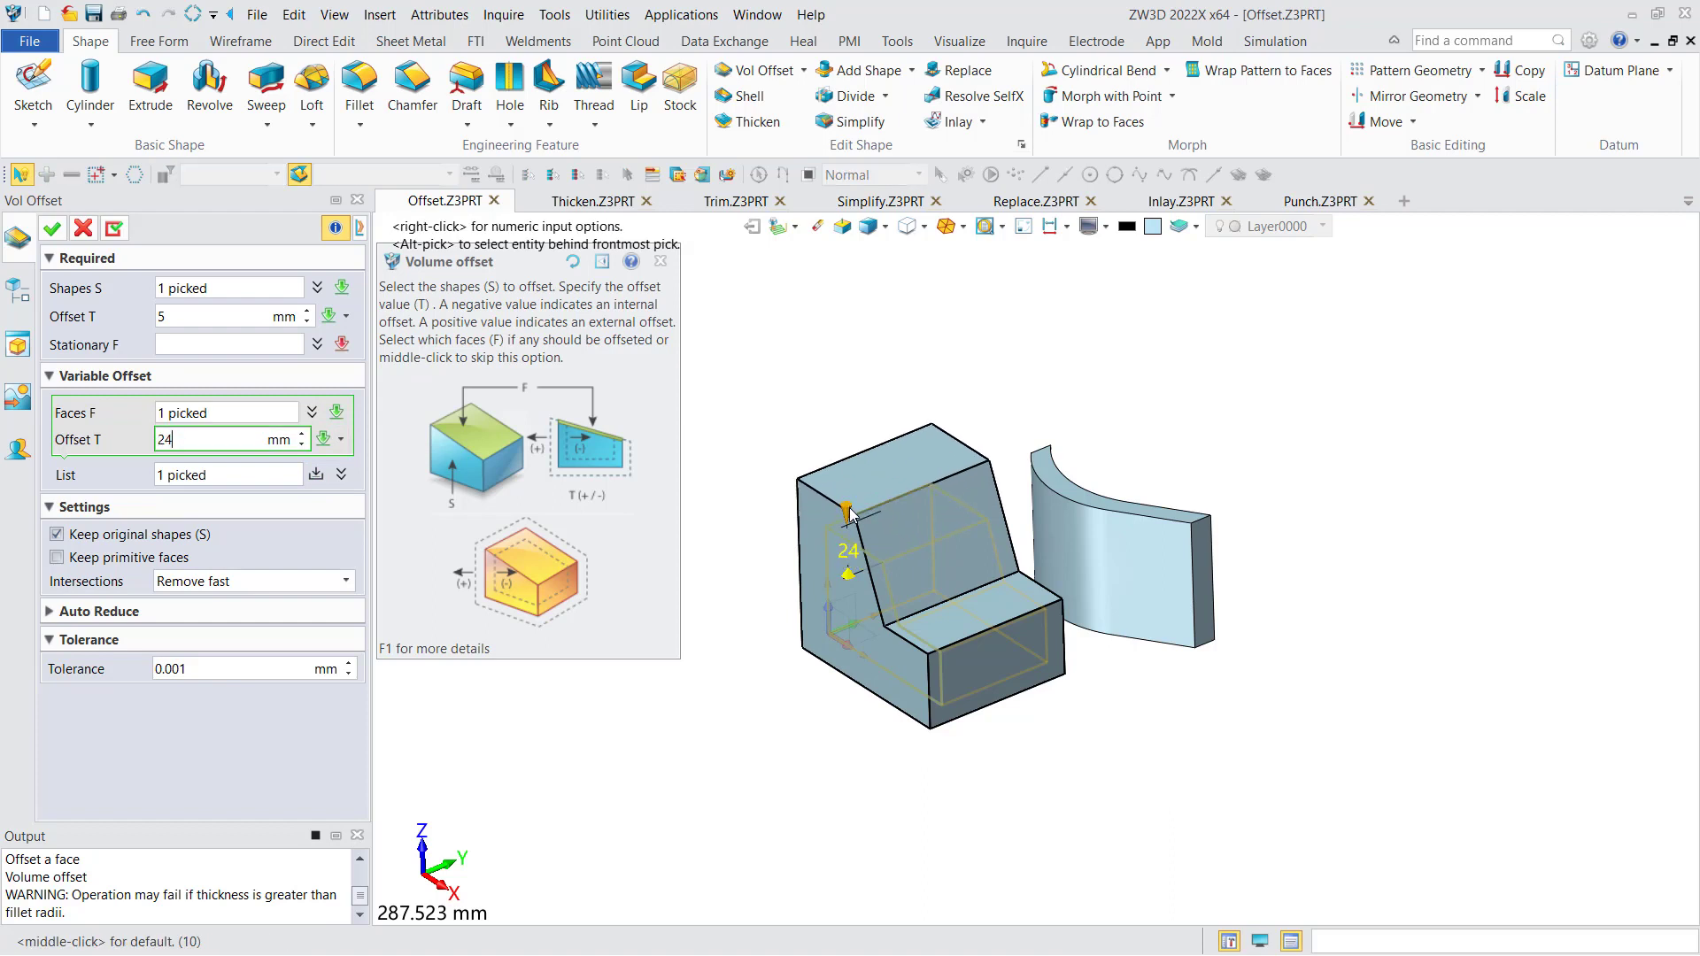
double_click(225, 438)
left_click(317, 474)
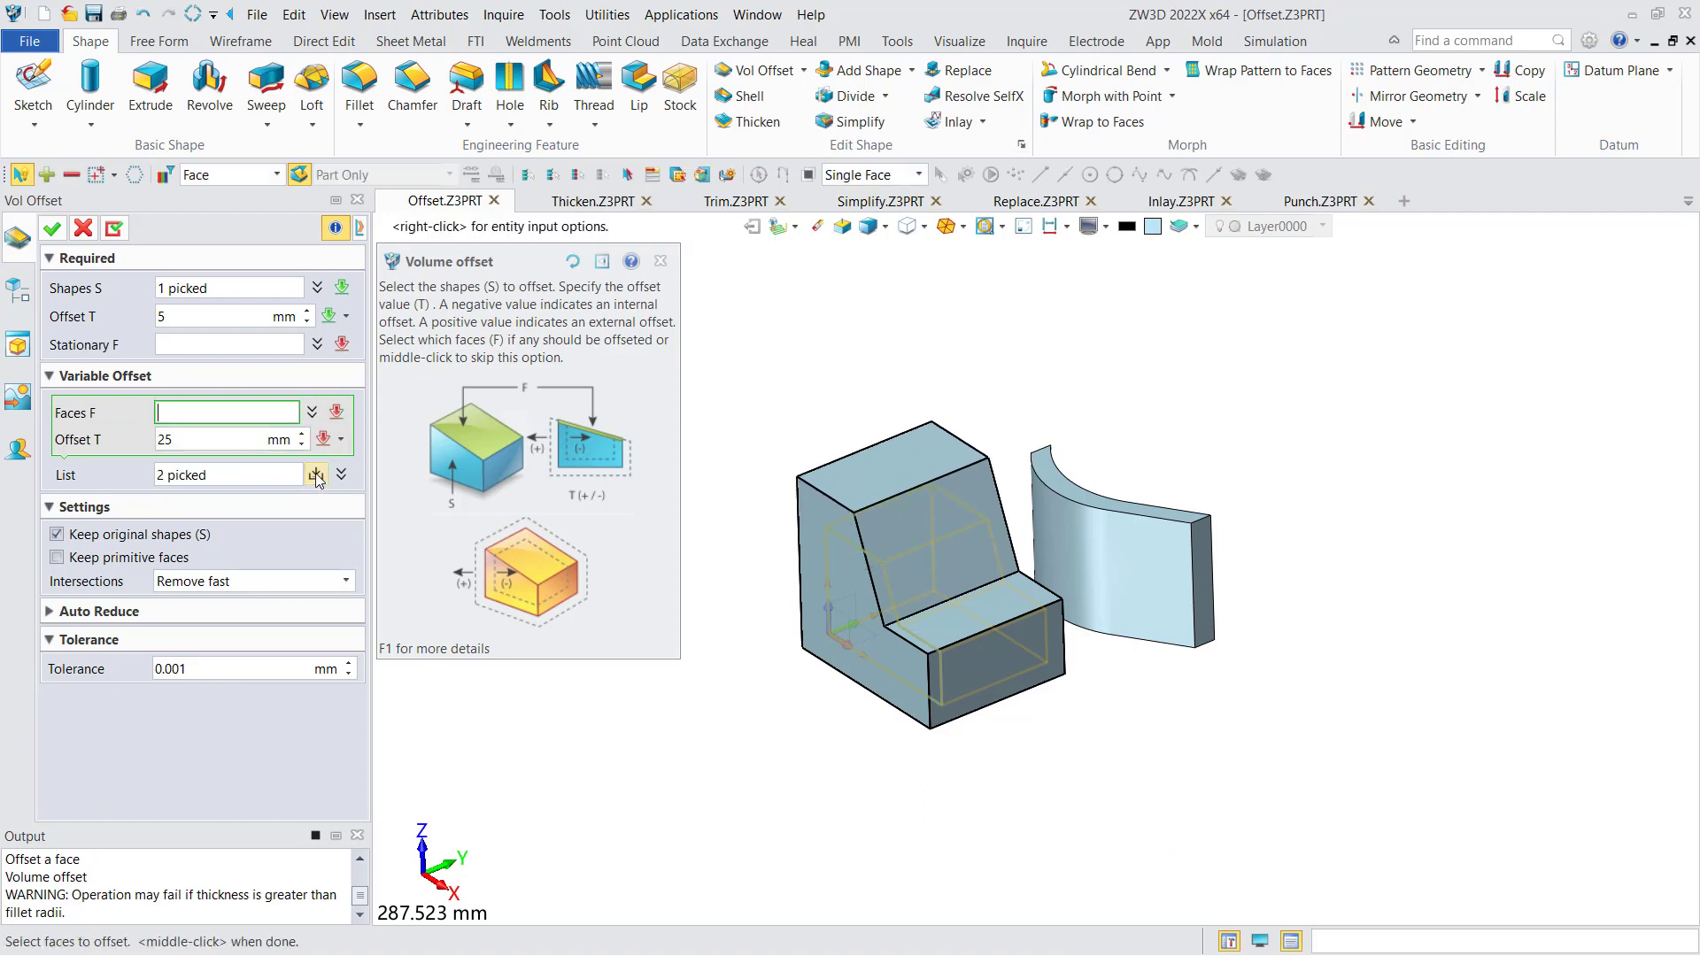
right_click_drag(752, 488, 744, 464)
left_click(52, 229)
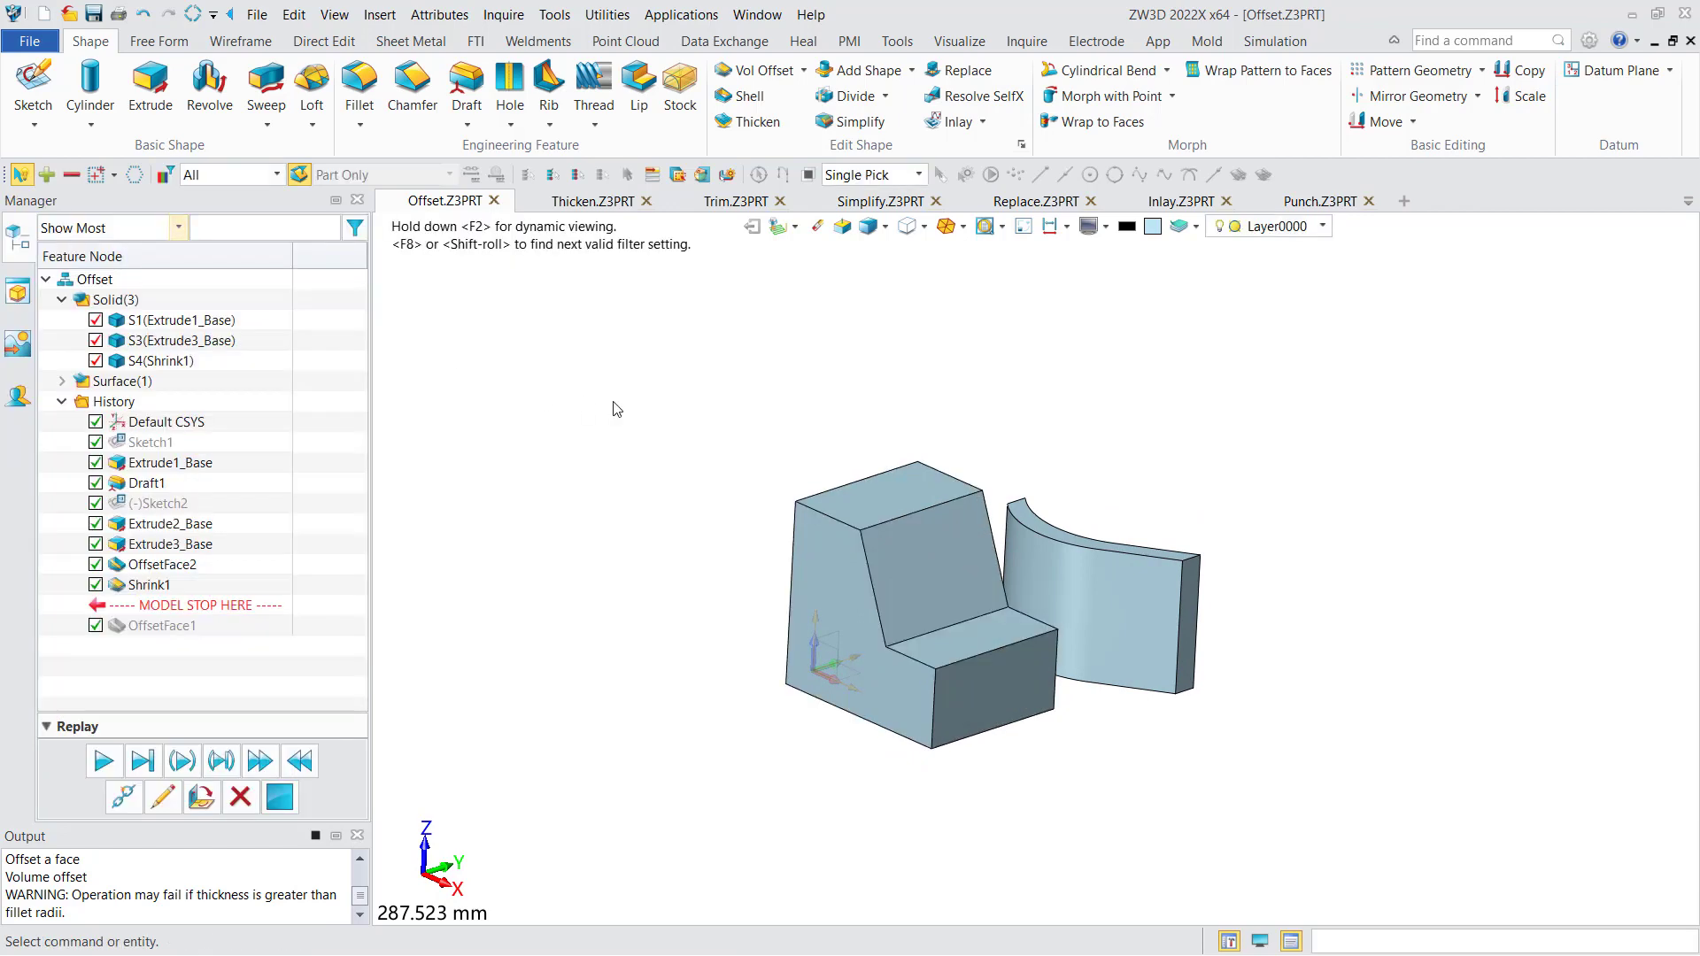
- Hide the curved solid S3, leaving only the stepped block displayed
middle_click_drag(643, 423, 569, 414)
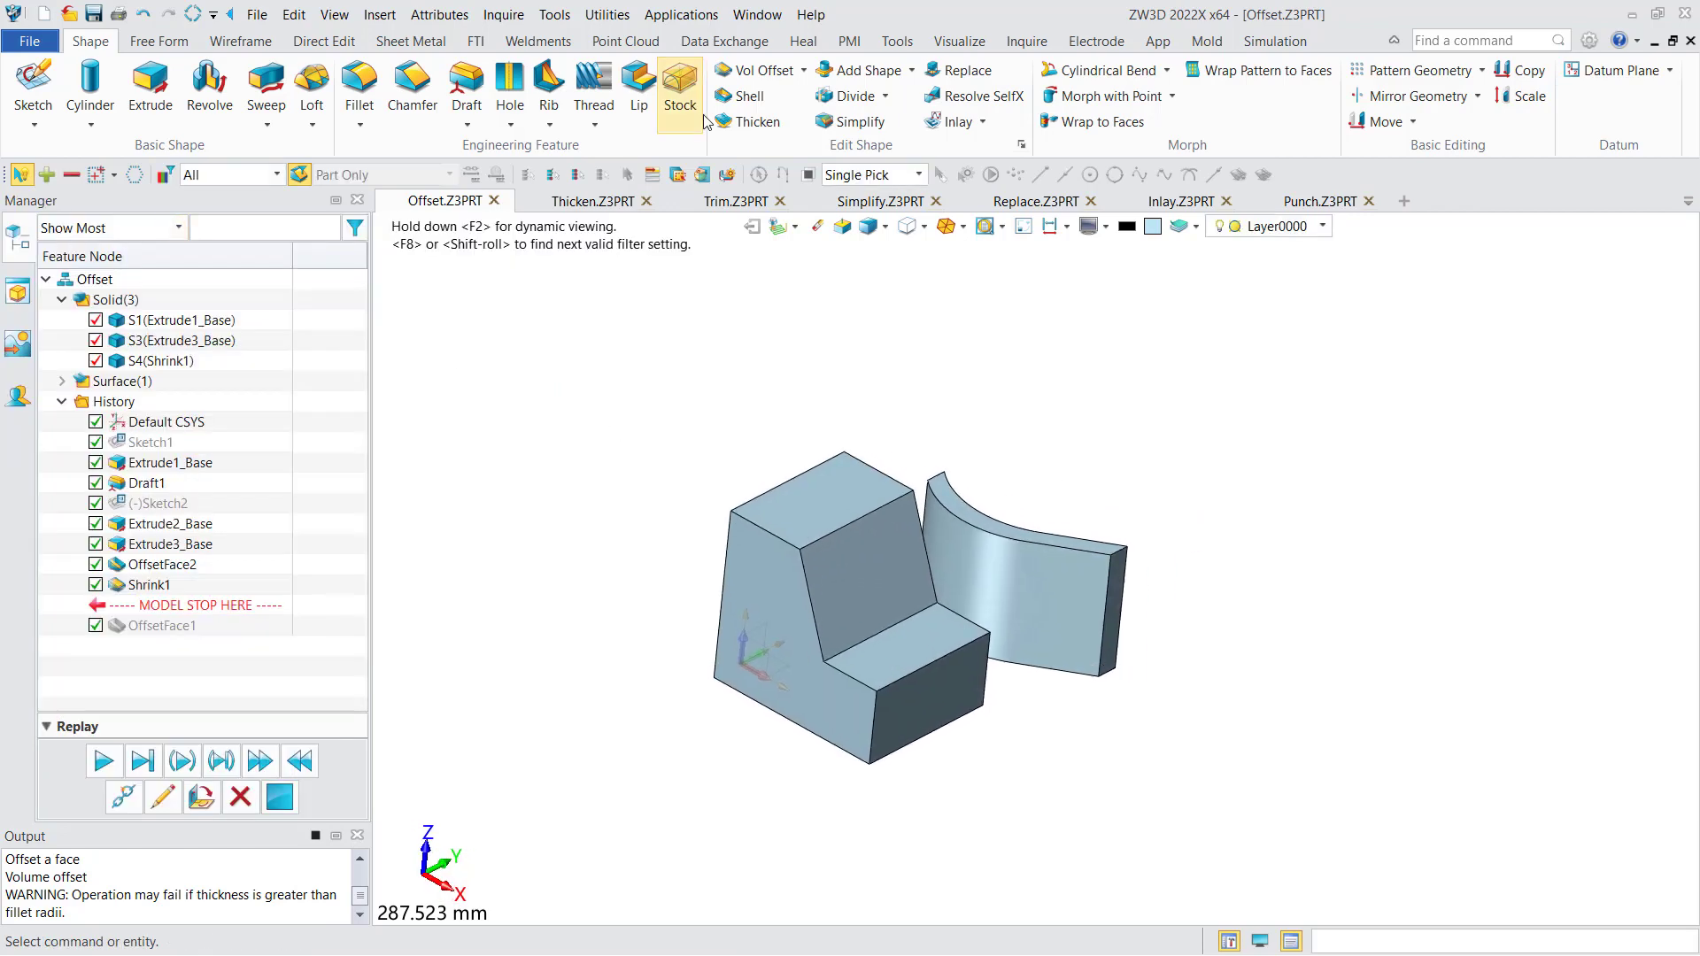
right_click_drag(660, 443, 645, 428)
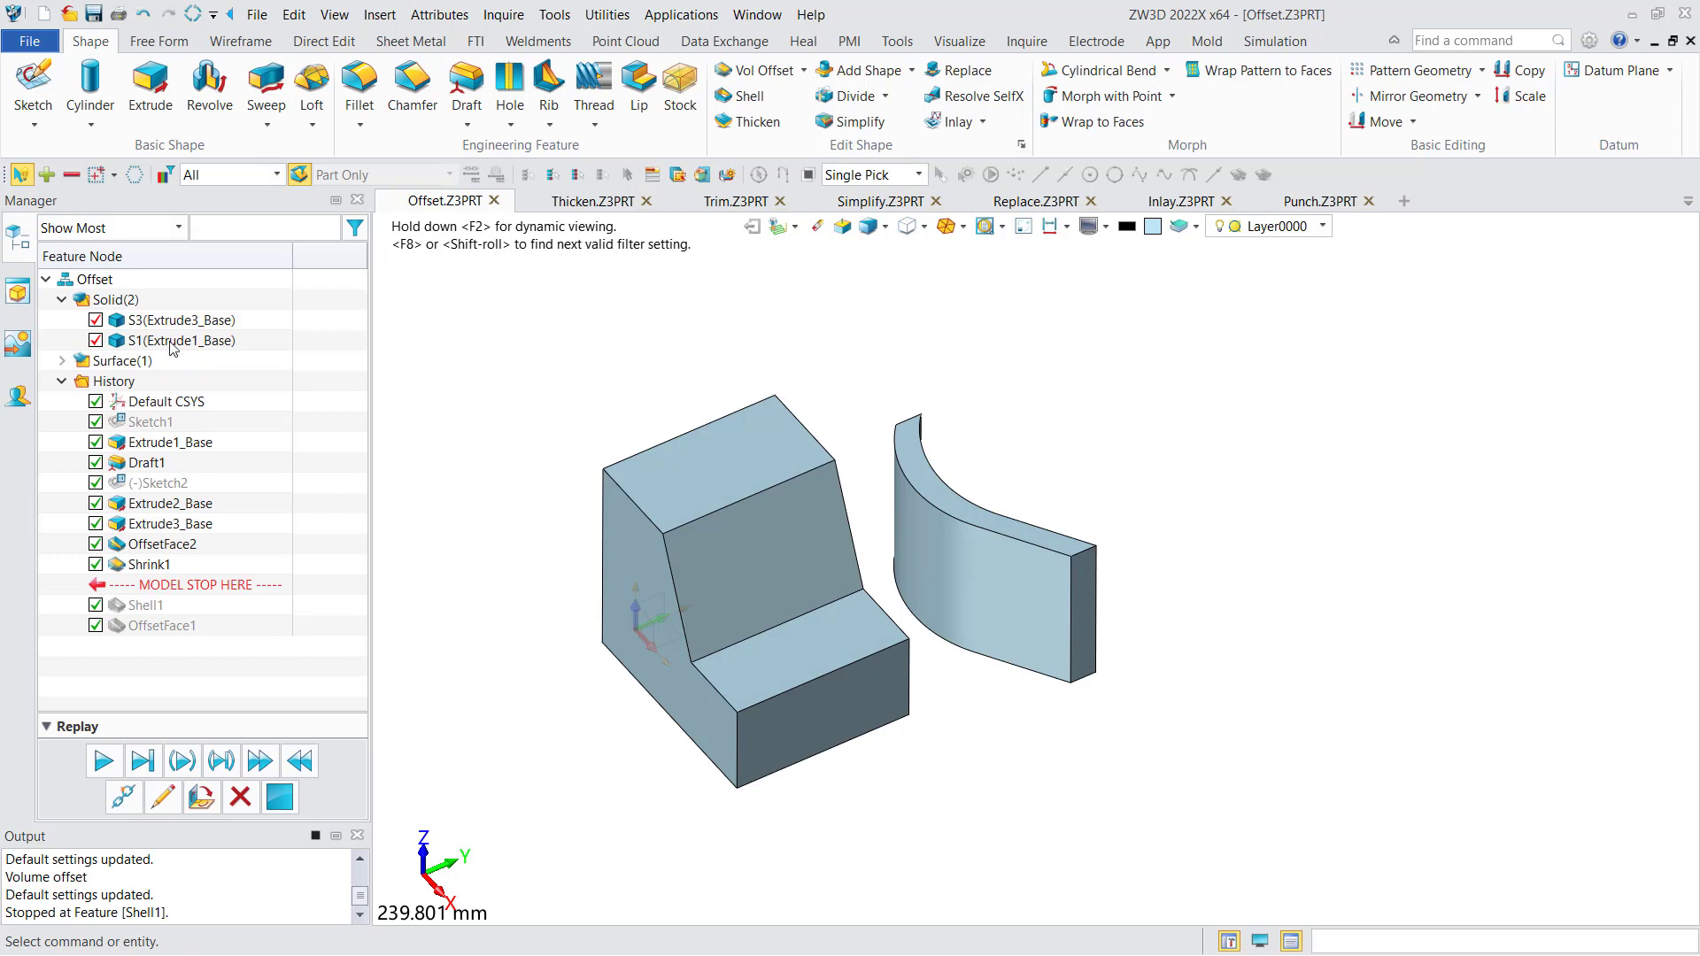
left_click(96, 321)
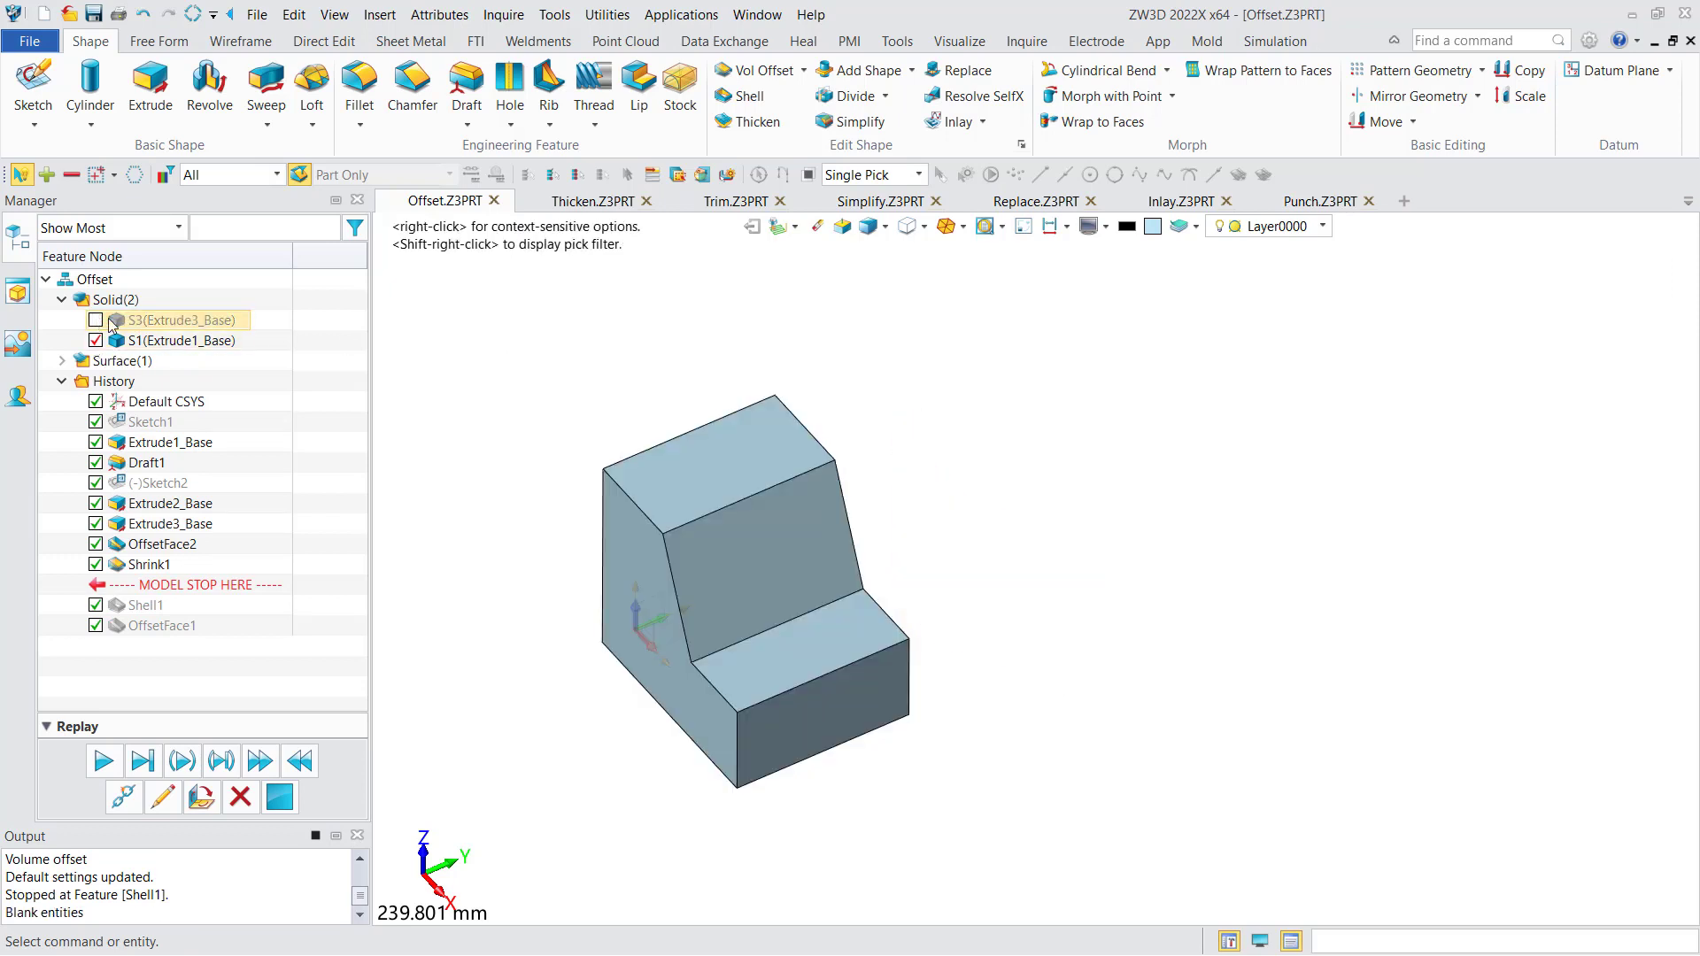
middle_click_drag(589, 399, 626, 331)
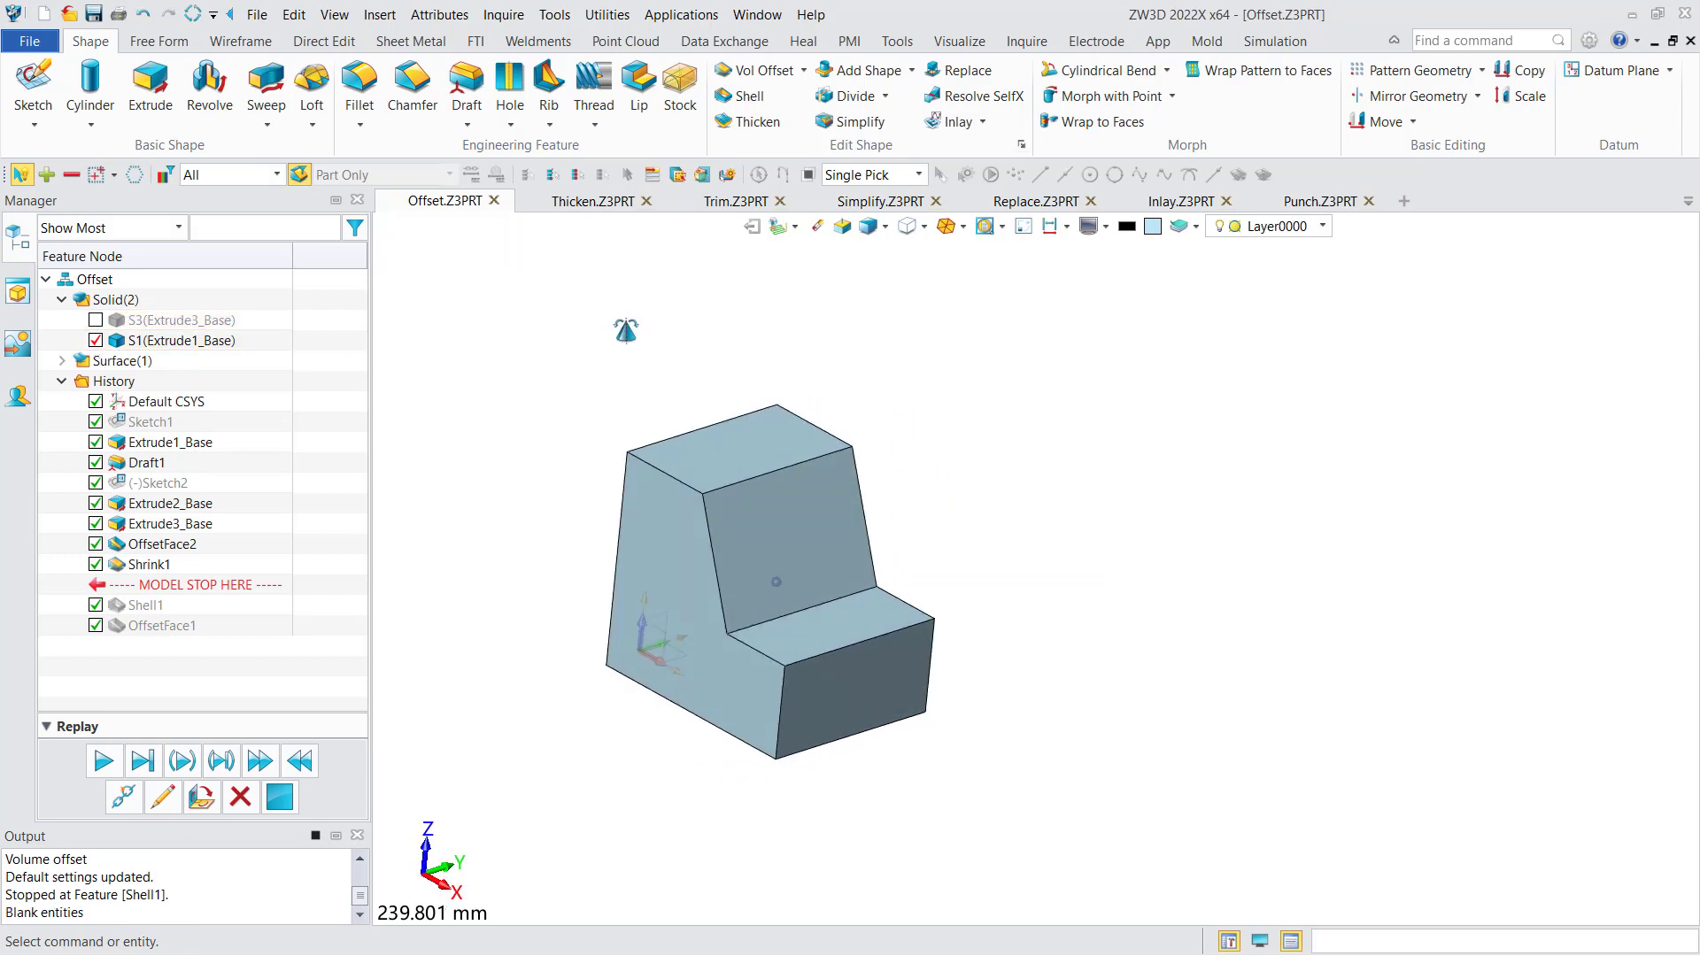
- Start a Shell on the stepped block S1 with a thickness of -5 mm
left_click(748, 96)
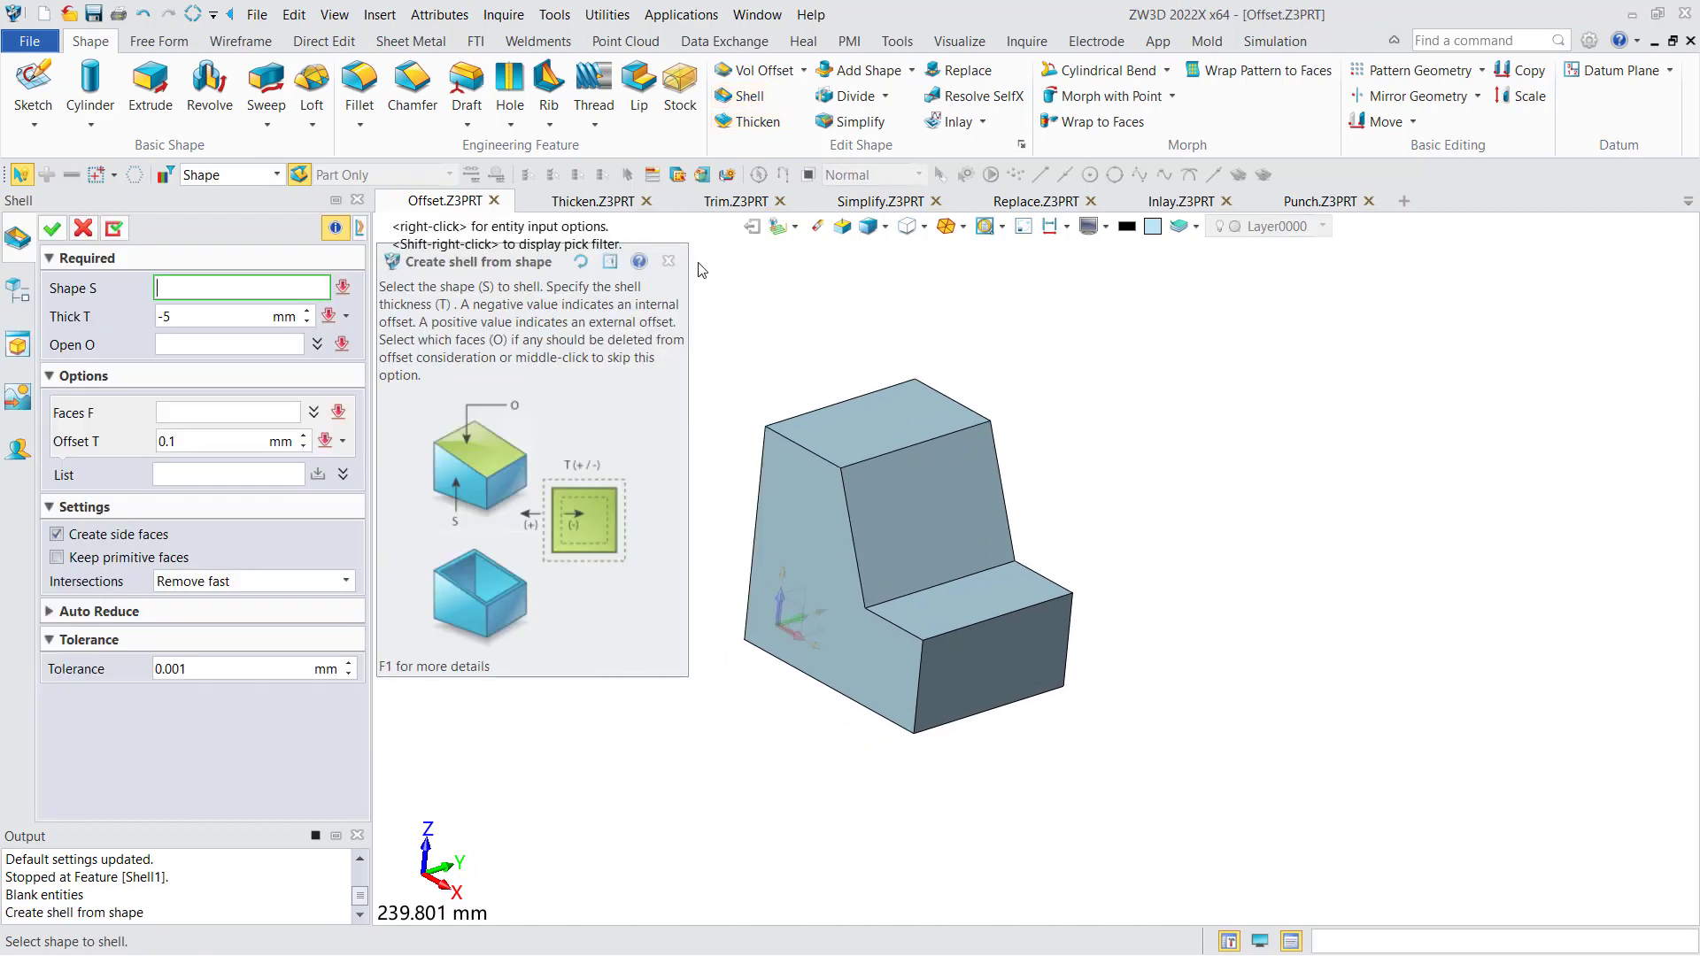
left_click(868, 514)
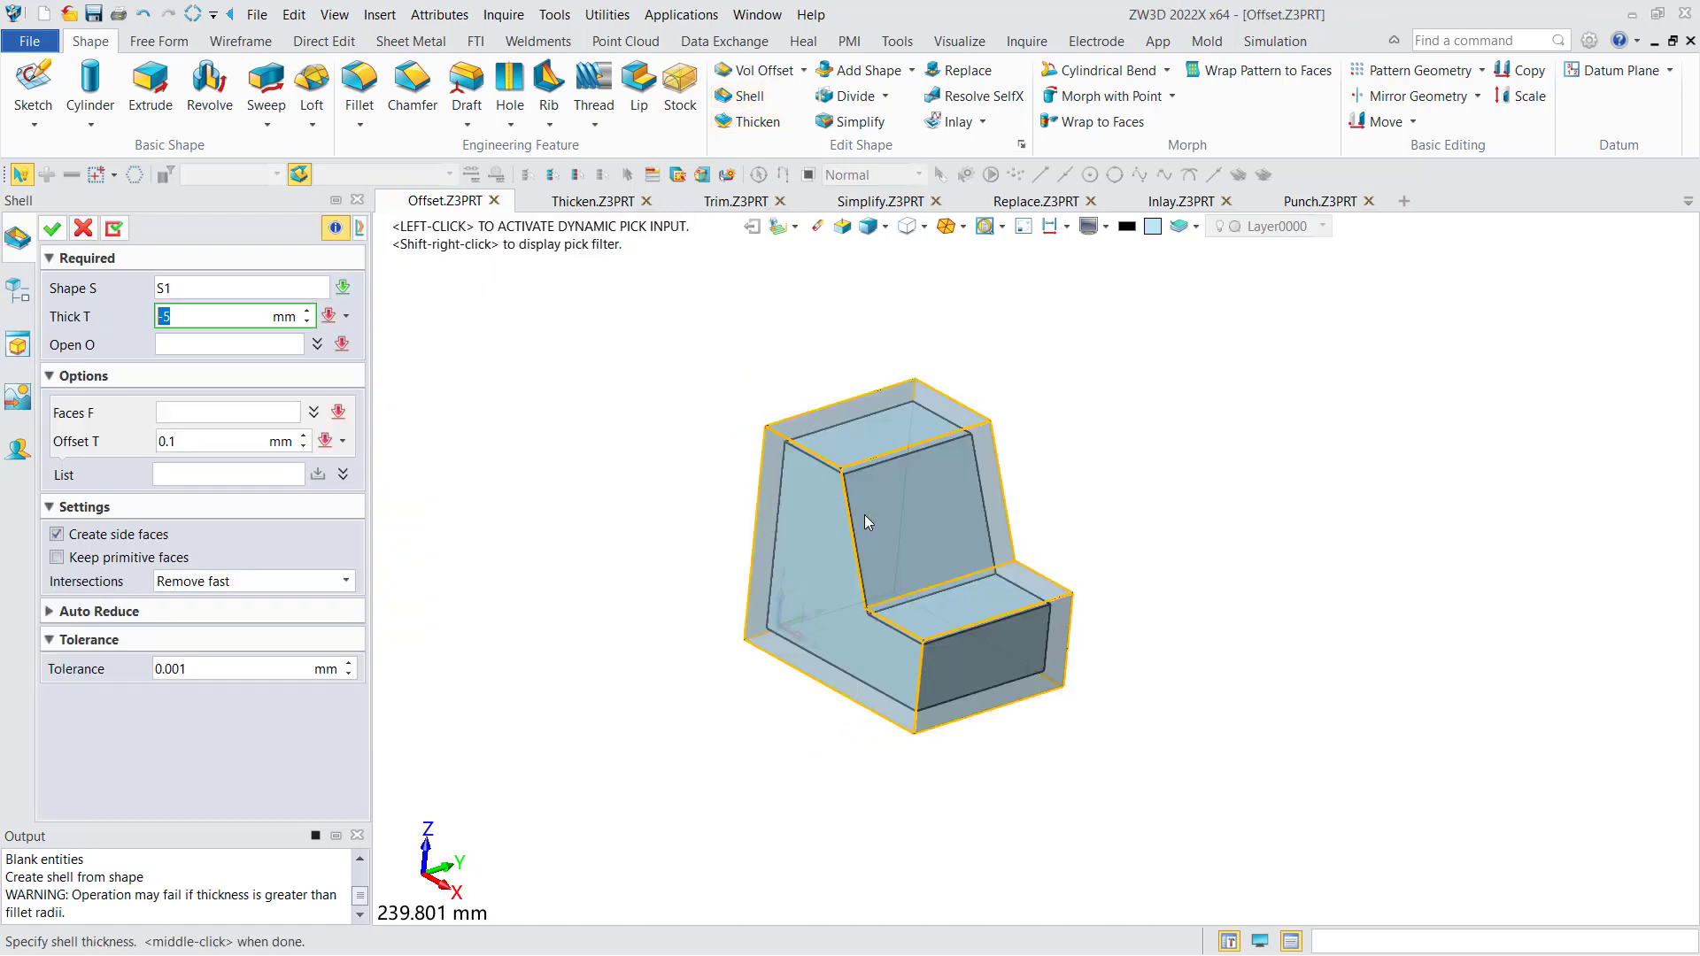
left_click(192, 318)
left_click(190, 324)
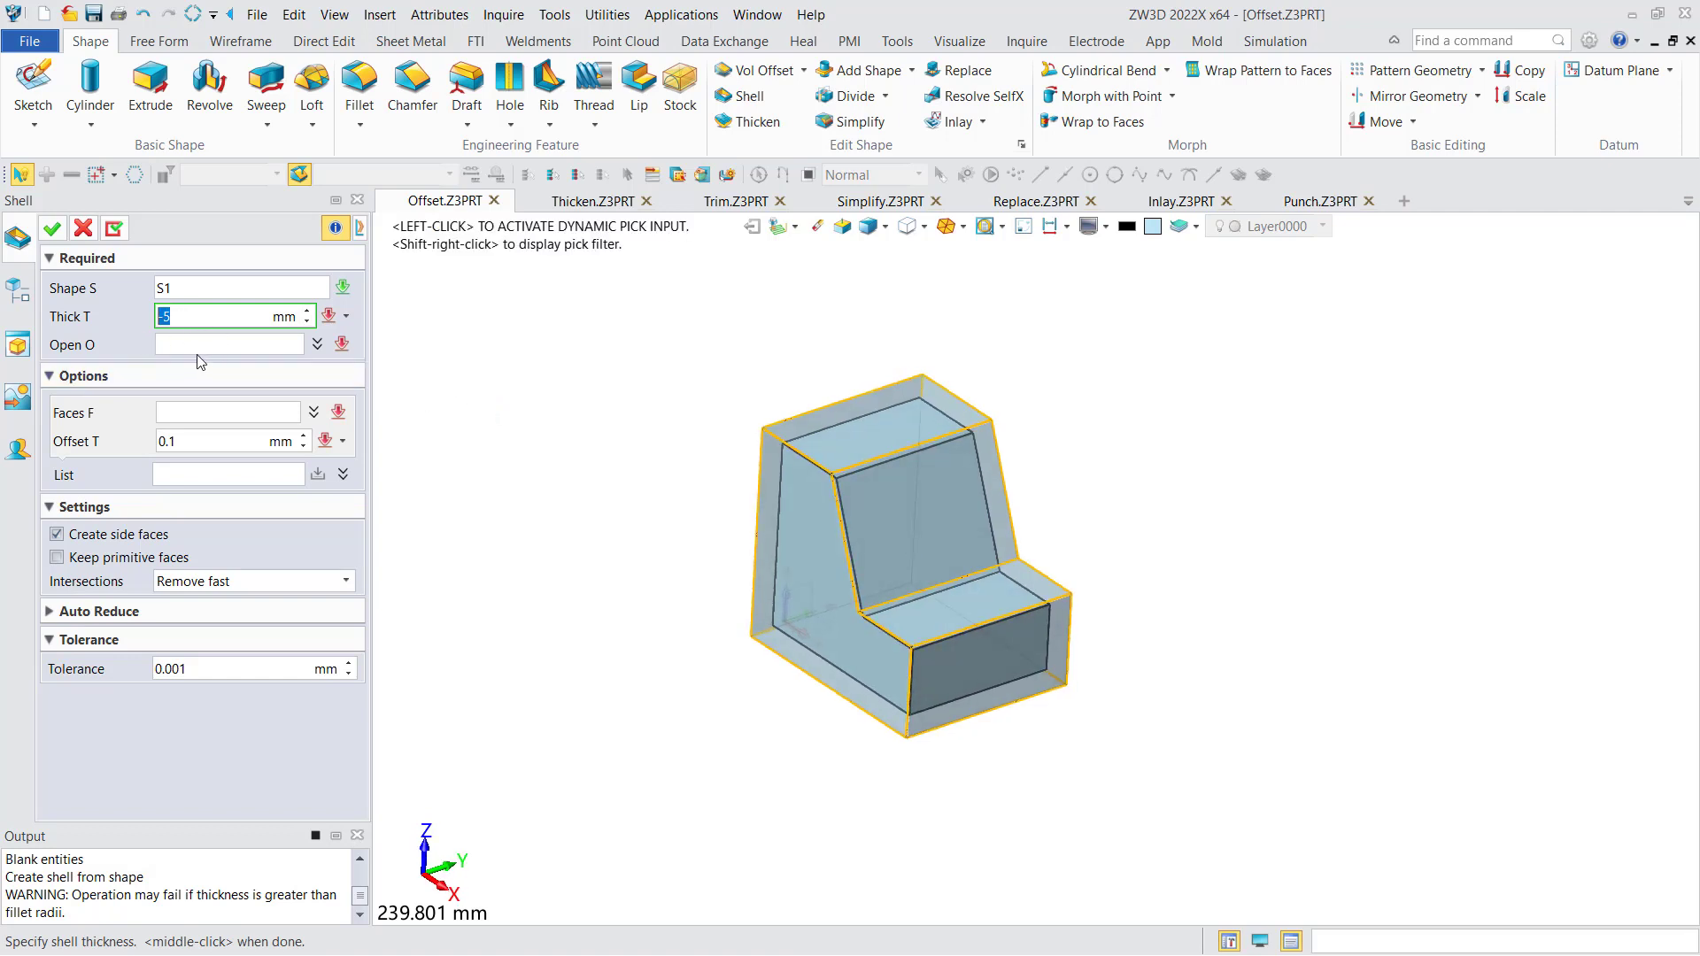
- Choose the block's stepped side face as the shell opening and apply the shell
left_click(194, 347)
right_click_drag(463, 434, 493, 406)
left_click(815, 552)
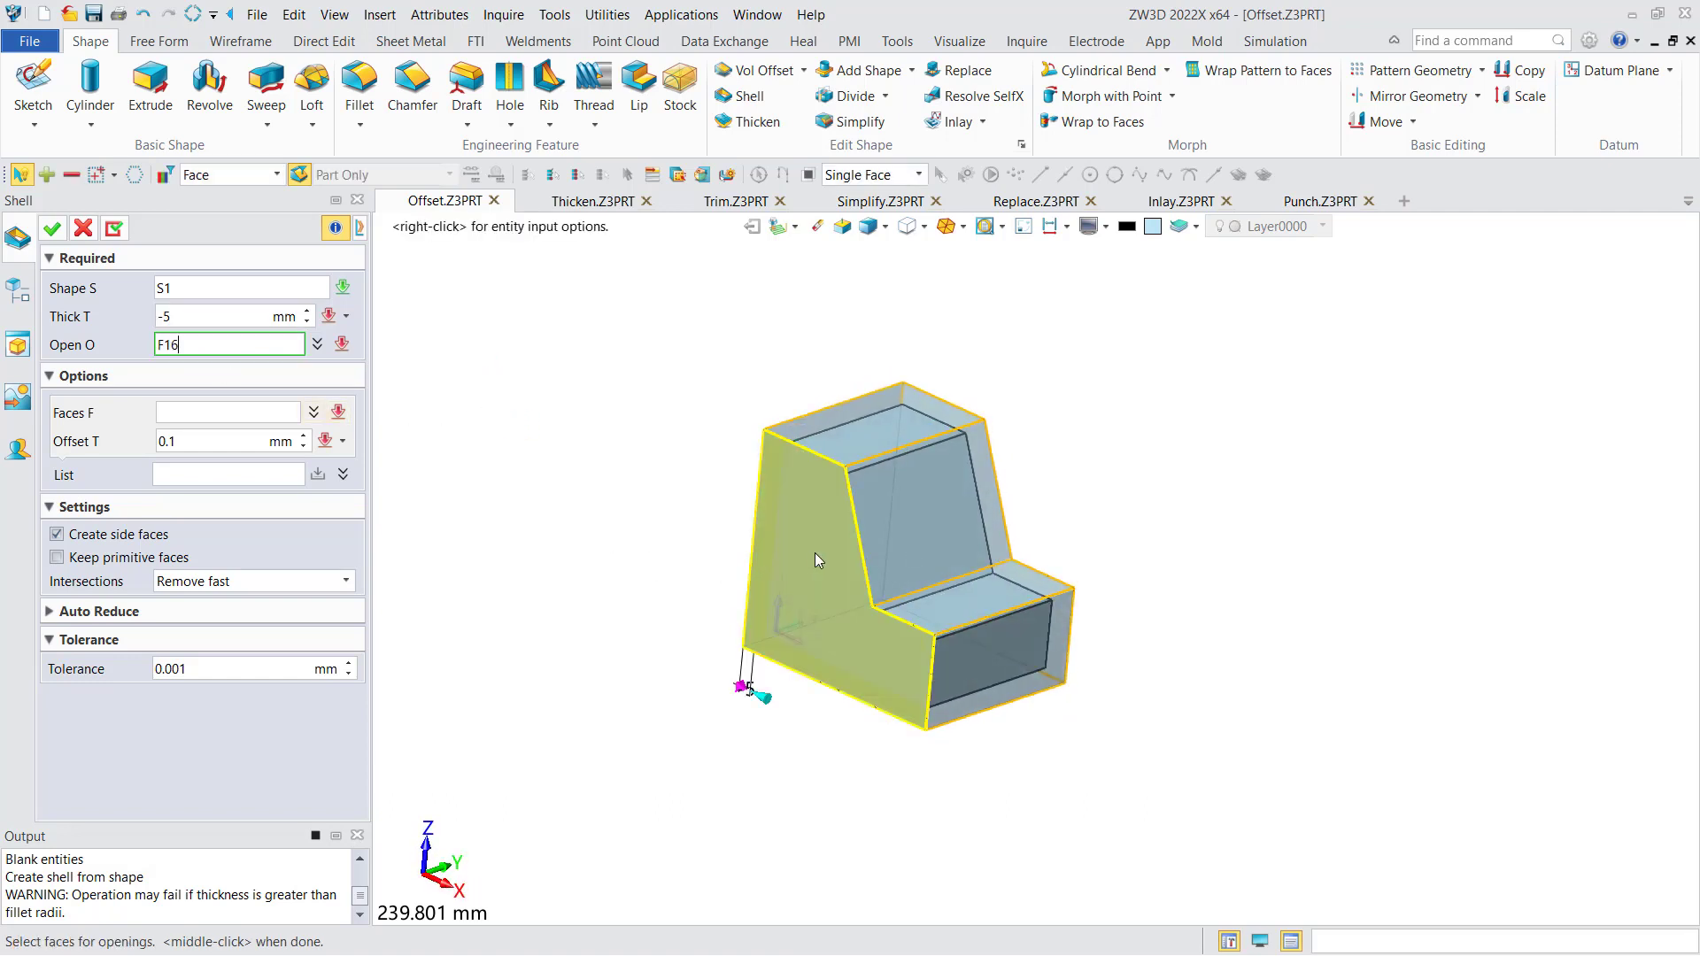
left_click(814, 552)
mouse_move(756, 558)
right_mouse_down()
mouse_move(823, 497)
mouse_move(740, 554)
right_mouse_up()
left_click(52, 228)
- Redefine the block's shell by adding its uppermost face to the variable offset list at -2 mm, and apply it
right_click_drag(645, 577, 467, 556)
double_click(147, 585)
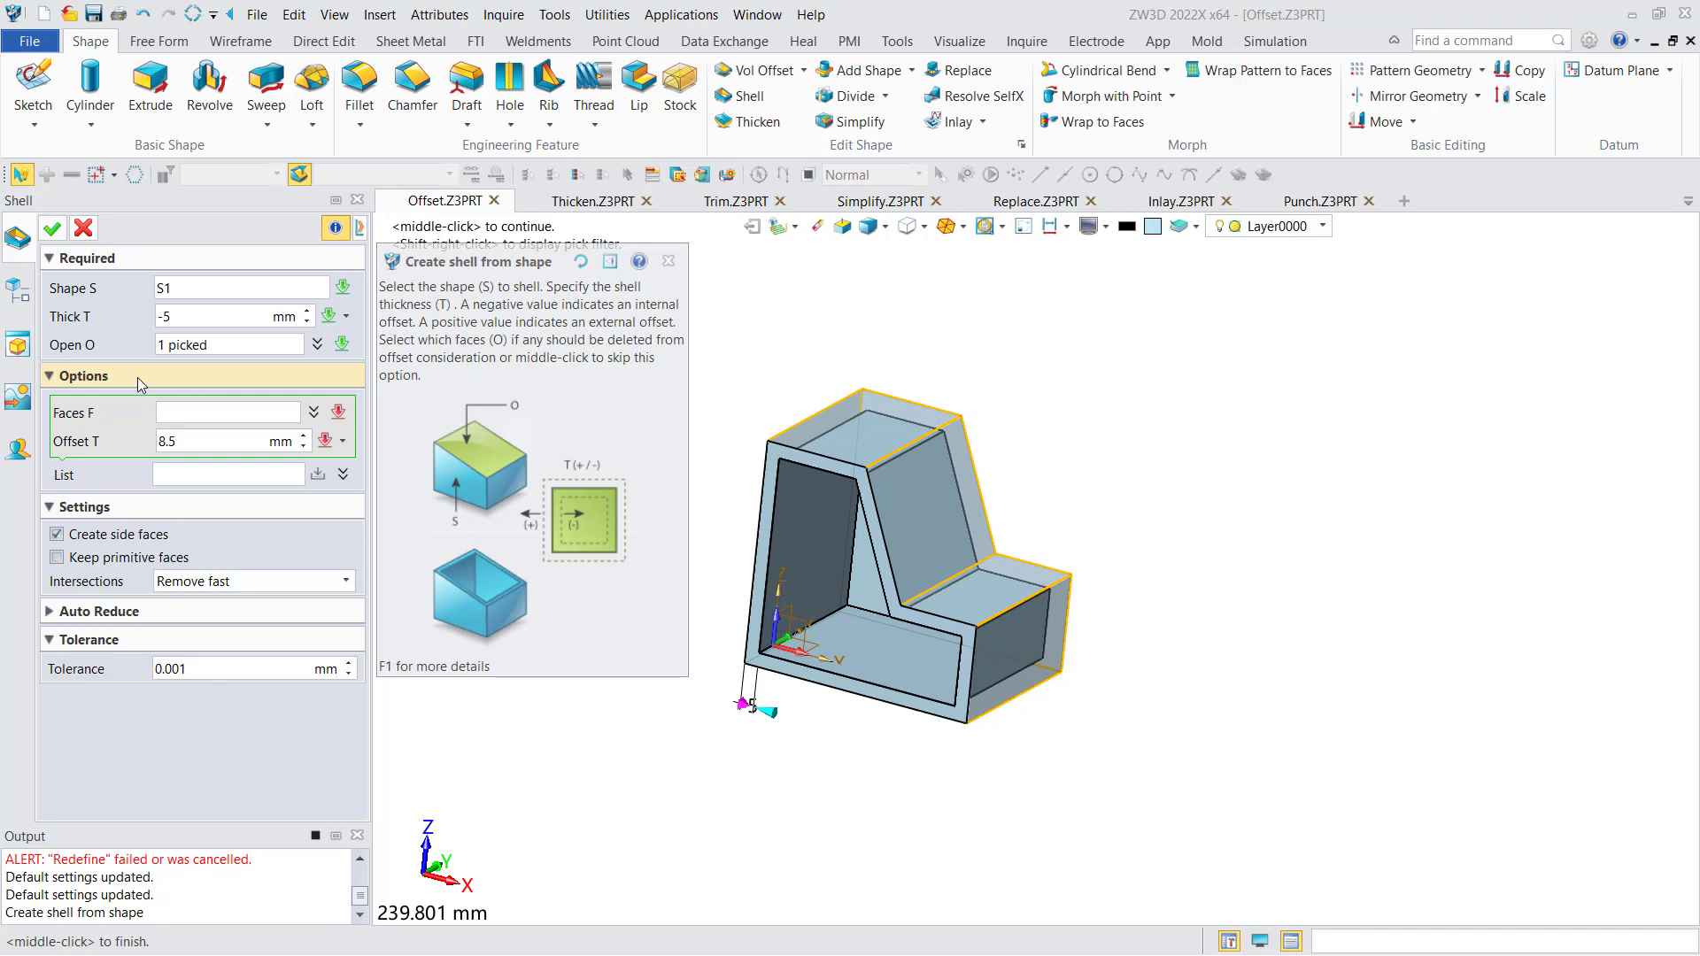
left_click(206, 413)
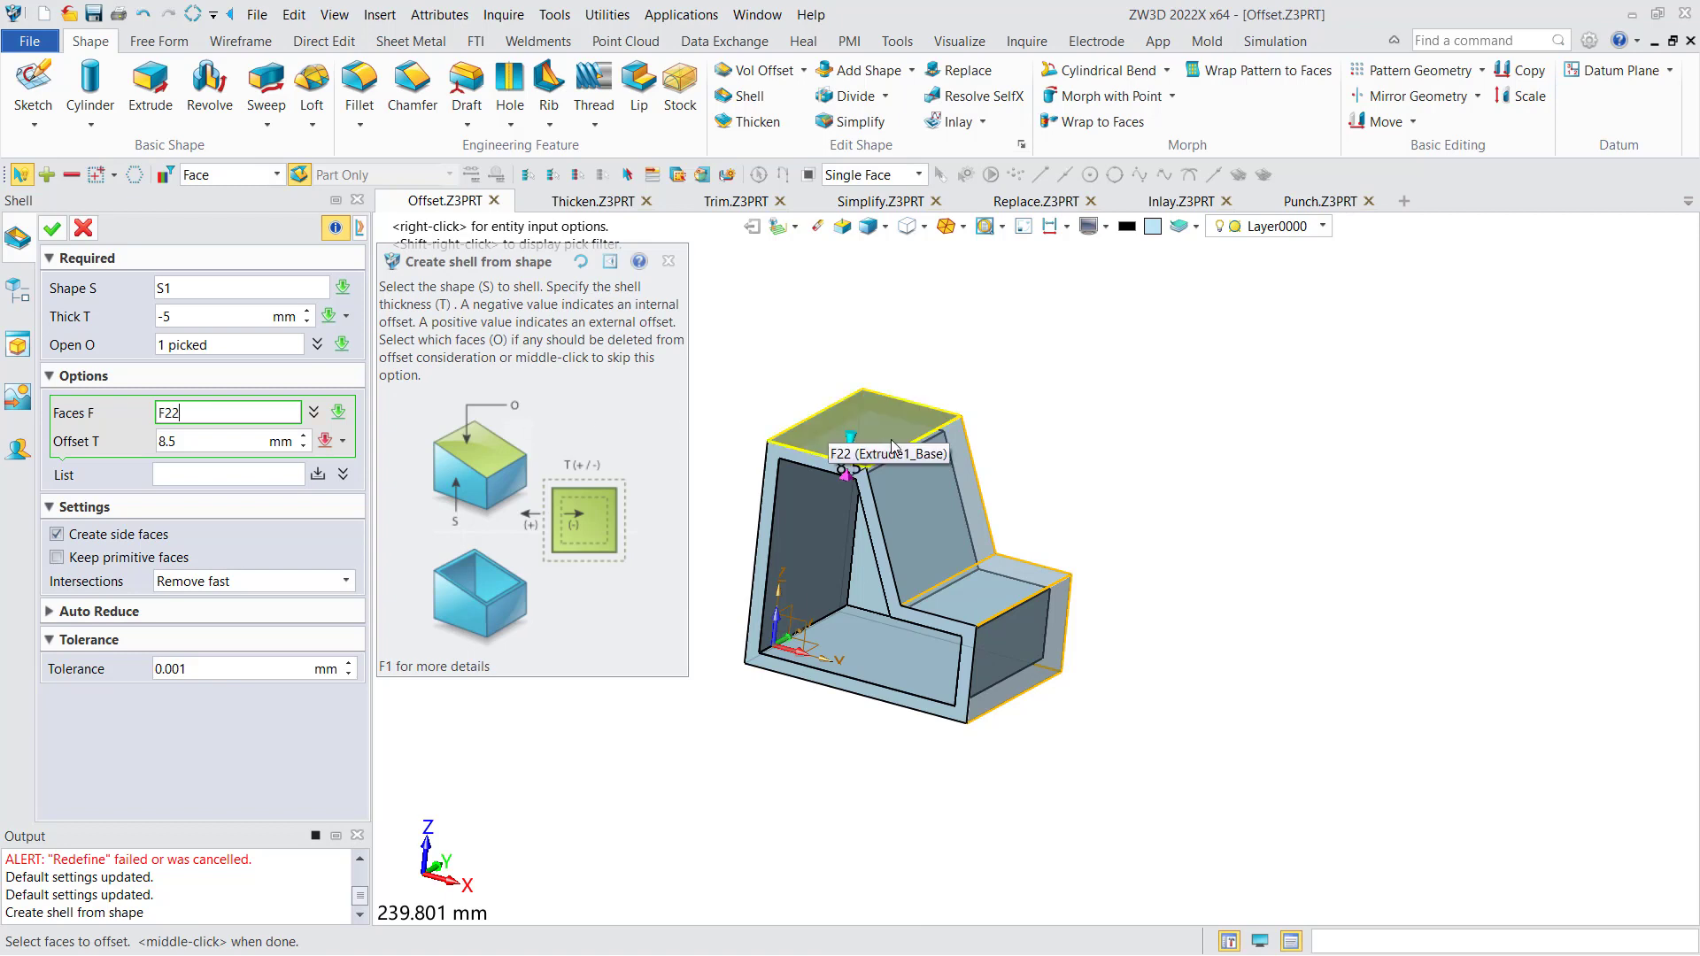
left_click(848, 441)
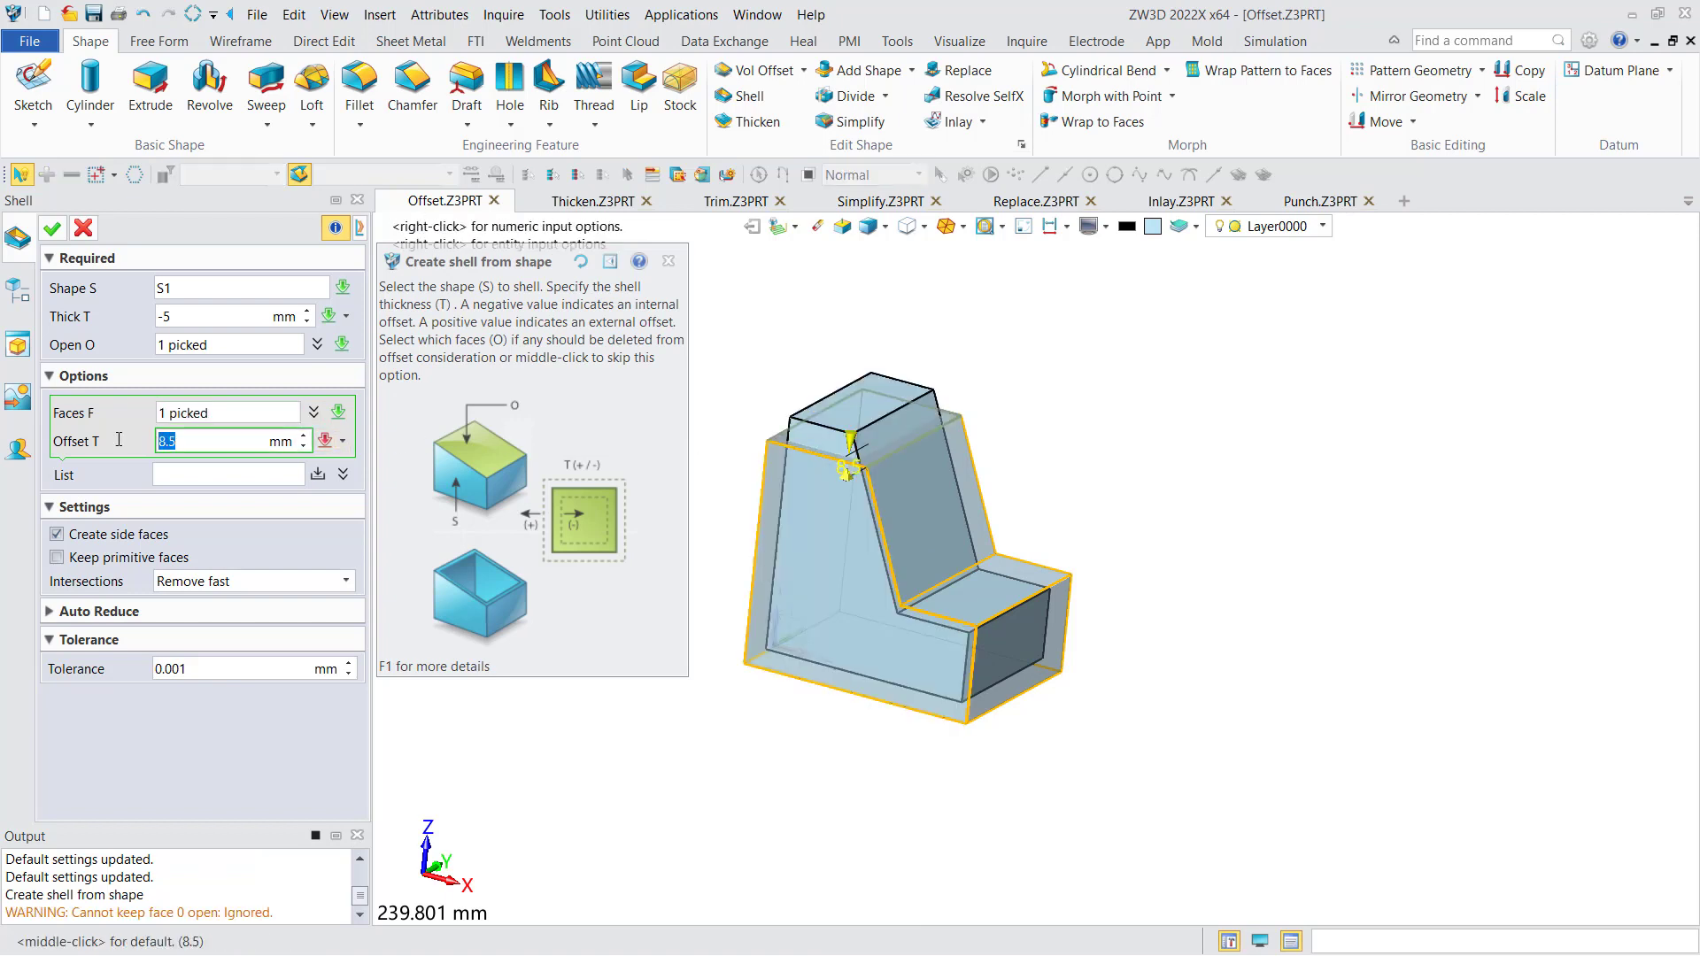
type("-2")
left_click(310, 472)
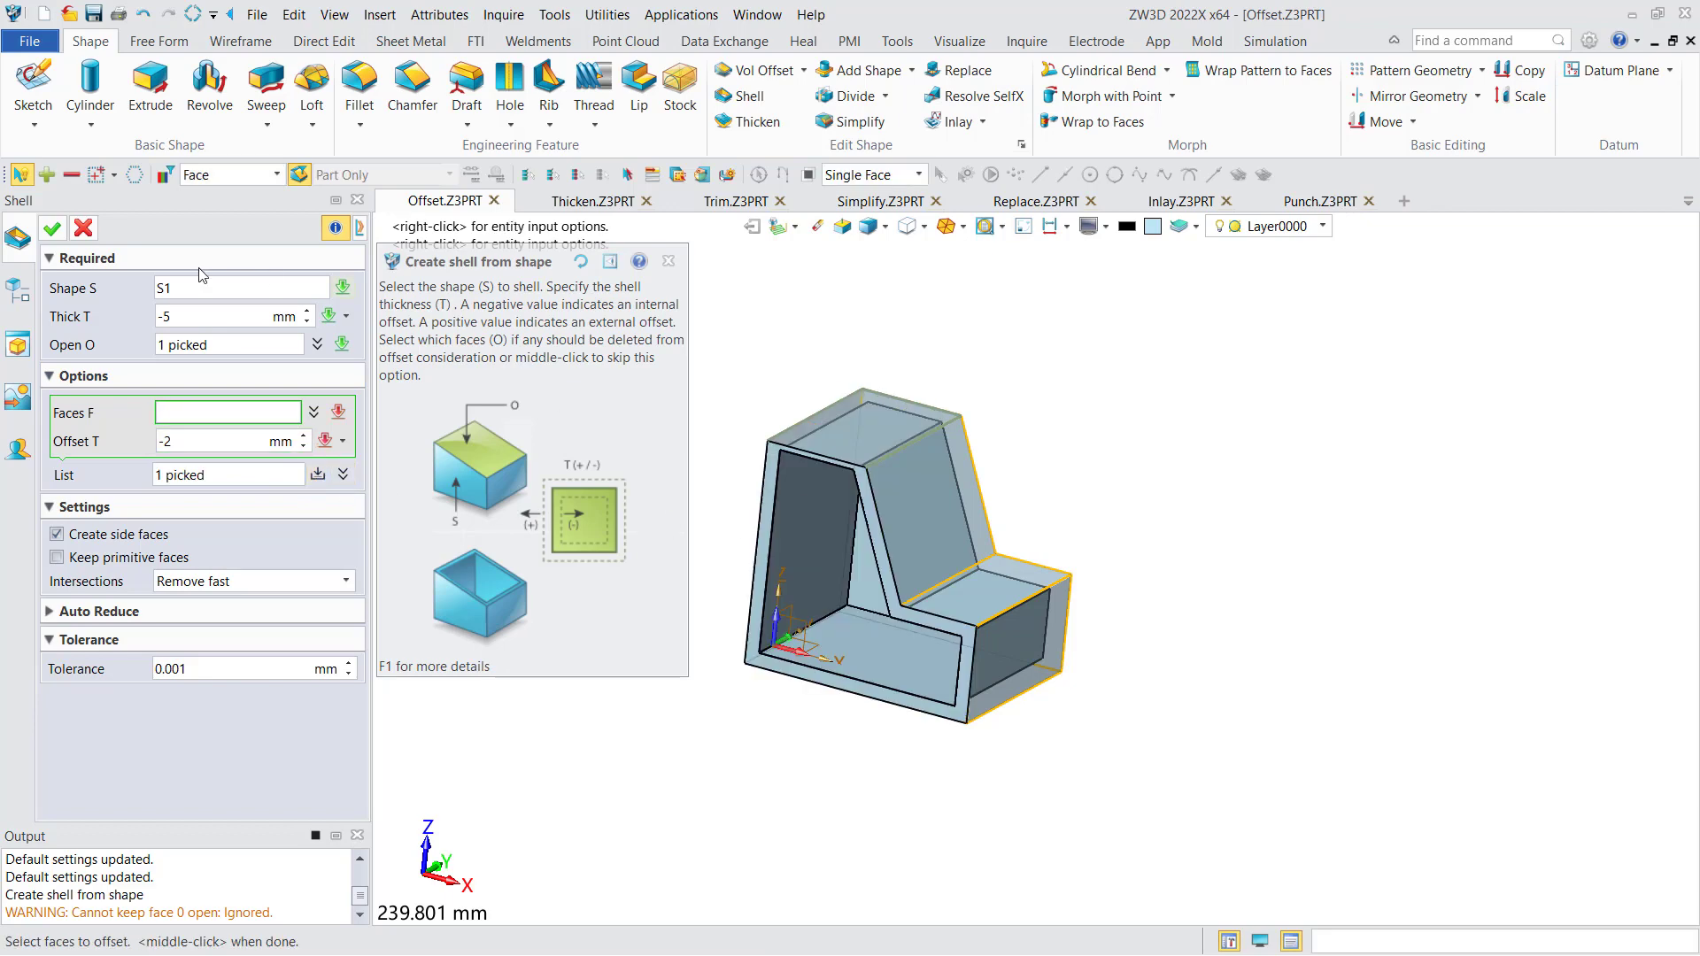
left_click(52, 230)
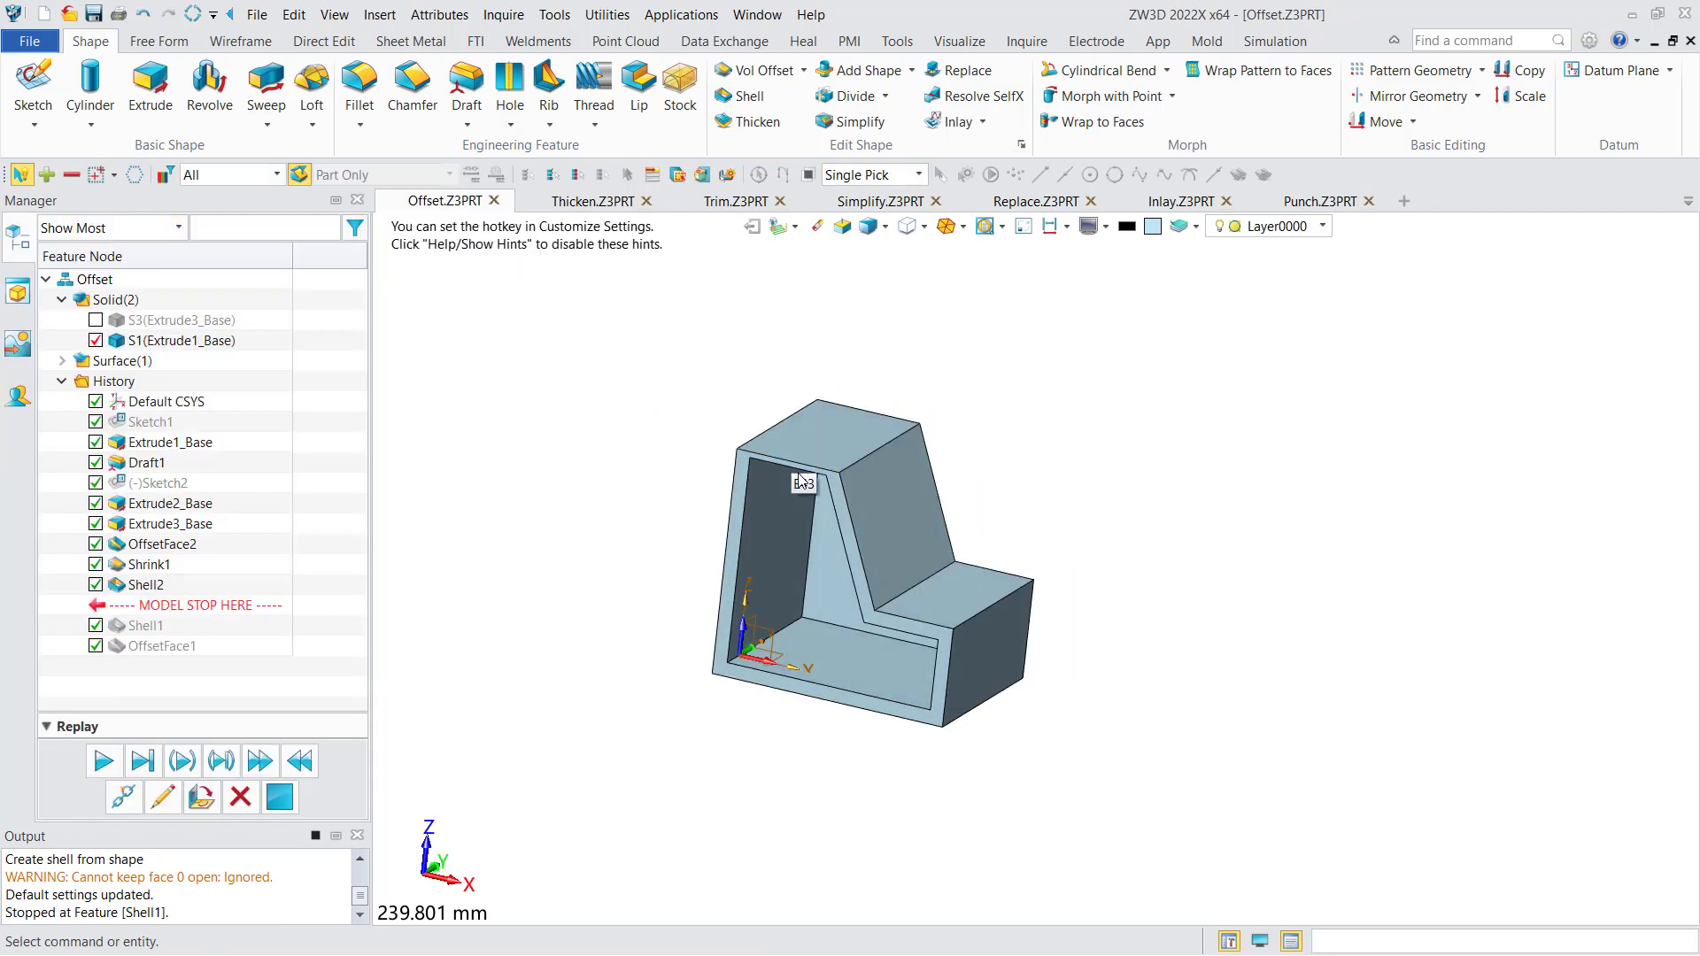
- Switch to the Thicken.Z3PRT part and start a Thicken with the type set to Sheet
scroll(795, 474, "up", 3)
middle_click_drag(793, 496, 766, 431)
mouse_move(1069, 752)
right_mouse_down()
mouse_move(1101, 718)
mouse_move(1073, 736)
right_mouse_up()
scroll(1000, 715, "down", 3)
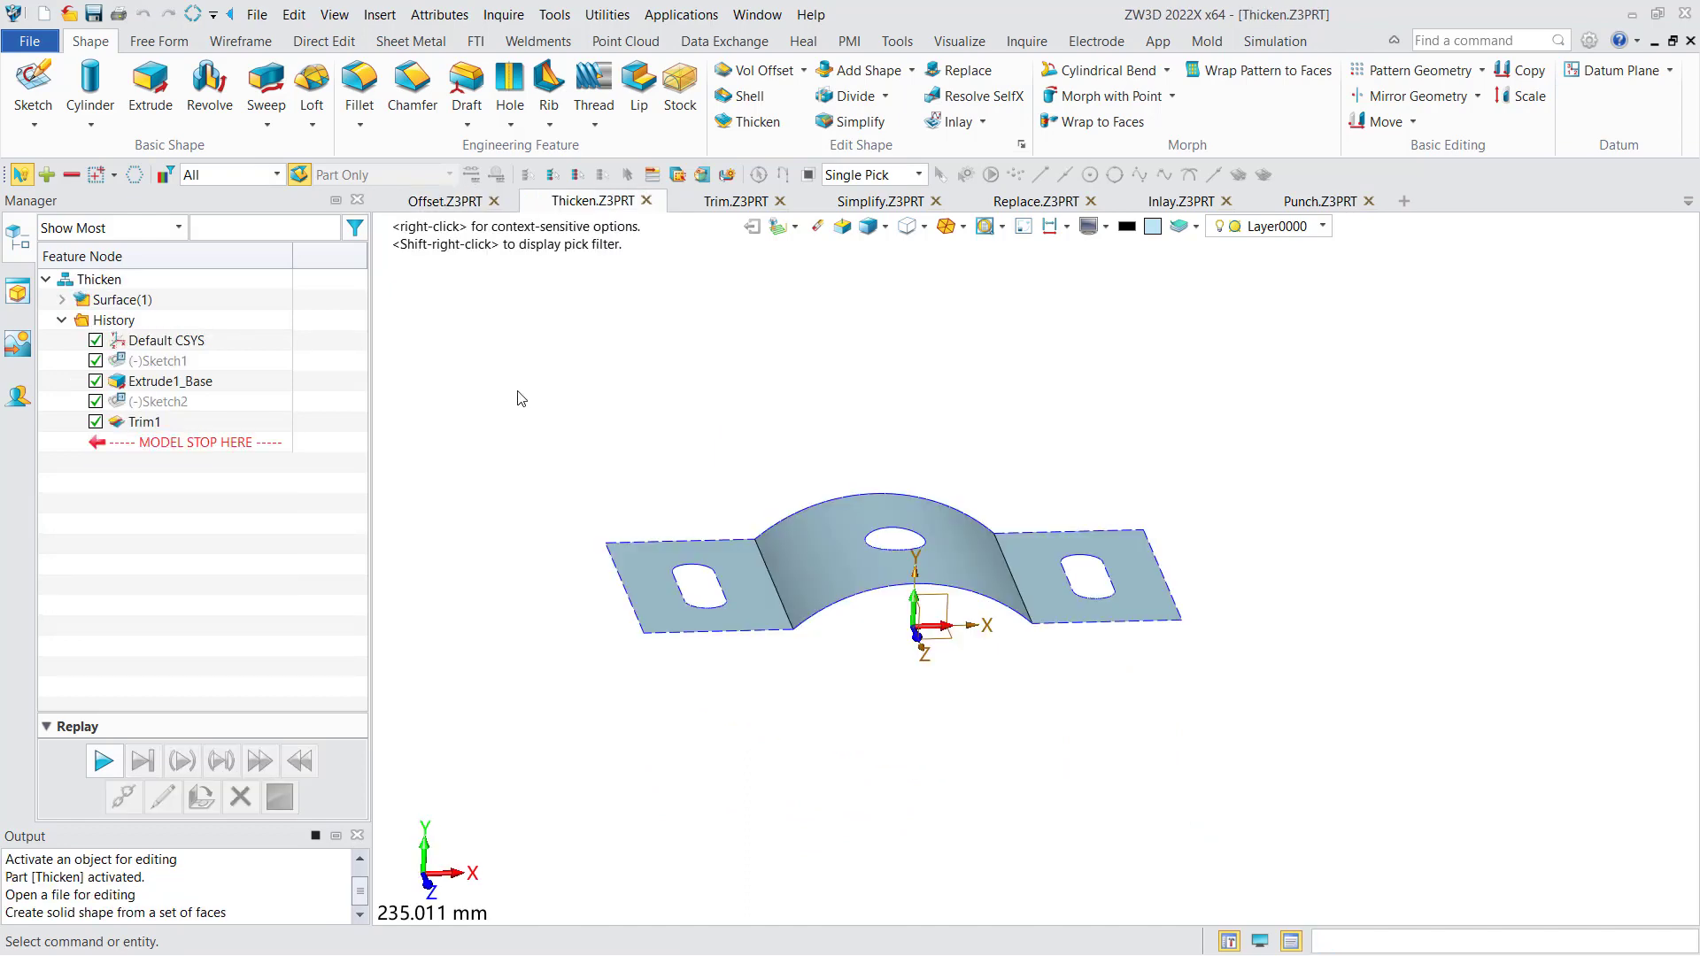
left_click(751, 121)
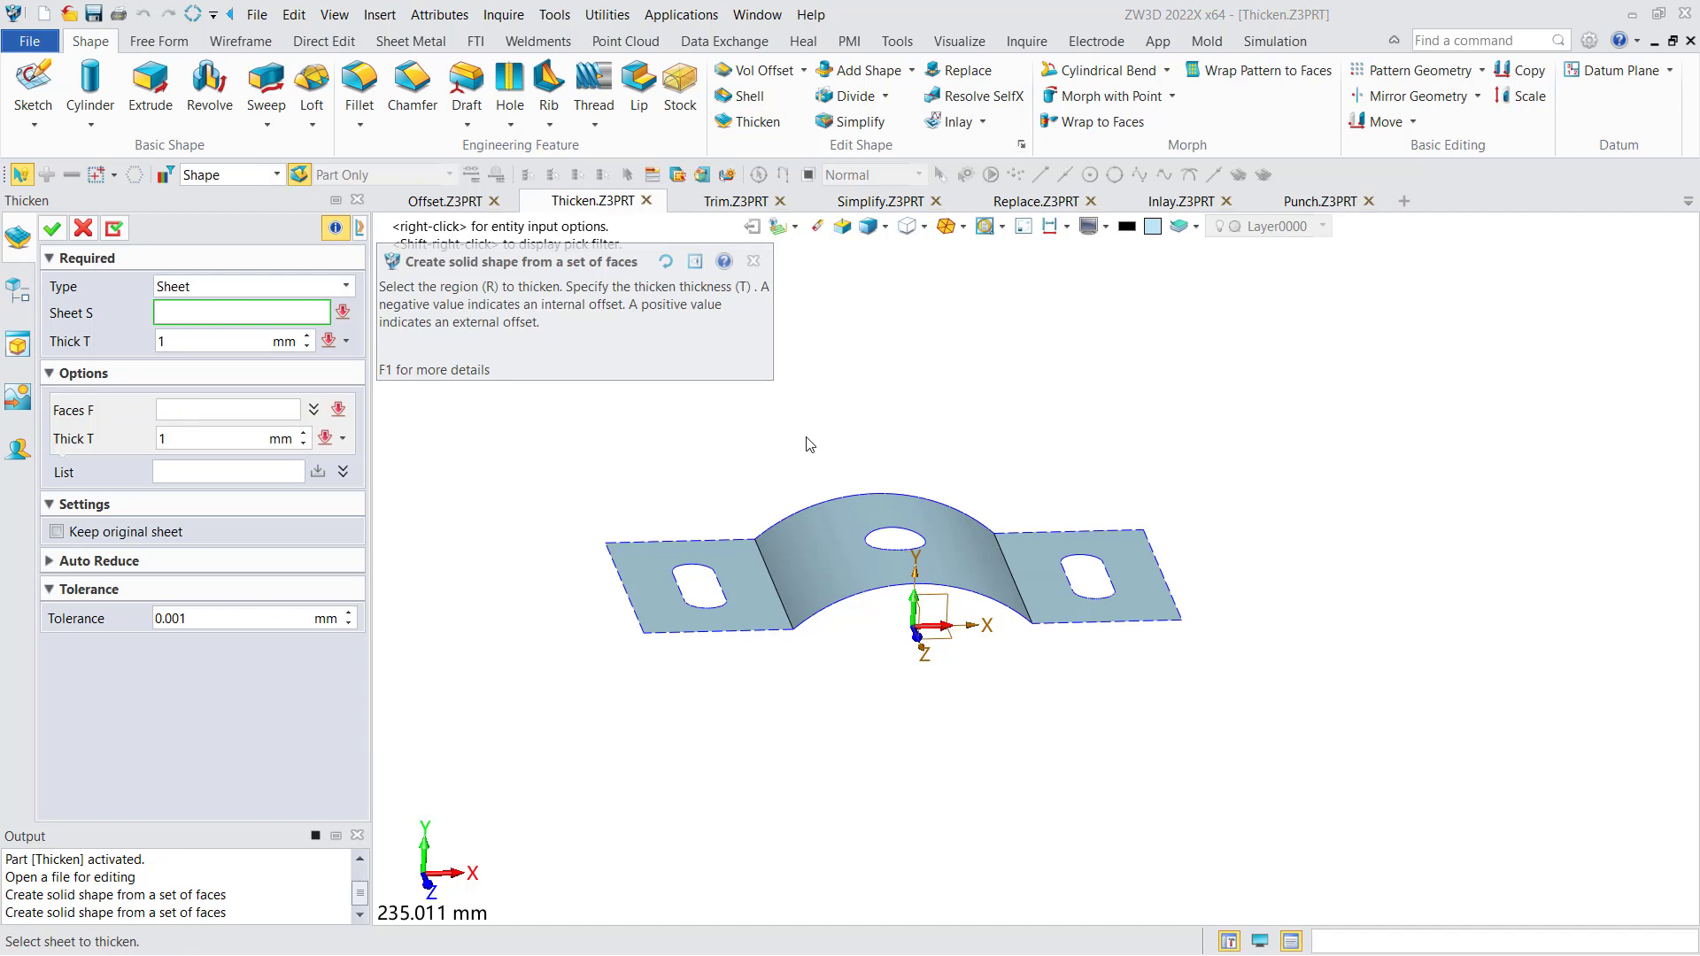
right_click_drag(810, 444, 771, 427)
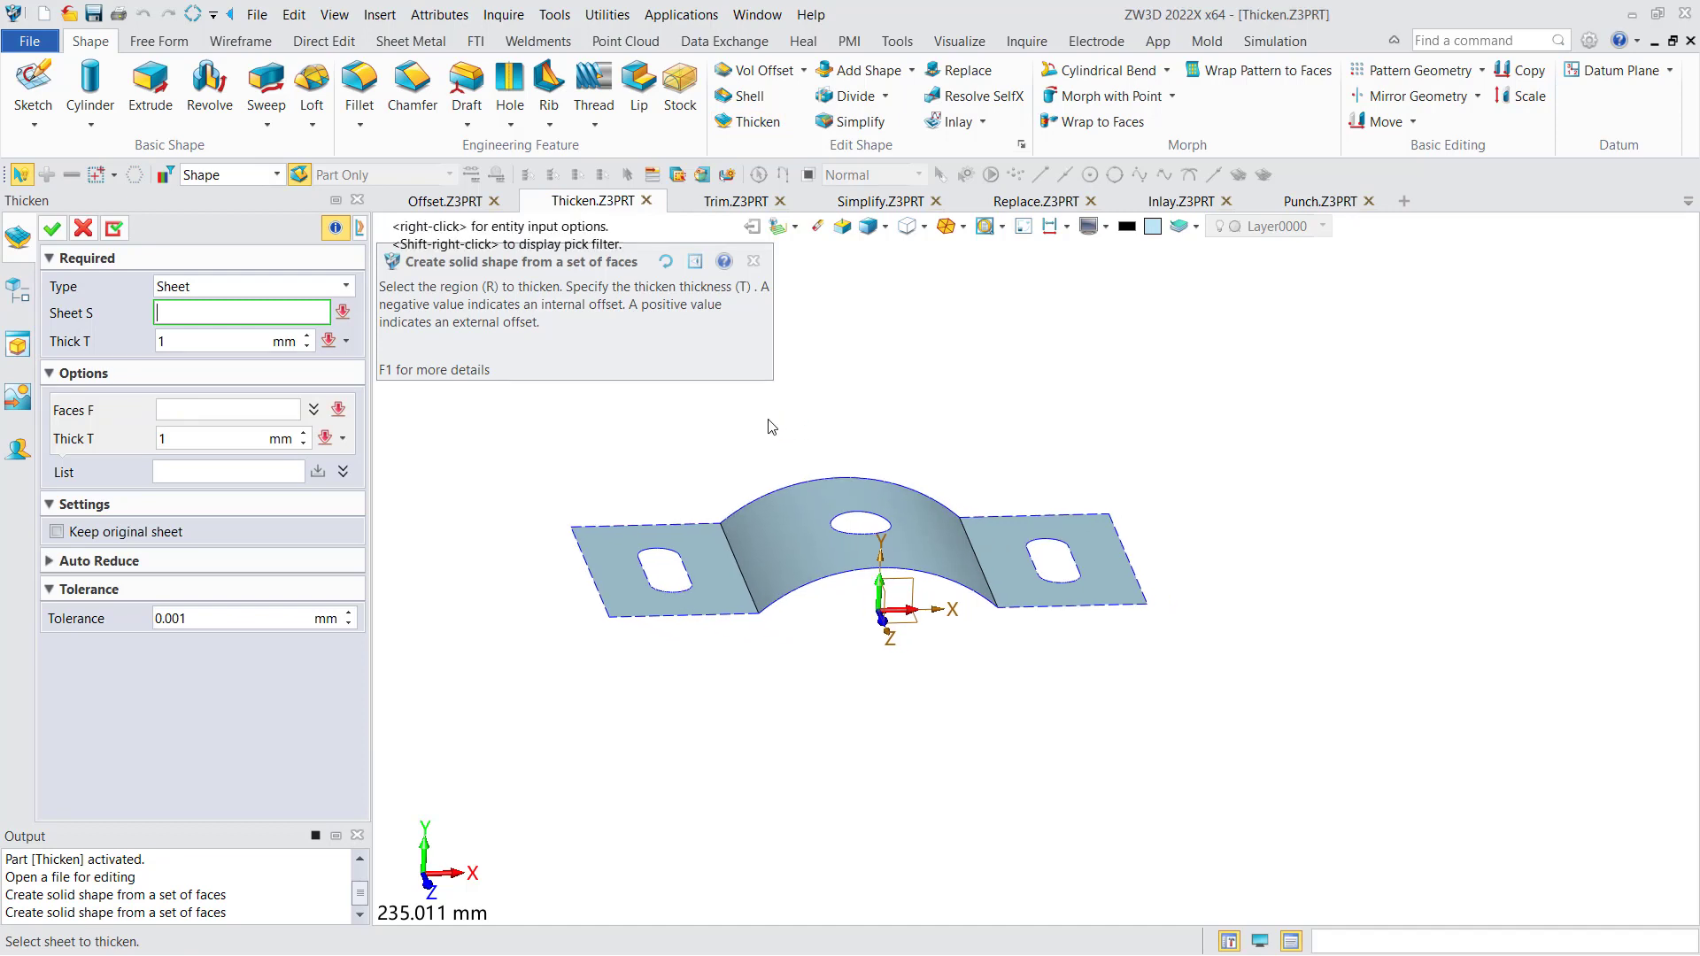
left_click(220, 286)
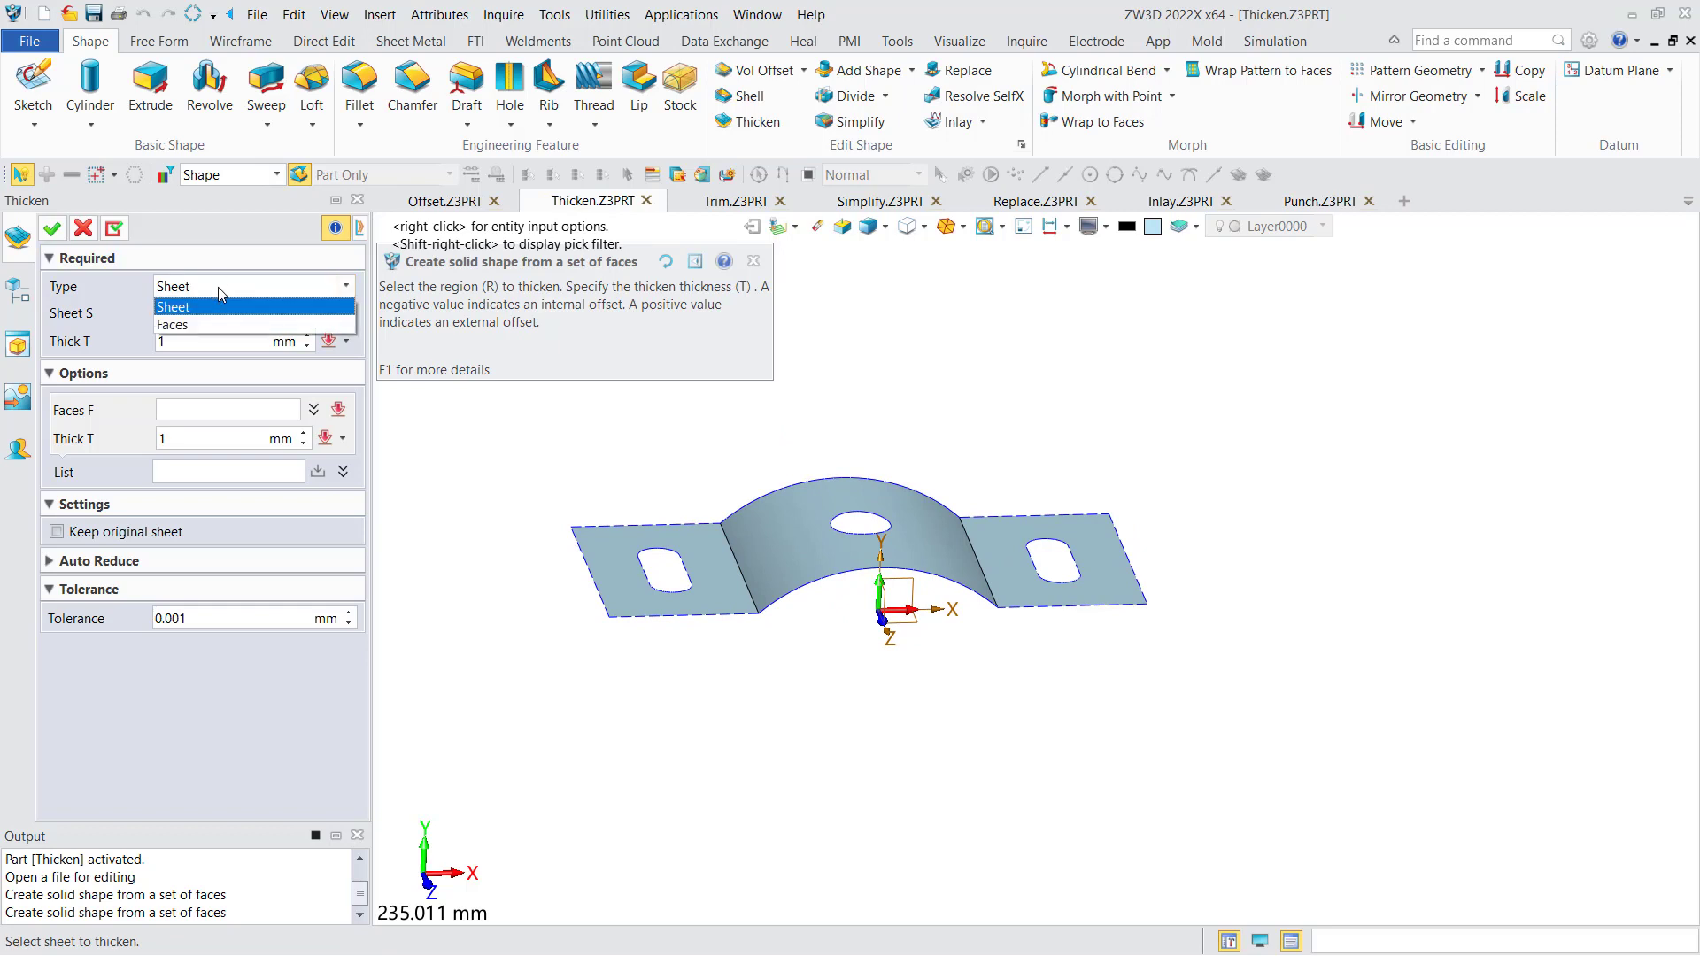
left_click(207, 308)
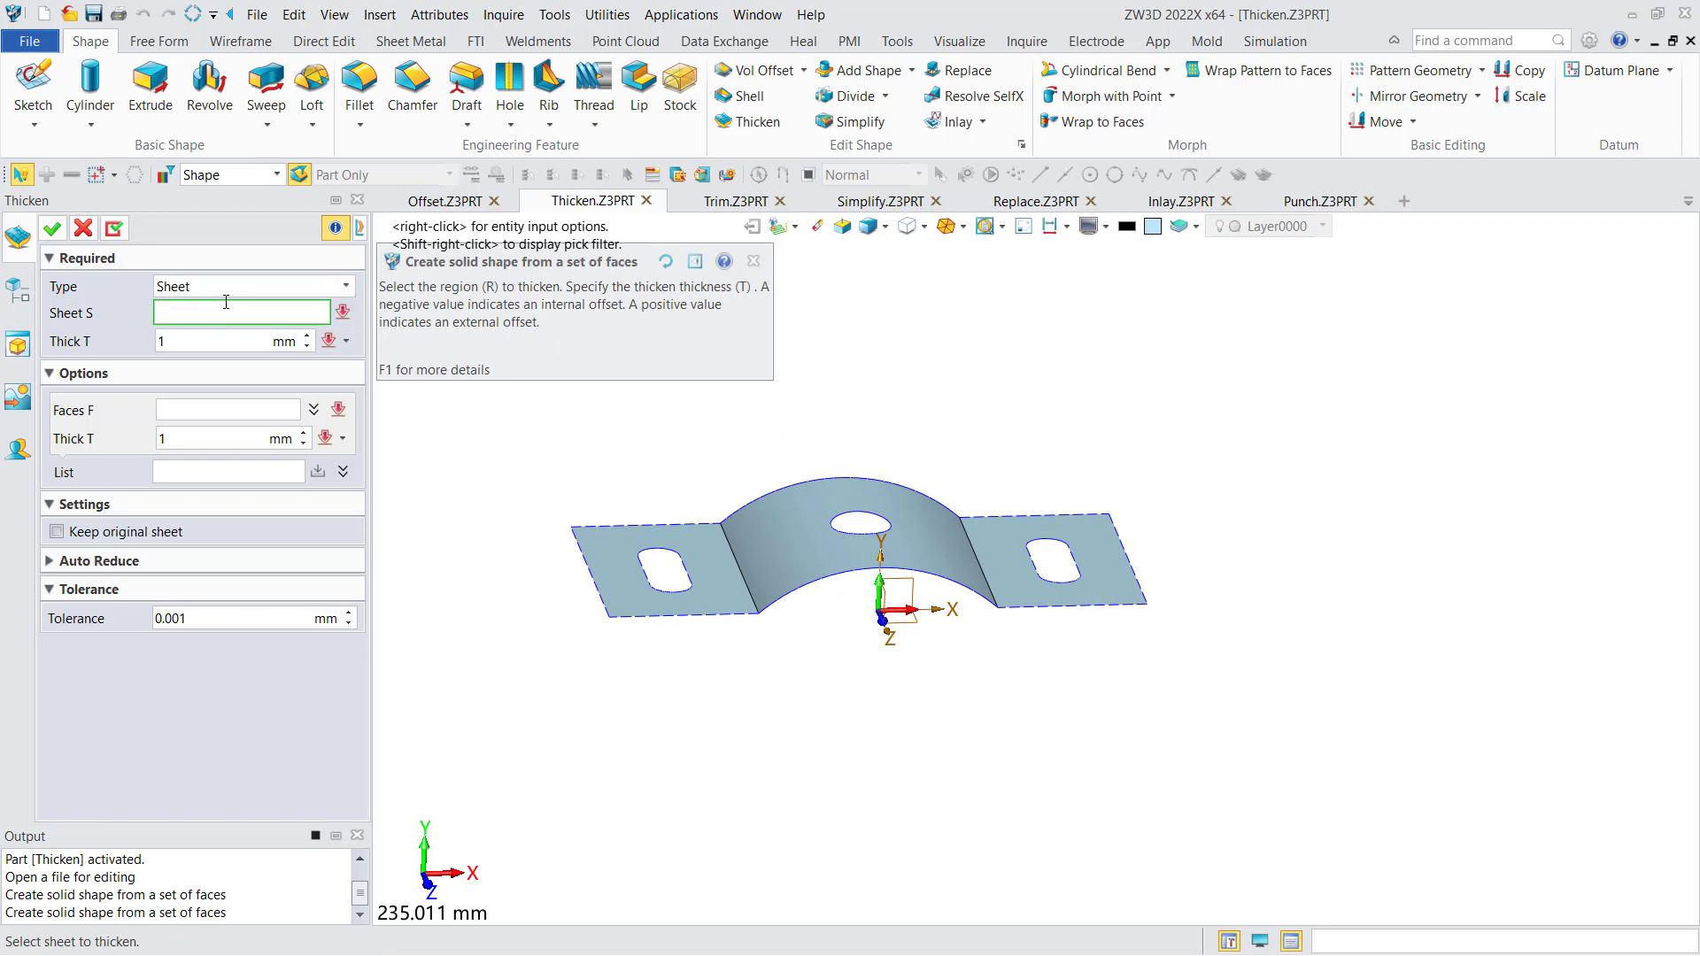
- Thicken the arched bracket sheet SF1 with a thickness of 2 mm
left_click(763, 539)
middle_click_drag(724, 529, 1096, 622)
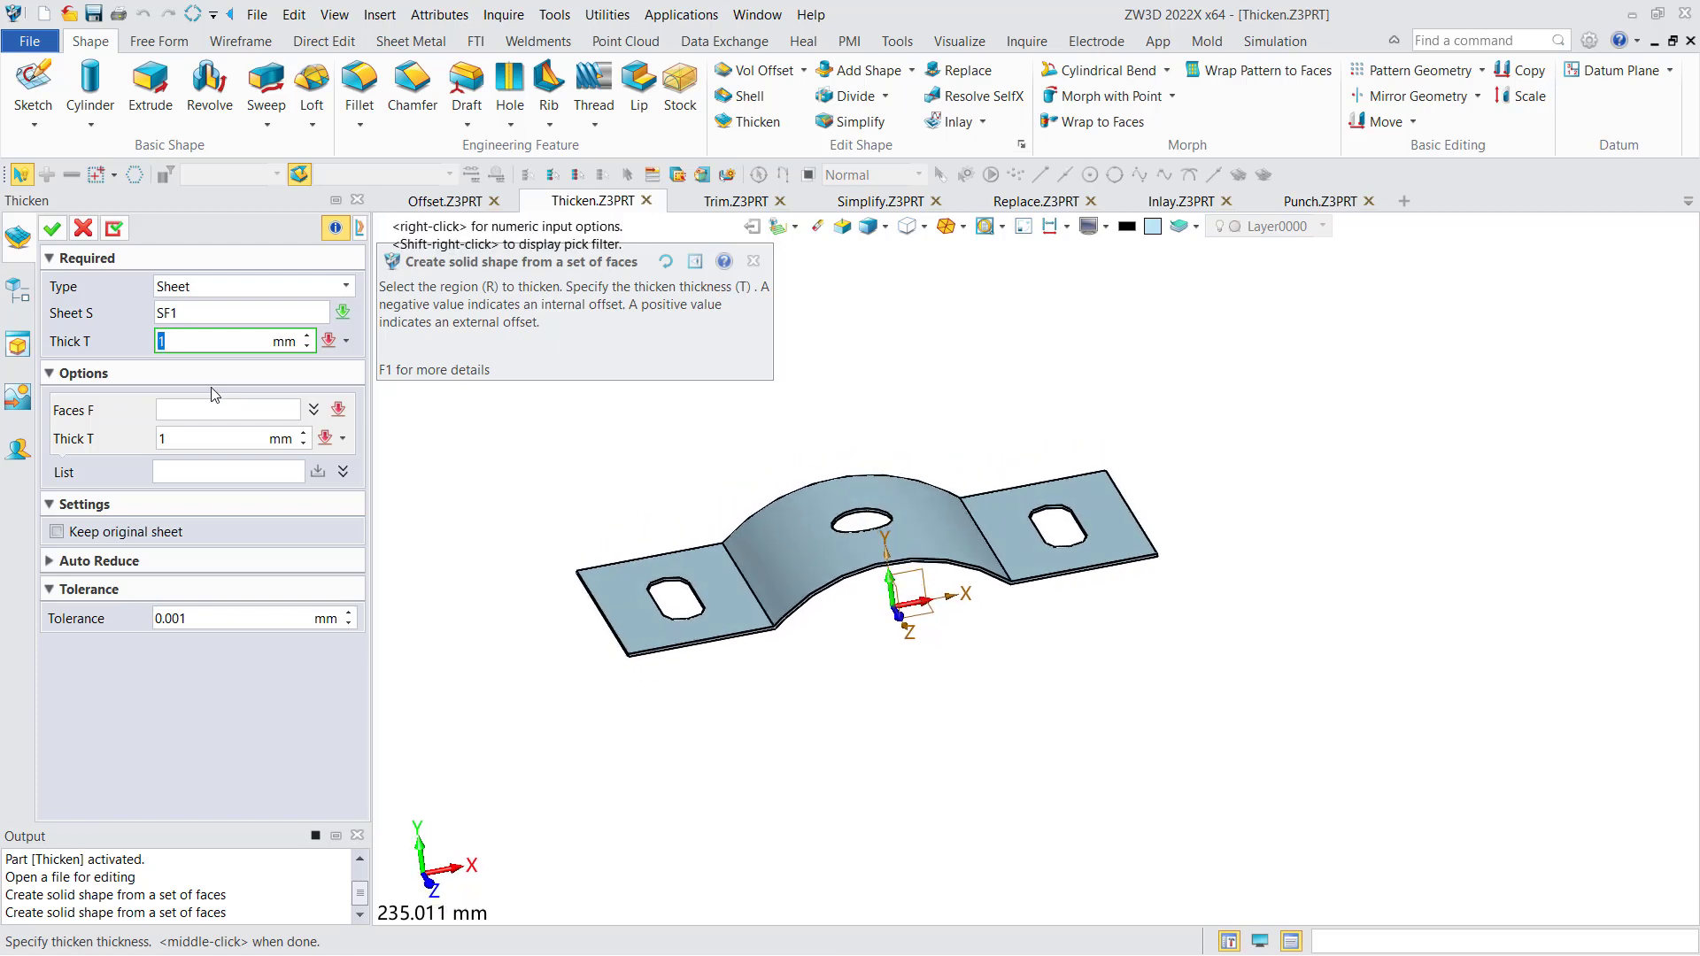
type("2")
key("Return")
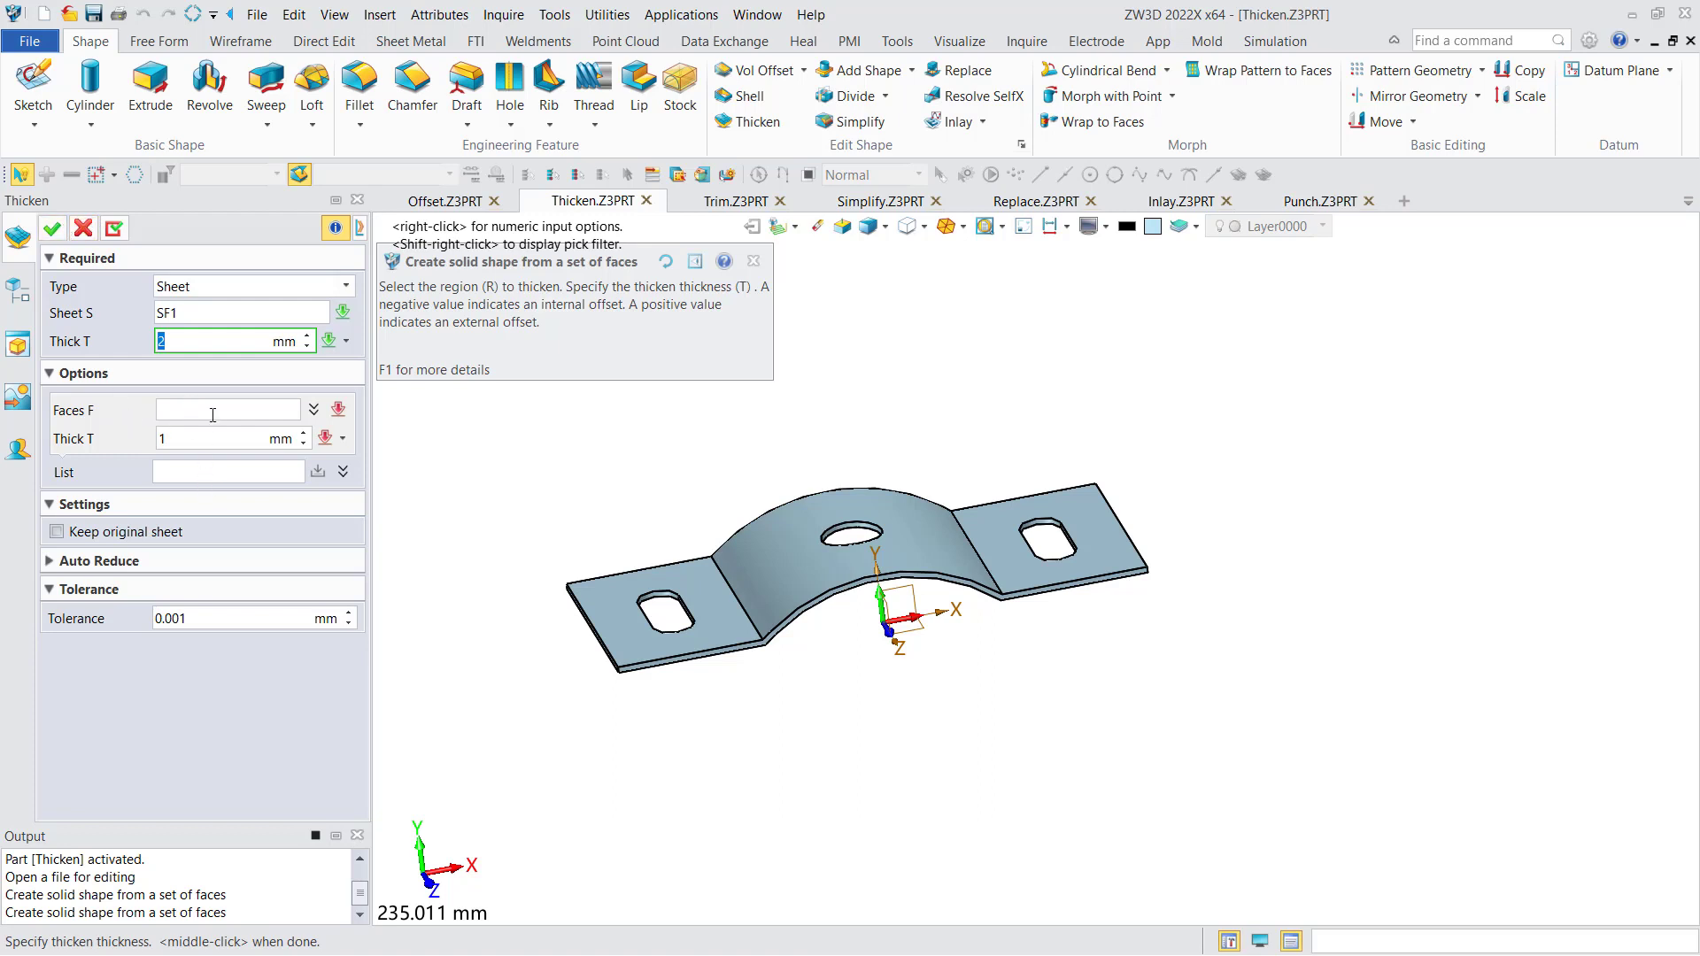
left_click(52, 228)
middle_click_drag(501, 429, 532, 456)
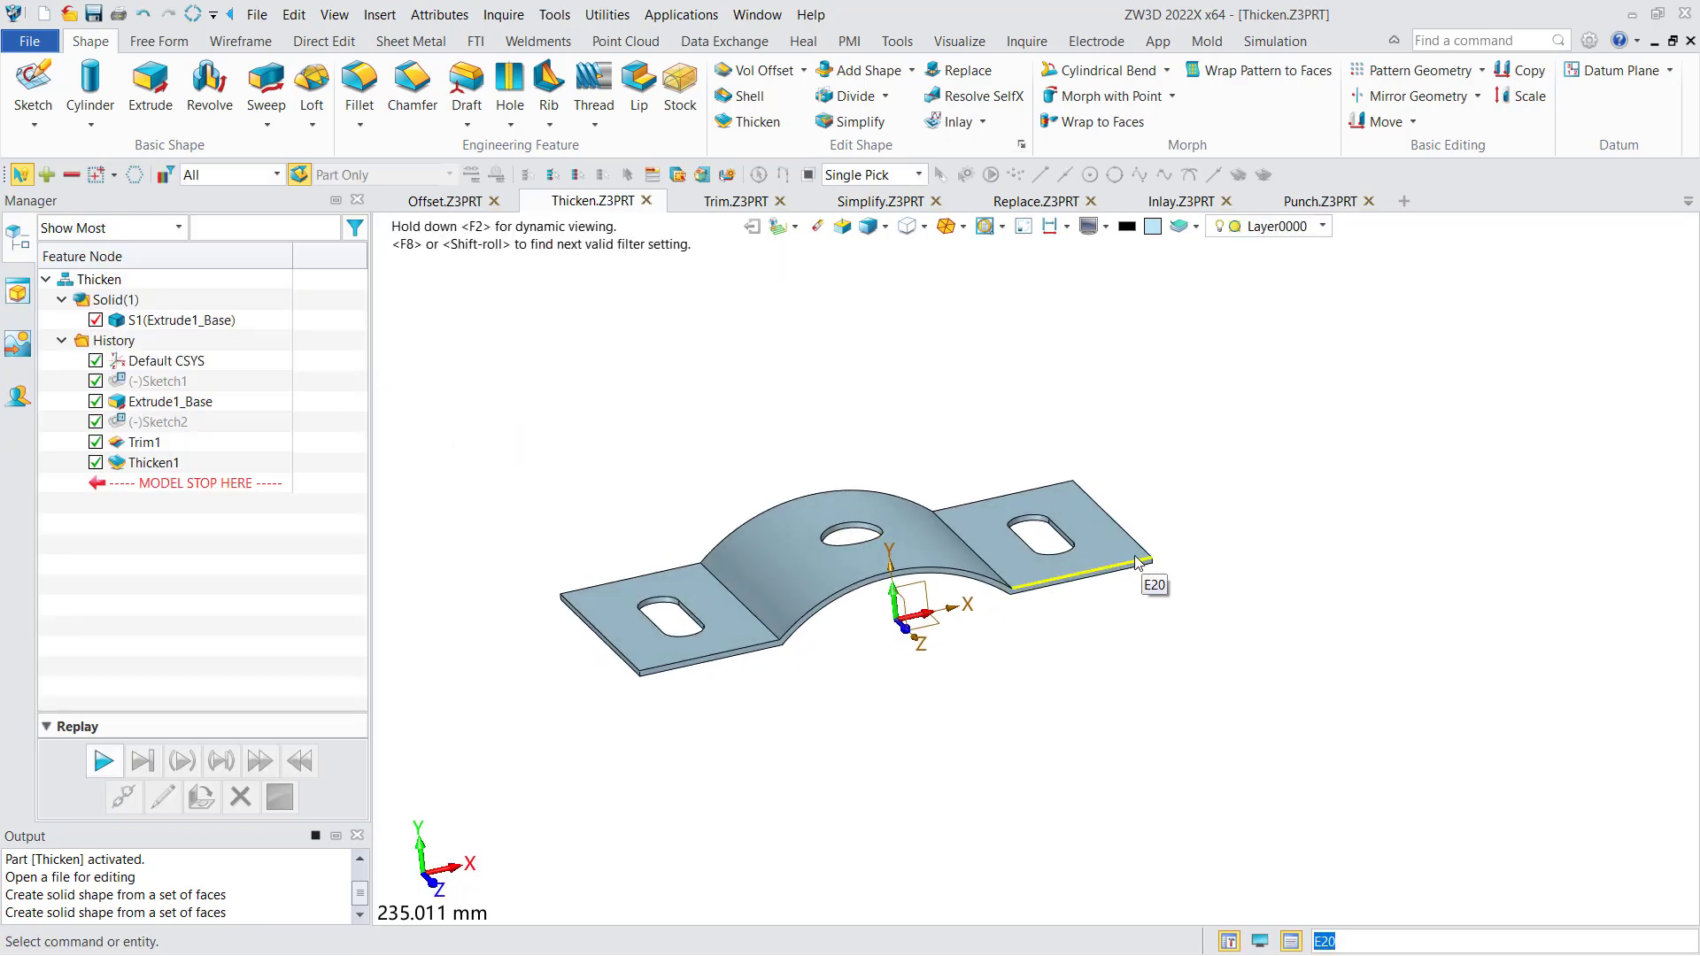
- Roll the history back to before Thicken1 and start a Thicken with the type set to Faces
left_click_drag(176, 484, 170, 450)
right_click_drag(537, 379, 530, 390)
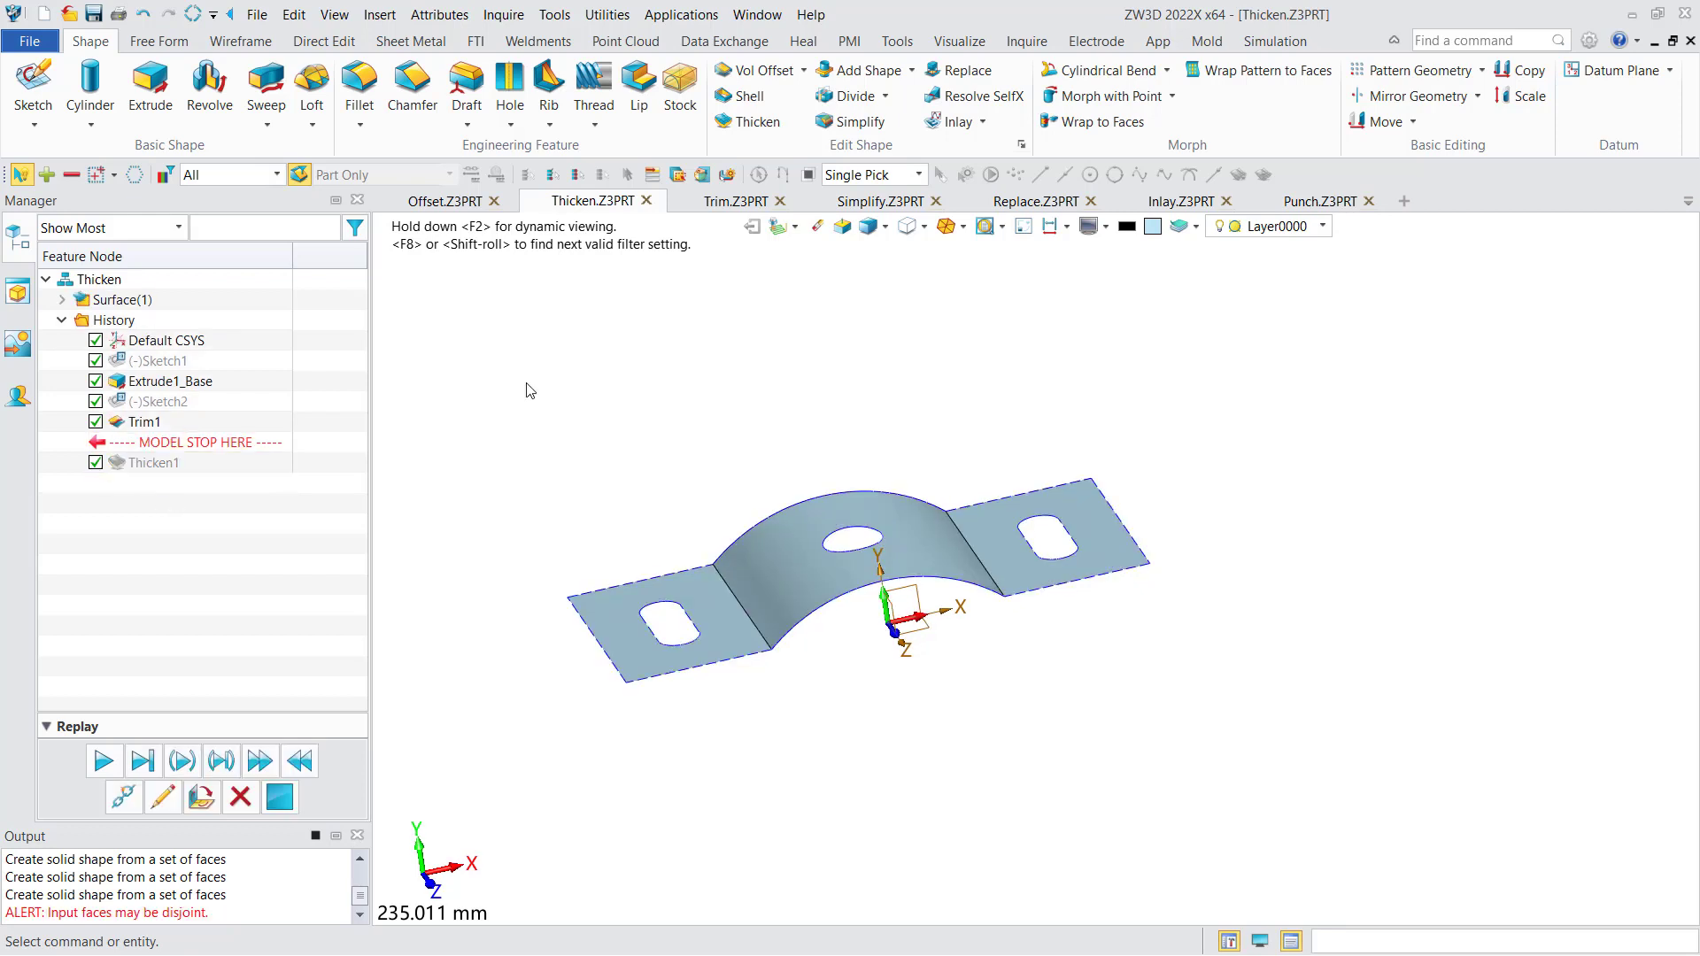
middle_click(526, 384)
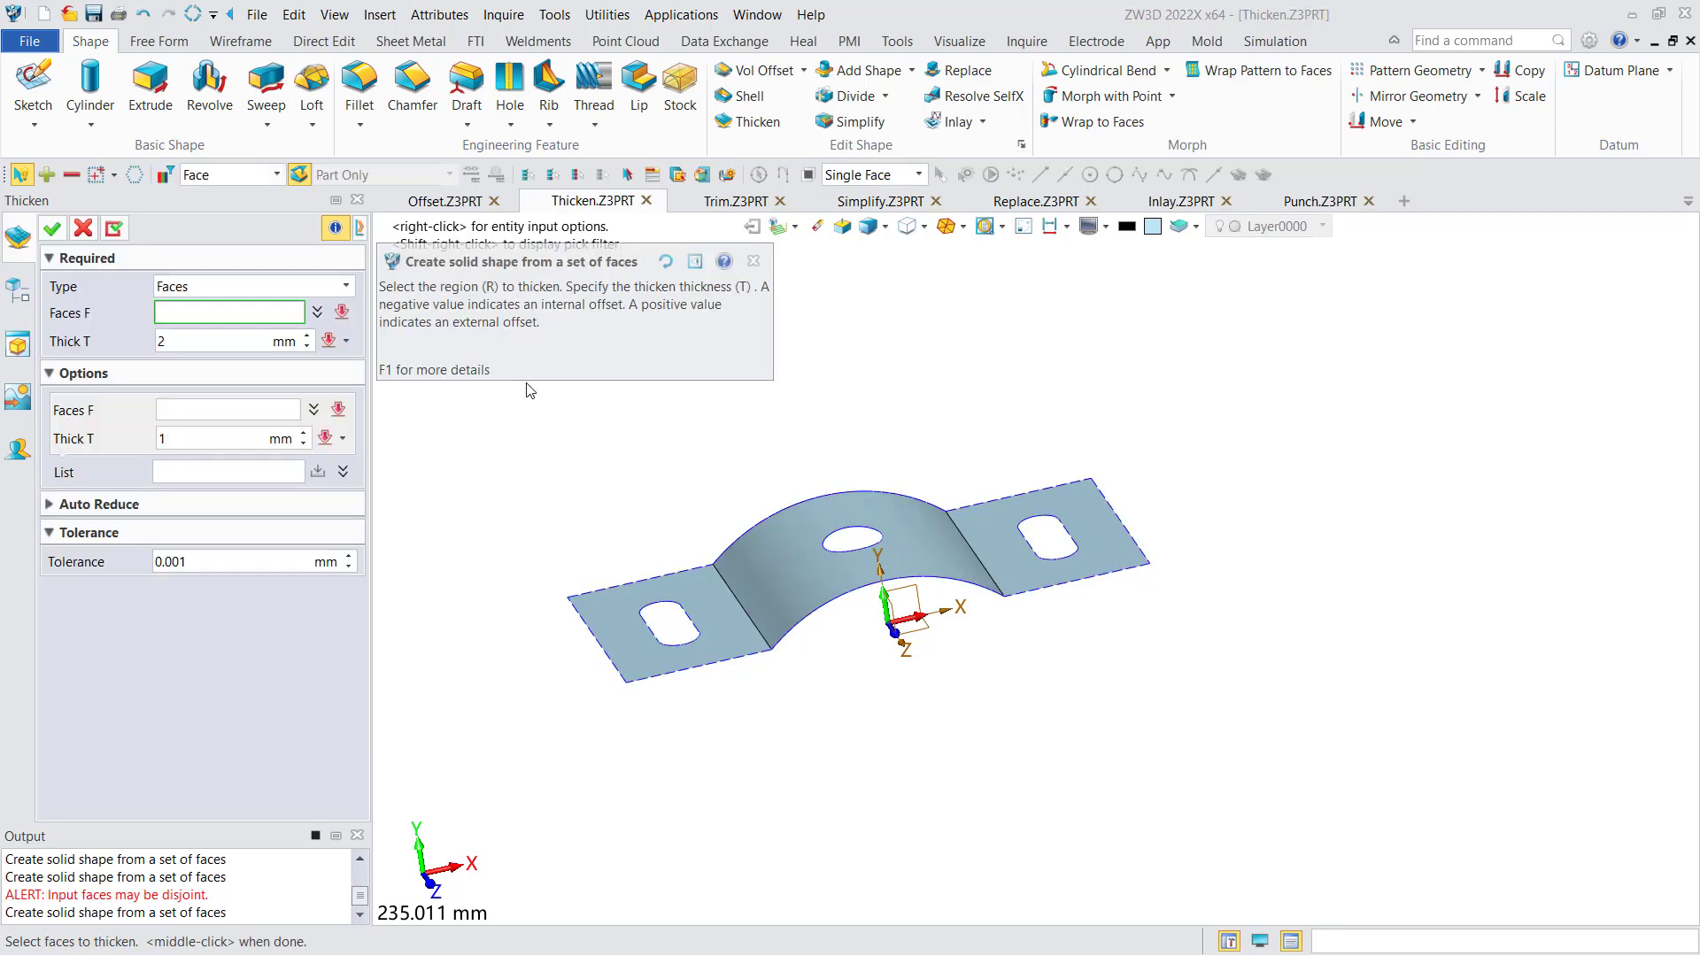
left_click(234, 284)
left_click(215, 333)
- Thicken one slotted end face and the adjoining arched face of the bracket by 2 mm
left_click(673, 592)
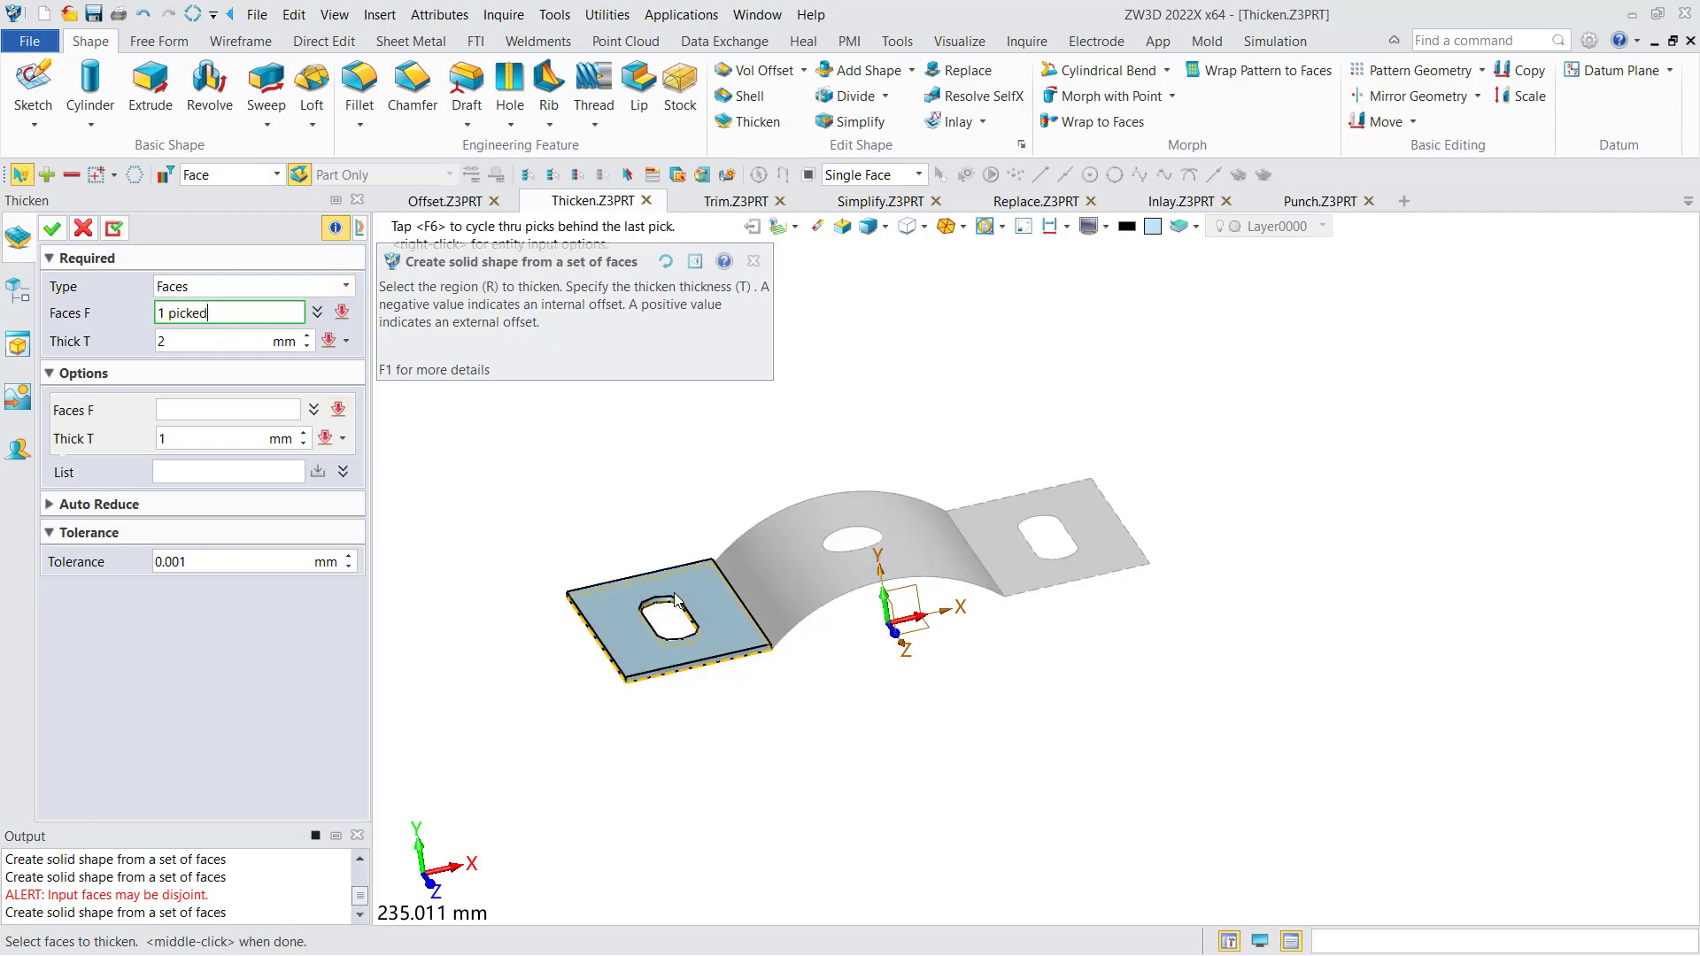
left_click(768, 571)
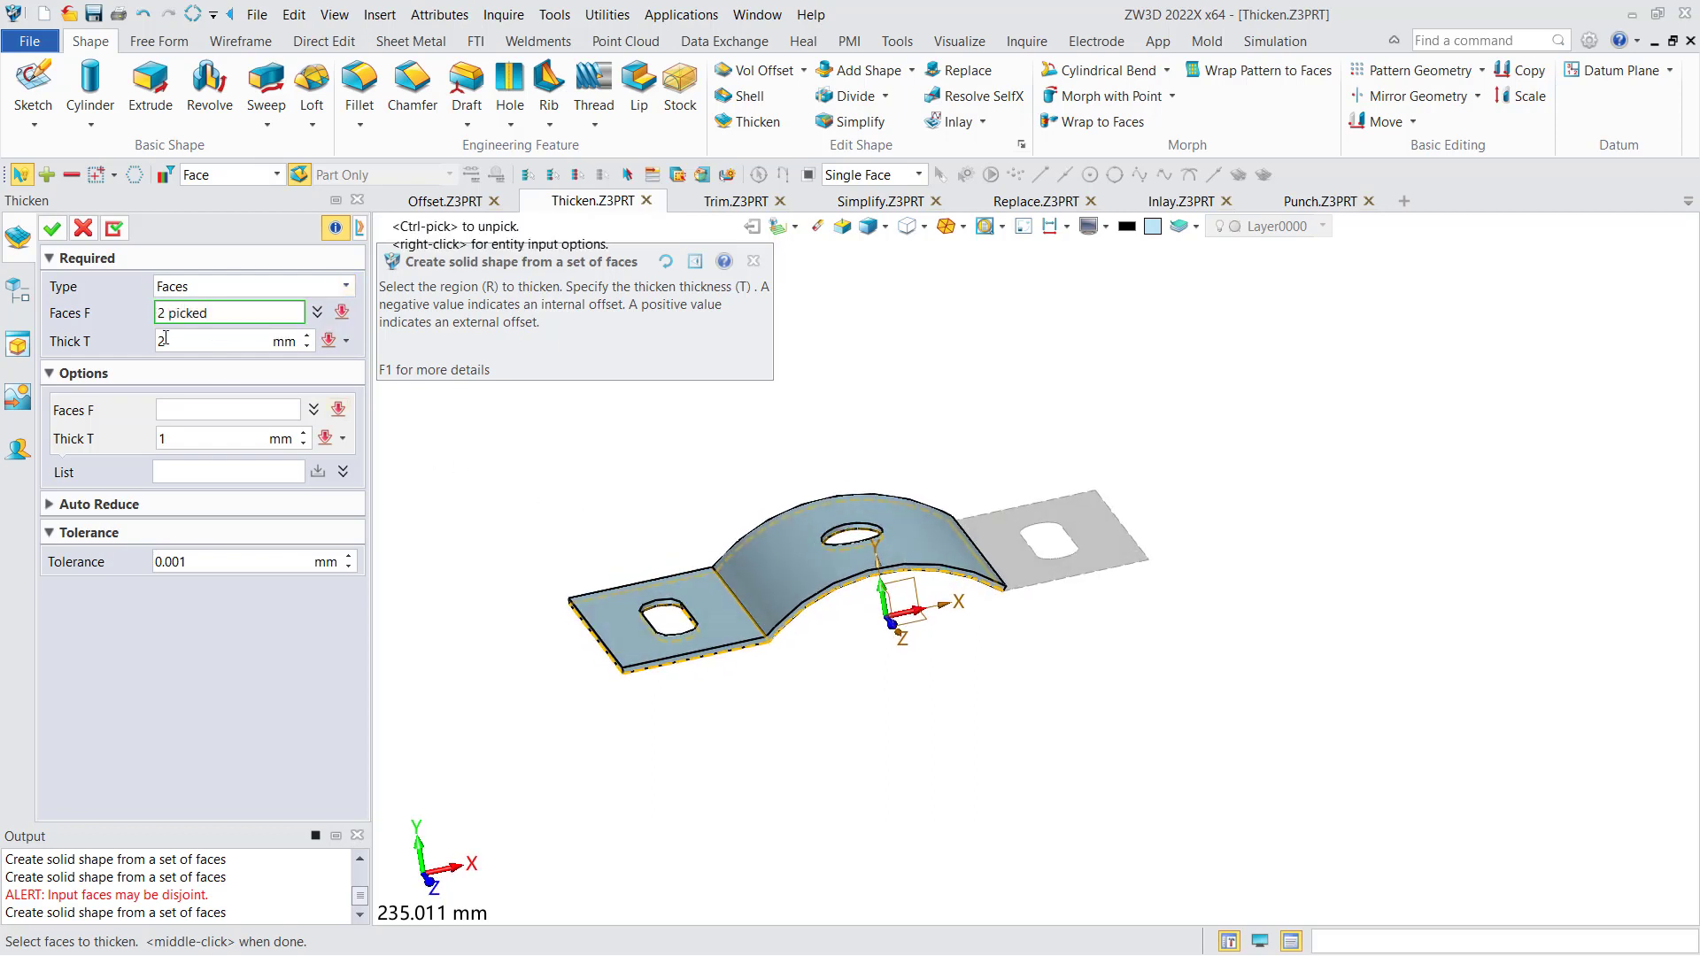
left_click(52, 232)
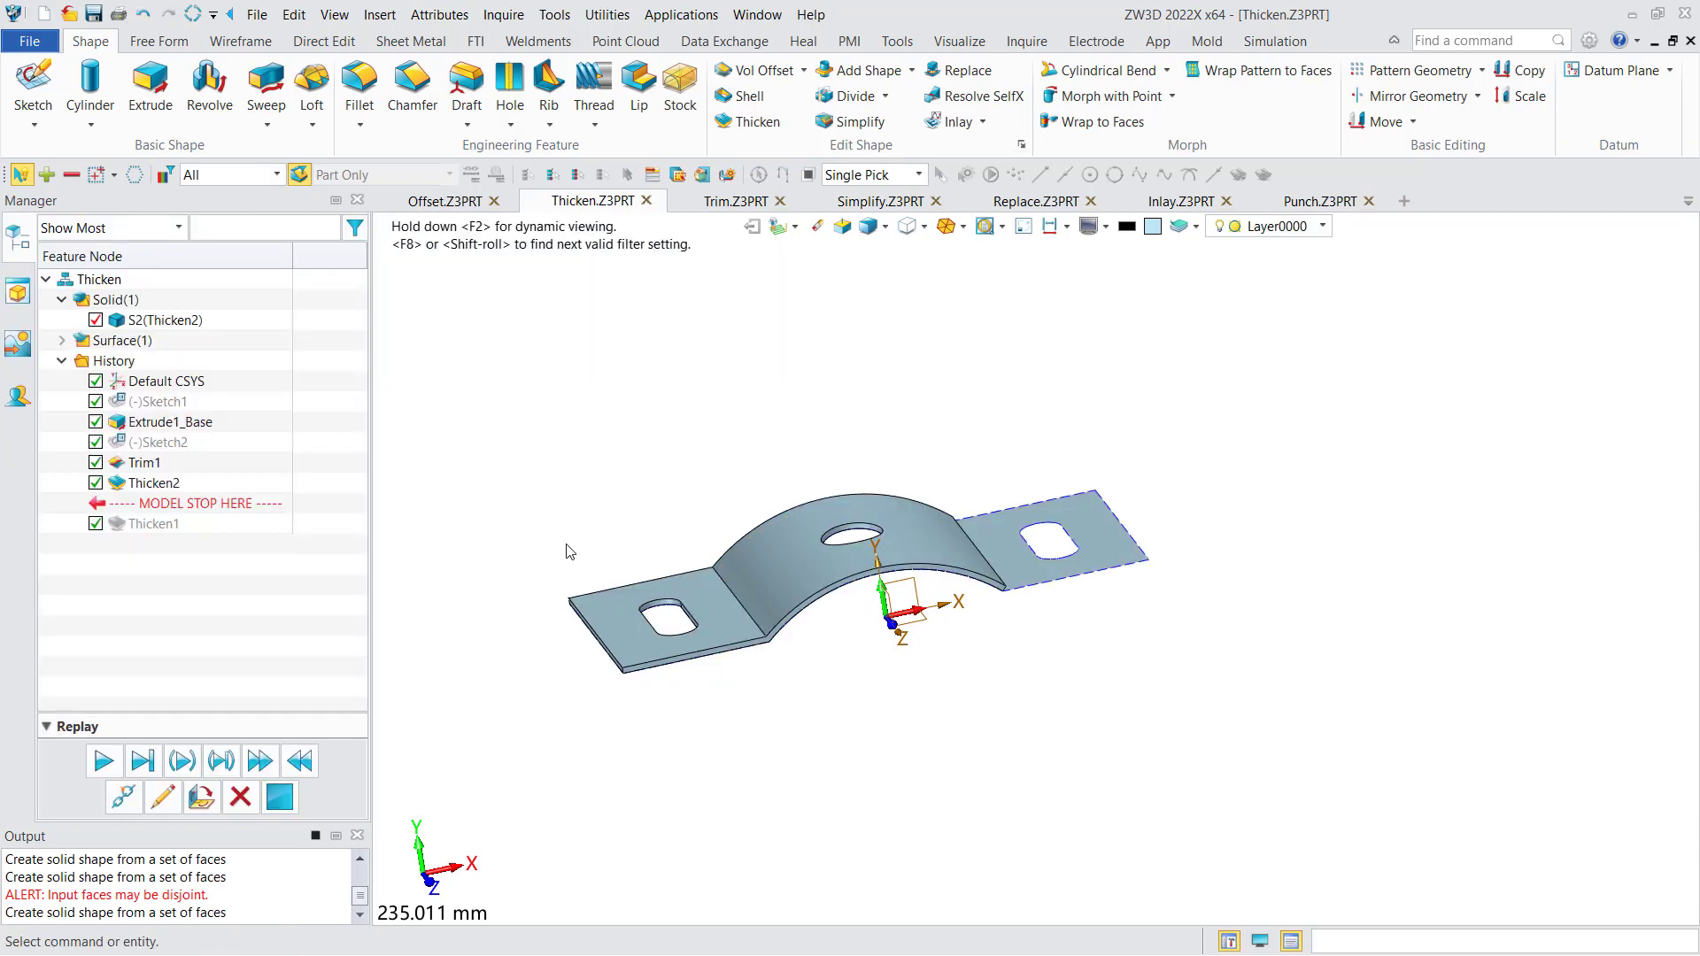
middle_click_drag(570, 542, 625, 554)
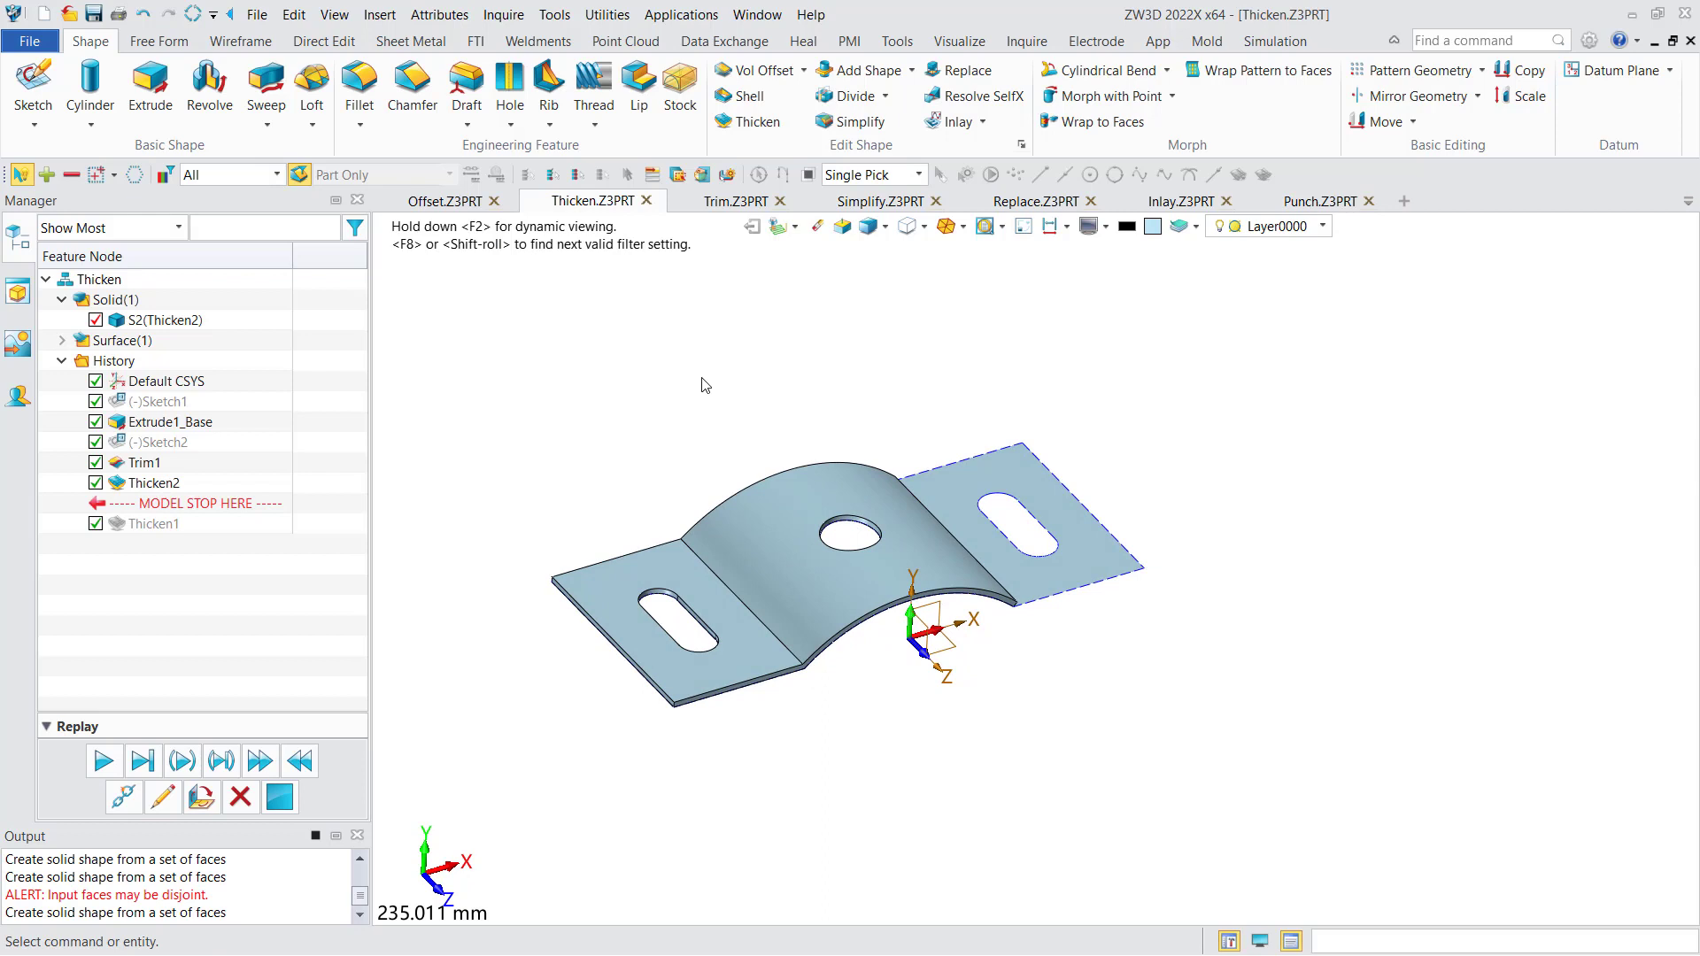
- Switch to the Trim.Z3PRT part and start a Divide with block S1 as base and the curved surface F7 as cutter
left_click(715, 211)
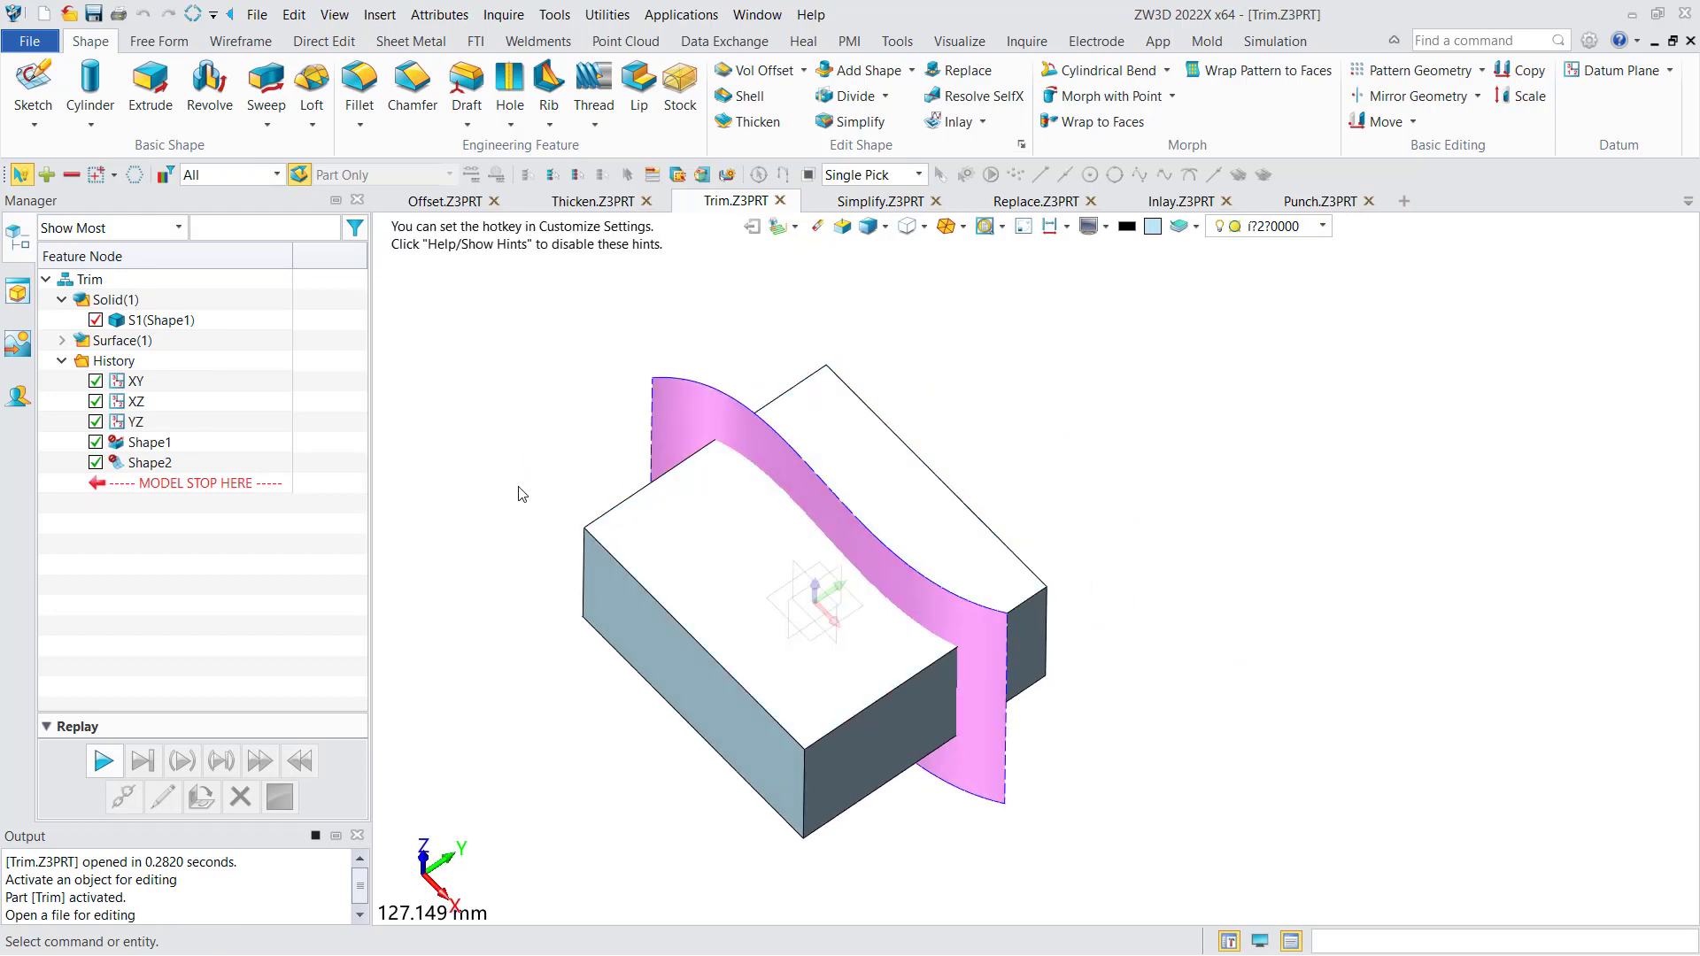
right_click_drag(519, 488, 528, 404)
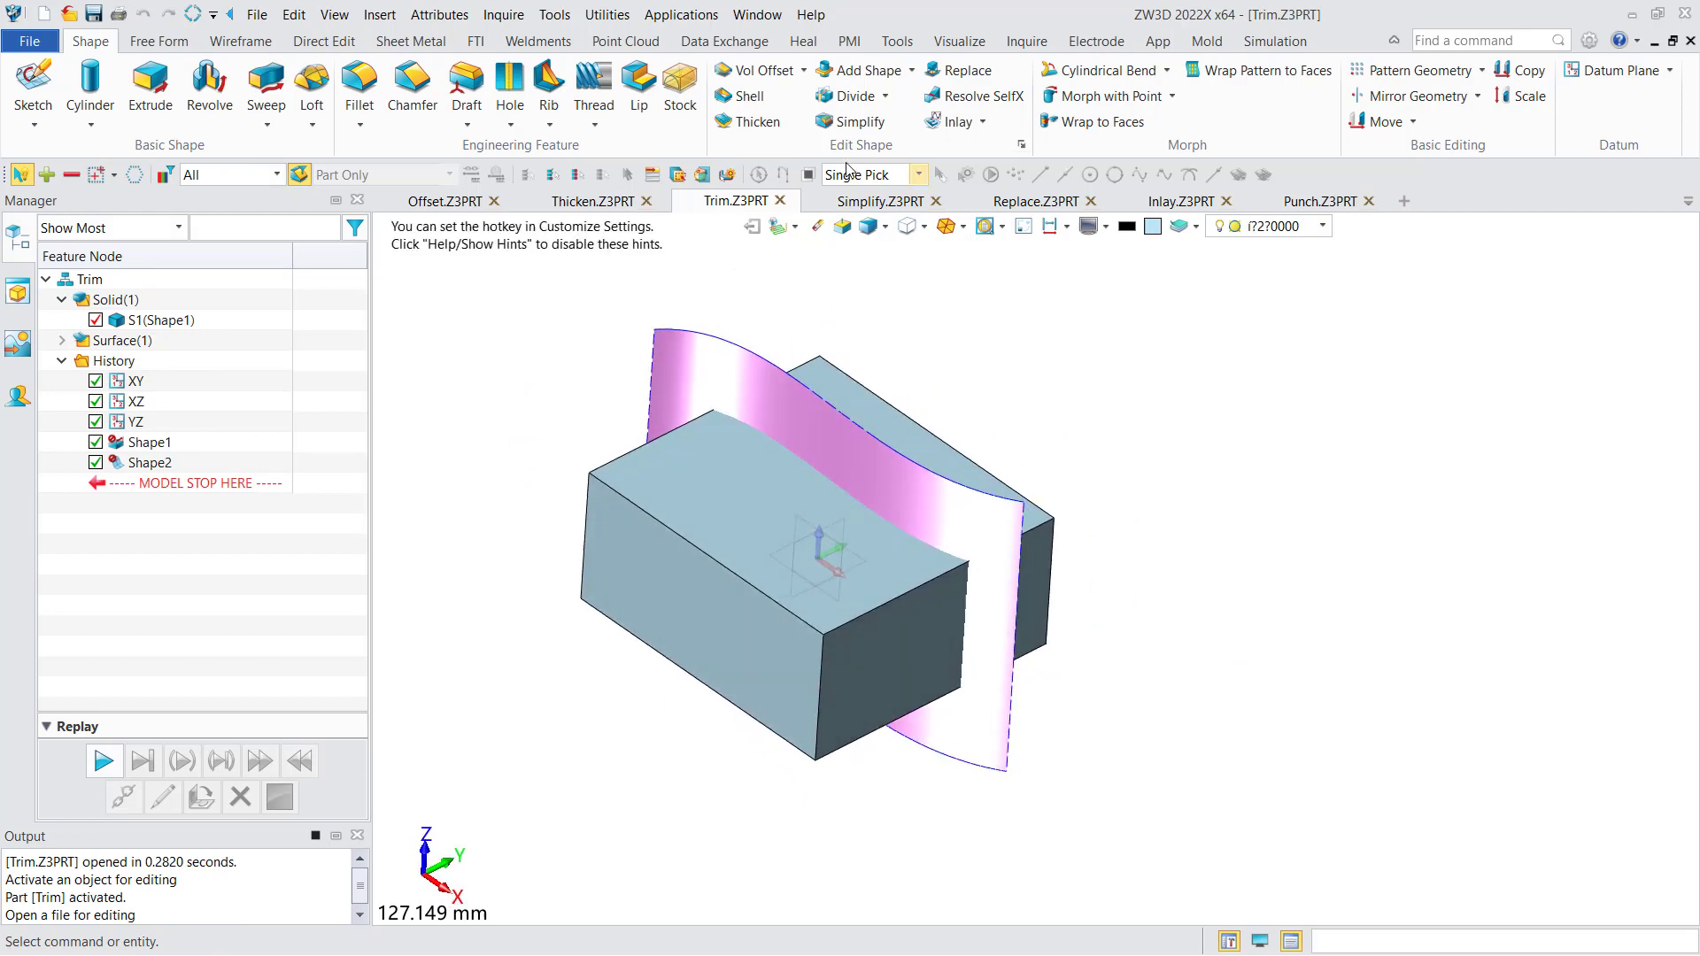
left_click(867, 99)
left_click(680, 406)
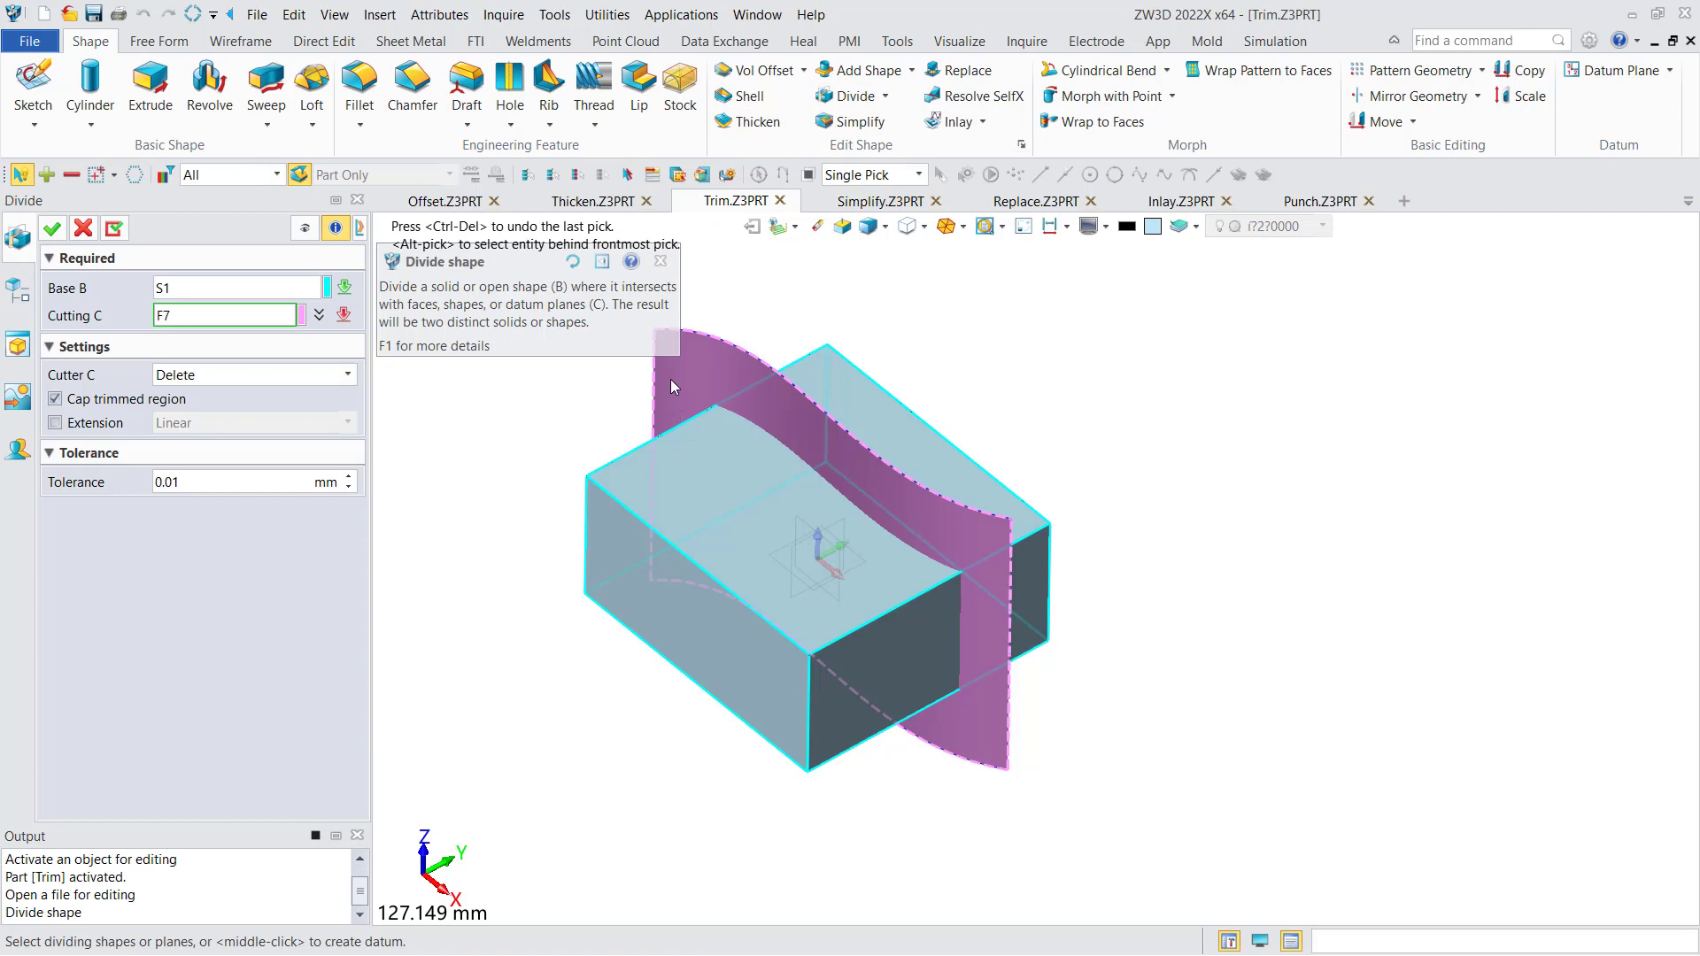
- Set the divide to keep its cutter and apply it
left_click(265, 379)
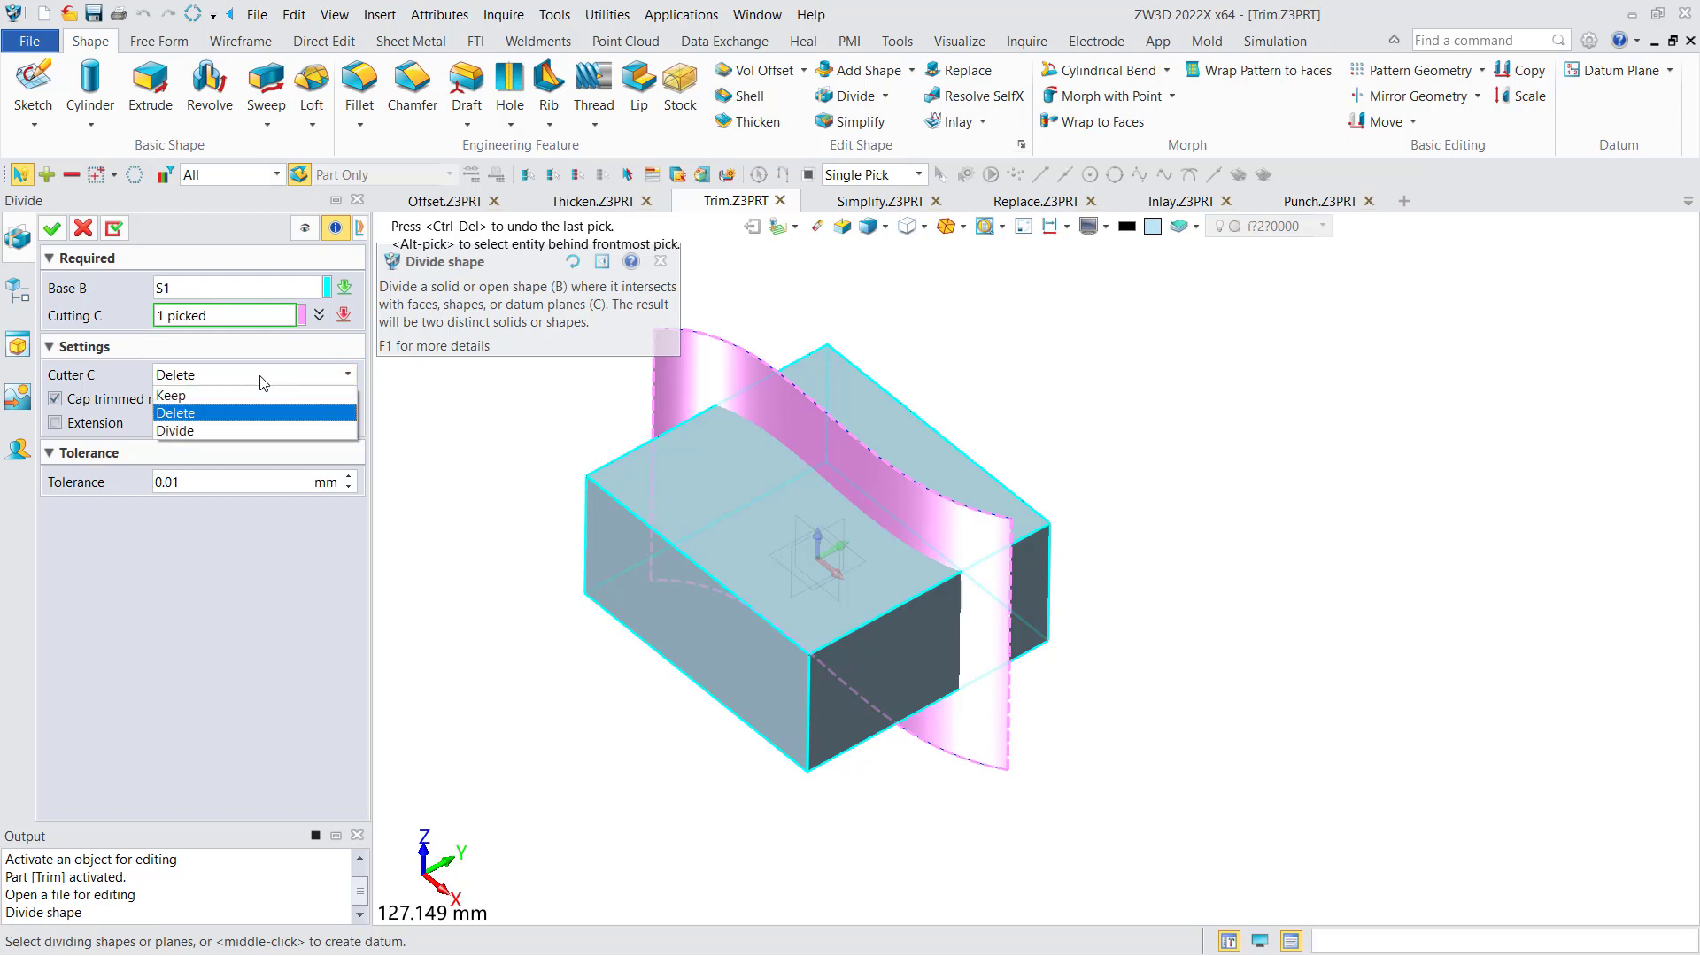
left_click(232, 379)
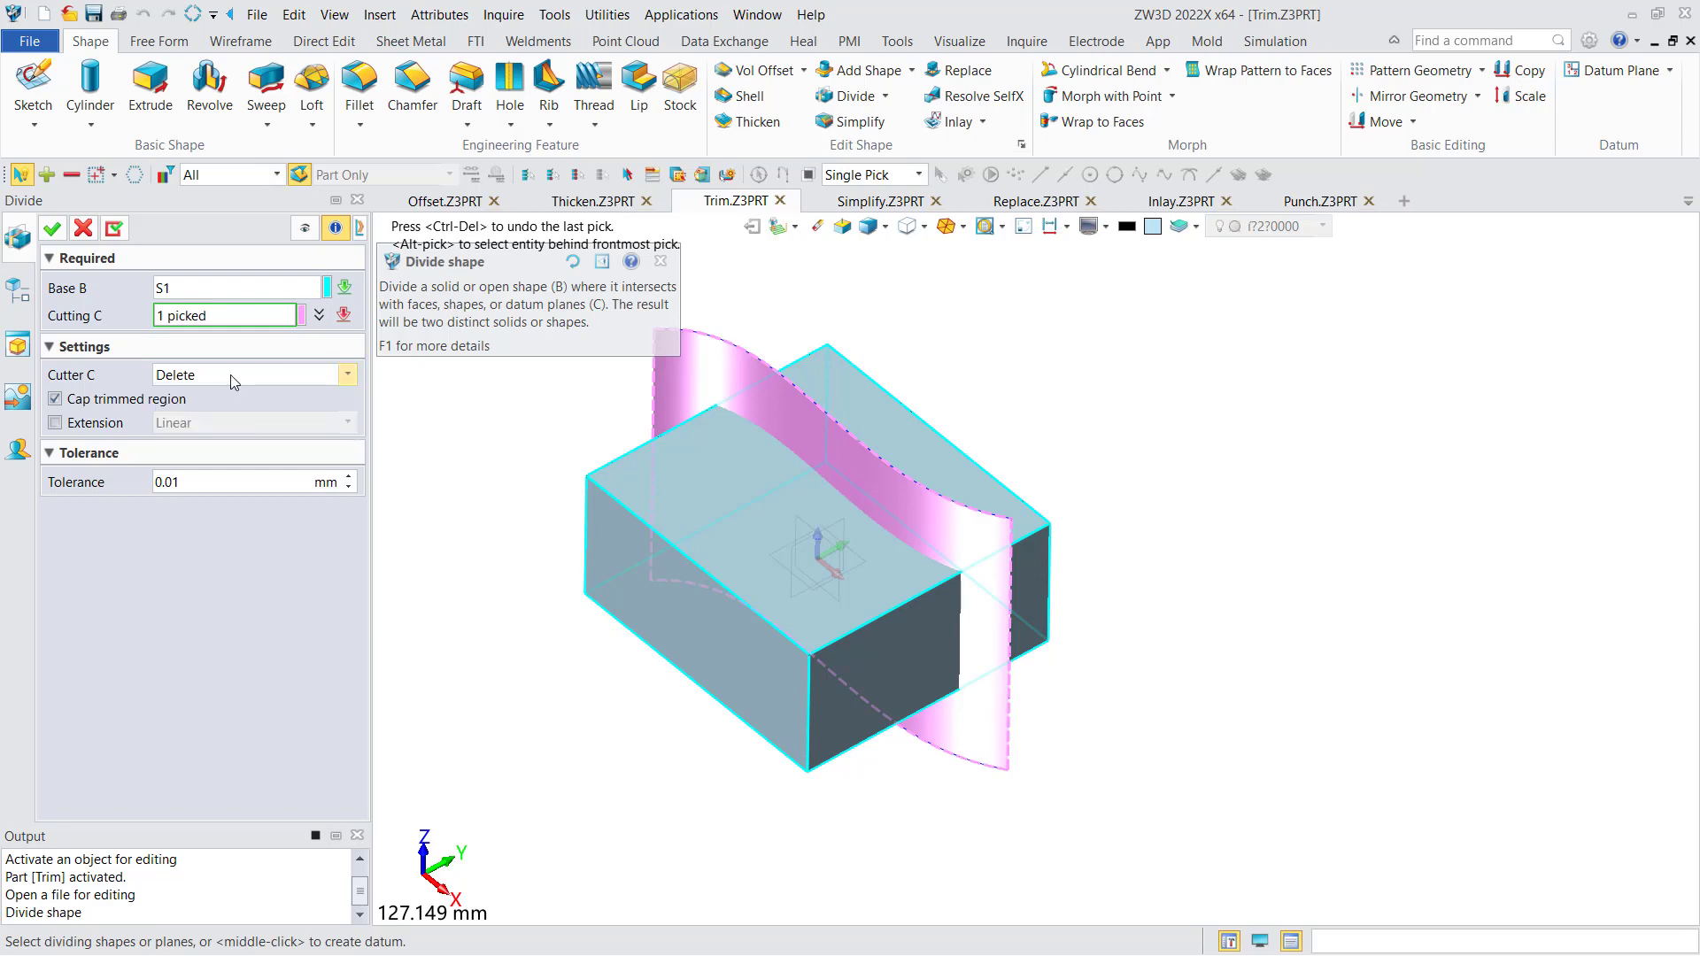
left_click(221, 377)
left_click(213, 400)
left_click(52, 228)
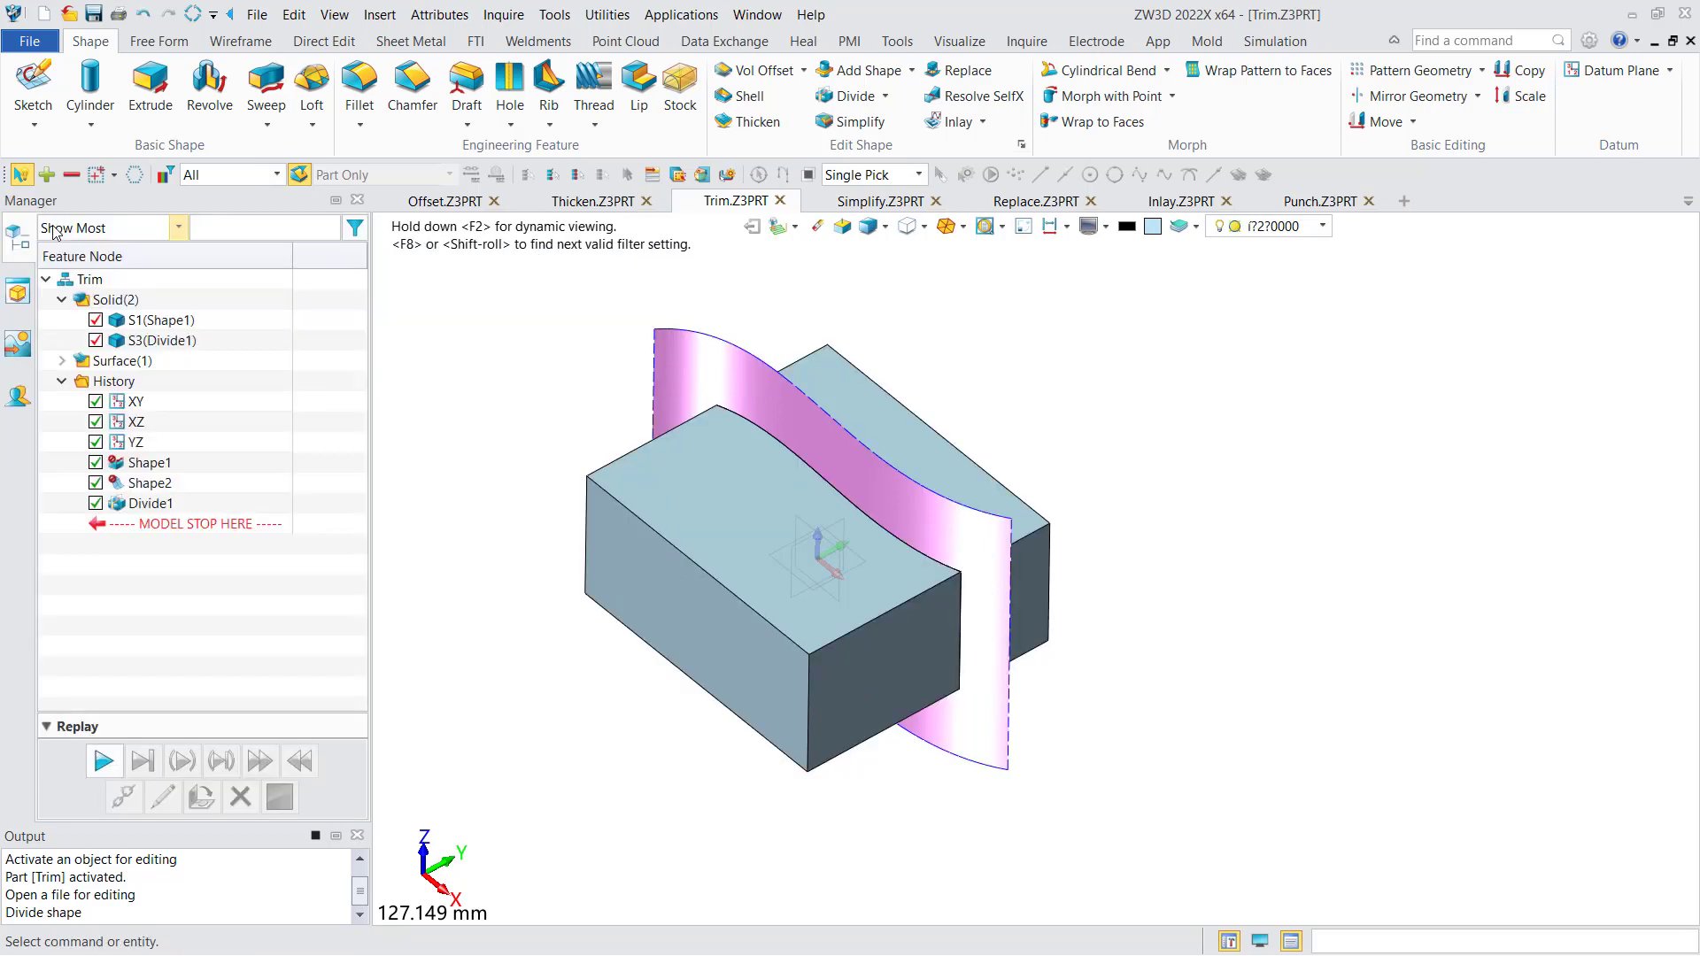
- Hide and show the divided solids S1 and S3 in turn to examine each half of the block
left_click(96, 320)
mouse_move(751, 435)
right_mouse_down()
mouse_move(746, 354)
mouse_move(746, 445)
right_mouse_up()
left_click(96, 321)
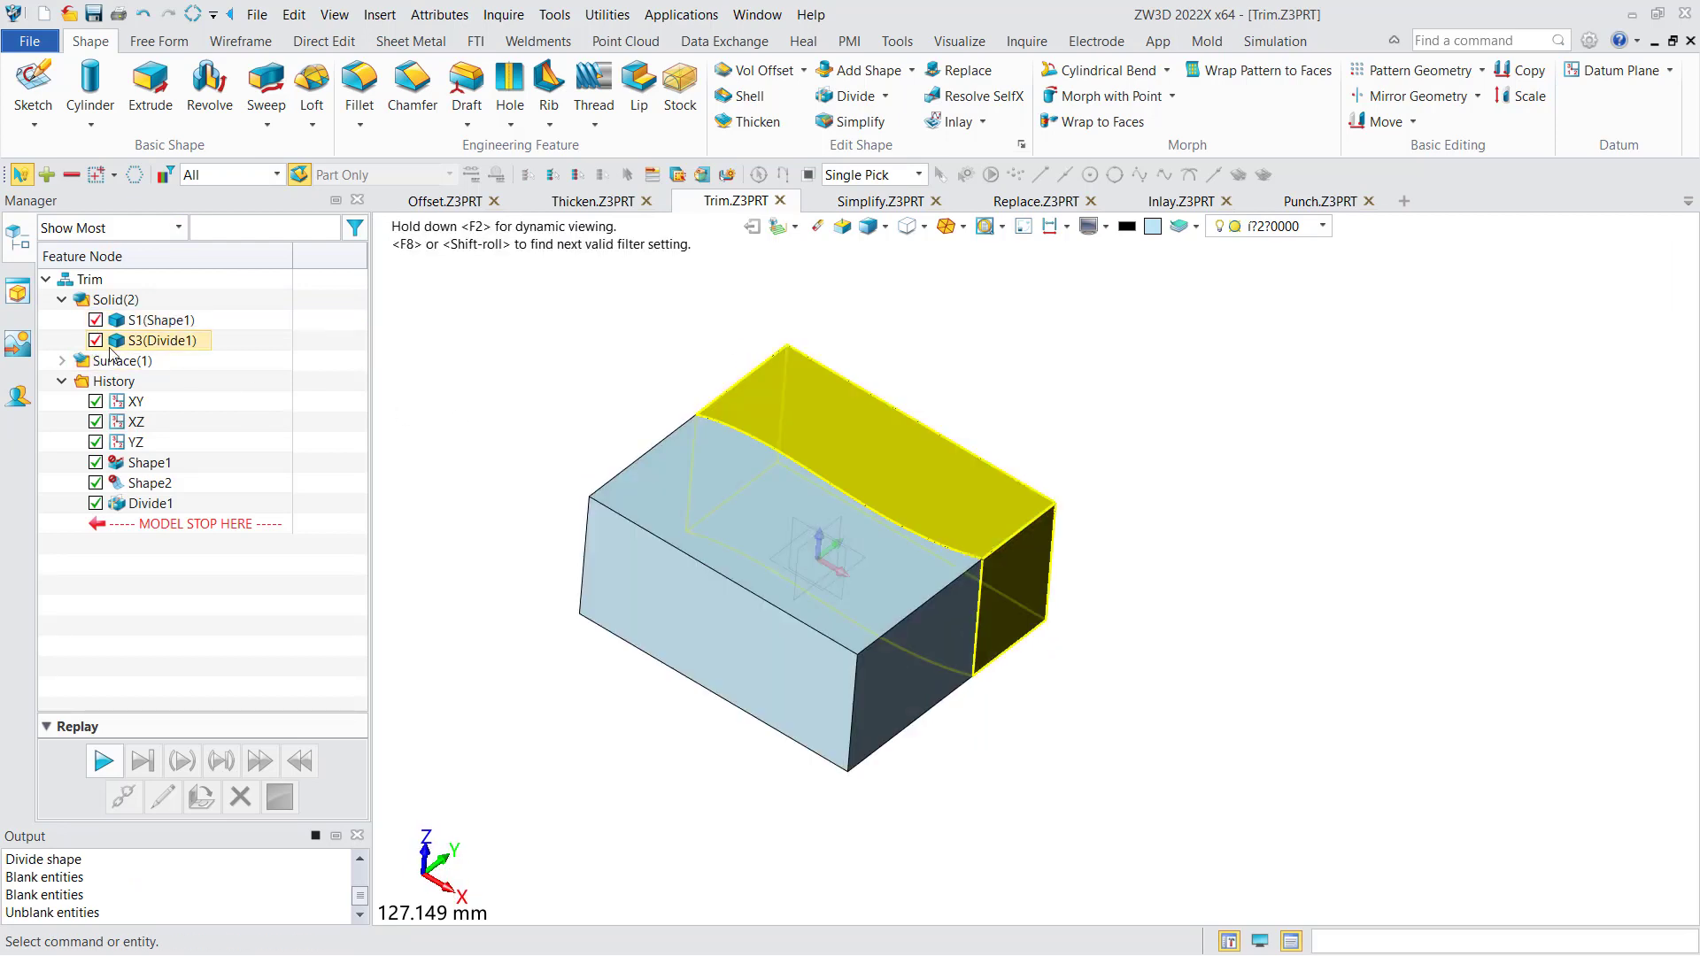
left_click(96, 320)
right_click_drag(715, 463, 585, 469)
left_click(96, 320)
left_click(95, 341)
- Redefine Divide1 with Cap trimmed region turned off
left_click(151, 503)
double_click(151, 503)
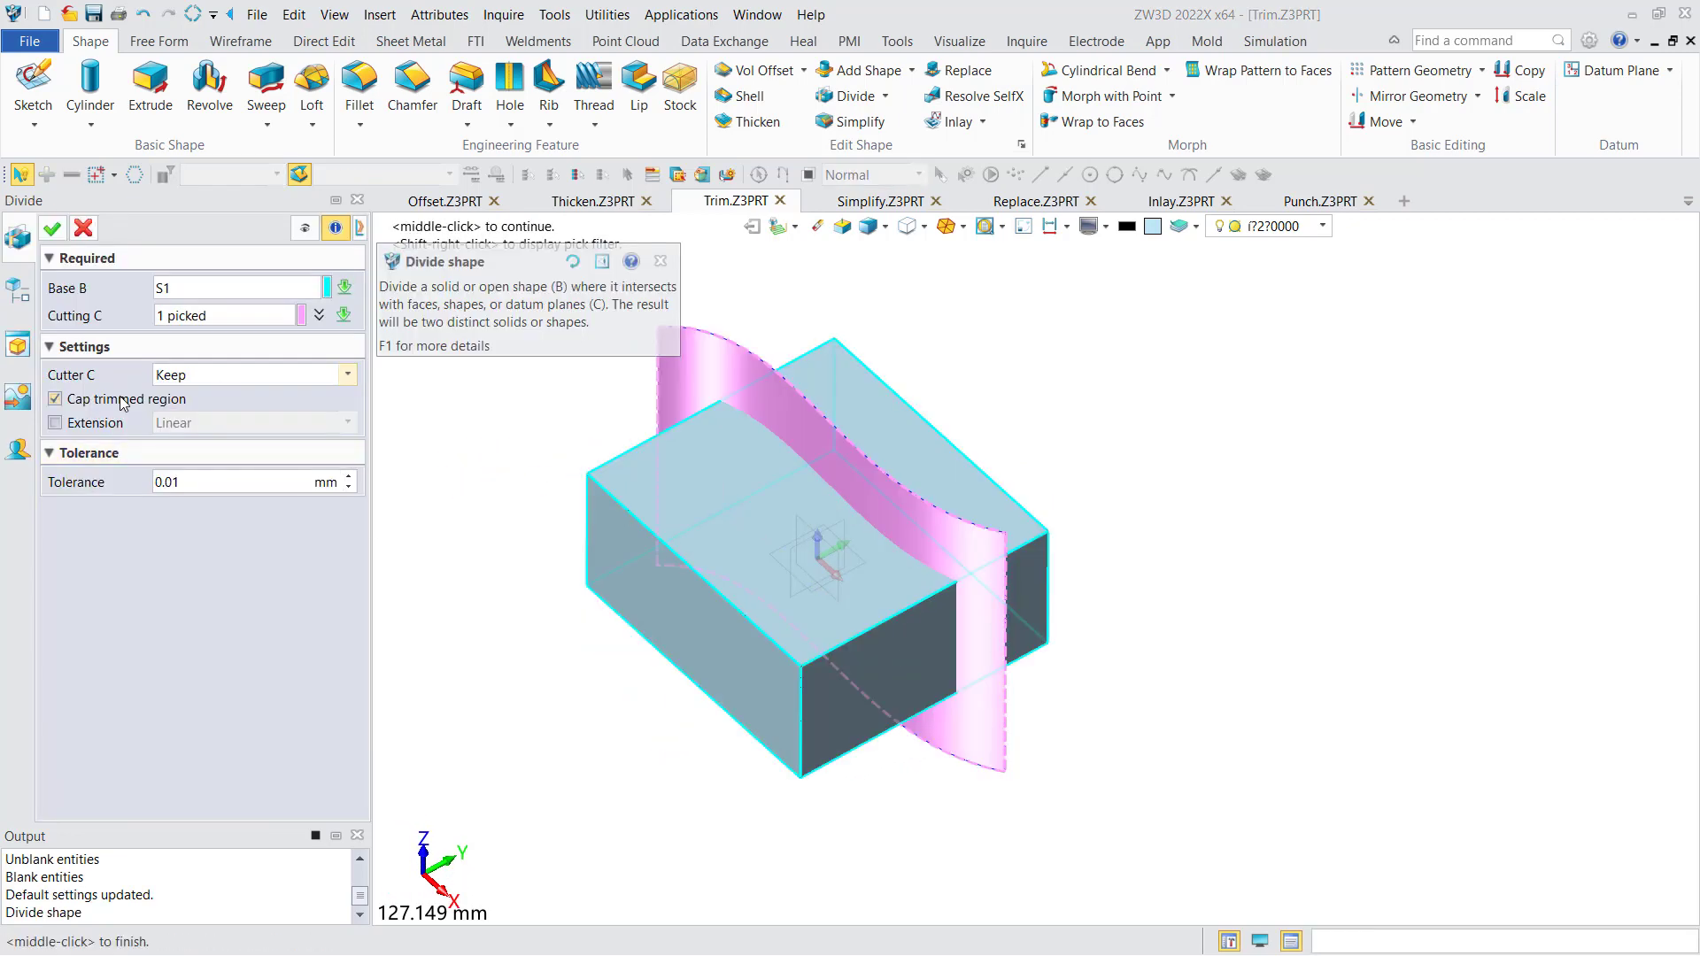
left_click(82, 229)
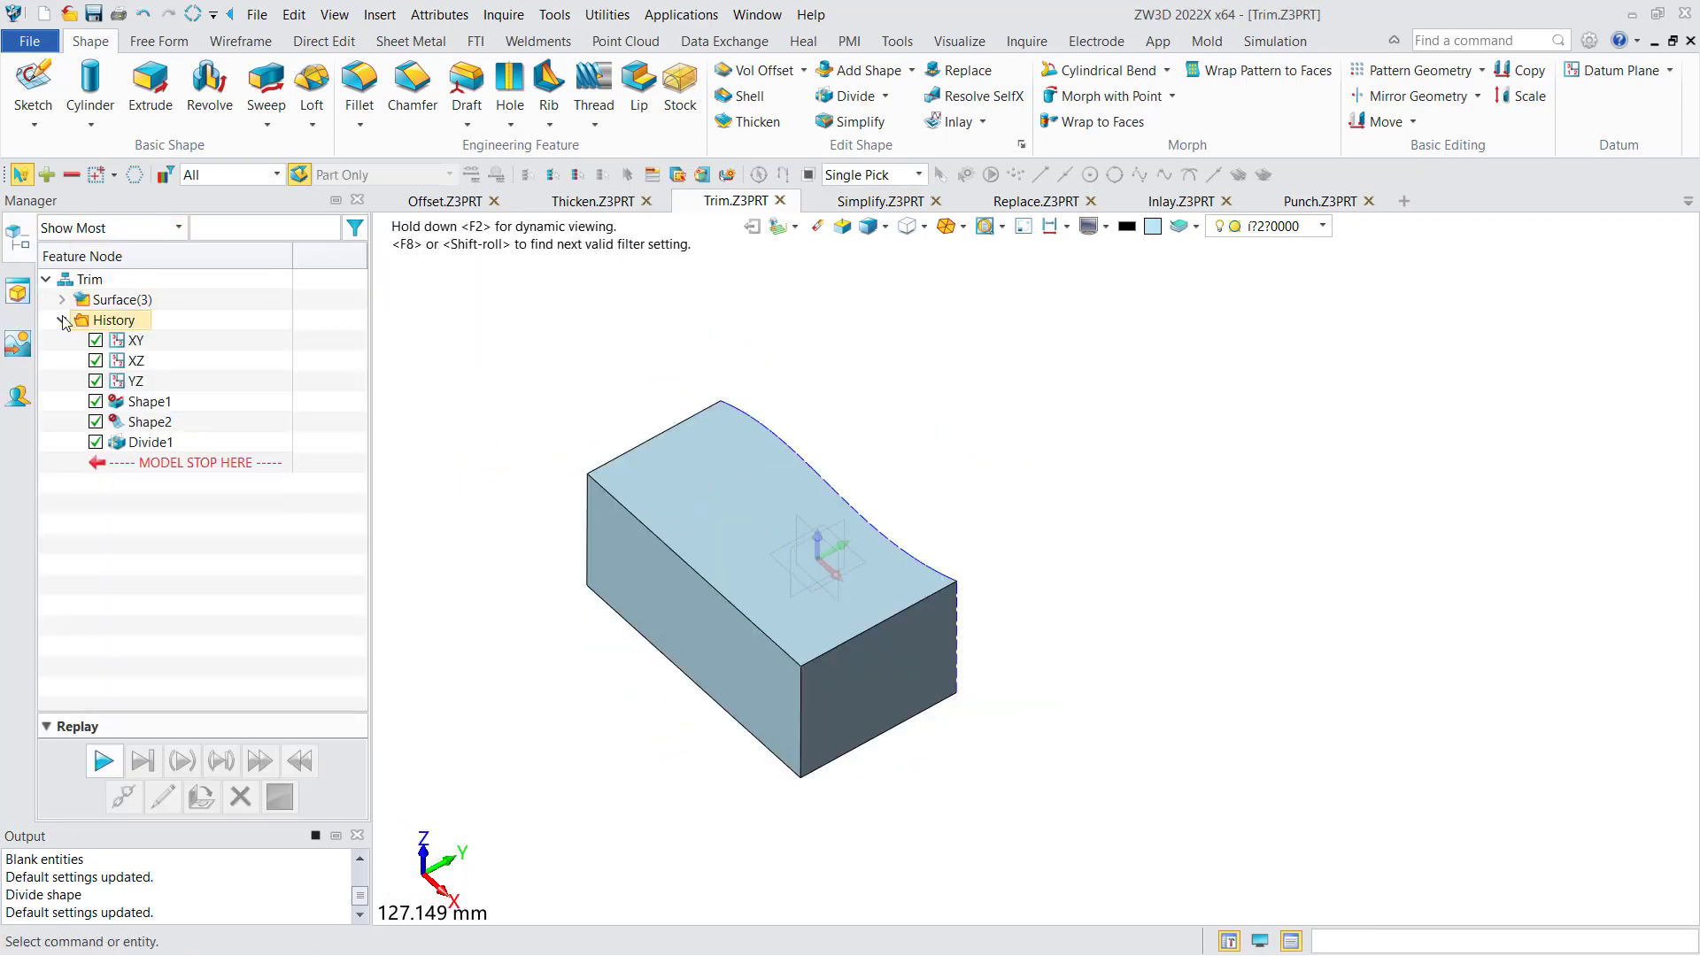
- Show and hide the surfaces SF1, SF2 and SF3 in turn to examine the uncapped halves of the divided block
right_click_drag(626, 435, 596, 463)
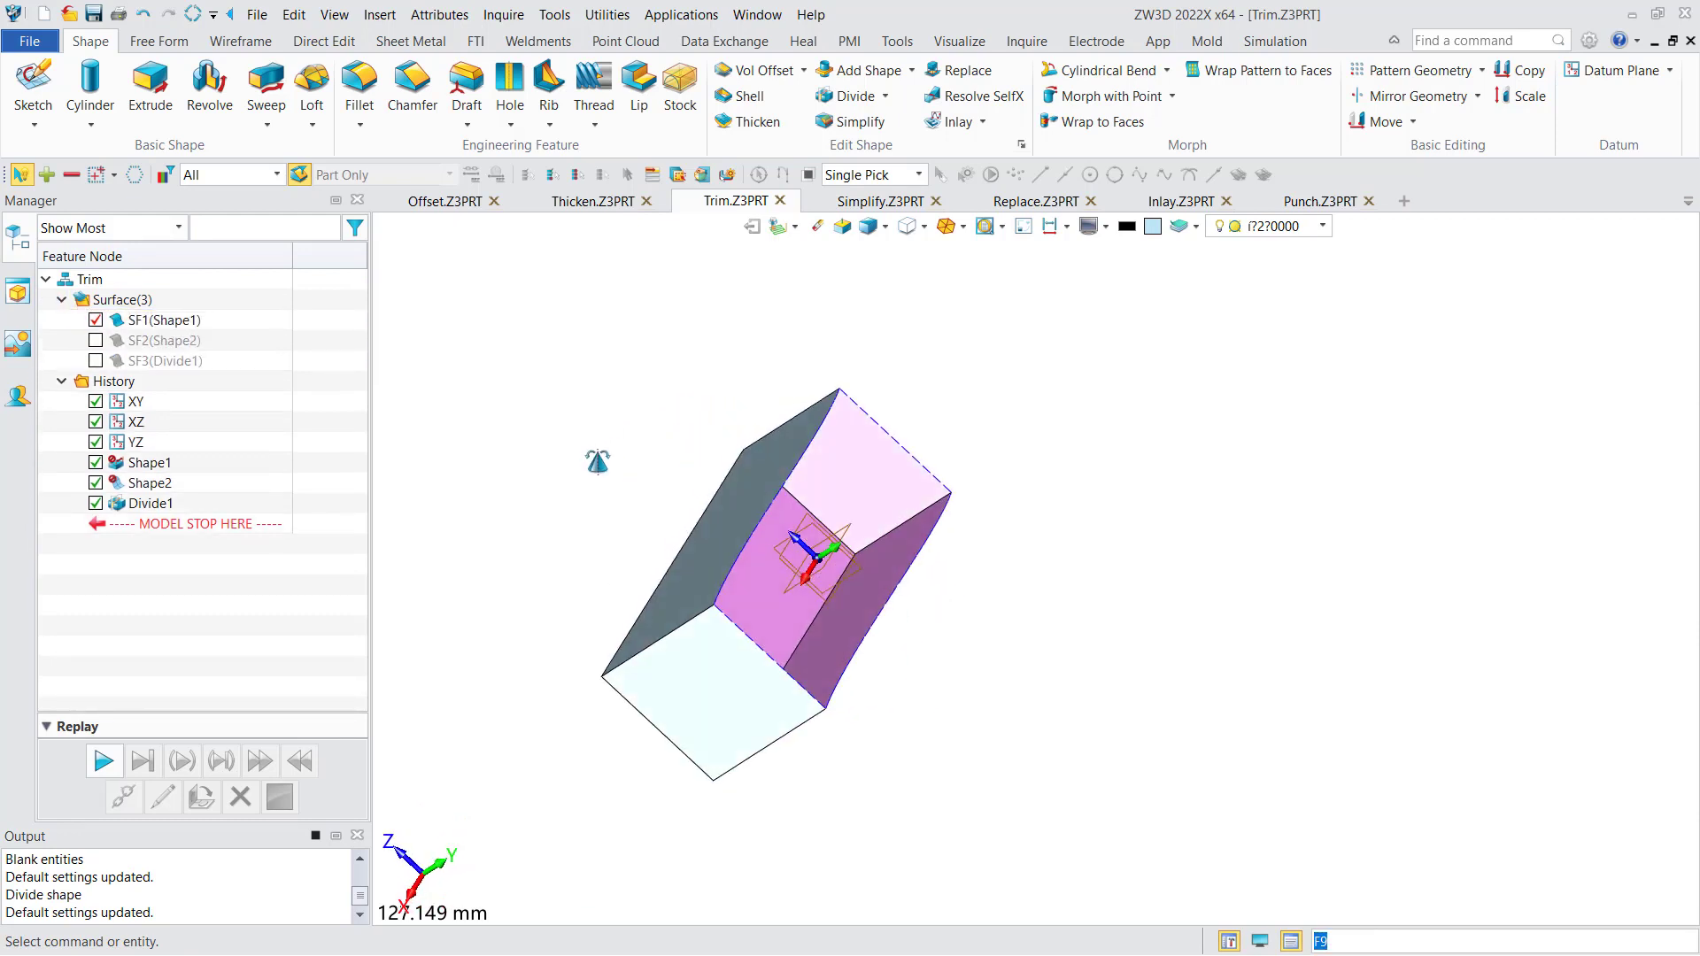
left_click(96, 340)
right_click_drag(497, 426, 575, 434)
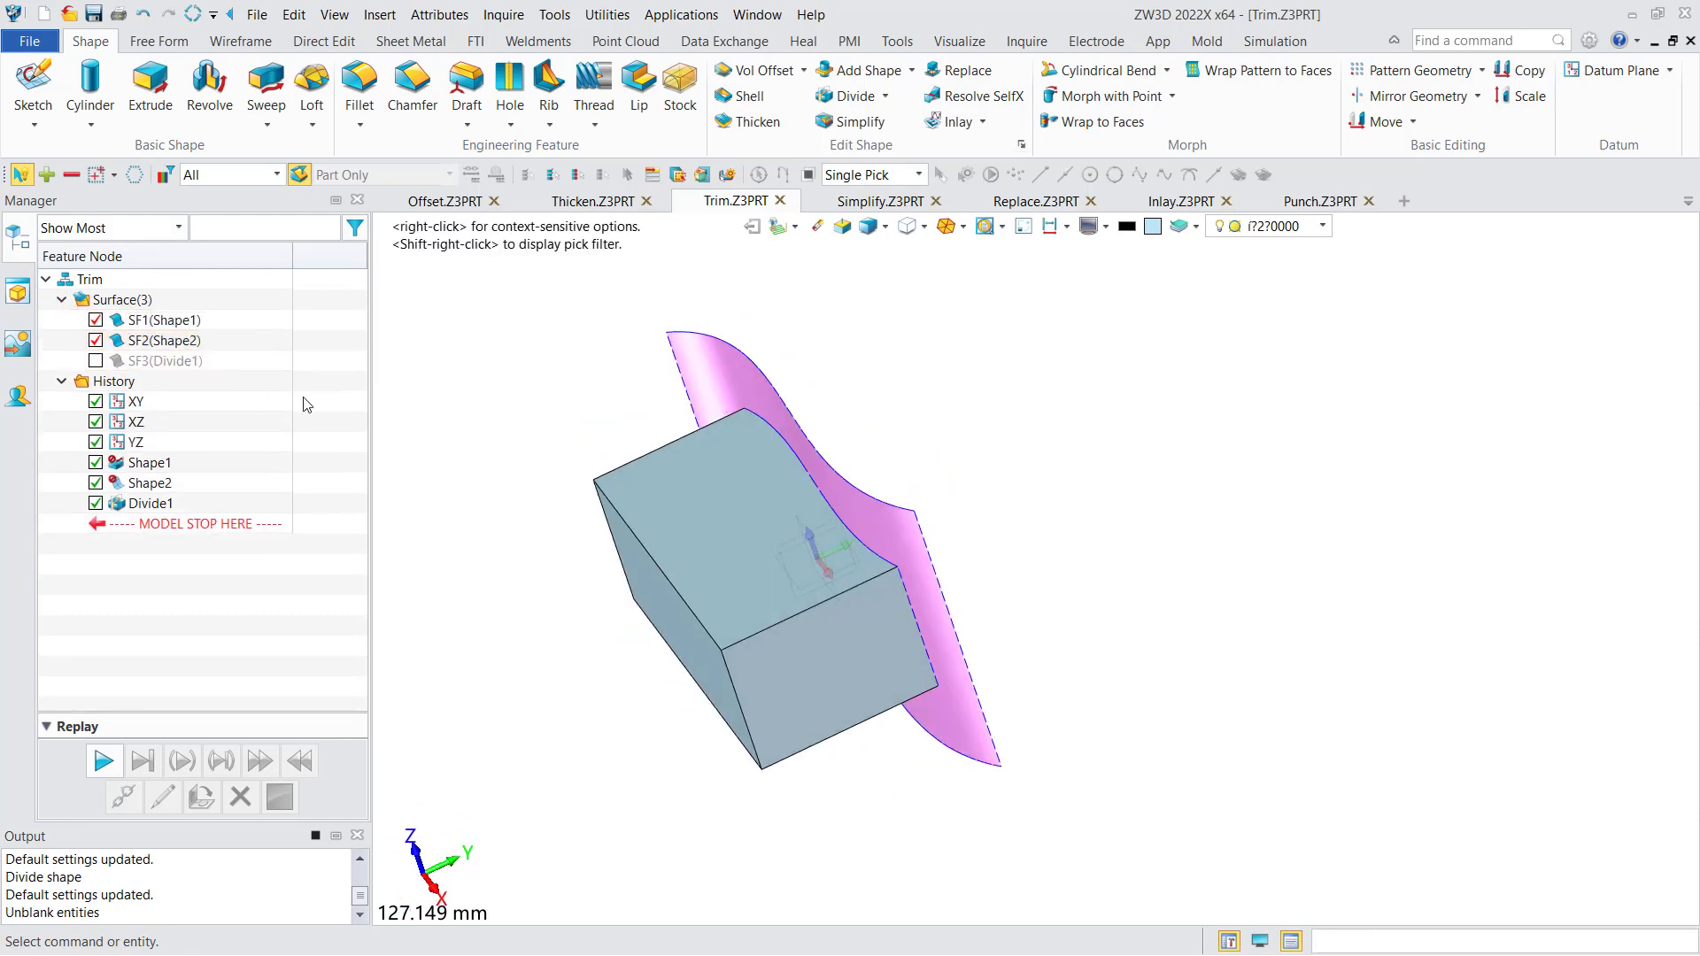
left_click(96, 360)
left_click(96, 340)
right_click_drag(748, 427, 664, 467)
left_click(95, 321)
middle_click_drag(493, 424, 482, 463)
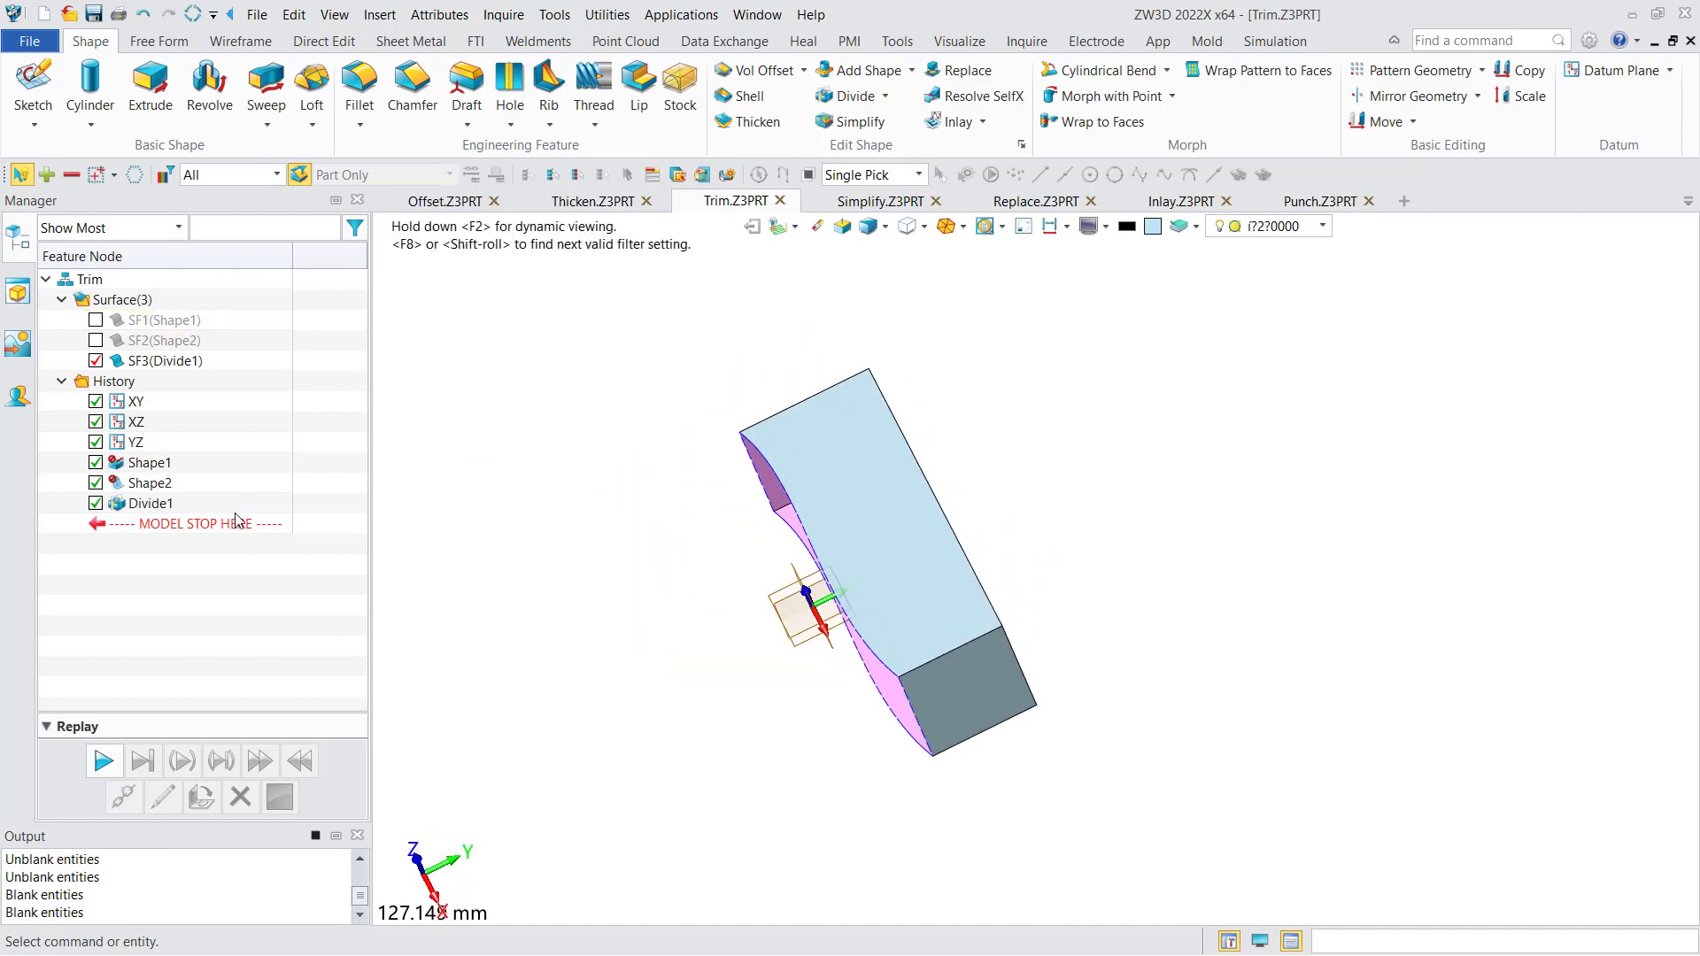
- Roll the history back to before Divide1 and show the block S1 and the curved cutting surface SF2
left_click_drag(227, 523, 221, 502)
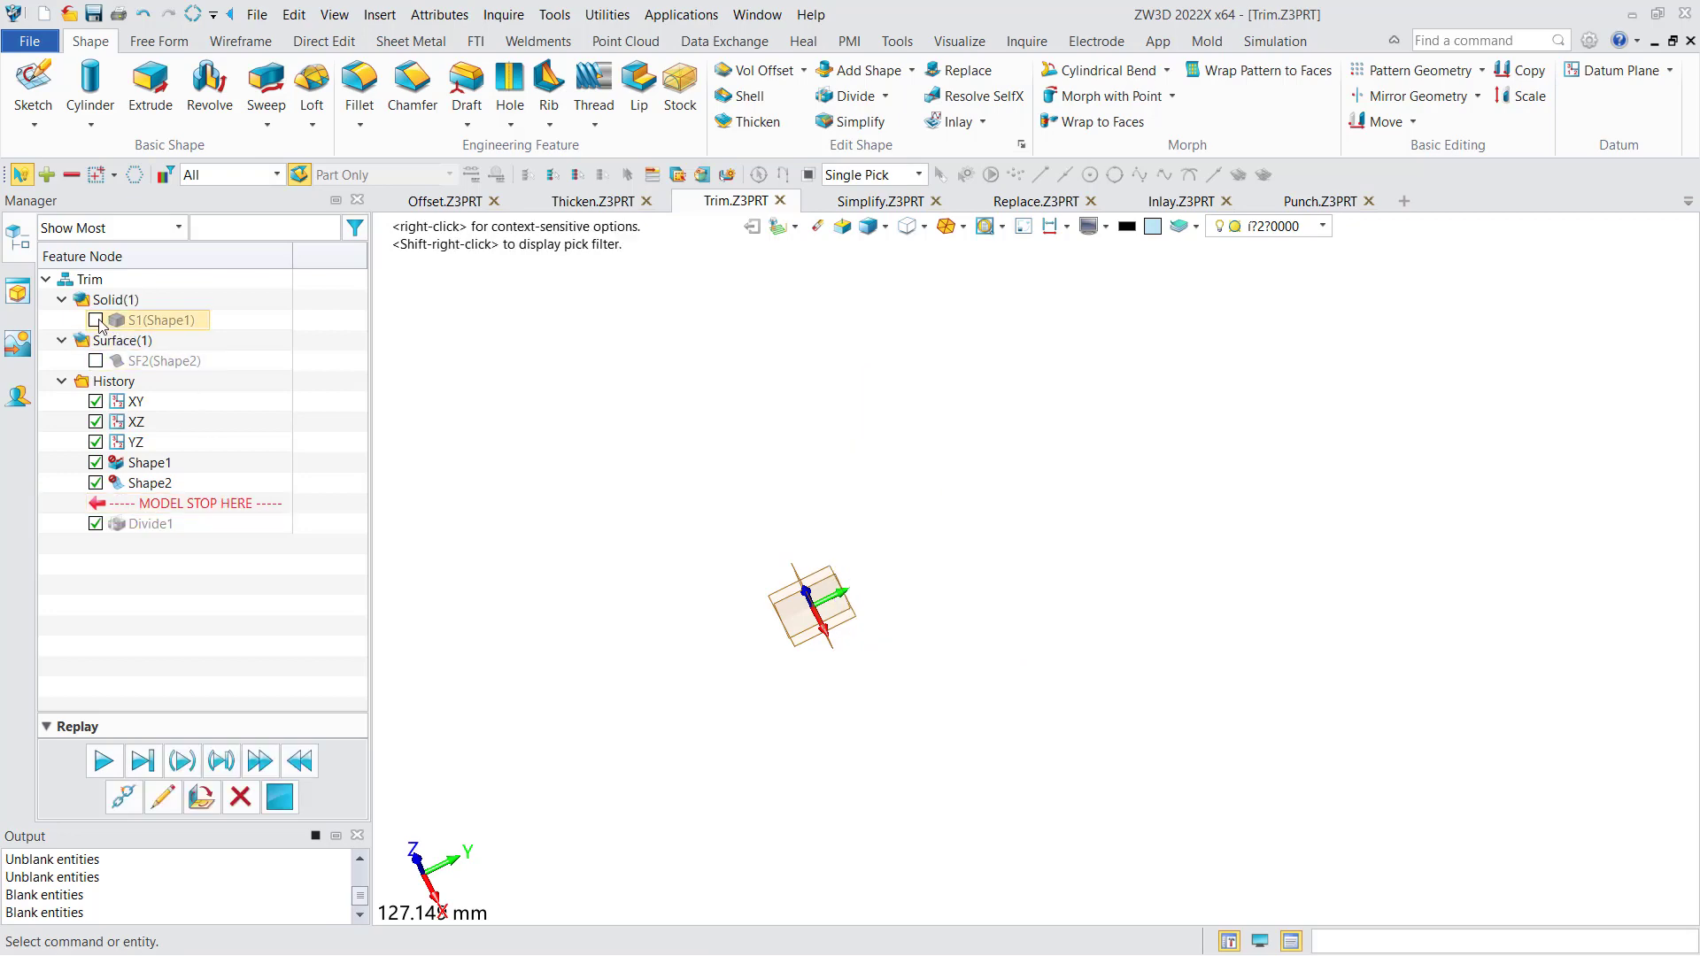
left_click(884, 95)
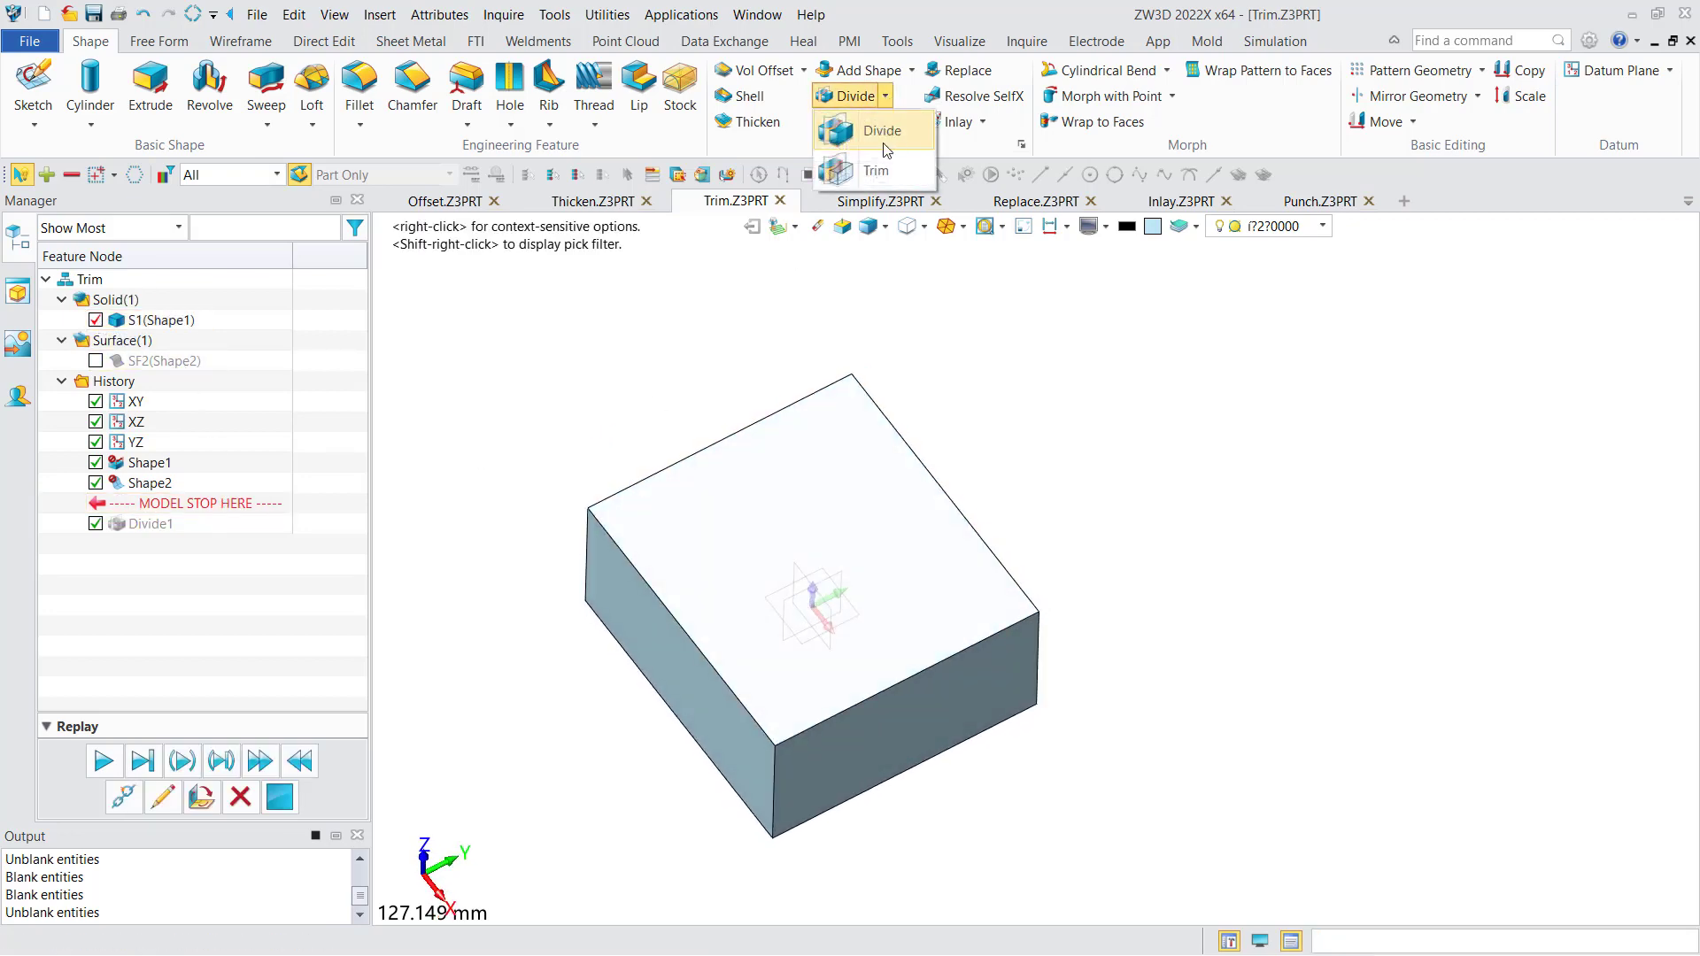
left_click(855, 165)
left_click(88, 227)
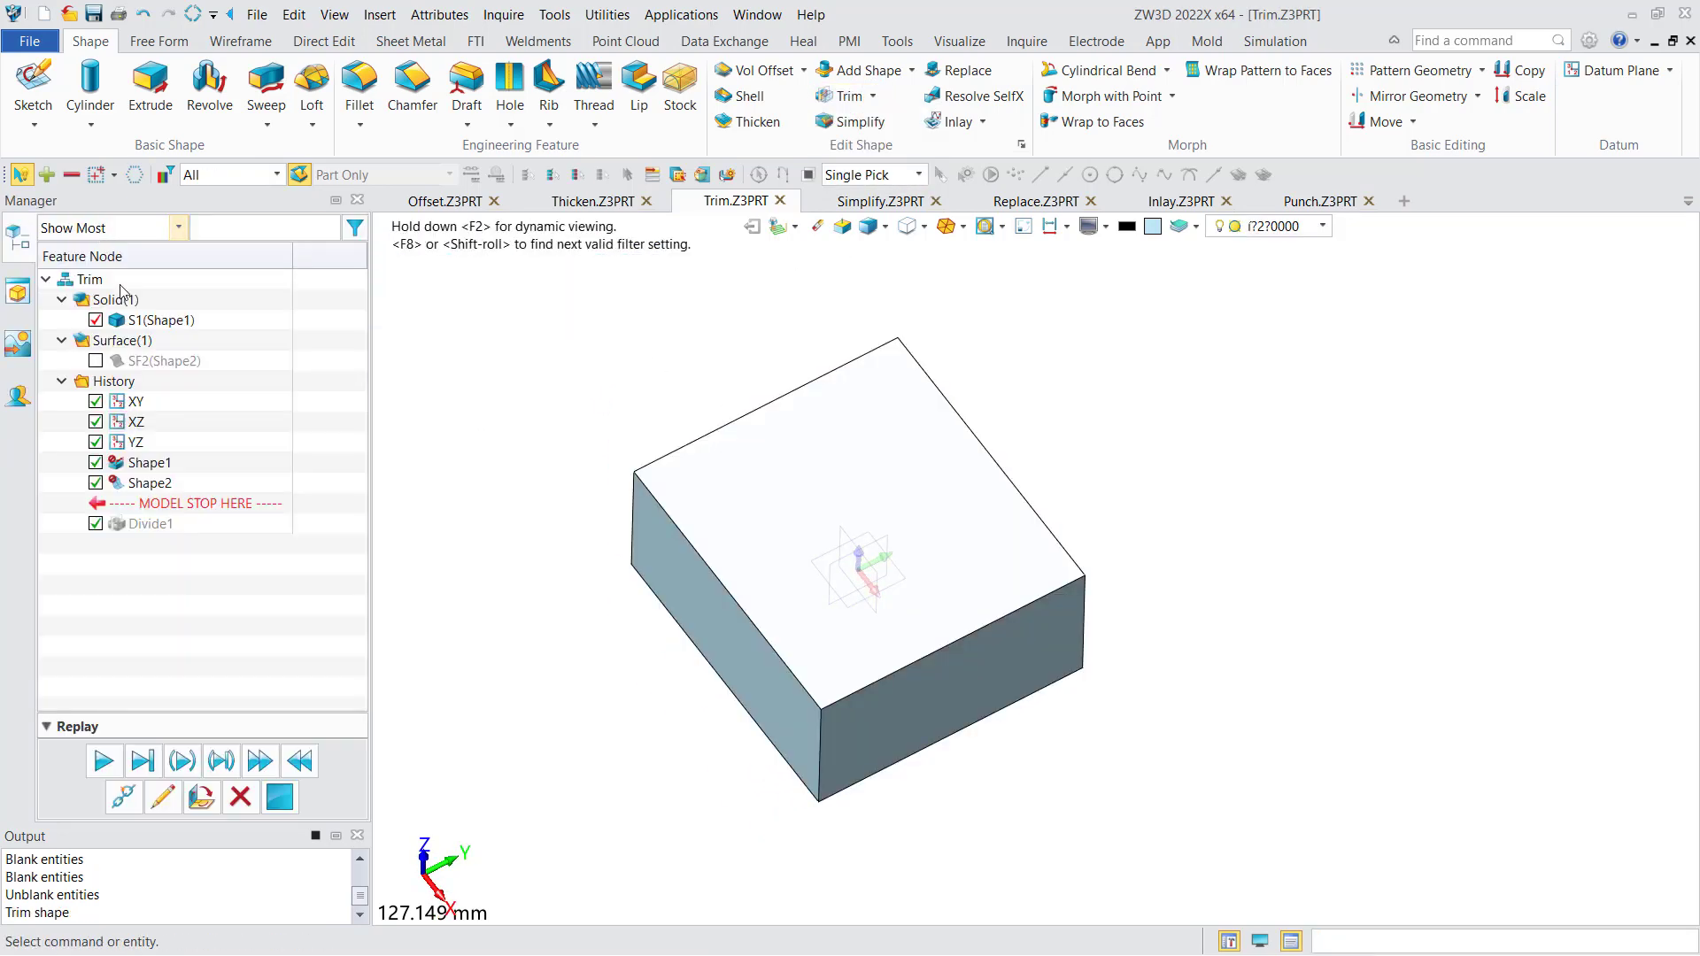
left_click(94, 361)
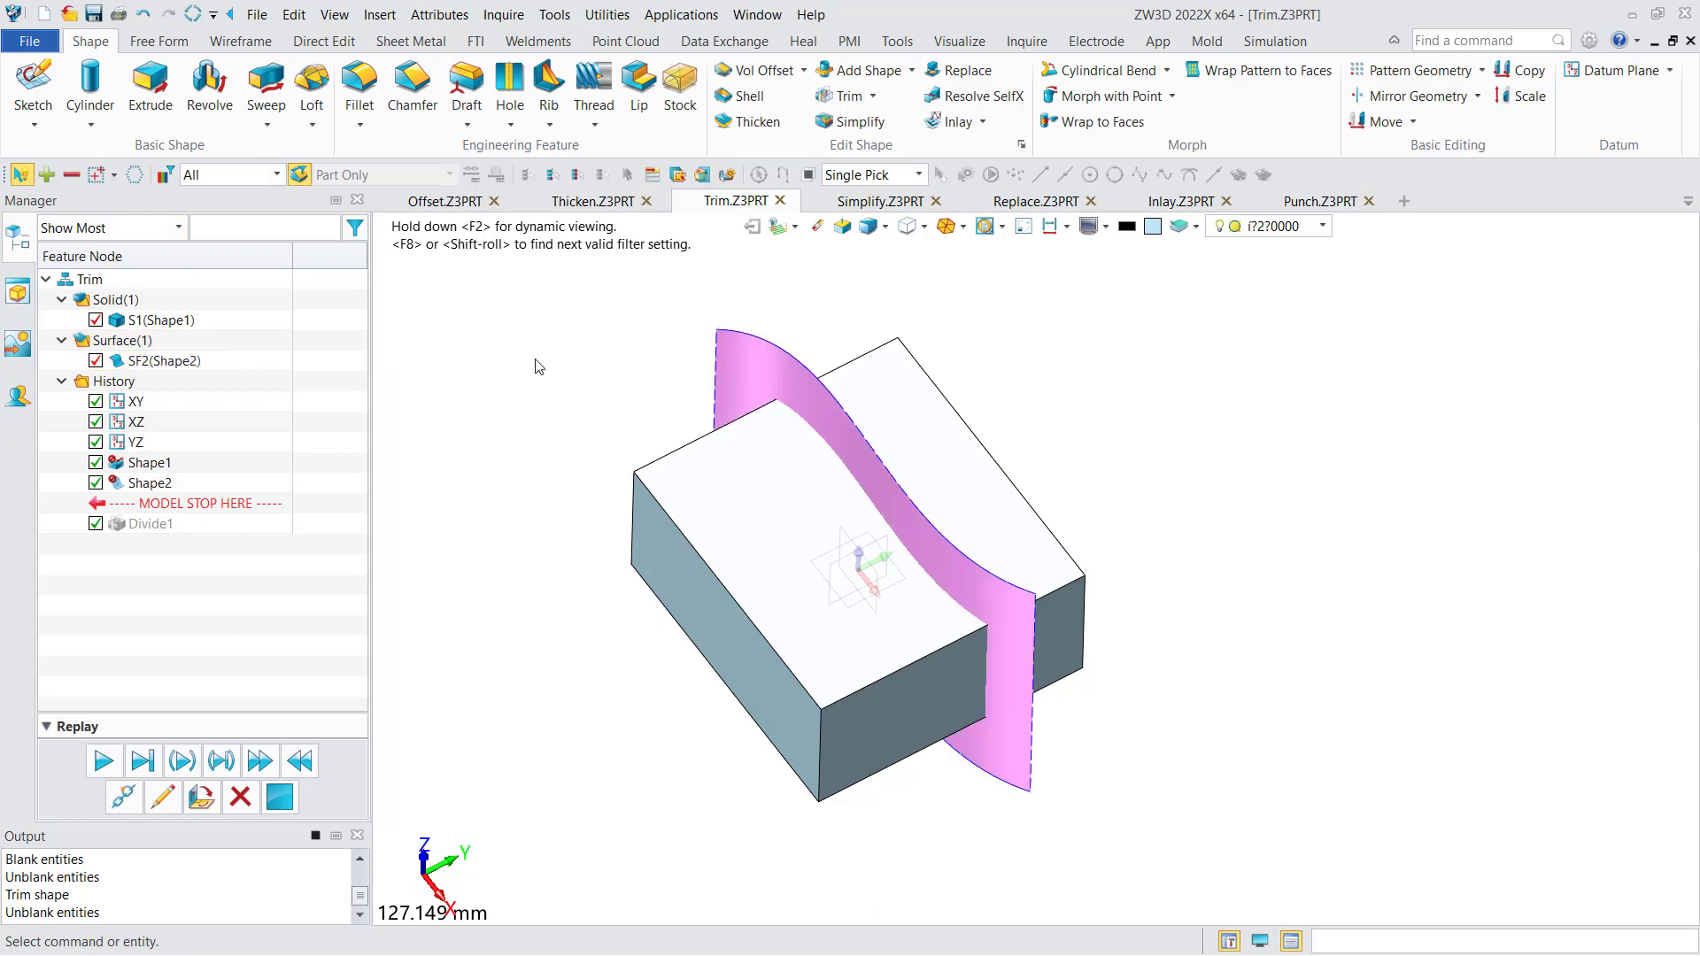
- Trim the block S1 with the curved surface, flipping the side to keep and leaving the trimmed region capped
left_click(849, 95)
left_click(776, 530)
left_click(783, 390)
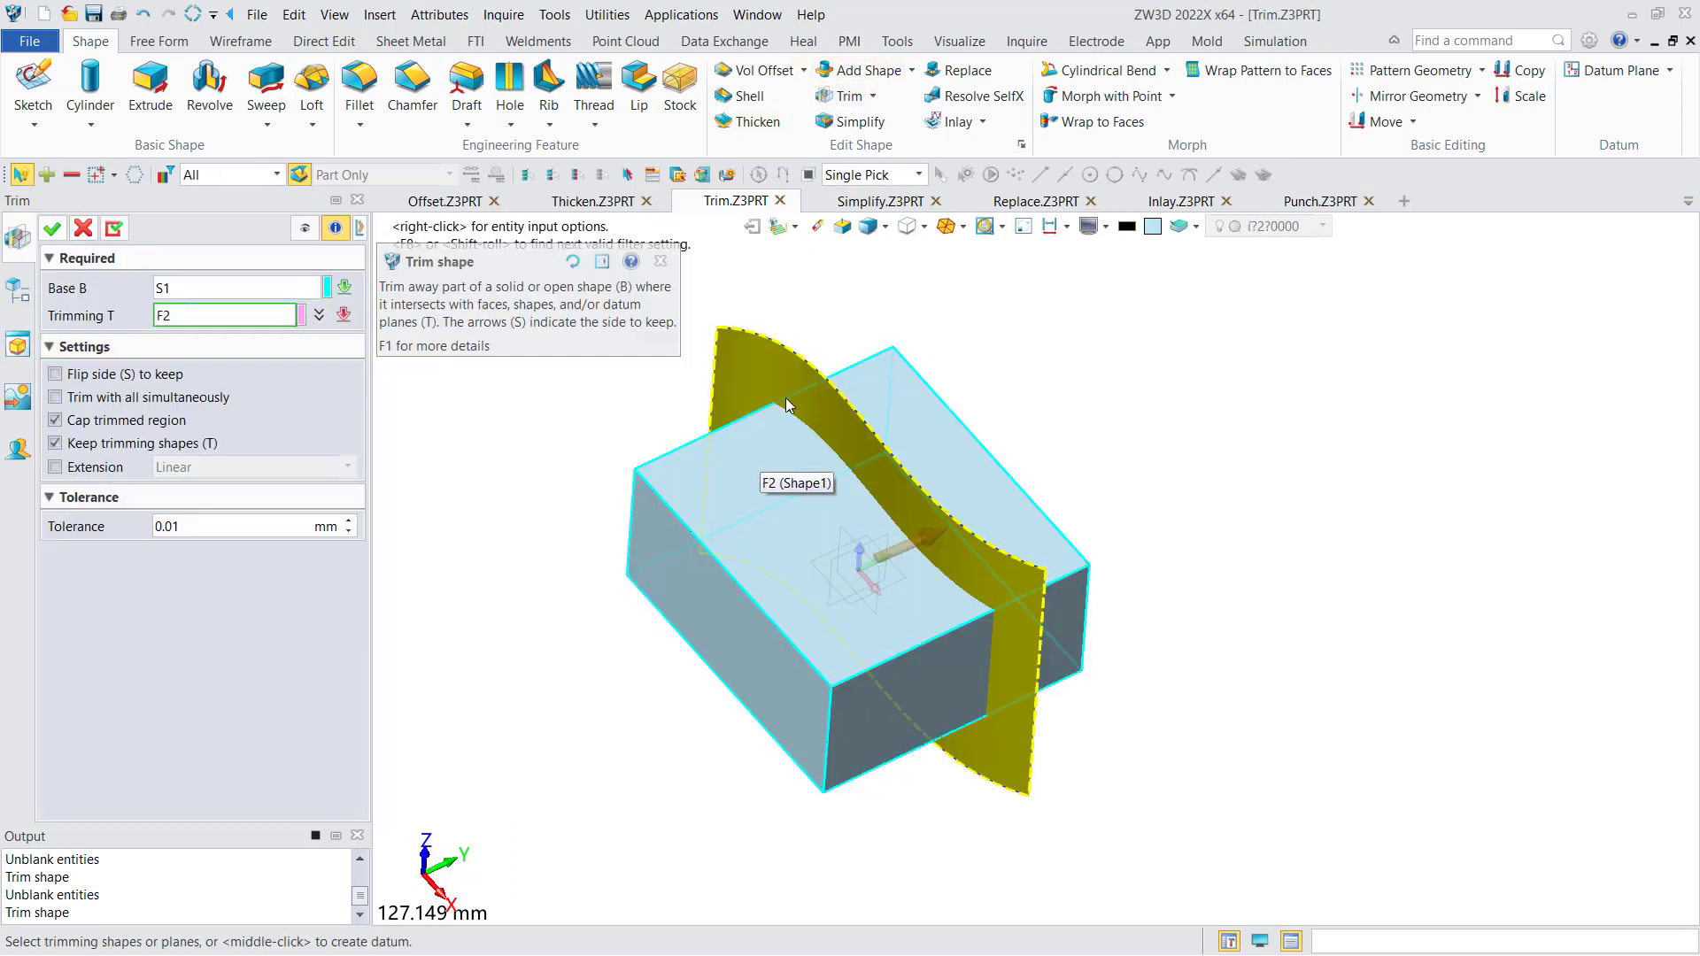
left_click(783, 389)
middle_click_drag(726, 383, 637, 427)
mouse_move(637, 428)
right_mouse_down()
mouse_move(626, 413)
mouse_move(641, 429)
right_mouse_up()
middle_click_drag(641, 428, 690, 412)
scroll(690, 412, "down", 1)
right_click_drag(691, 412, 685, 411)
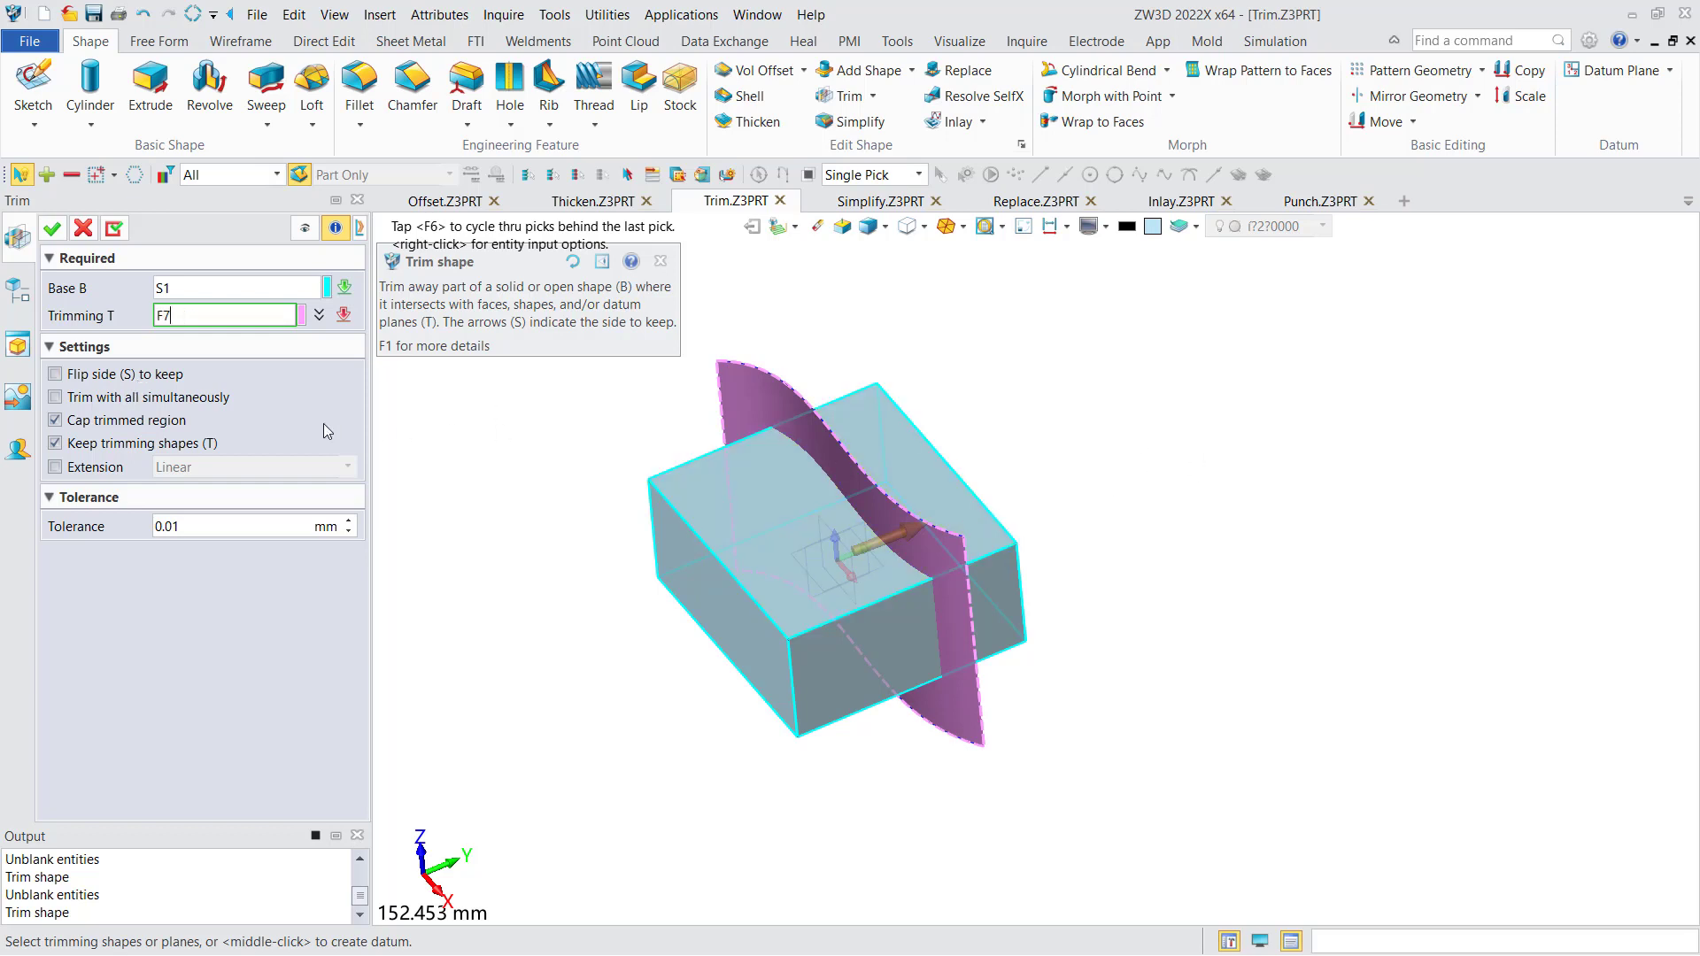
left_click(124, 376)
left_click(698, 577)
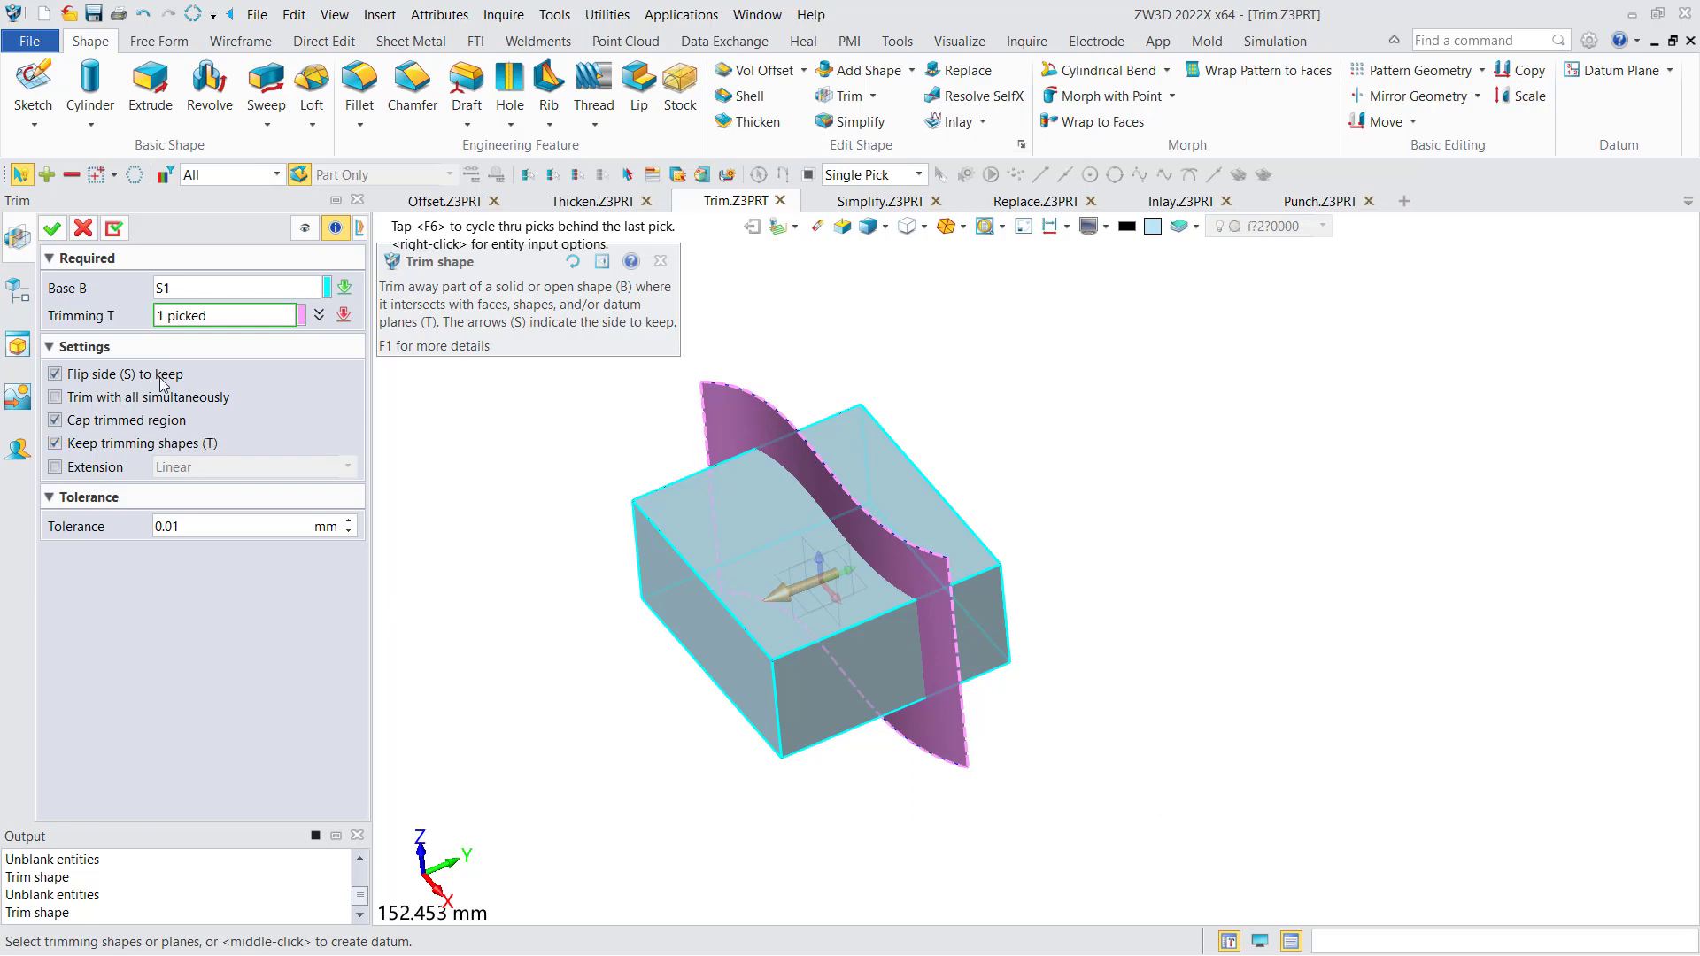
left_click(52, 229)
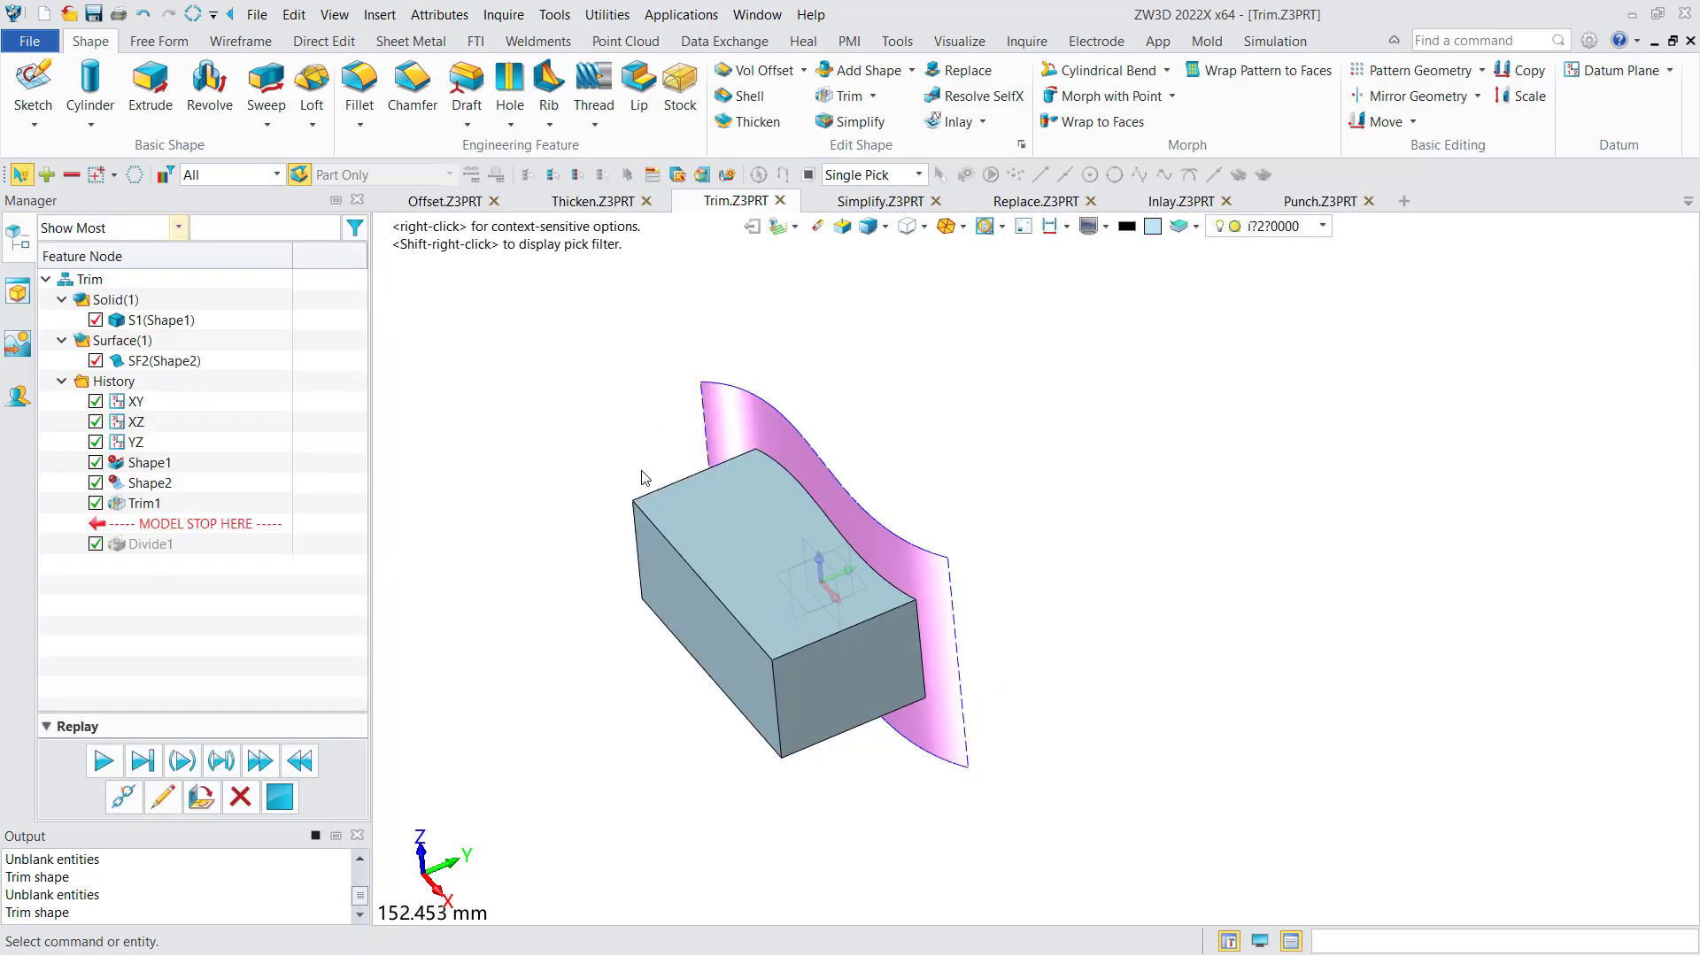
- Hide the cutting surface SF2 to examine the trimmed block on its own
left_click(96, 360)
right_click_drag(691, 475, 672, 466)
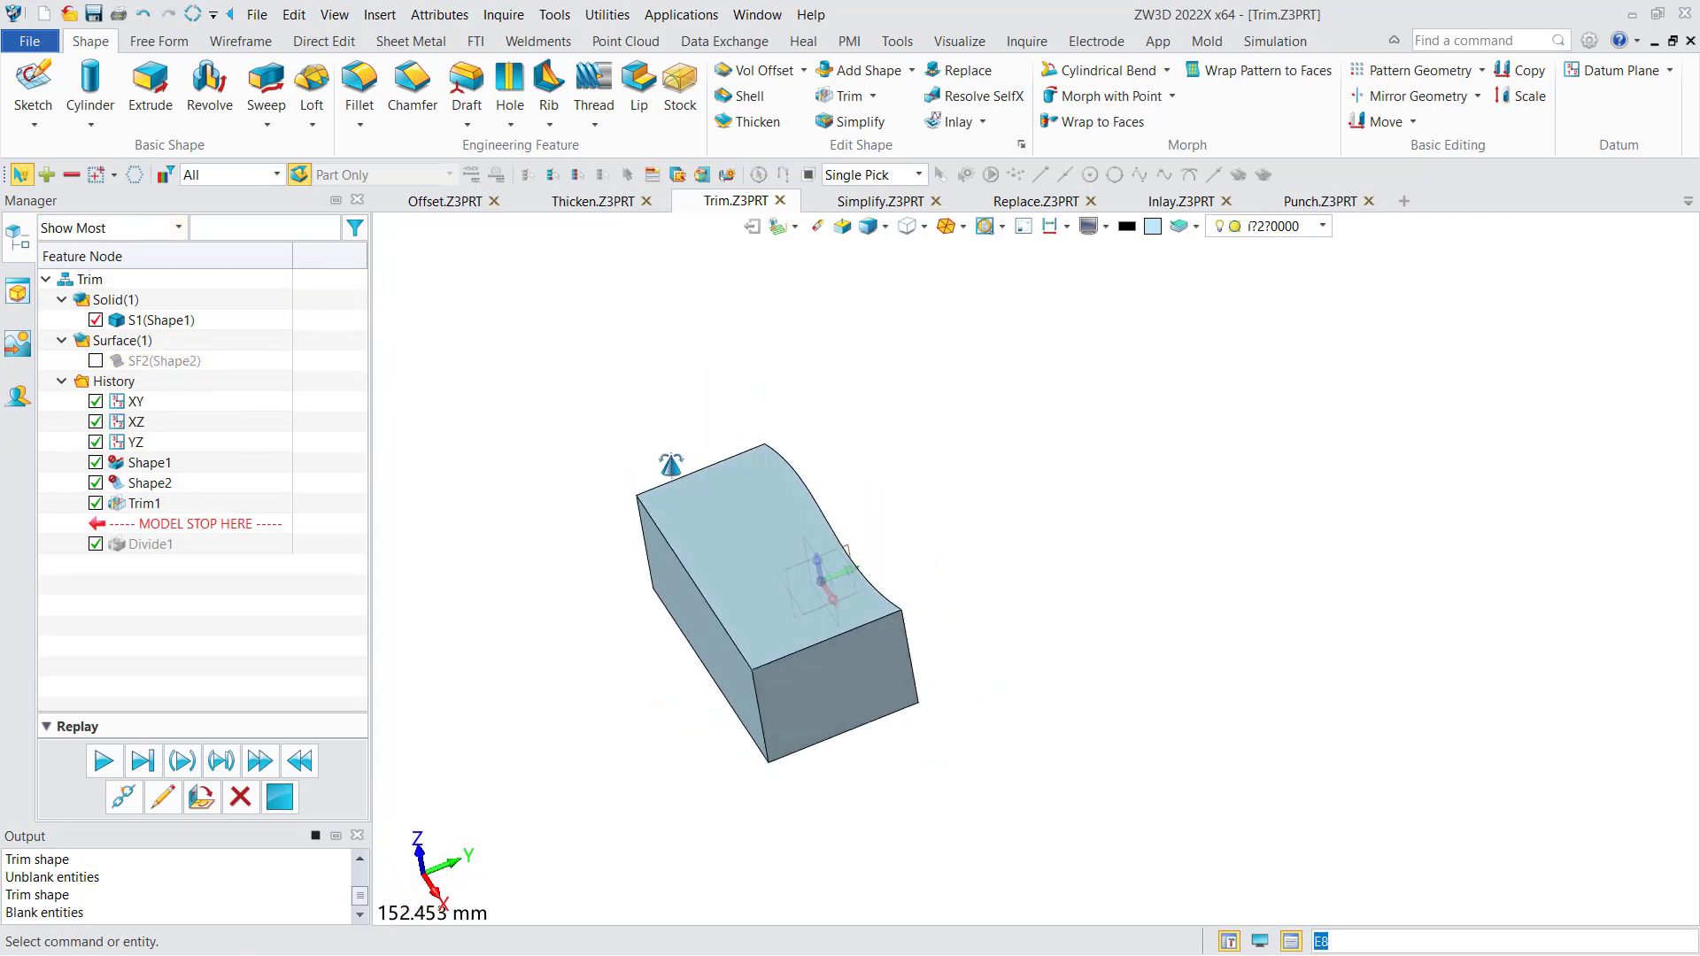
middle_click_drag(687, 414, 779, 409)
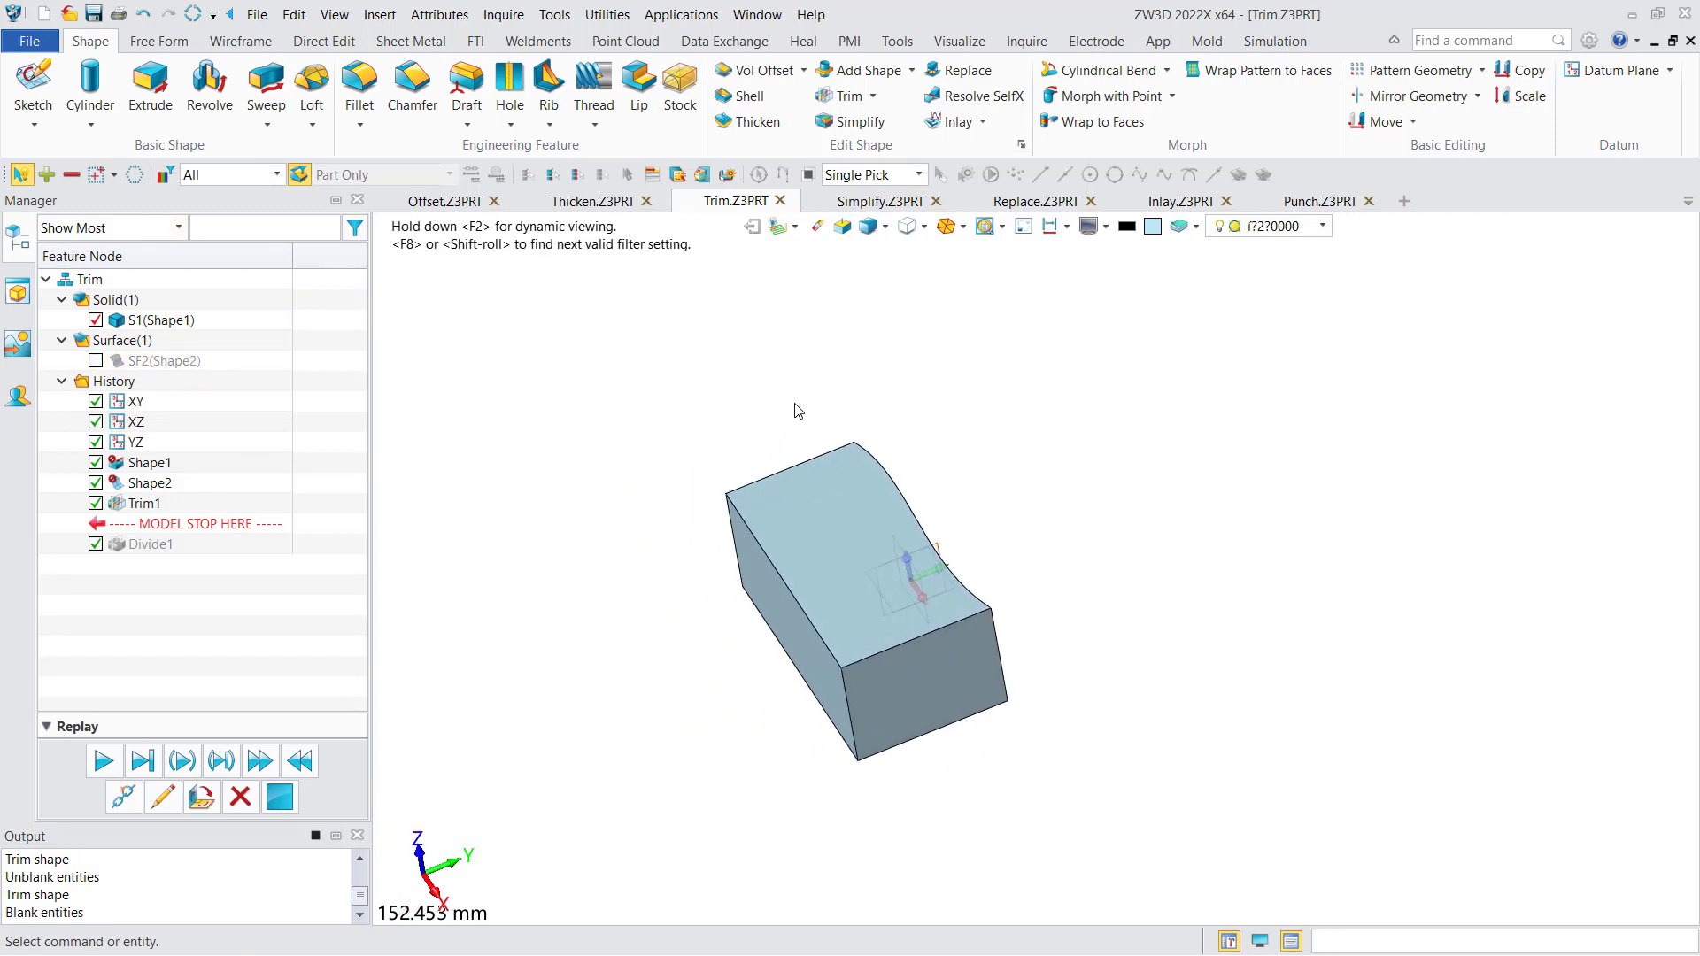
- In the Simplify.Z3PRT part, remove the small plain hole beside the countersunk hole on the raised pad with Simplify
left_click(837, 202)
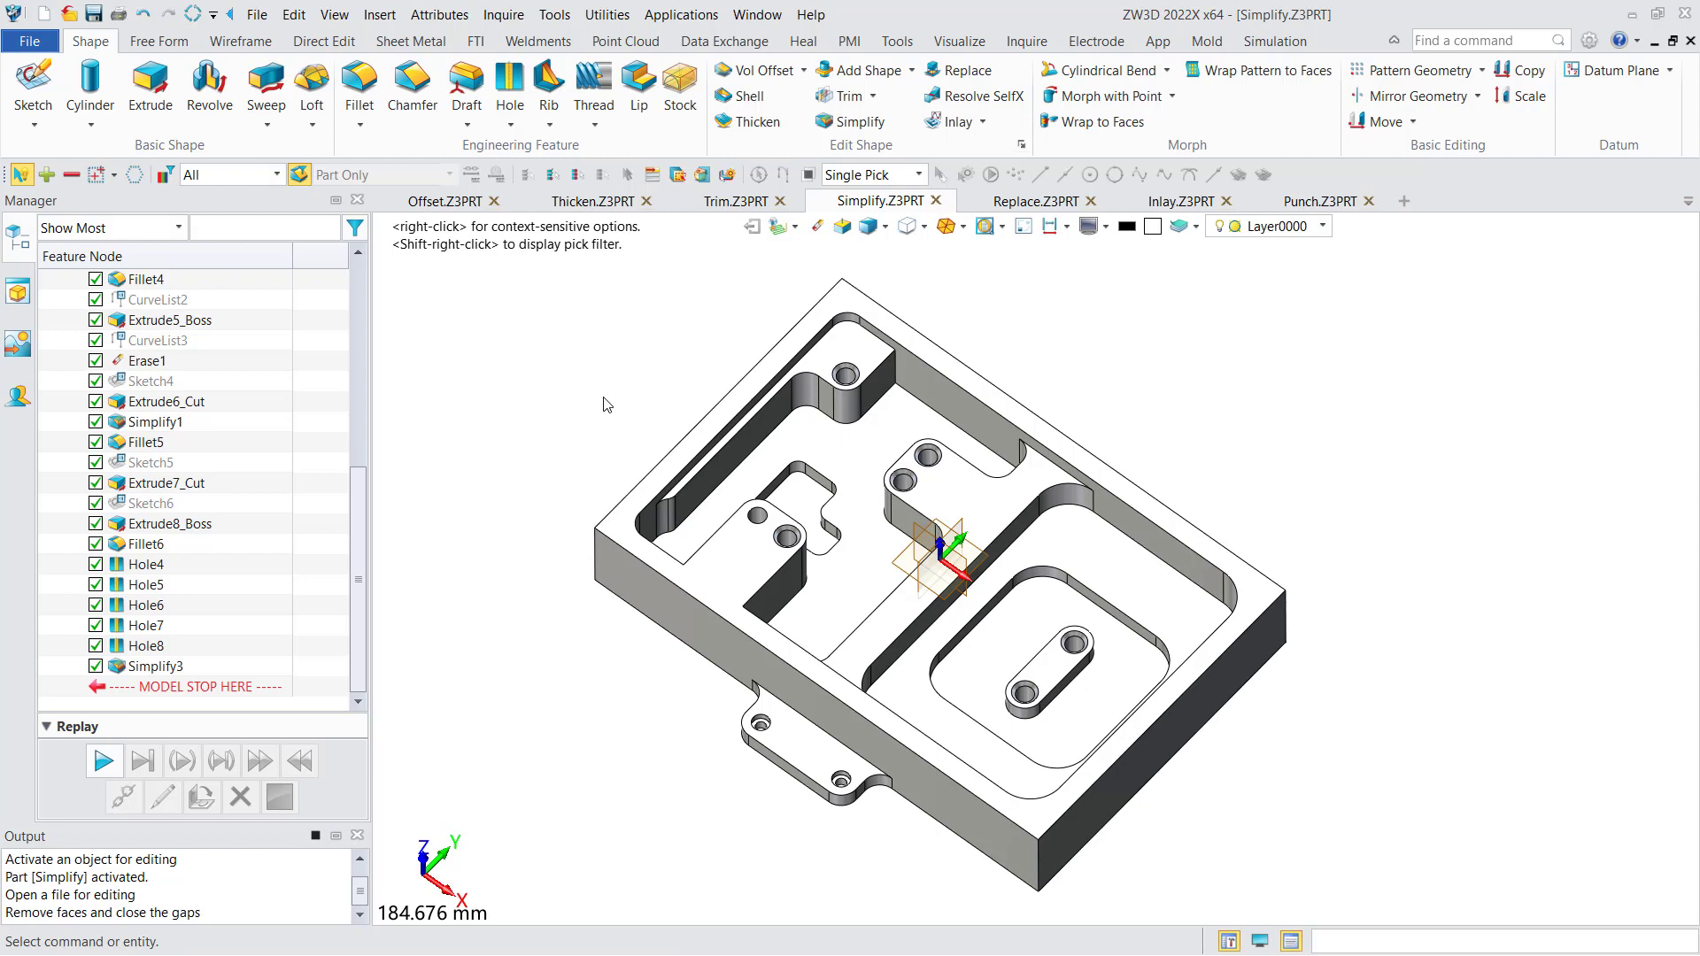
scroll(607, 400, "up", 4)
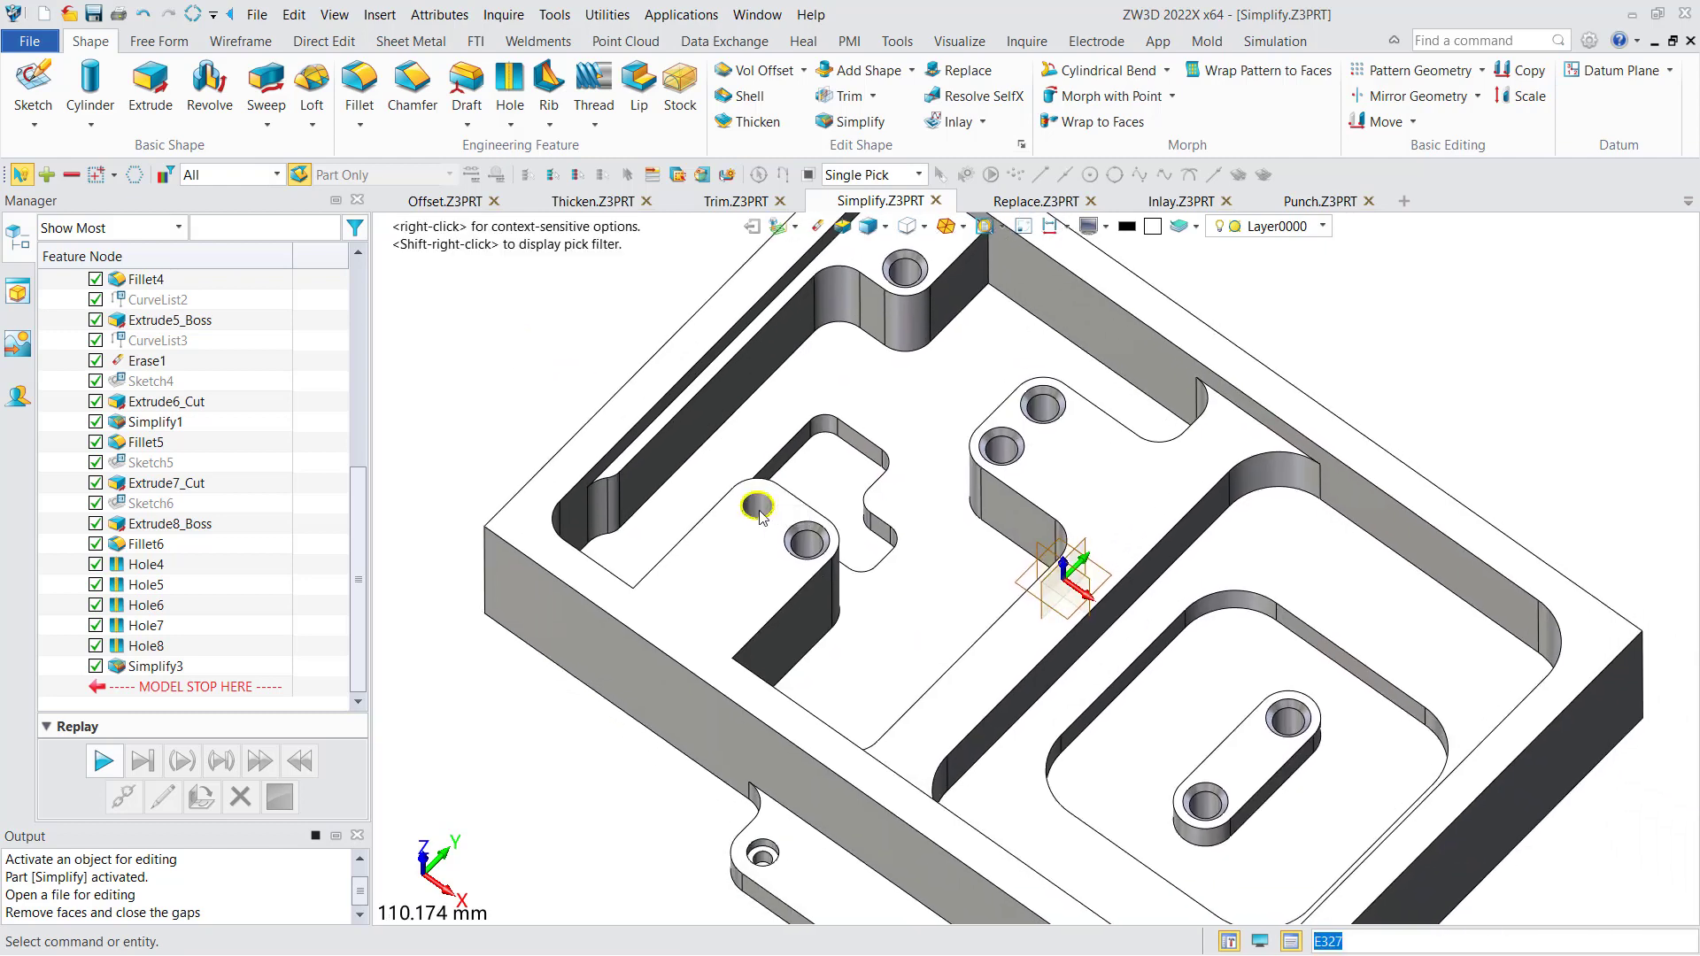
left_click(859, 120)
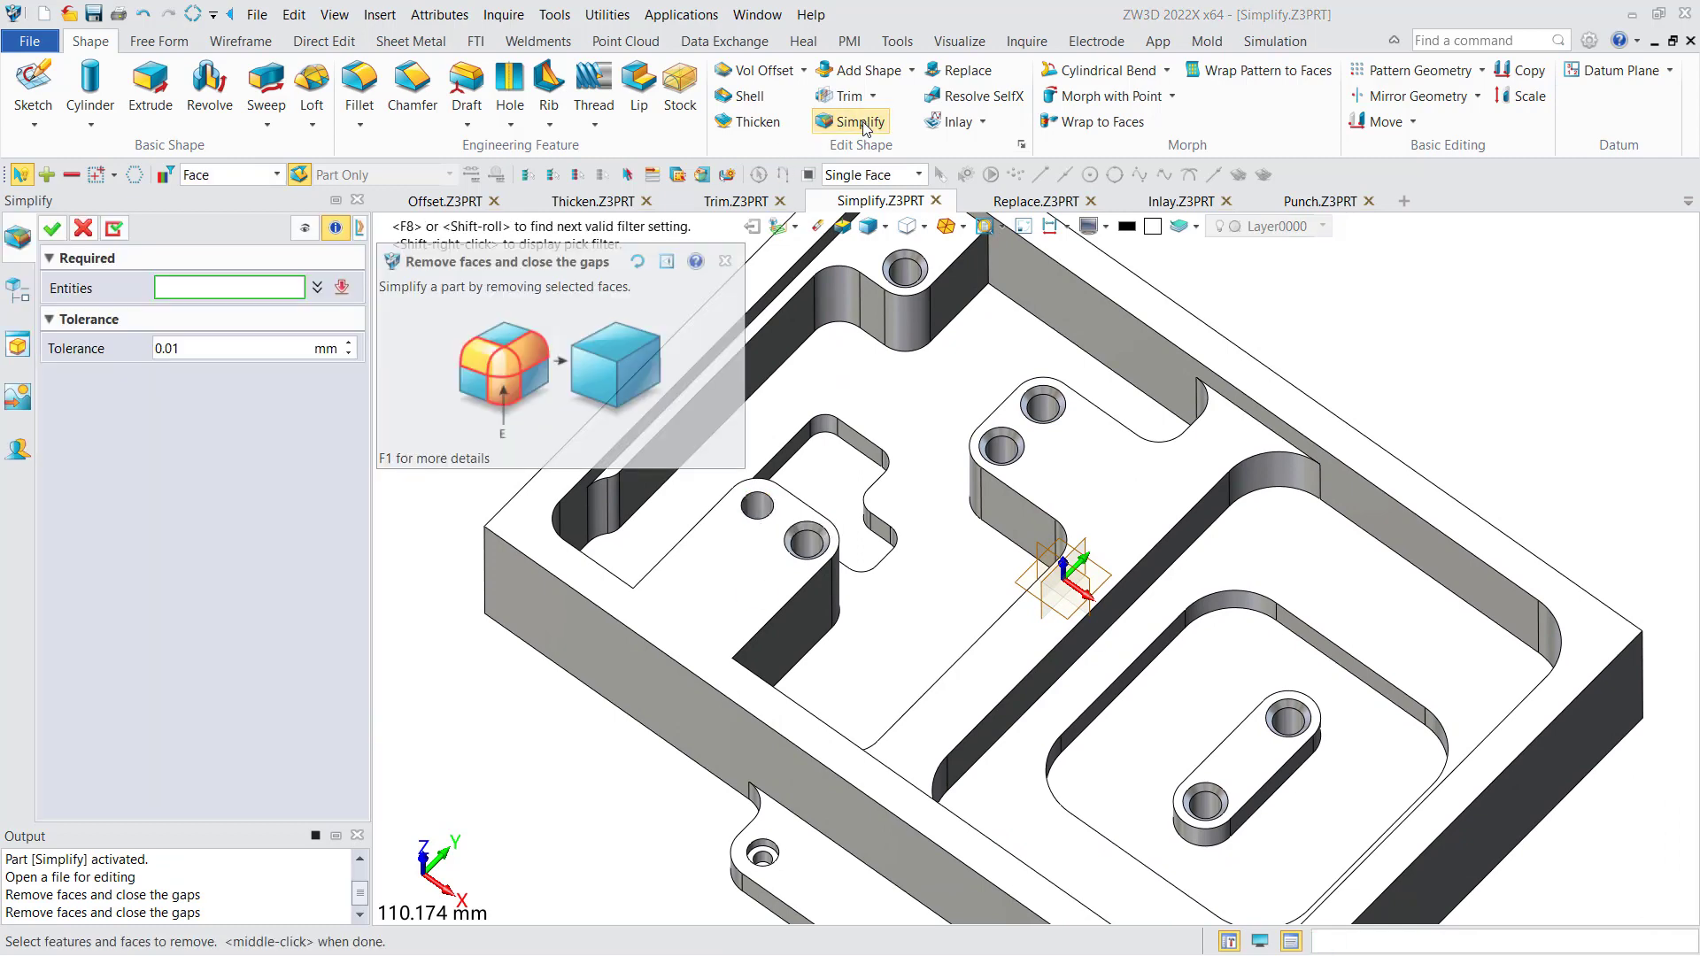
left_click(757, 506)
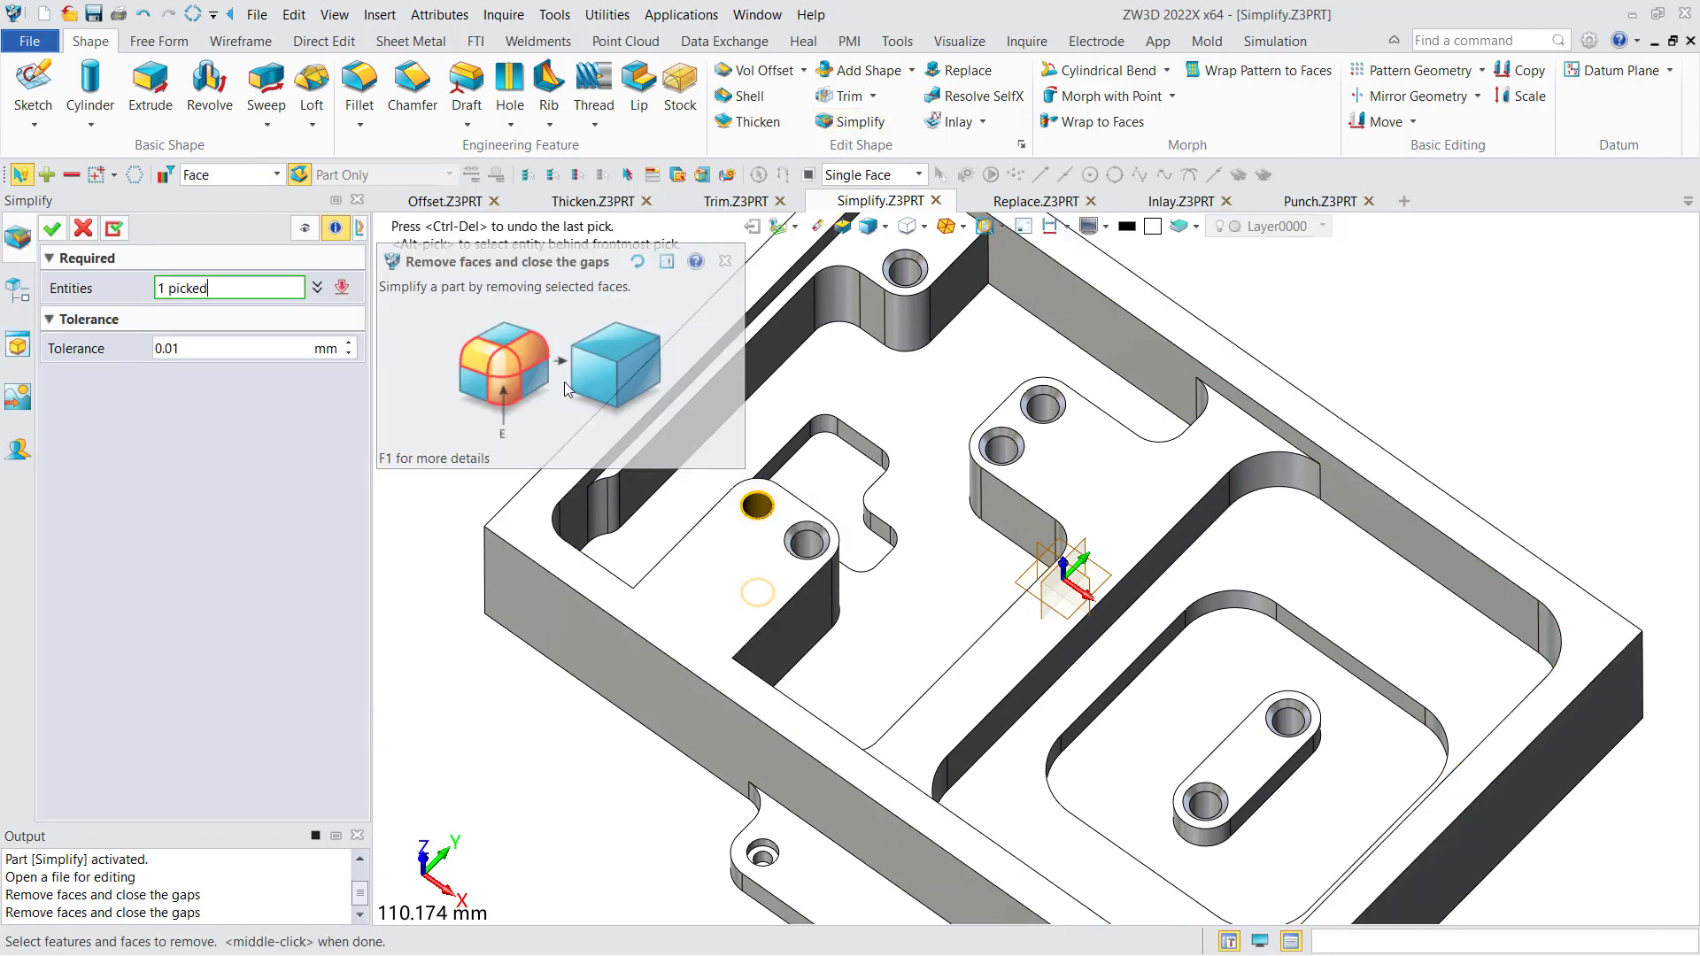
left_click(52, 228)
- Use Simplify on the rounded corner face below the single-hole boss in the part's far corner to make it sharp
scroll(542, 436, "up", 3)
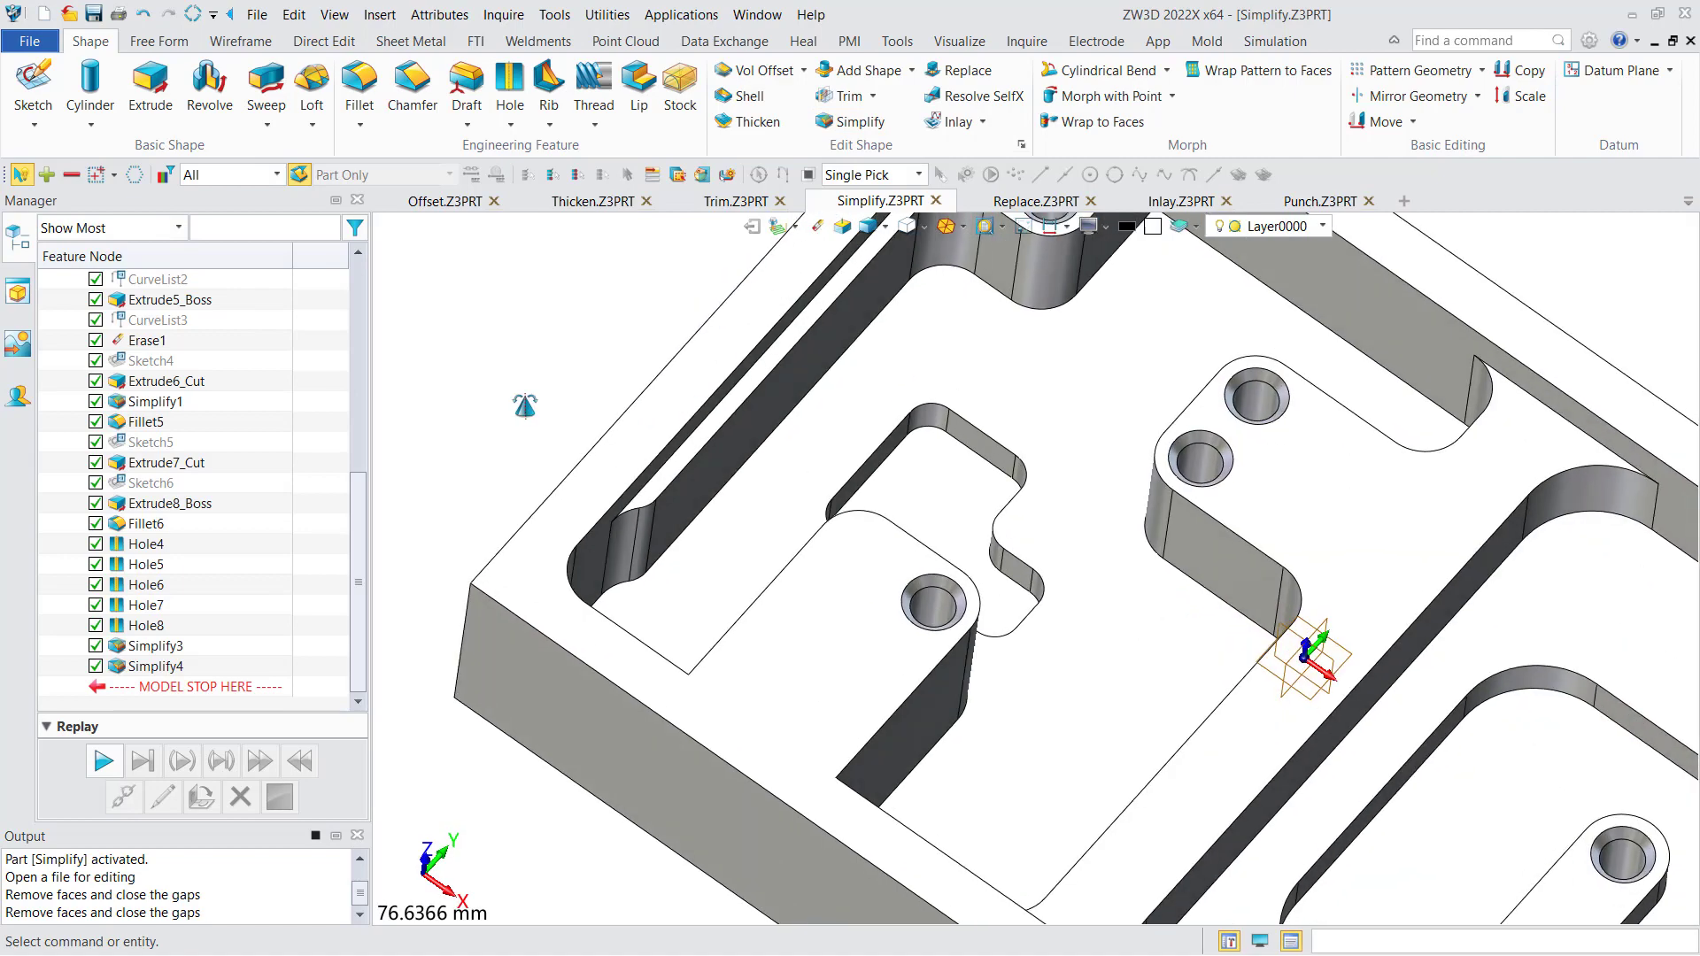
right_click_drag(542, 436, 521, 409)
scroll(515, 401, "down", 2)
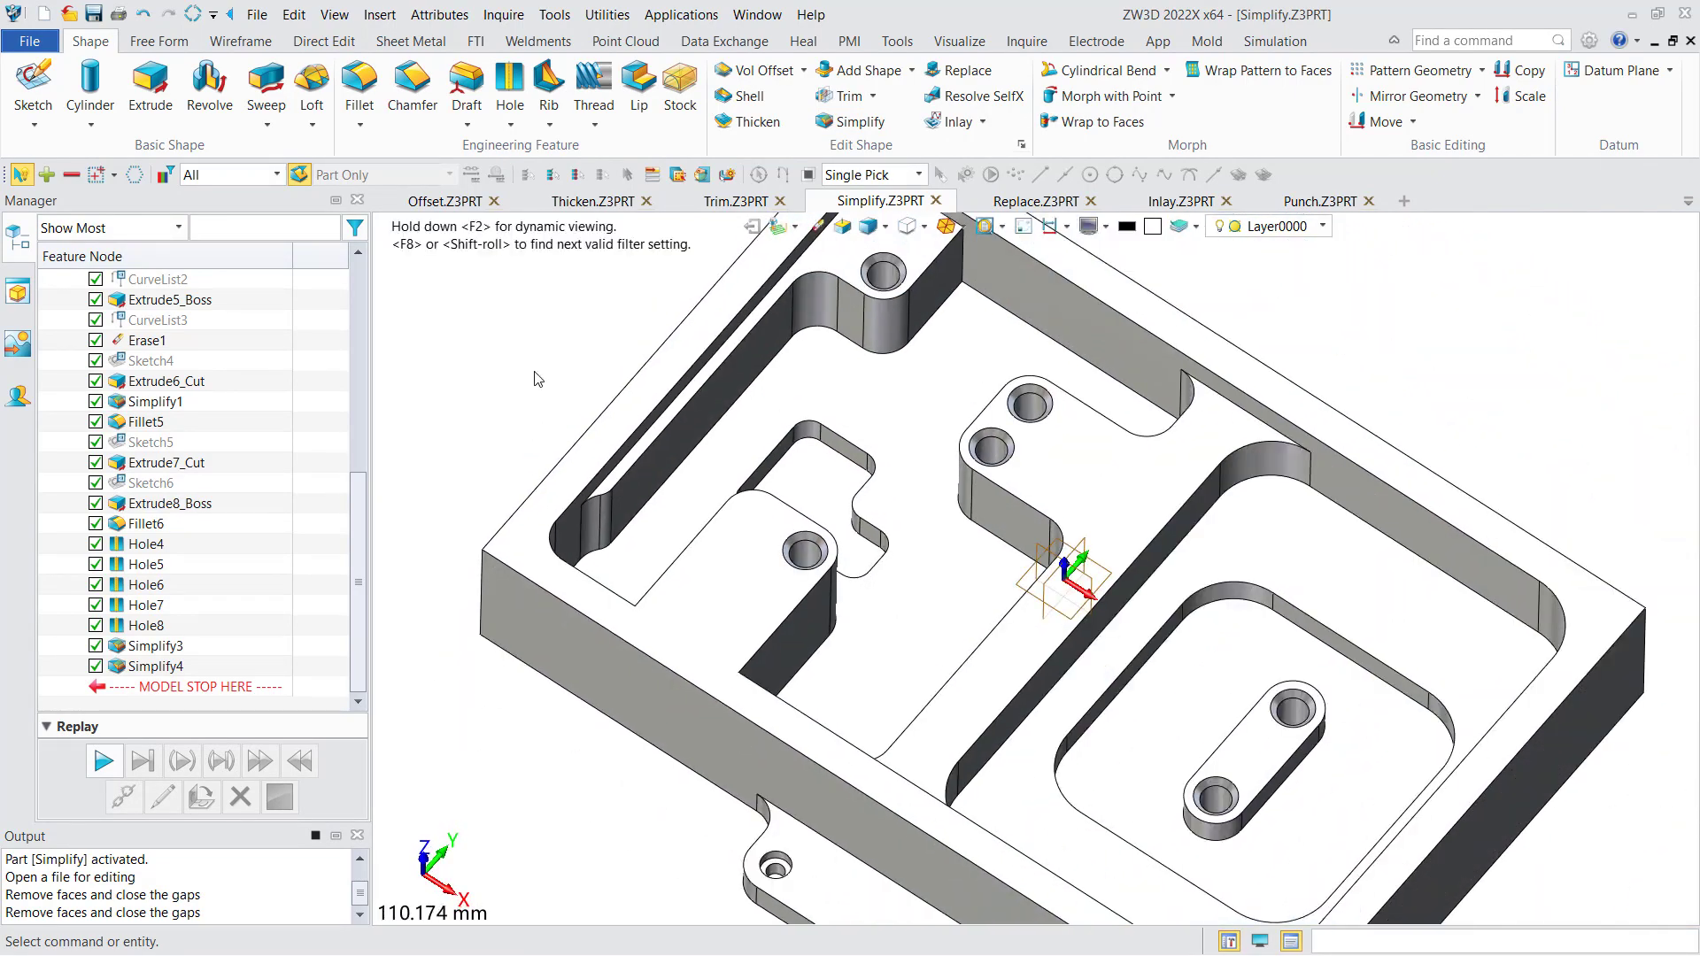
middle_click_drag(549, 307, 526, 364)
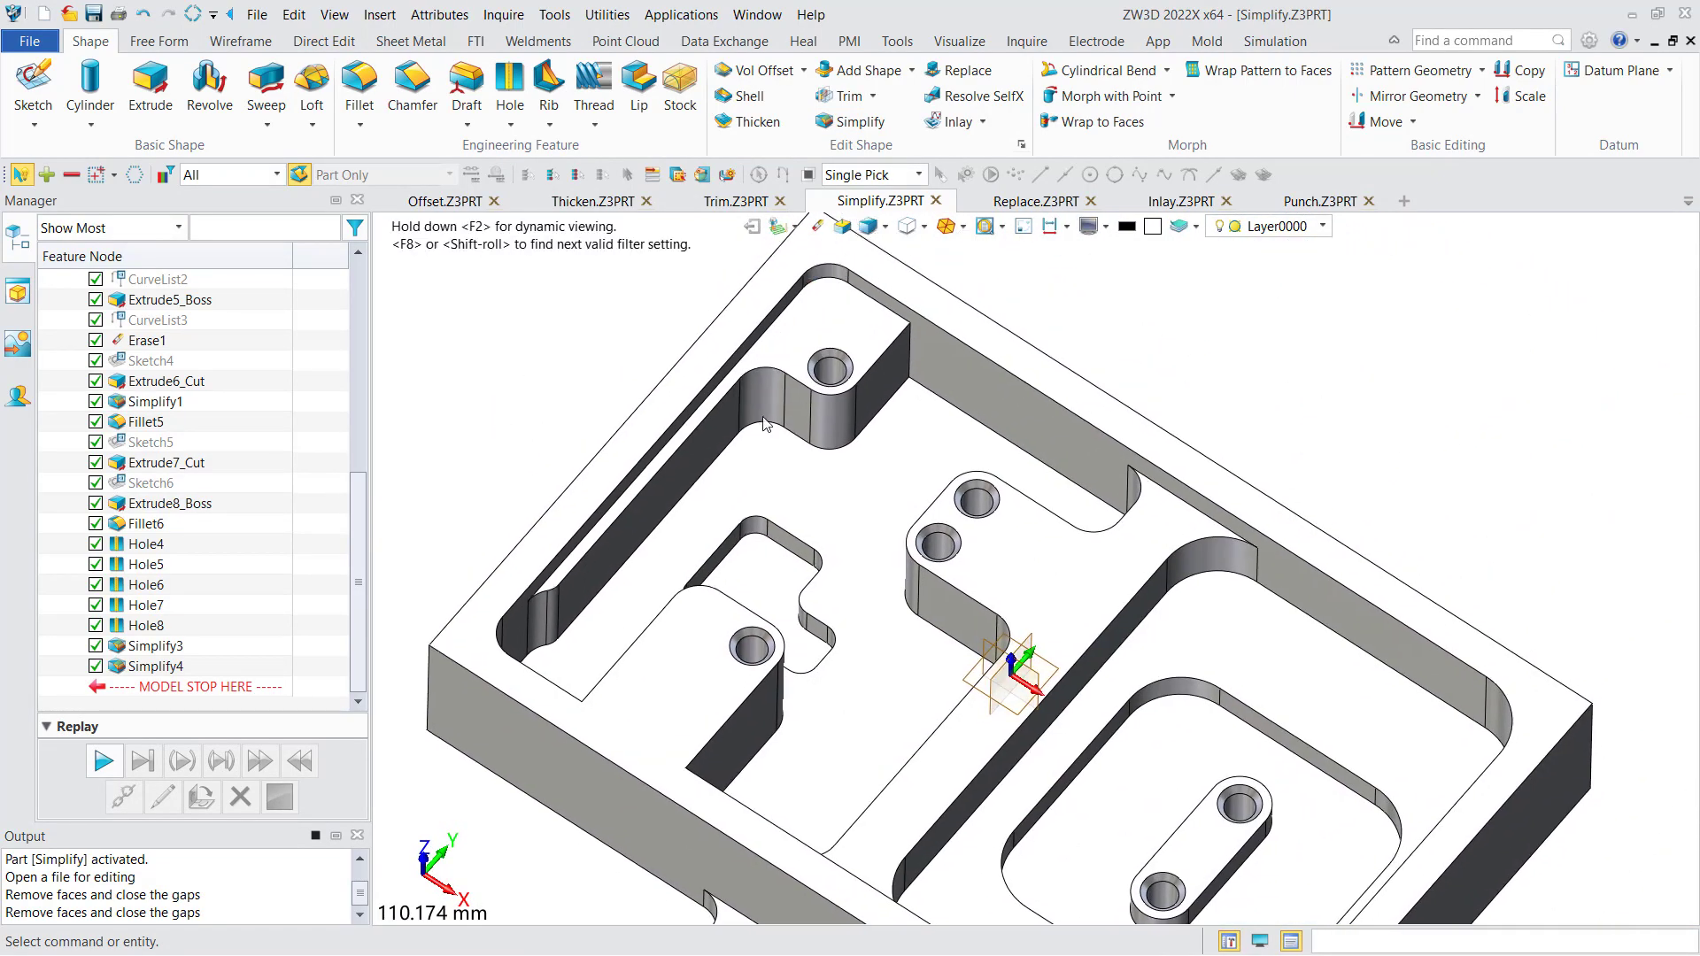
scroll(850, 372, "up", 3)
right_click(872, 387)
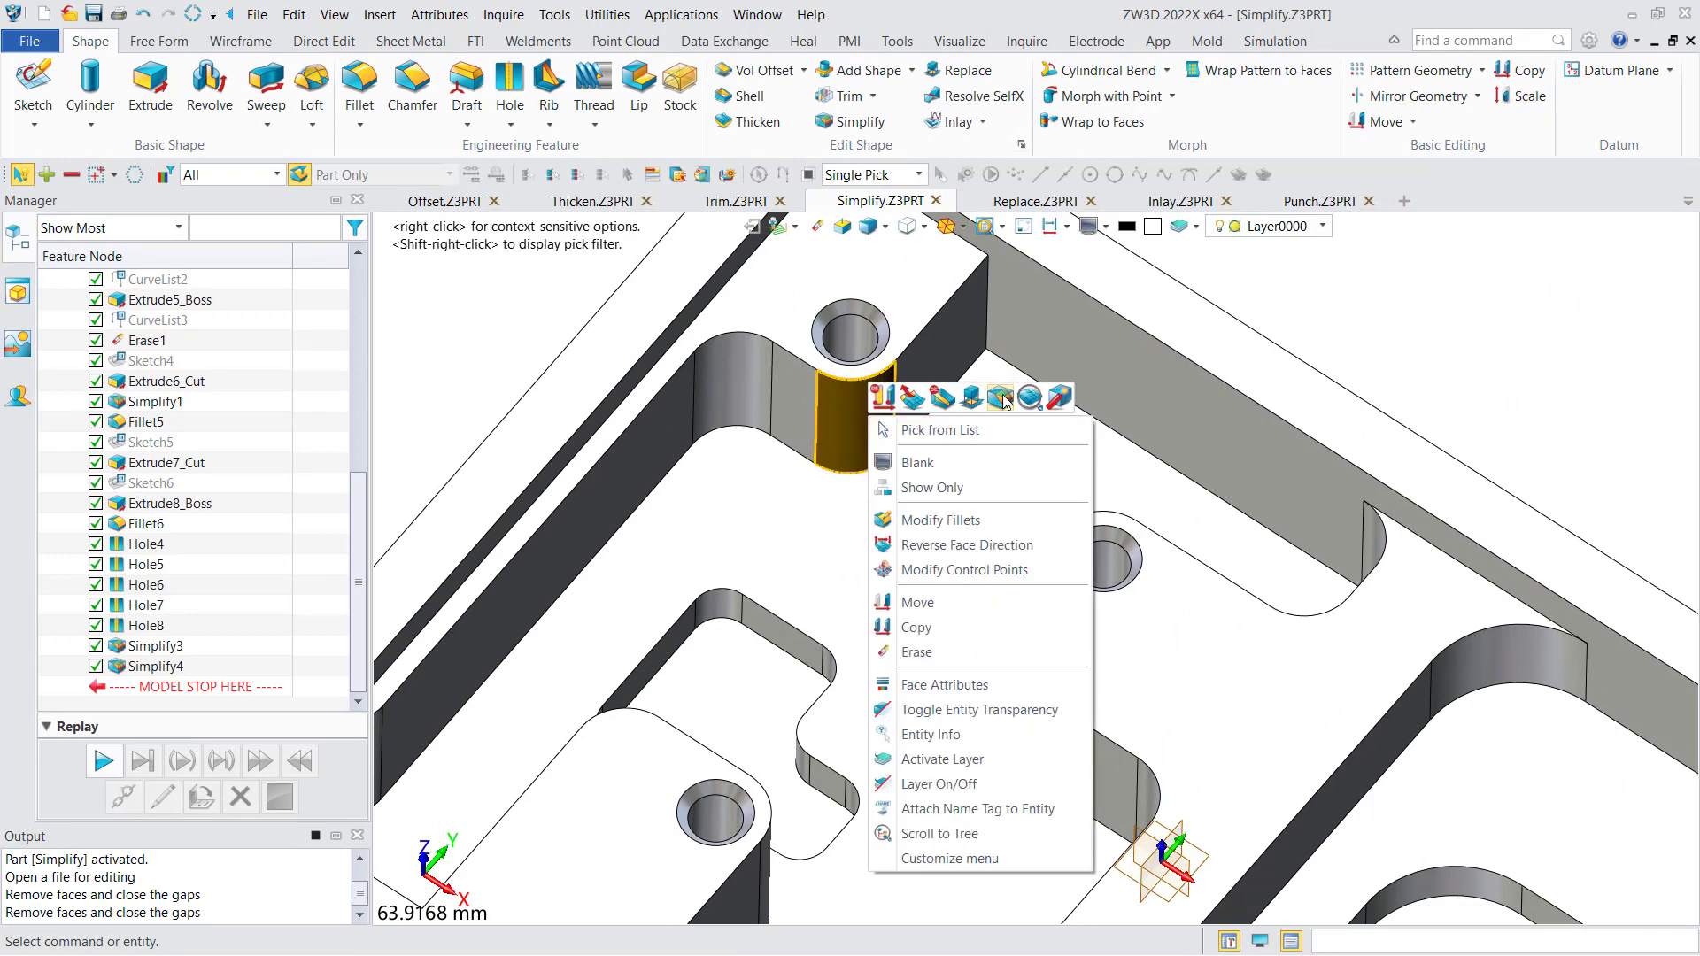
left_click(1003, 400)
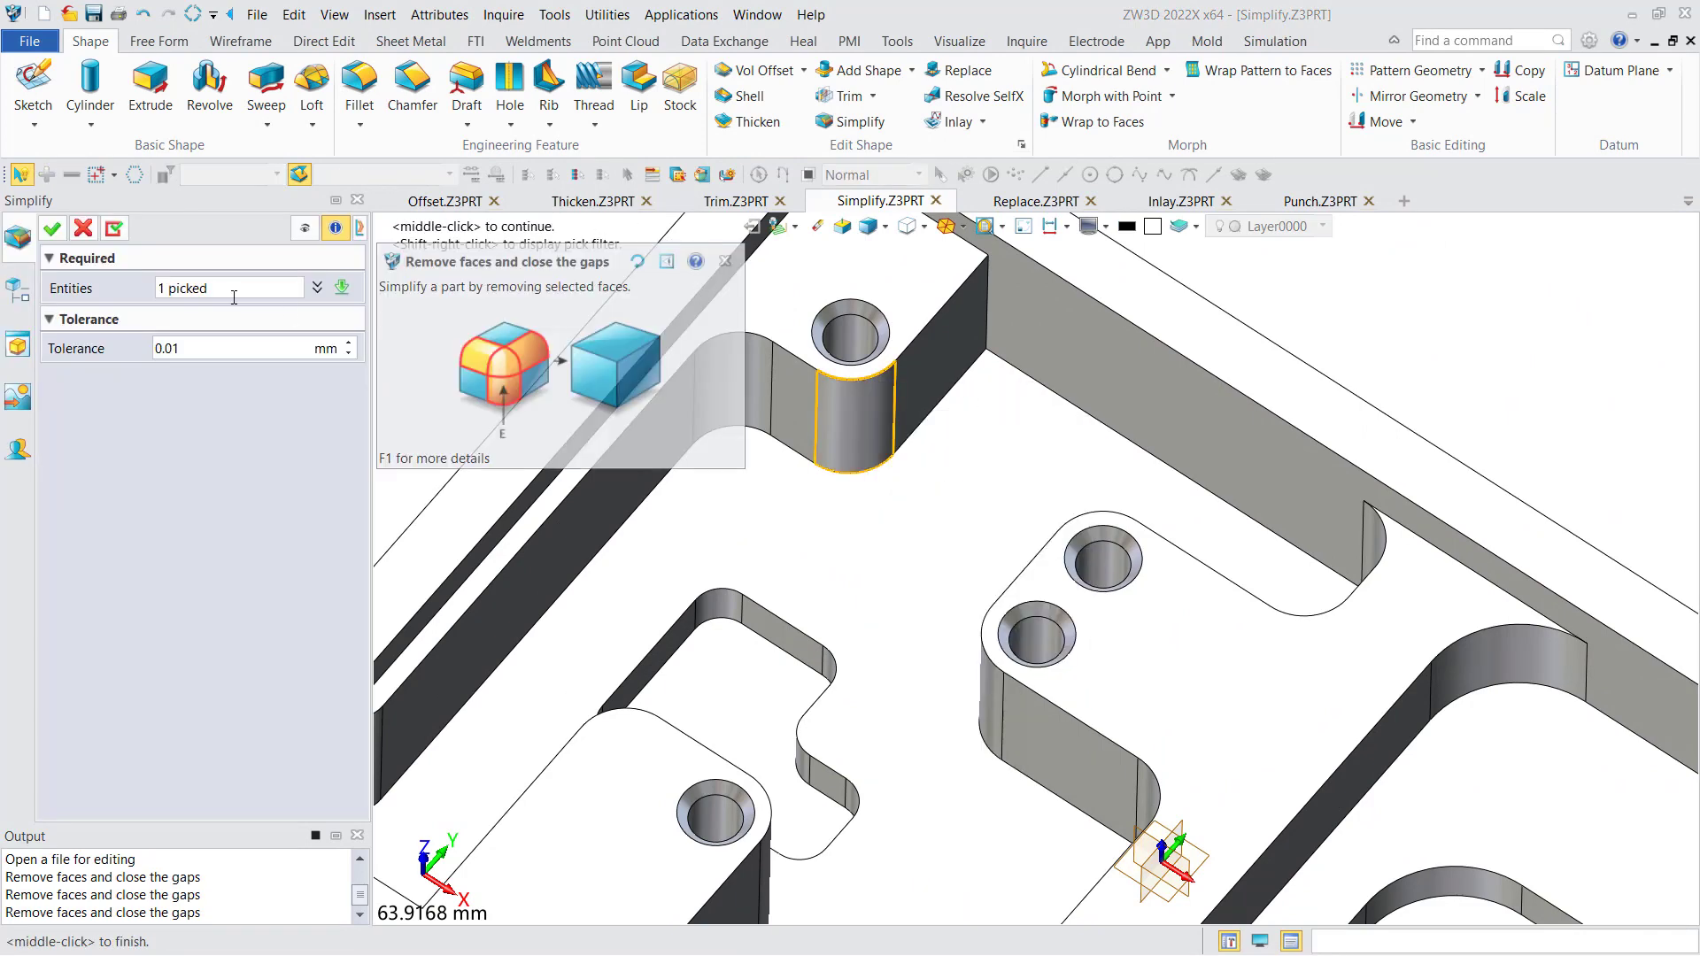
left_click(53, 230)
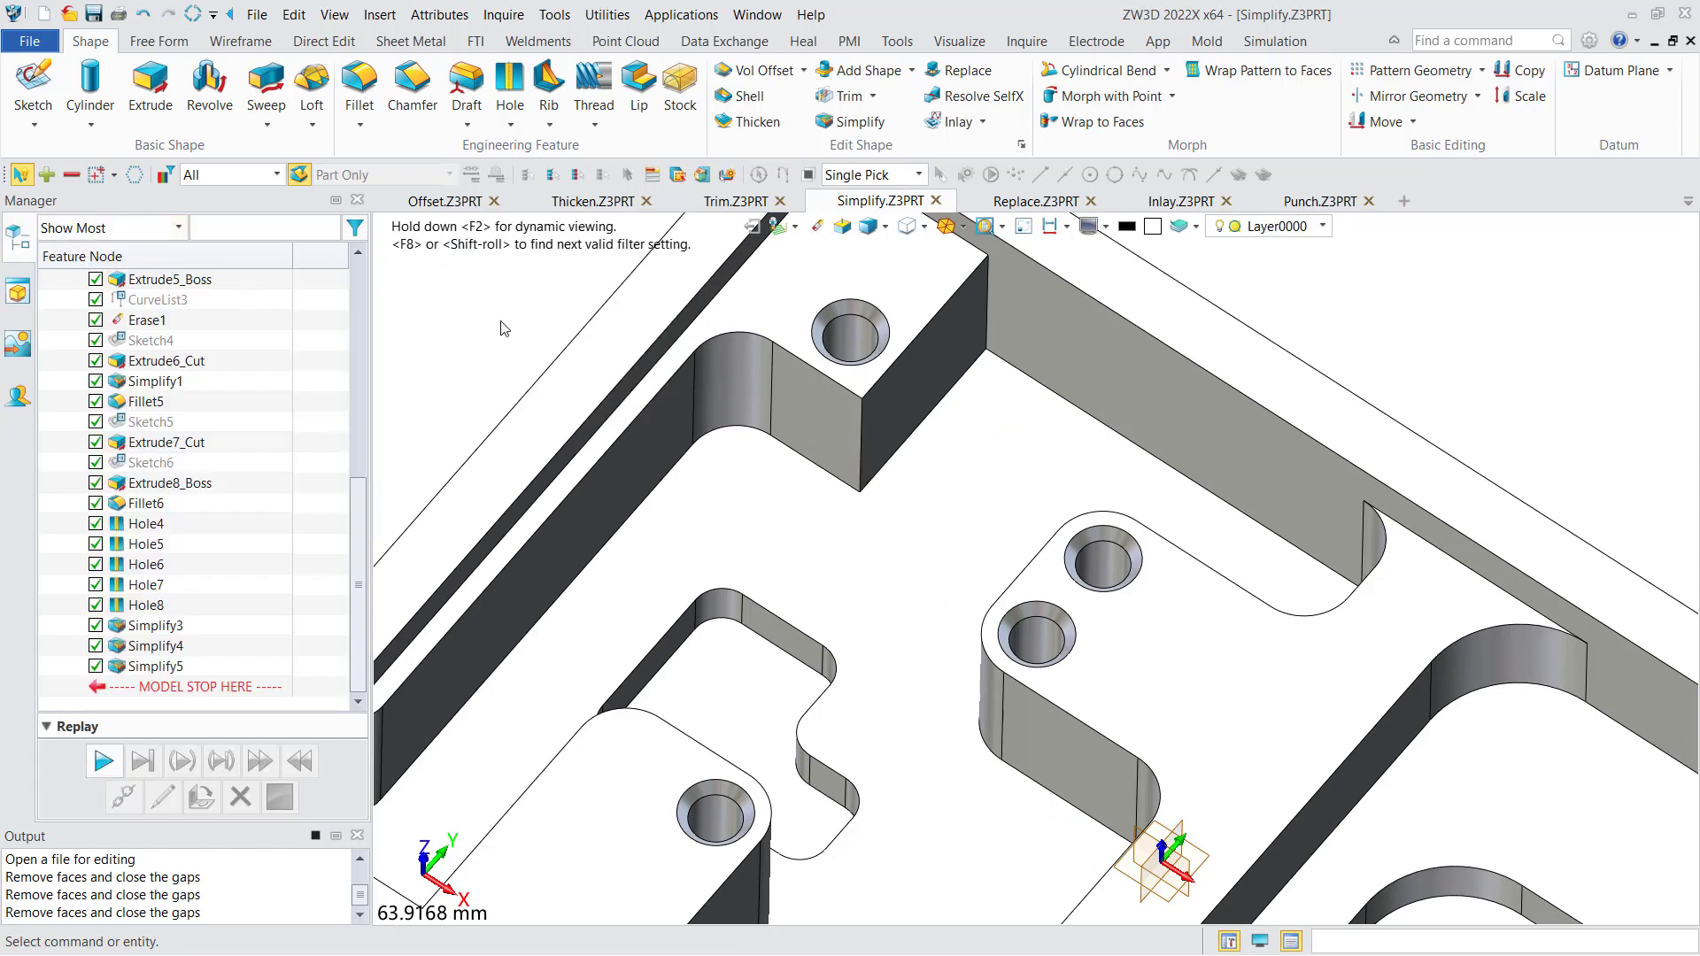
- Remove the stepped through-pocket in the cavity floor by simplifying its wall faces, and examine the whole part
scroll(501, 322, "down", 1)
middle_click_drag(506, 444, 547, 365)
right_click_drag(547, 365, 524, 428)
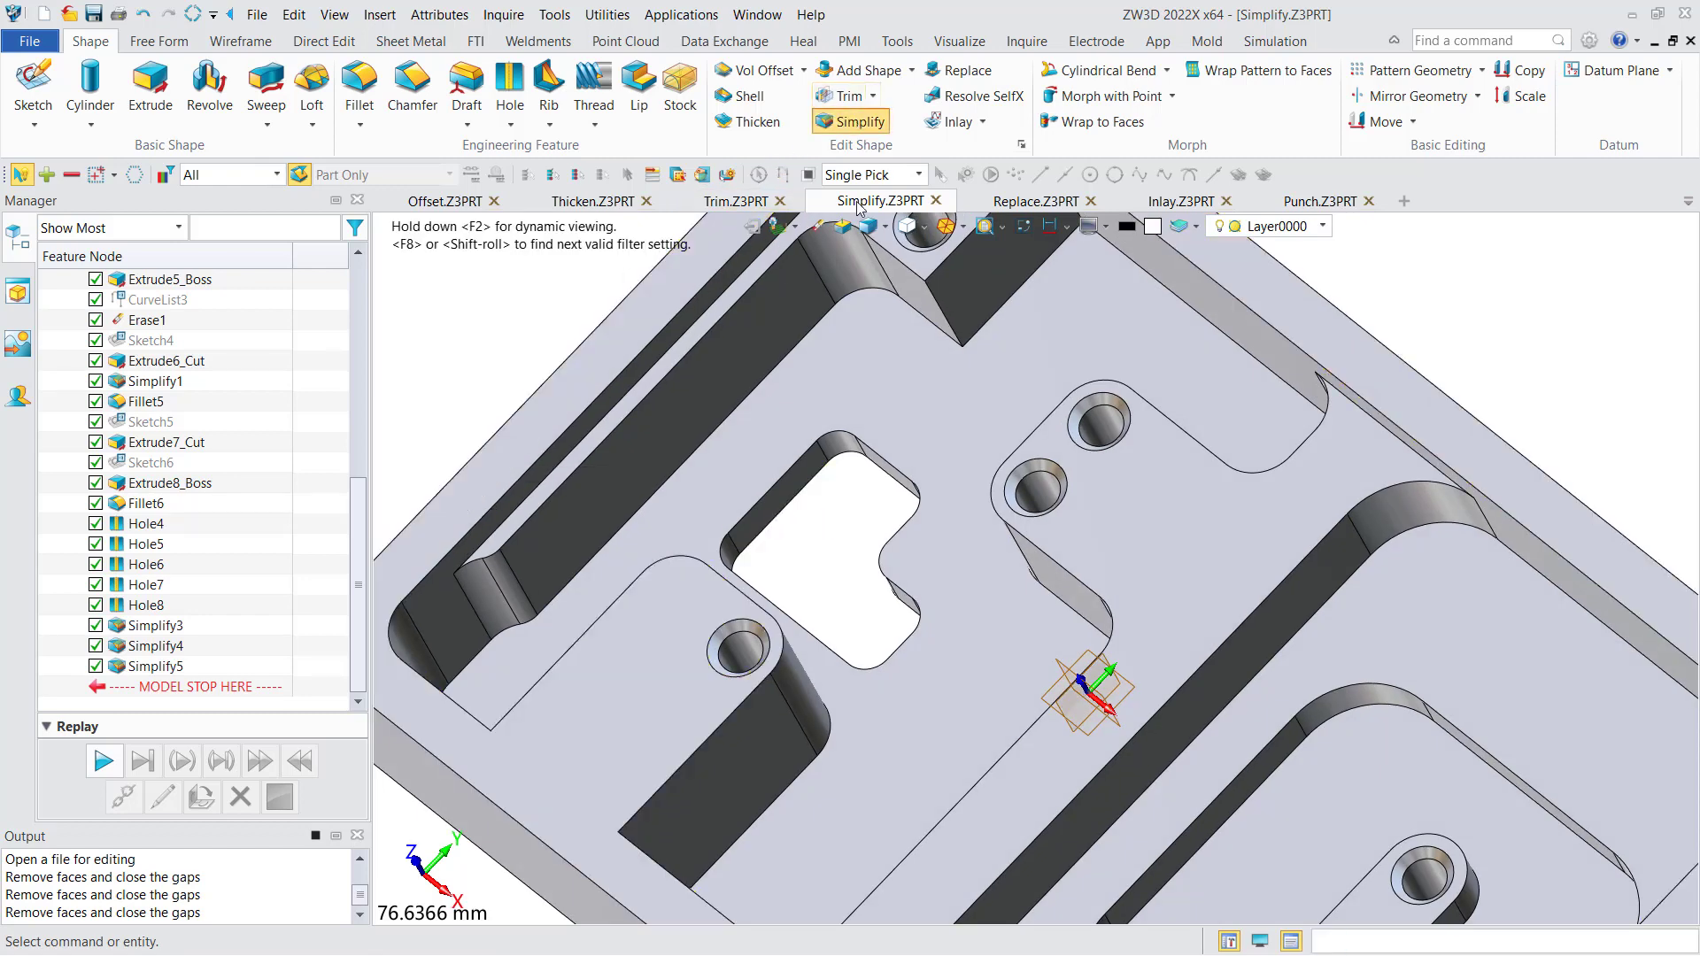
left_click(833, 450)
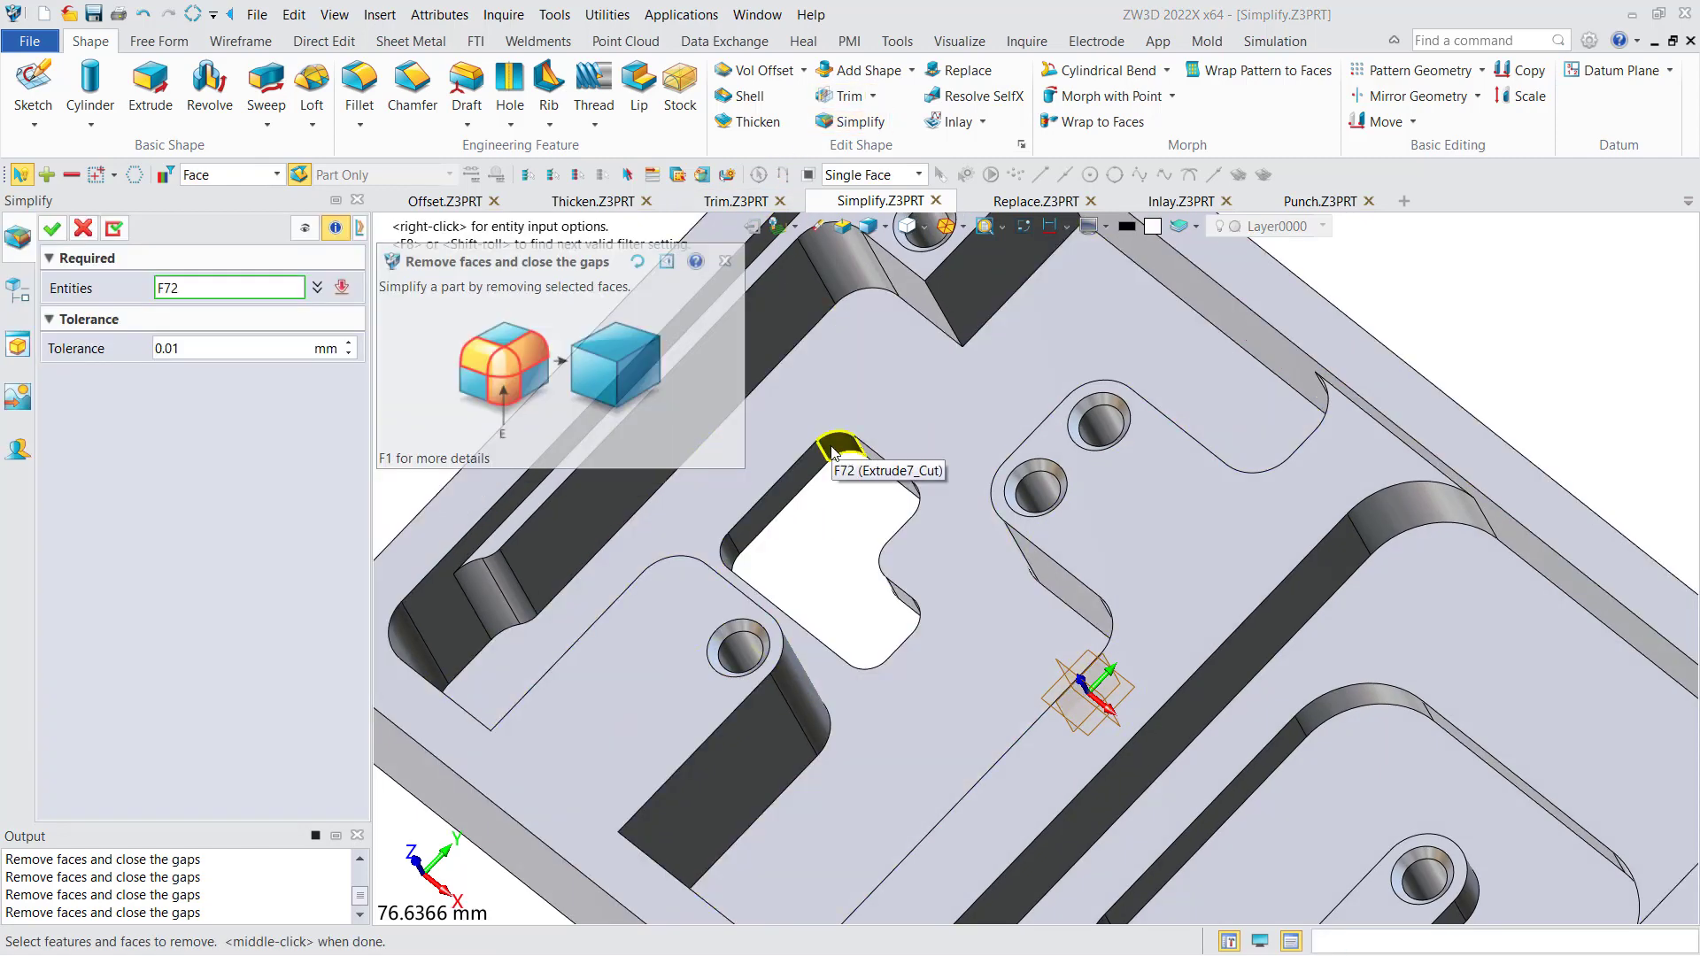
left_click(832, 447)
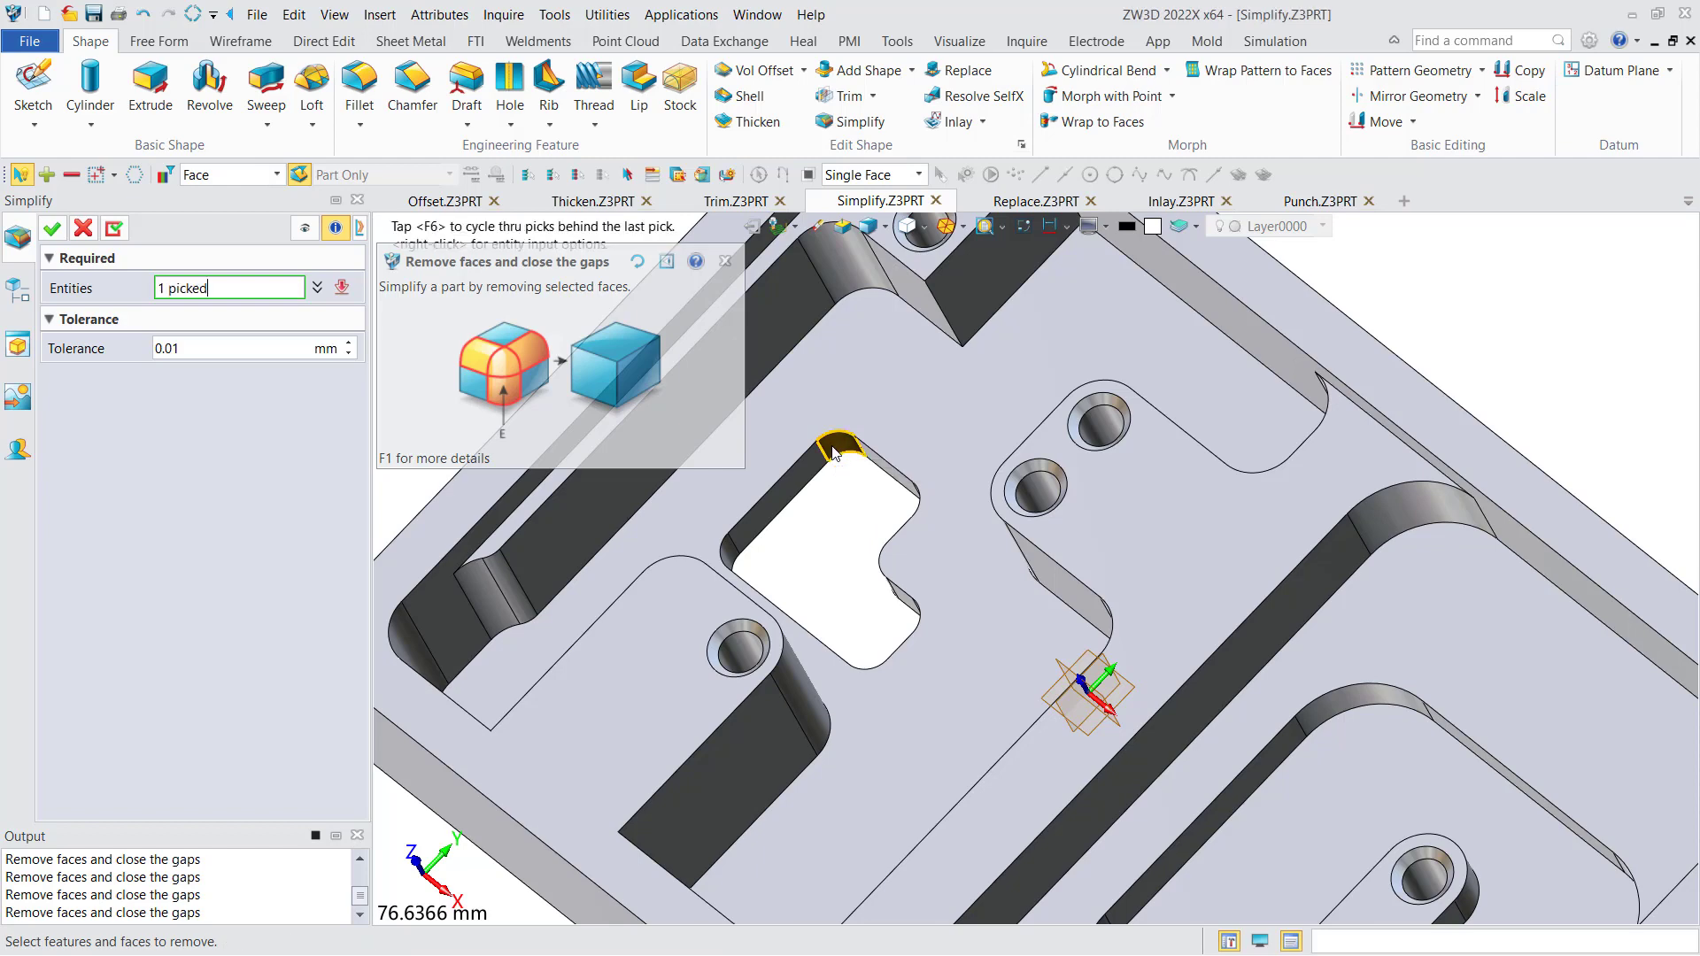
left_click(799, 485, "shift")
right_click_drag(872, 495, 904, 467)
left_click(777, 555, "shift")
right_click_drag(816, 561, 789, 595)
left_click(53, 230)
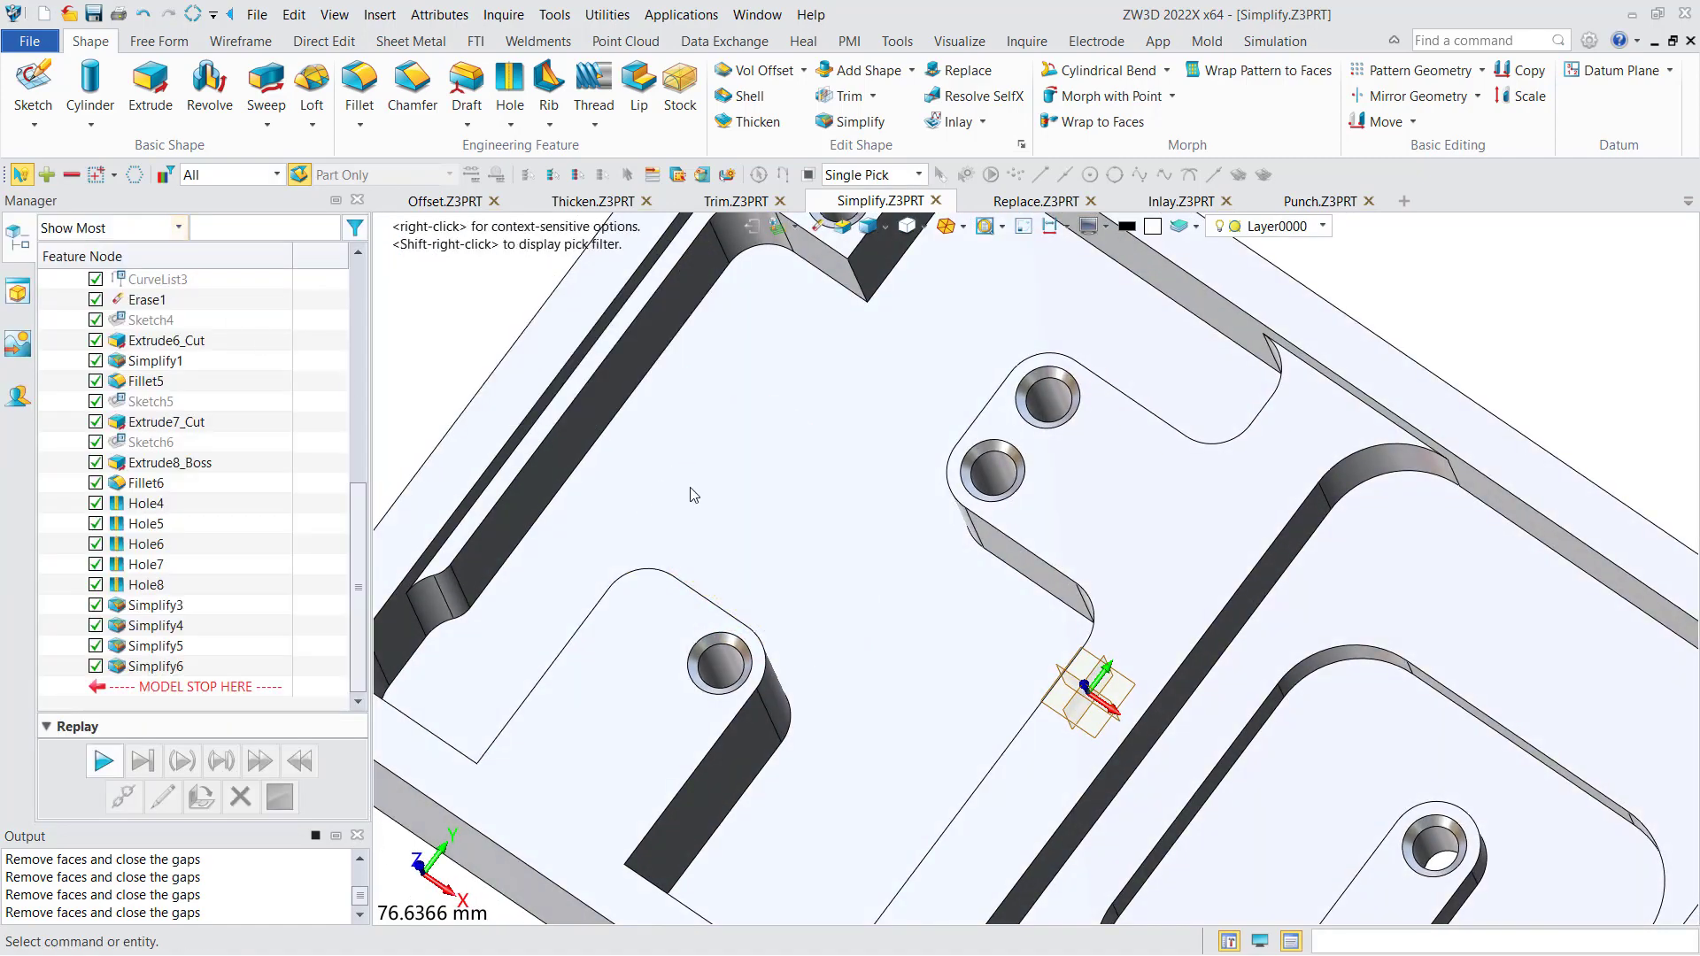
scroll(709, 469, "down", 5)
mouse_move(660, 485)
right_mouse_down()
mouse_move(653, 496)
mouse_move(714, 455)
mouse_move(672, 453)
right_mouse_up()
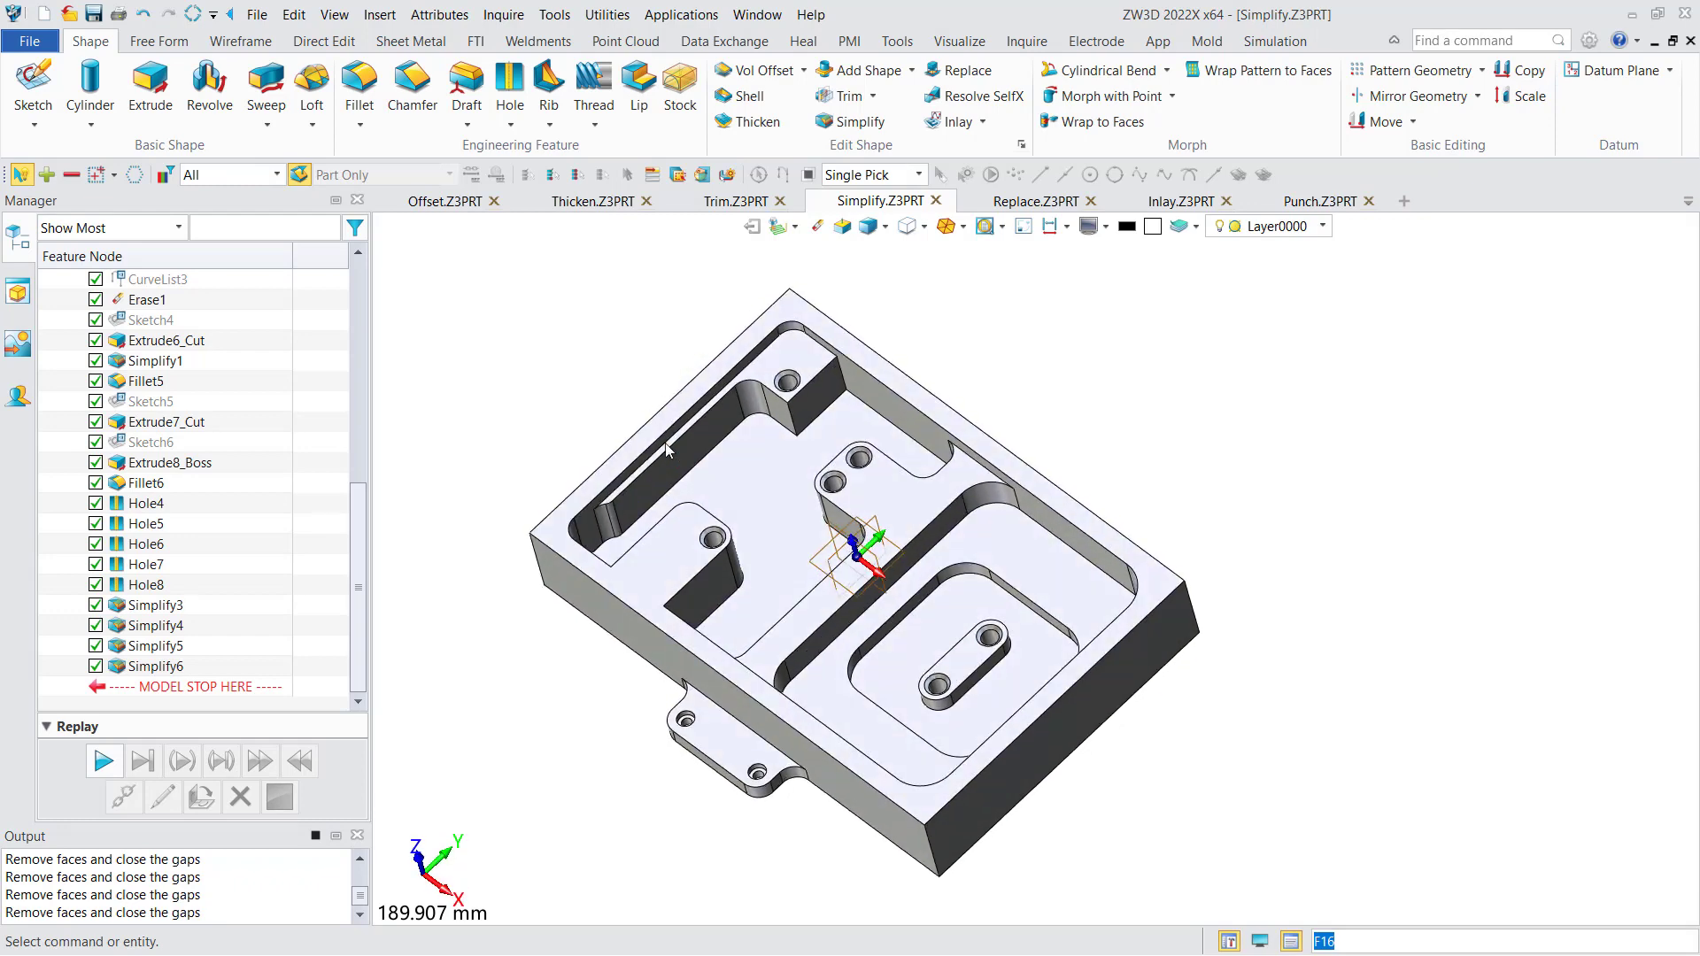
middle_click_drag(616, 373, 619, 429)
right_click_drag(619, 428, 631, 418)
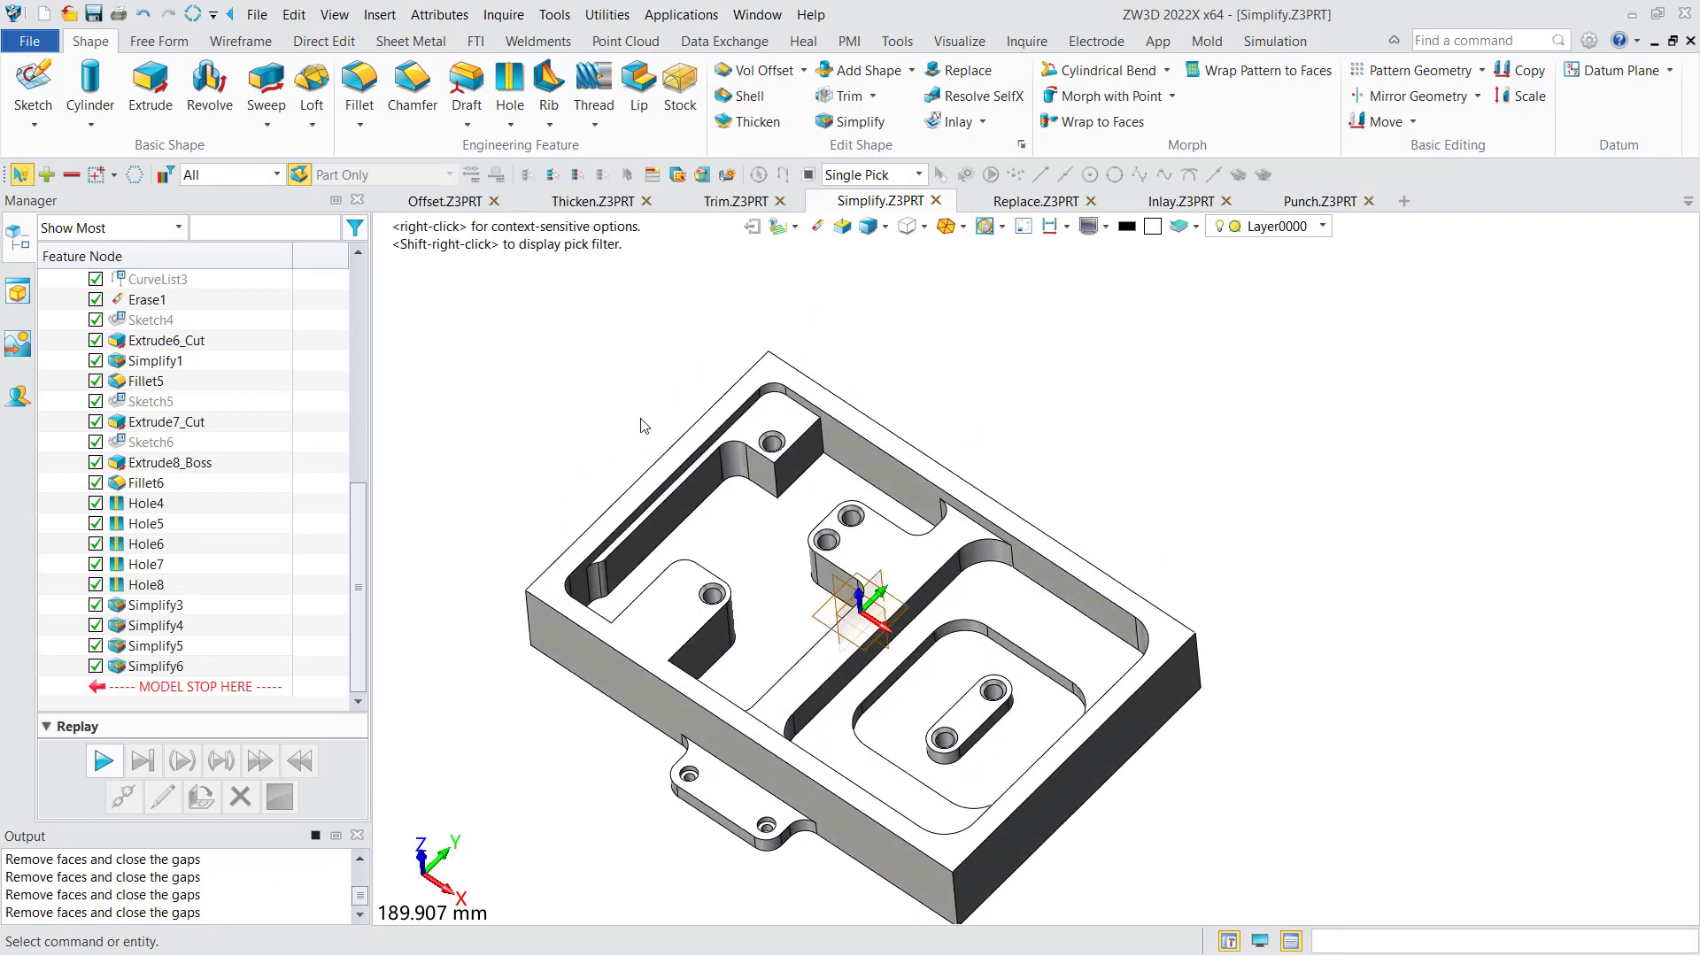
- In the Replace.Z3PRT part, set up Replace with the smaller T-shaped block's top face as base and the curved surface above it as replacement
left_click(1004, 209)
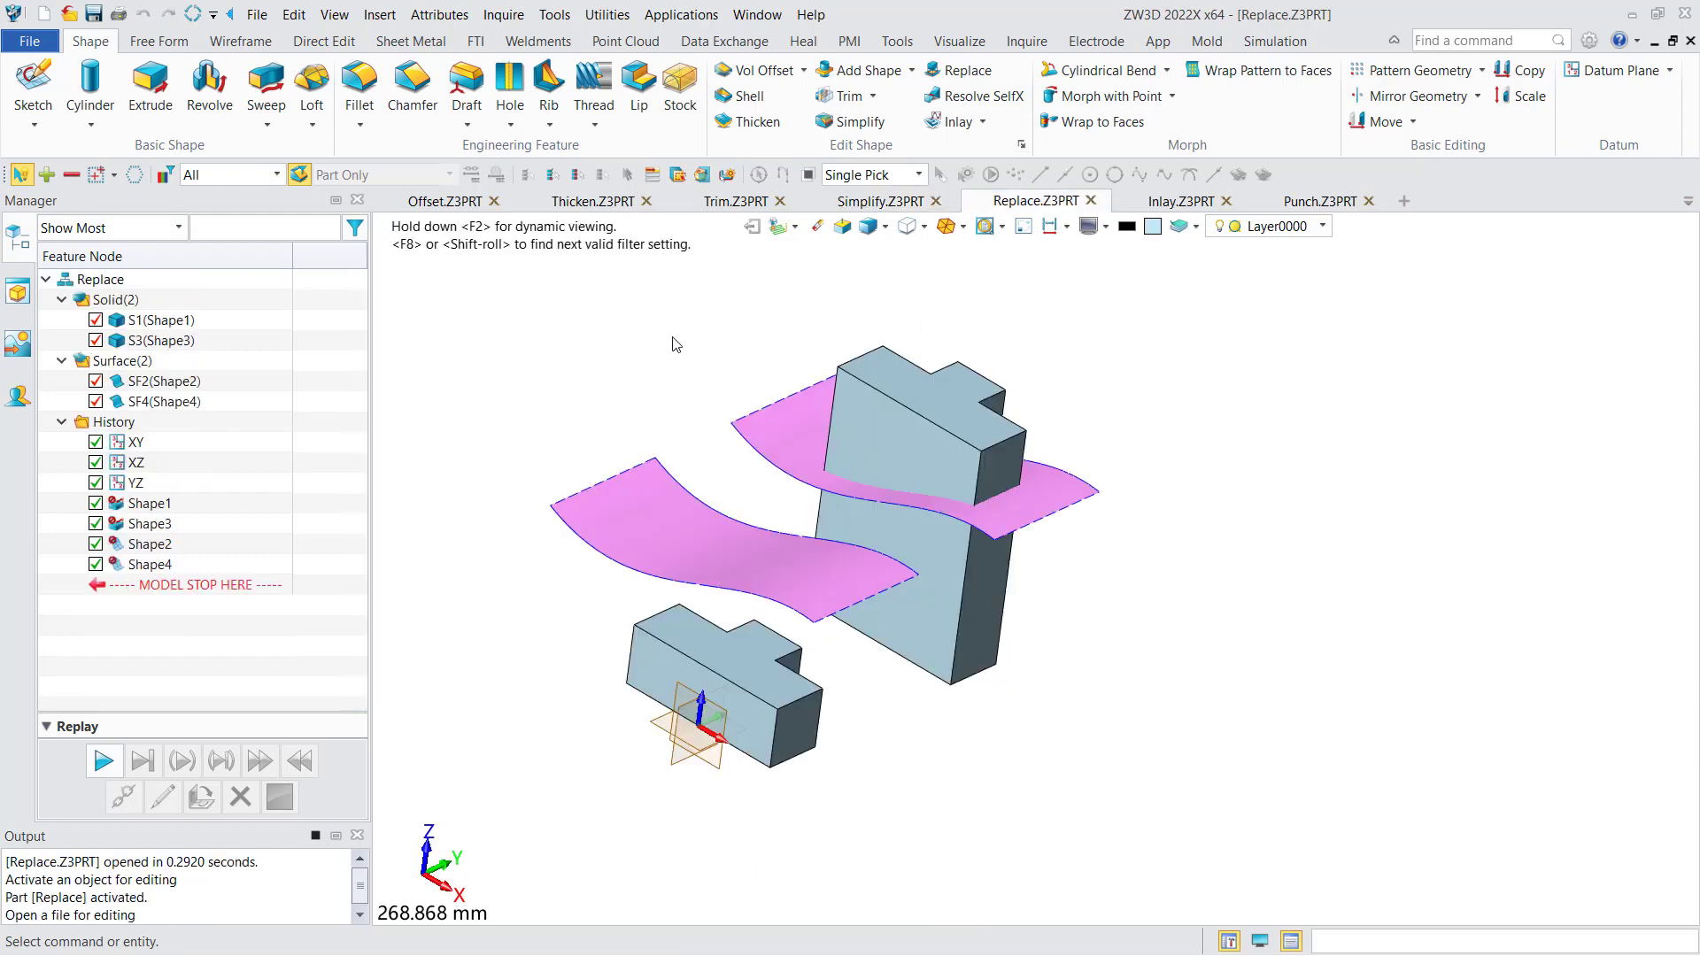
middle_click_drag(676, 344, 693, 399)
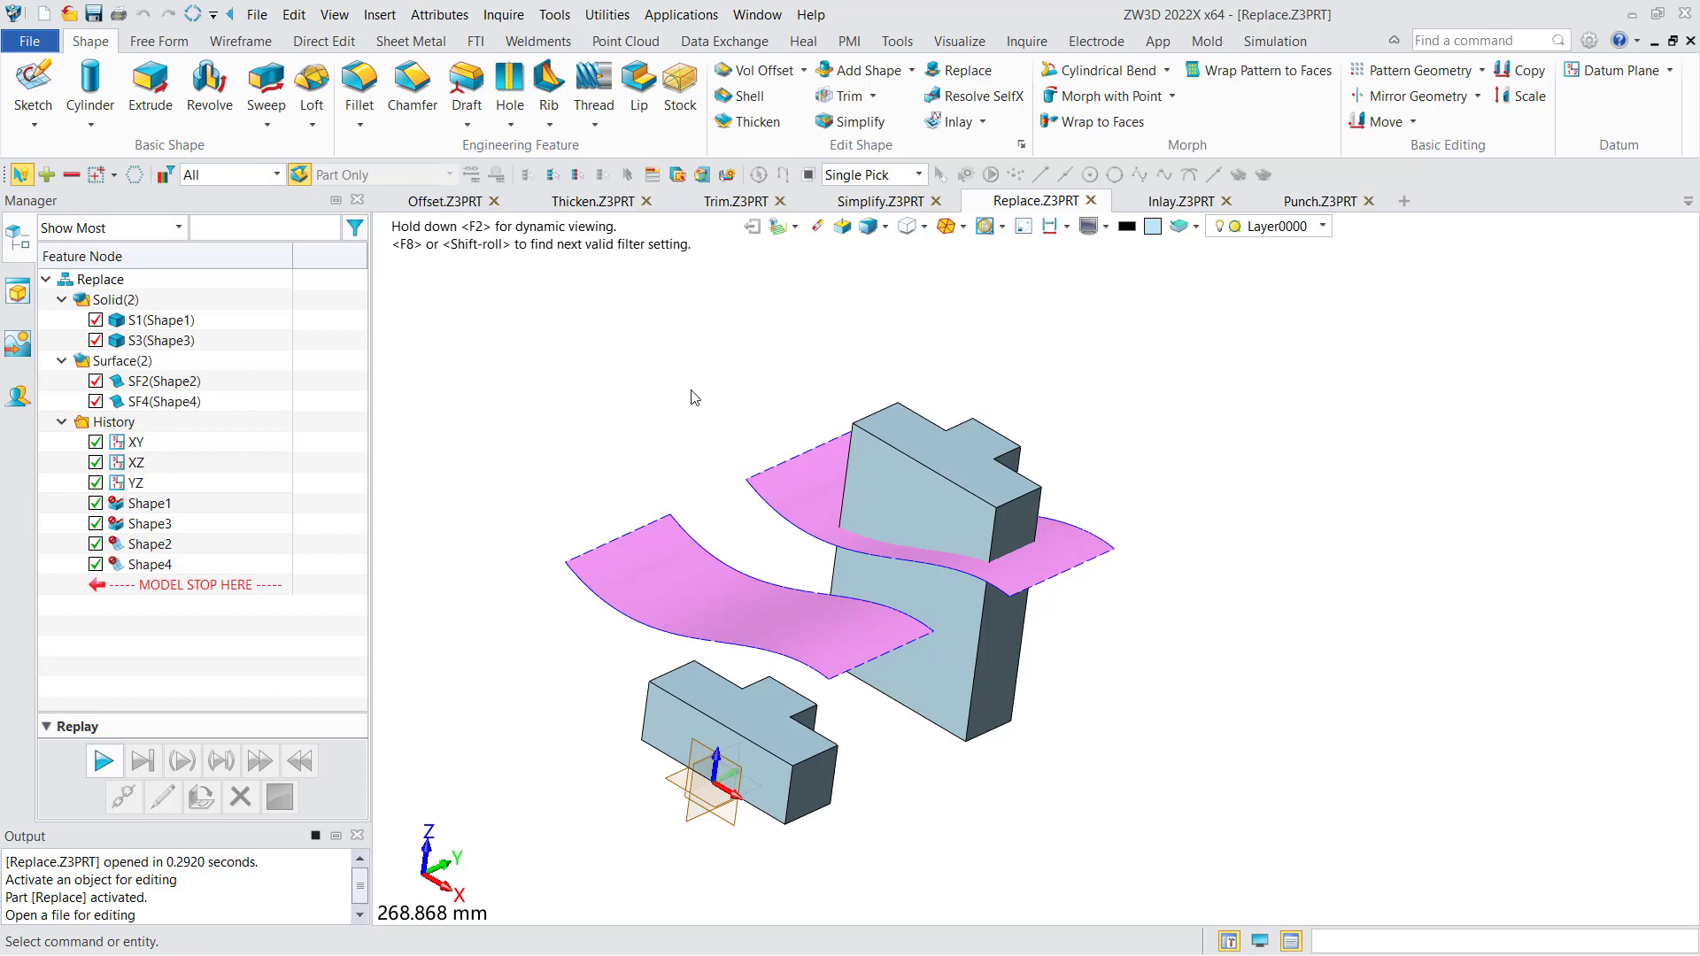
middle_click_drag(695, 398, 777, 370)
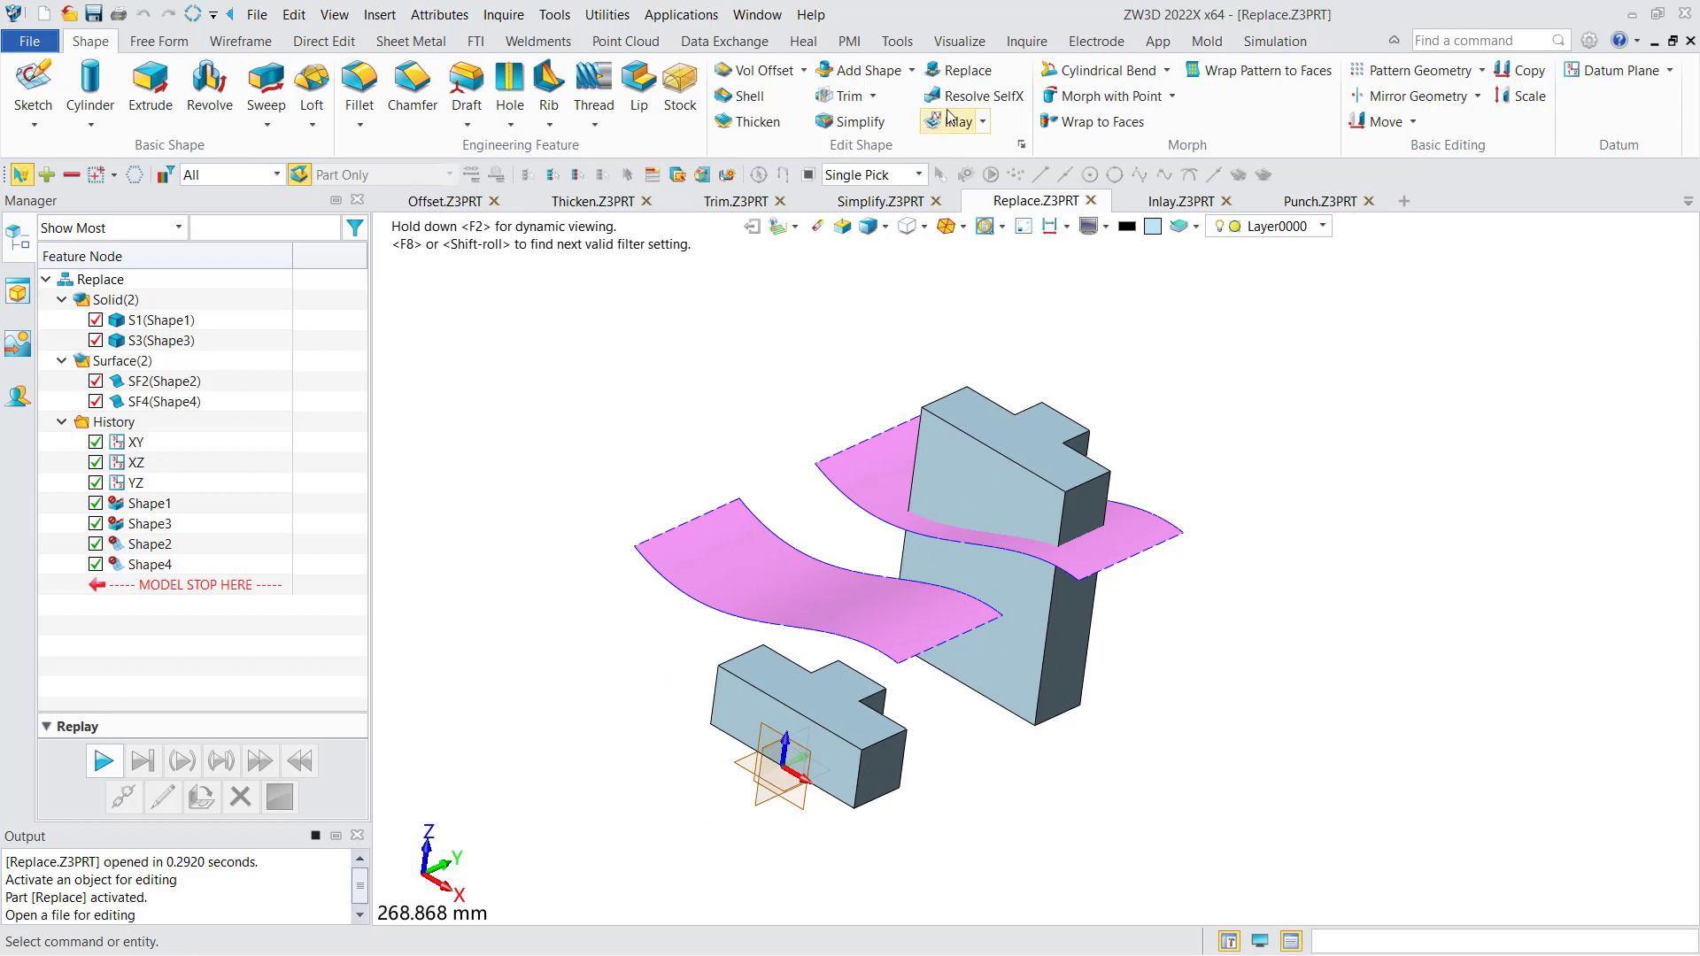
left_click(956, 73)
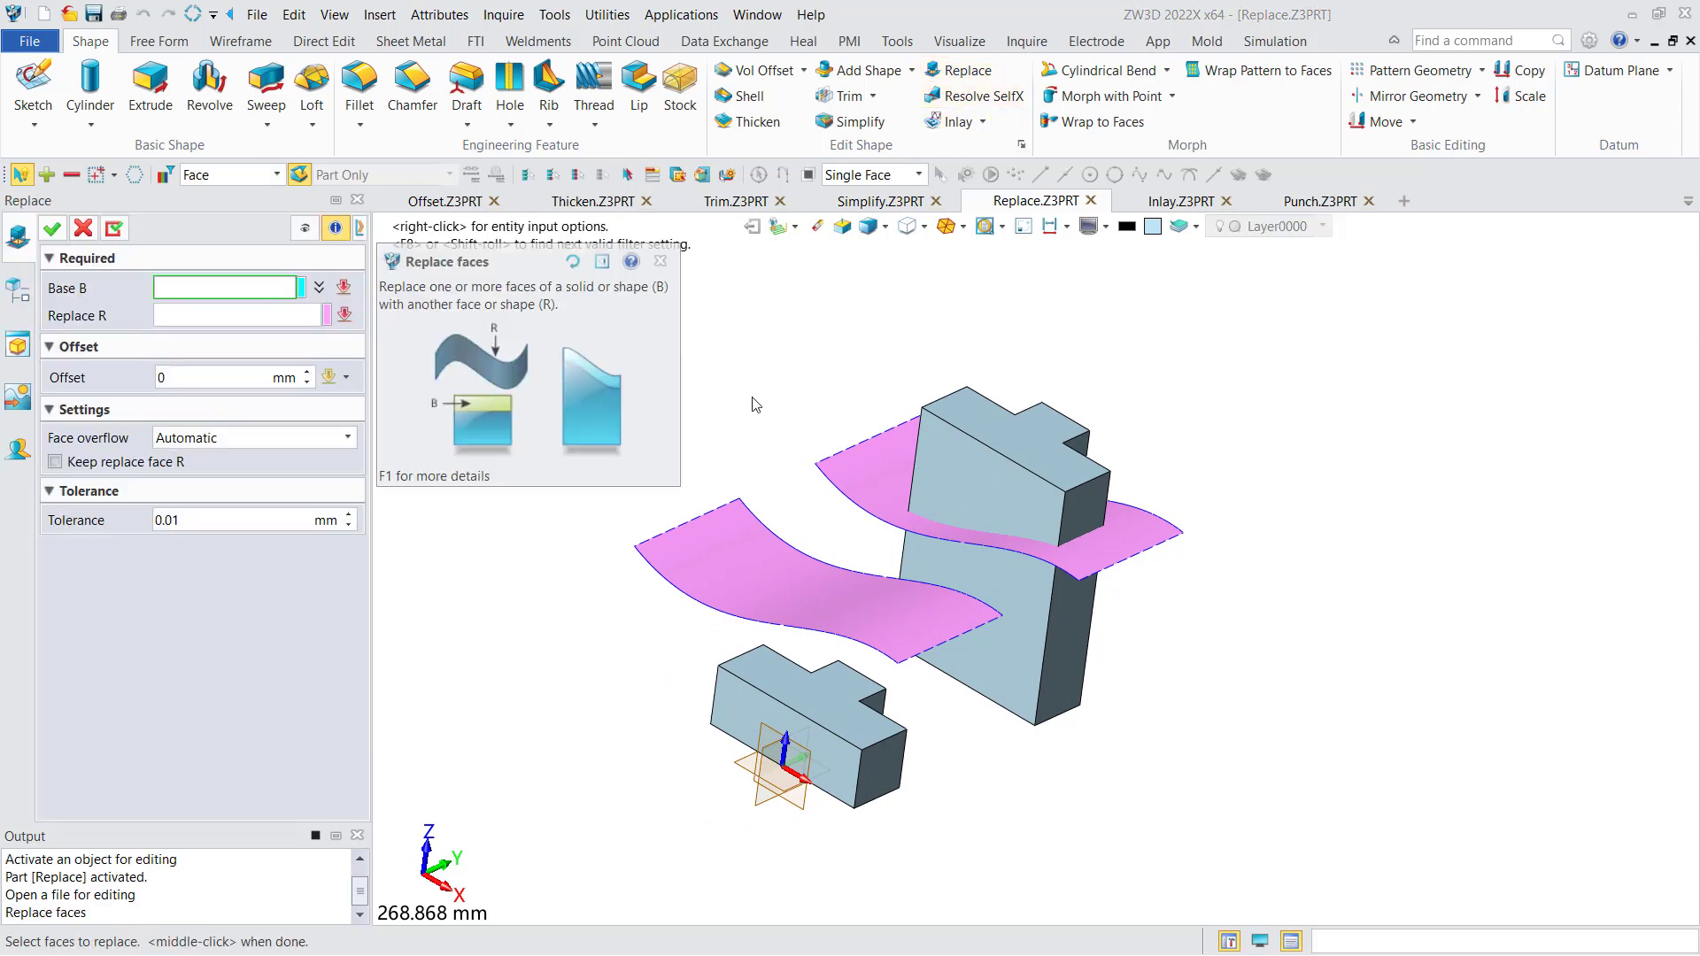
middle_click_drag(752, 397, 826, 373)
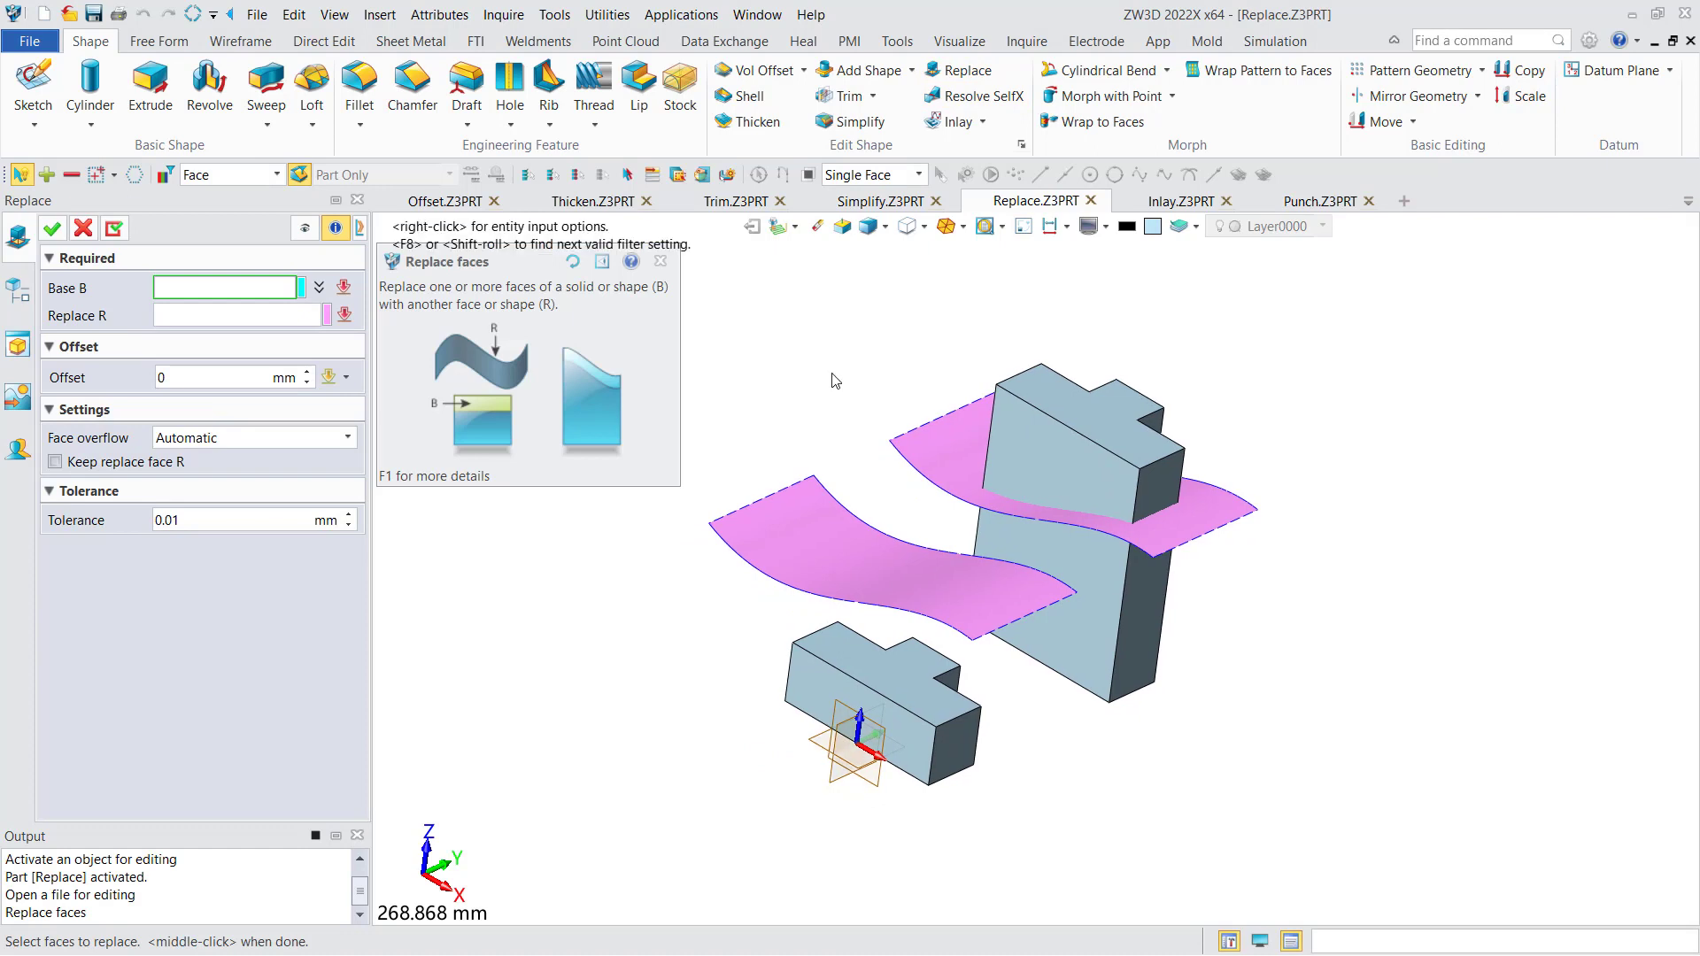
left_click(880, 688)
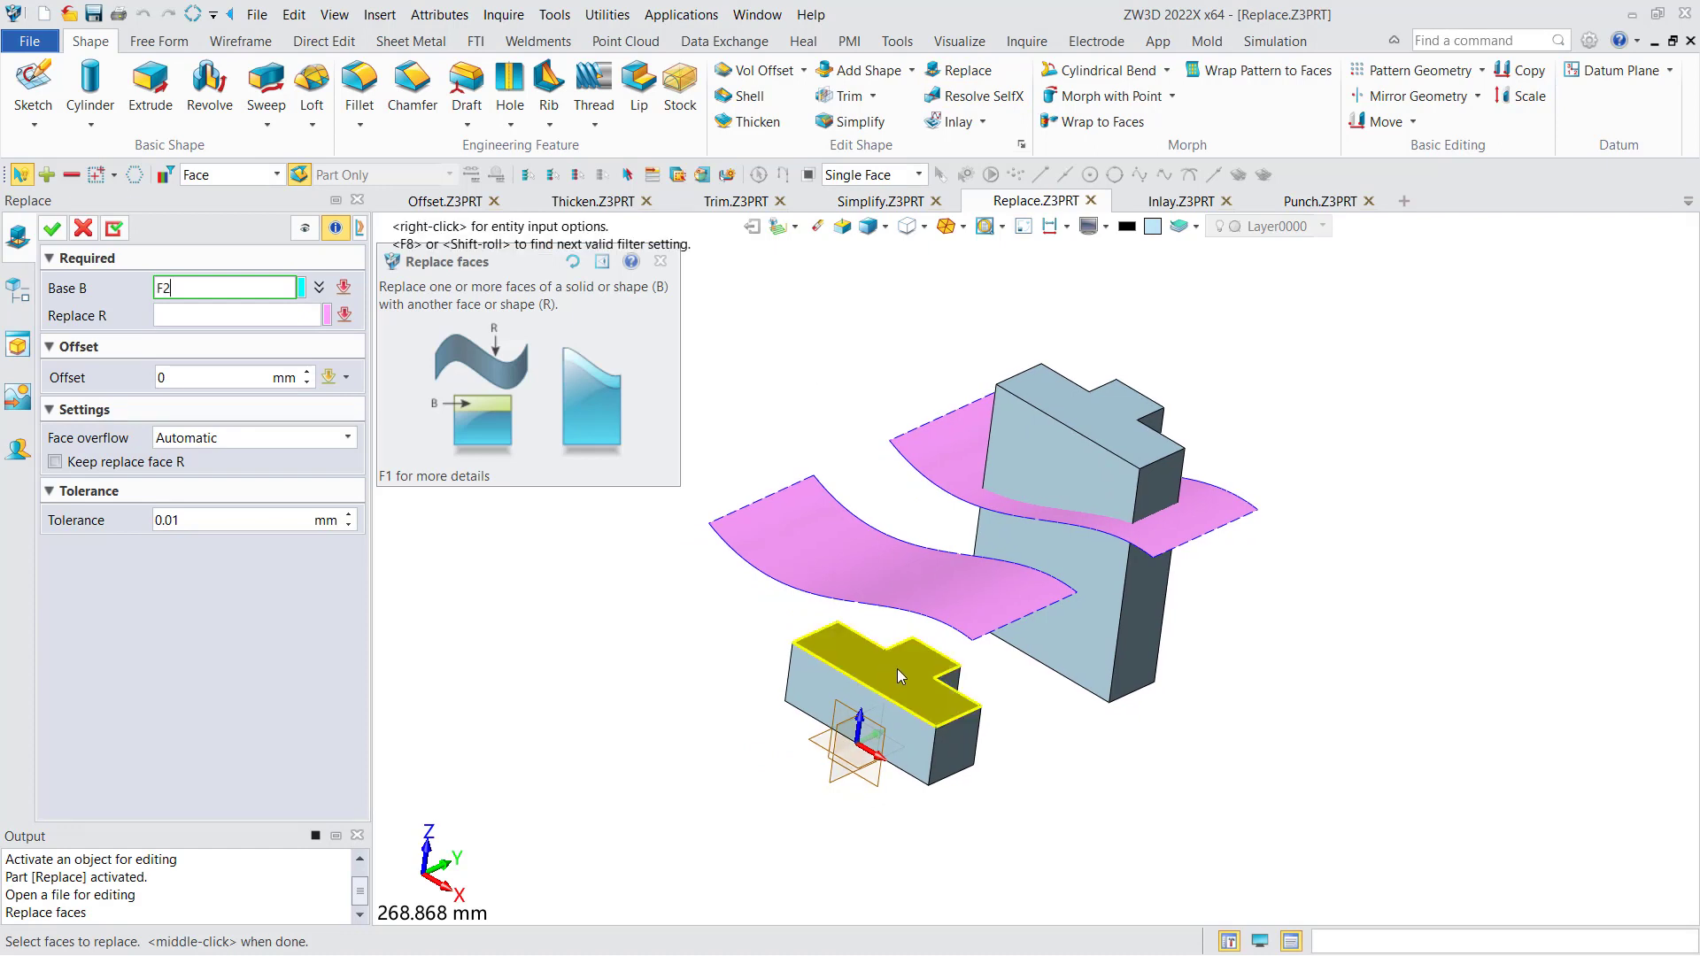
middle_click(896, 667)
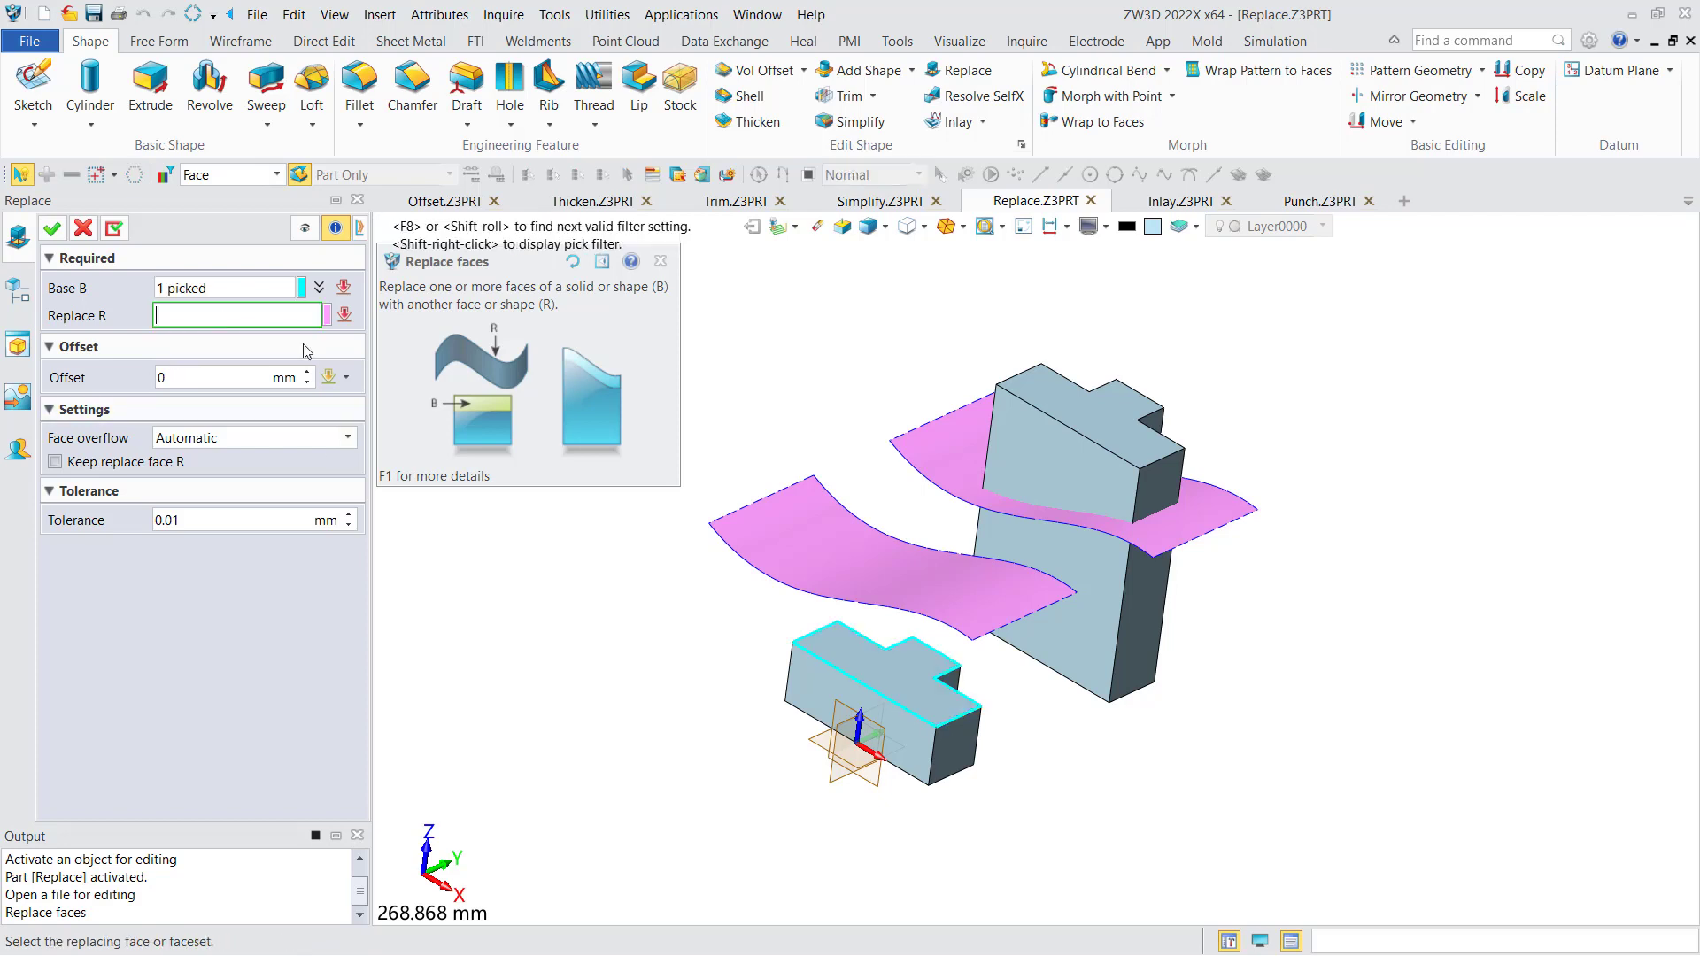
left_click(810, 558)
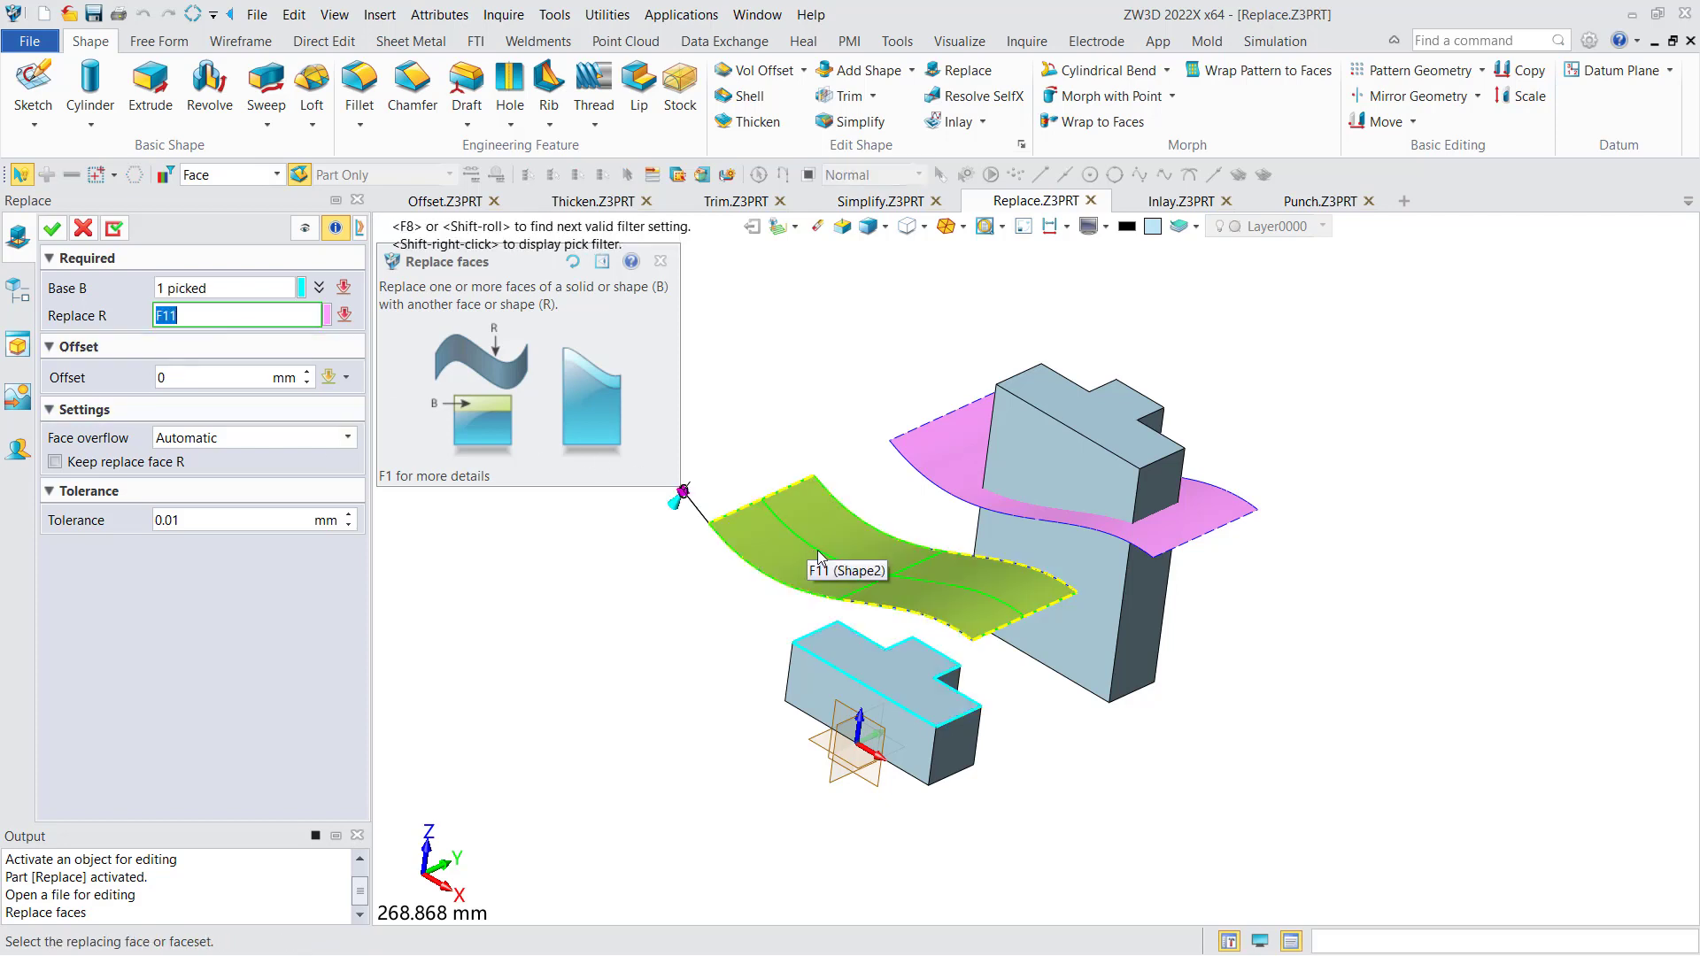
middle_click(820, 556)
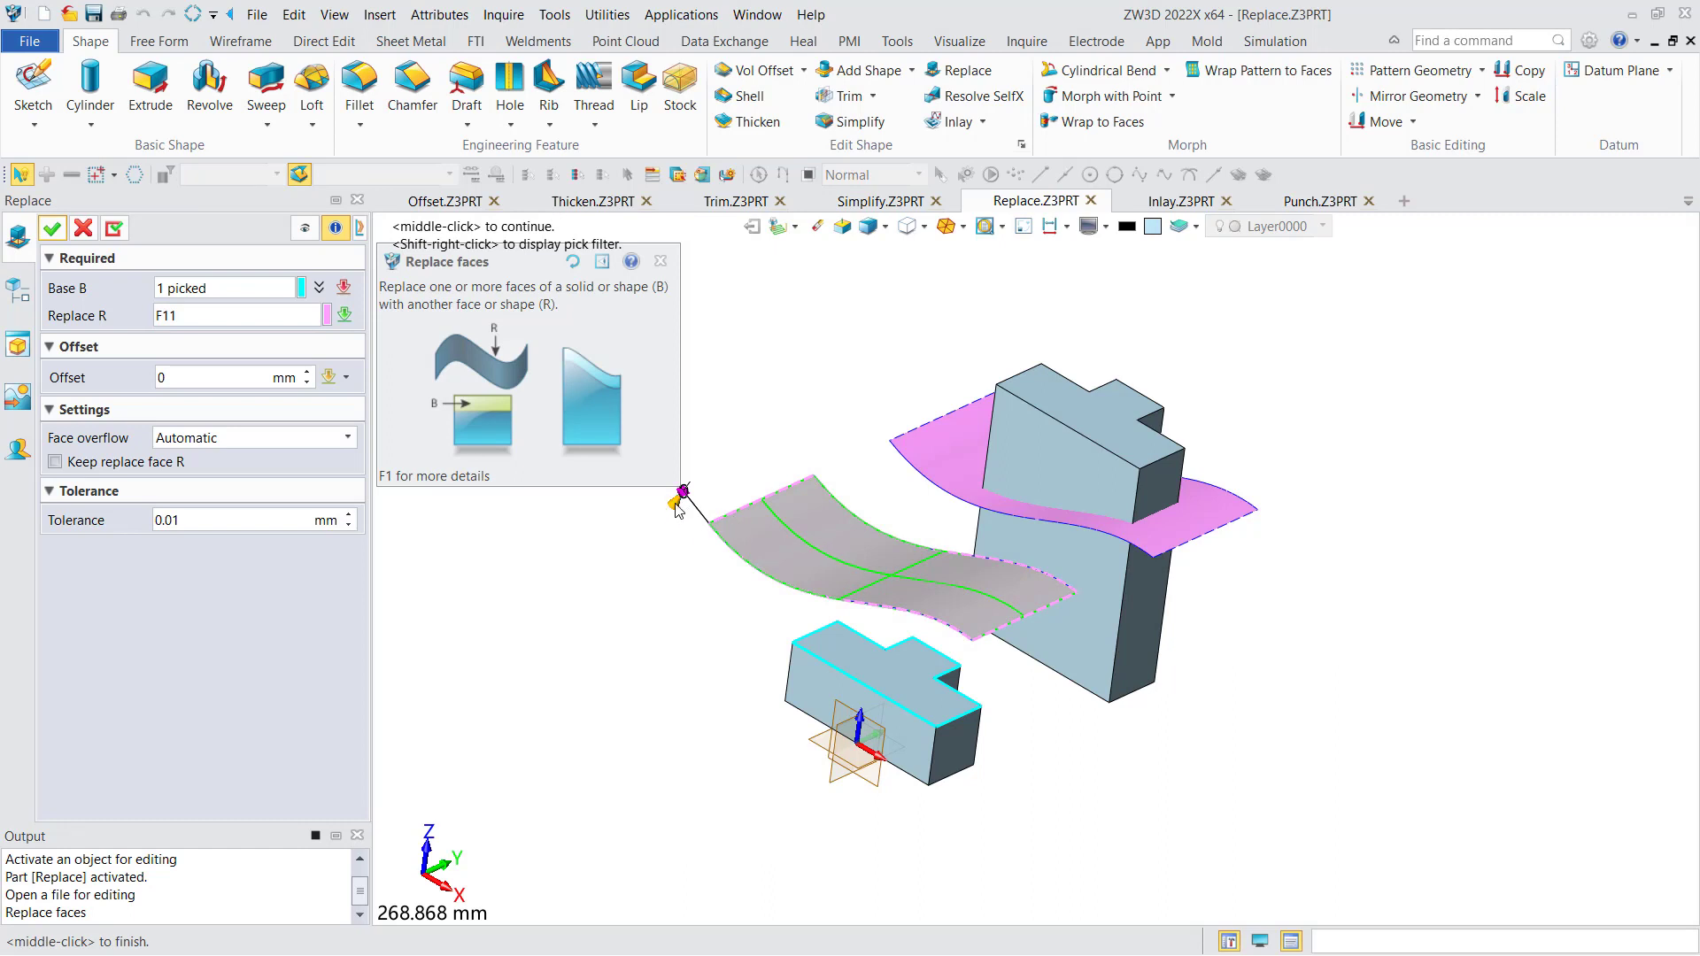
- Set the replacement offset to -10 mm and apply the face replacement to the smaller T-shaped block
left_click_drag(677, 511, 695, 500)
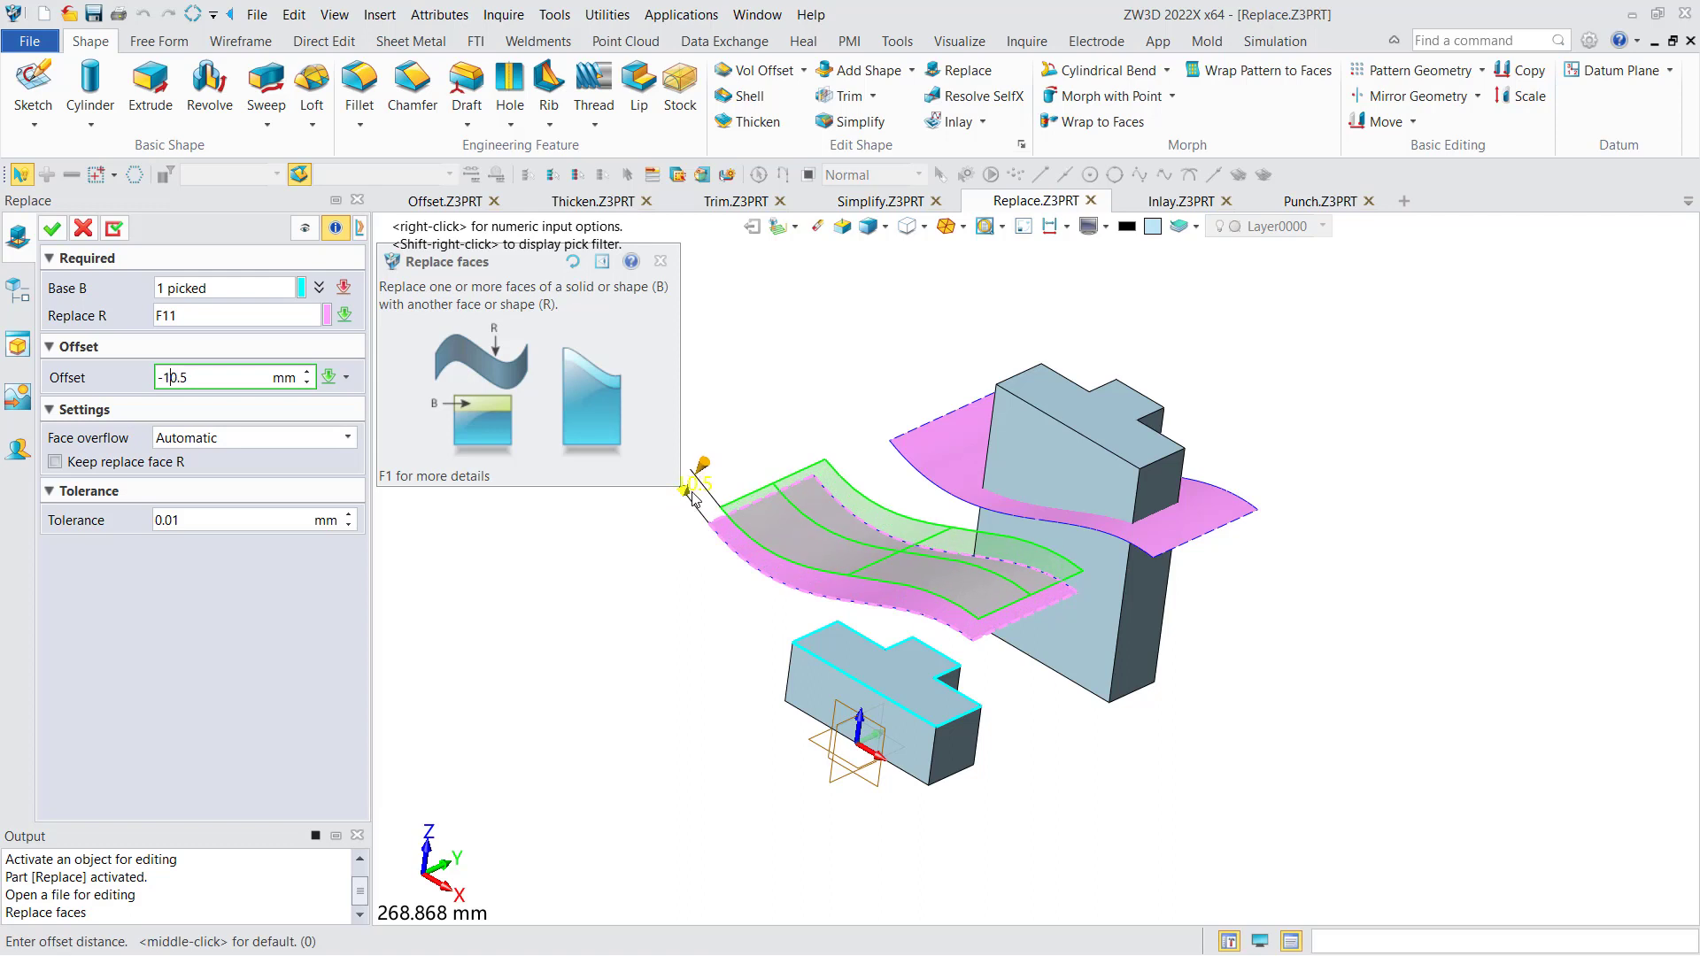
left_click(285, 381)
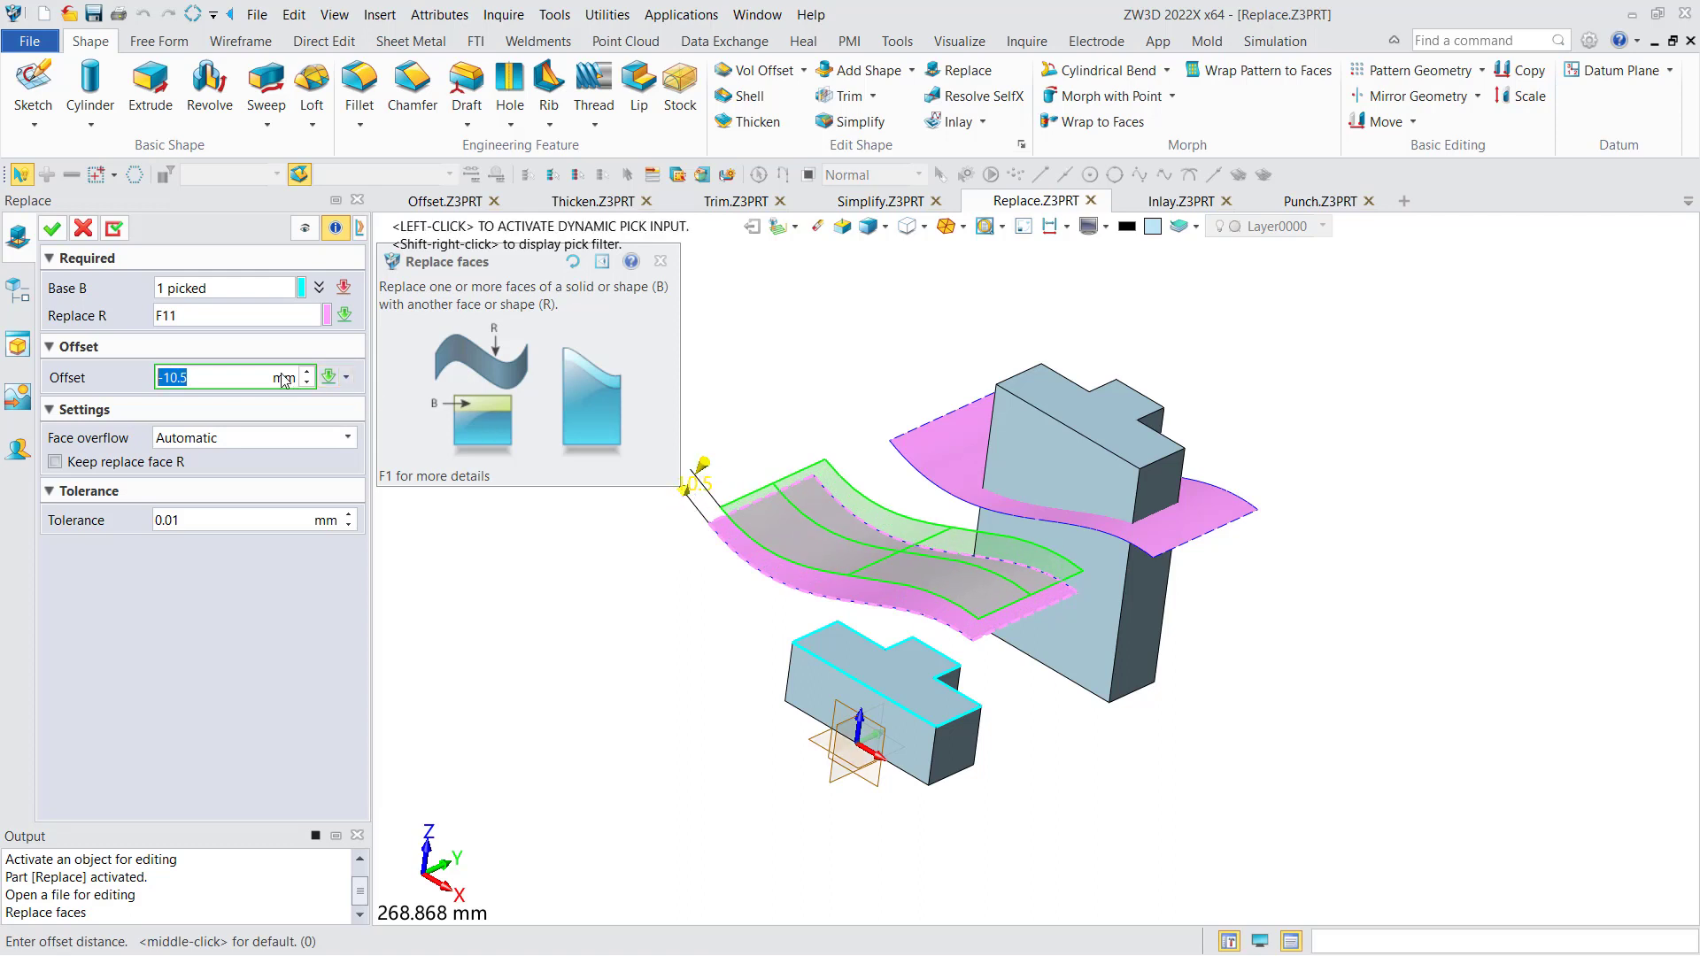
type("-10")
left_click(83, 230)
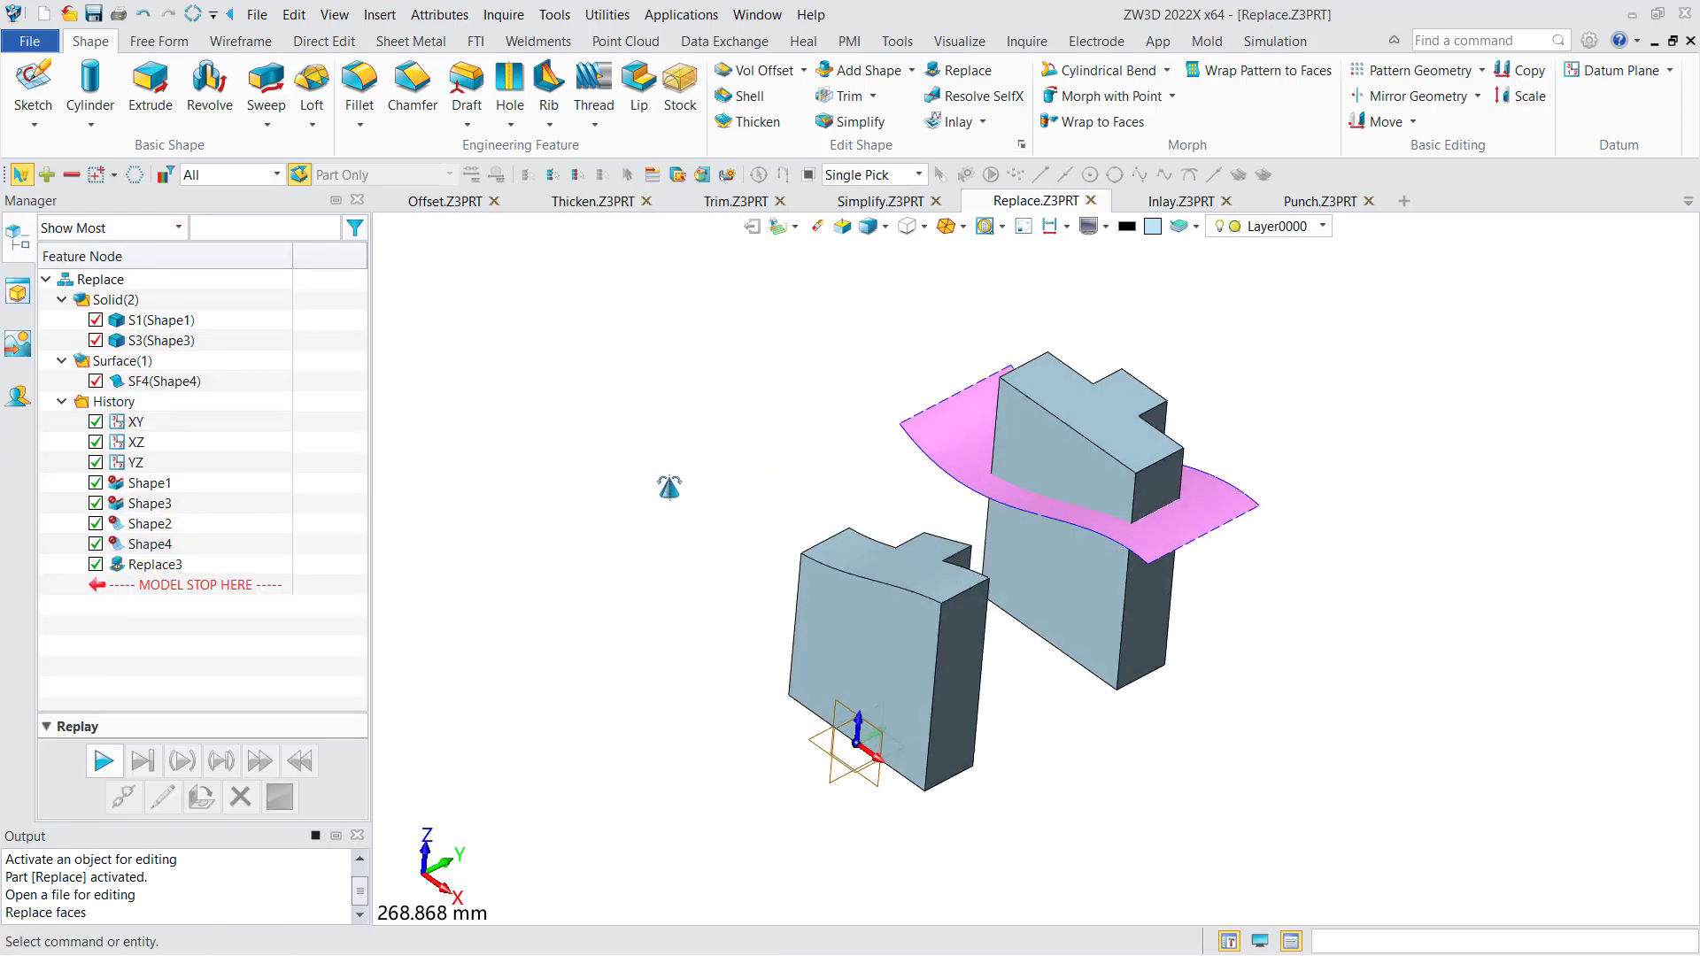
mouse_move(670, 487)
right_mouse_down()
mouse_move(688, 475)
mouse_move(692, 490)
right_mouse_up()
middle_click_drag(1130, 499, 962, 517)
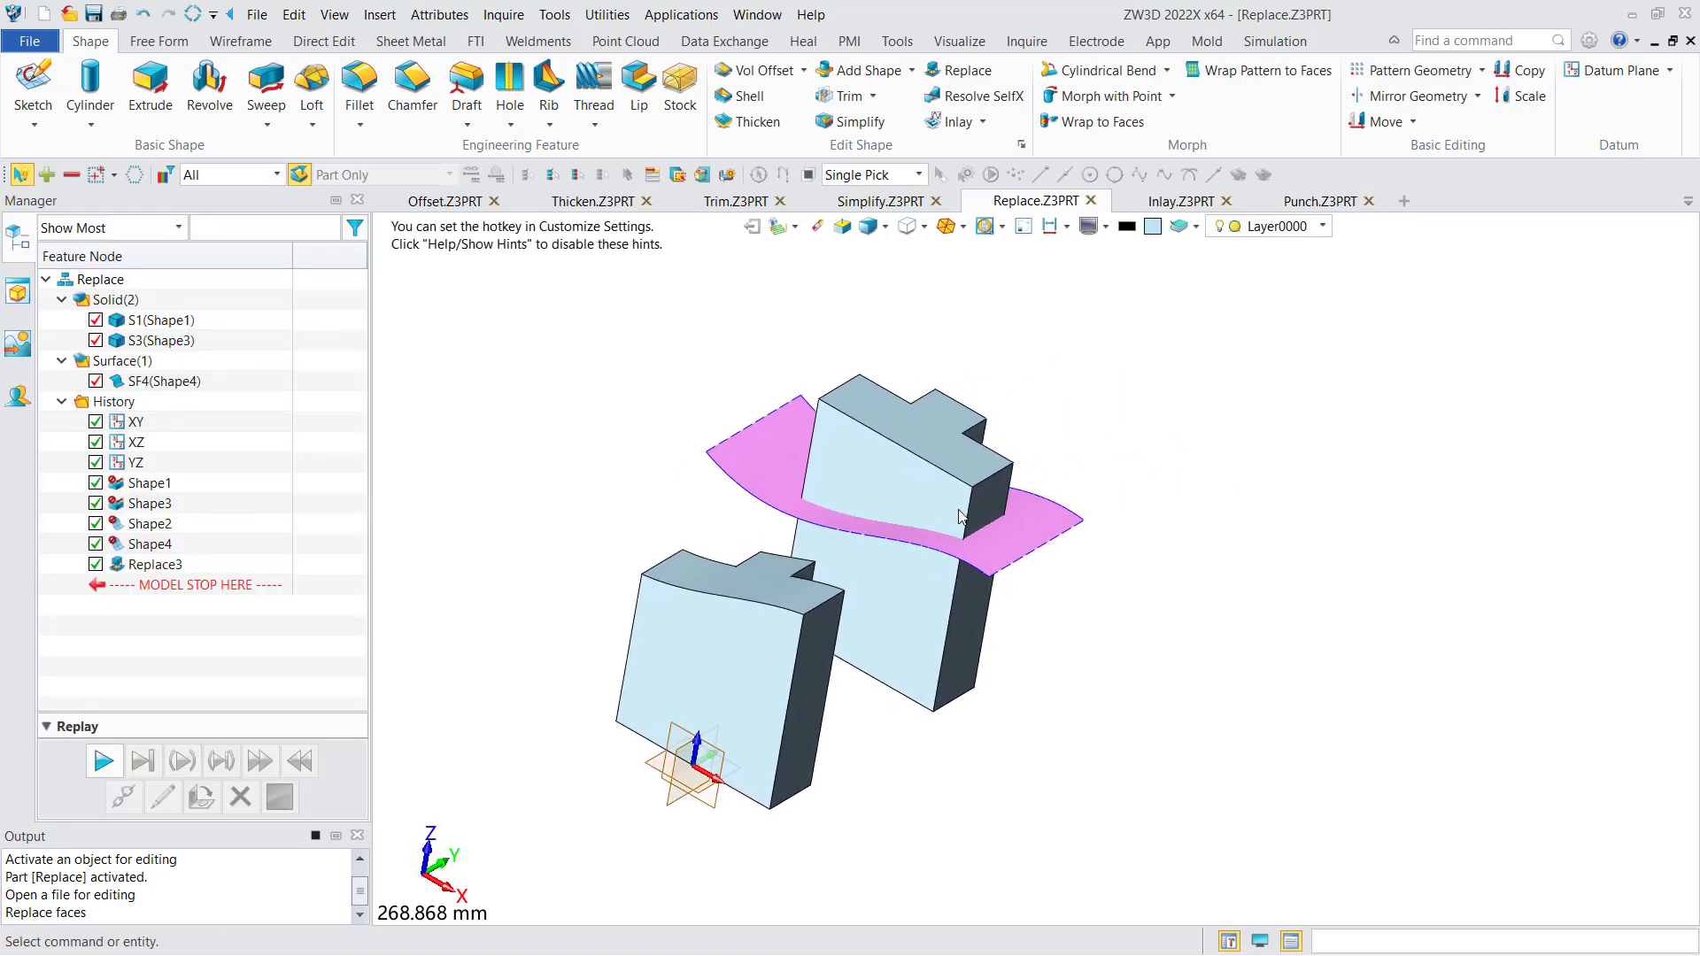
- Replace the taller T-shaped block's top face with the curved surface crossing it, using an offset of 0 mm
middle_click_drag(1020, 386, 999, 412)
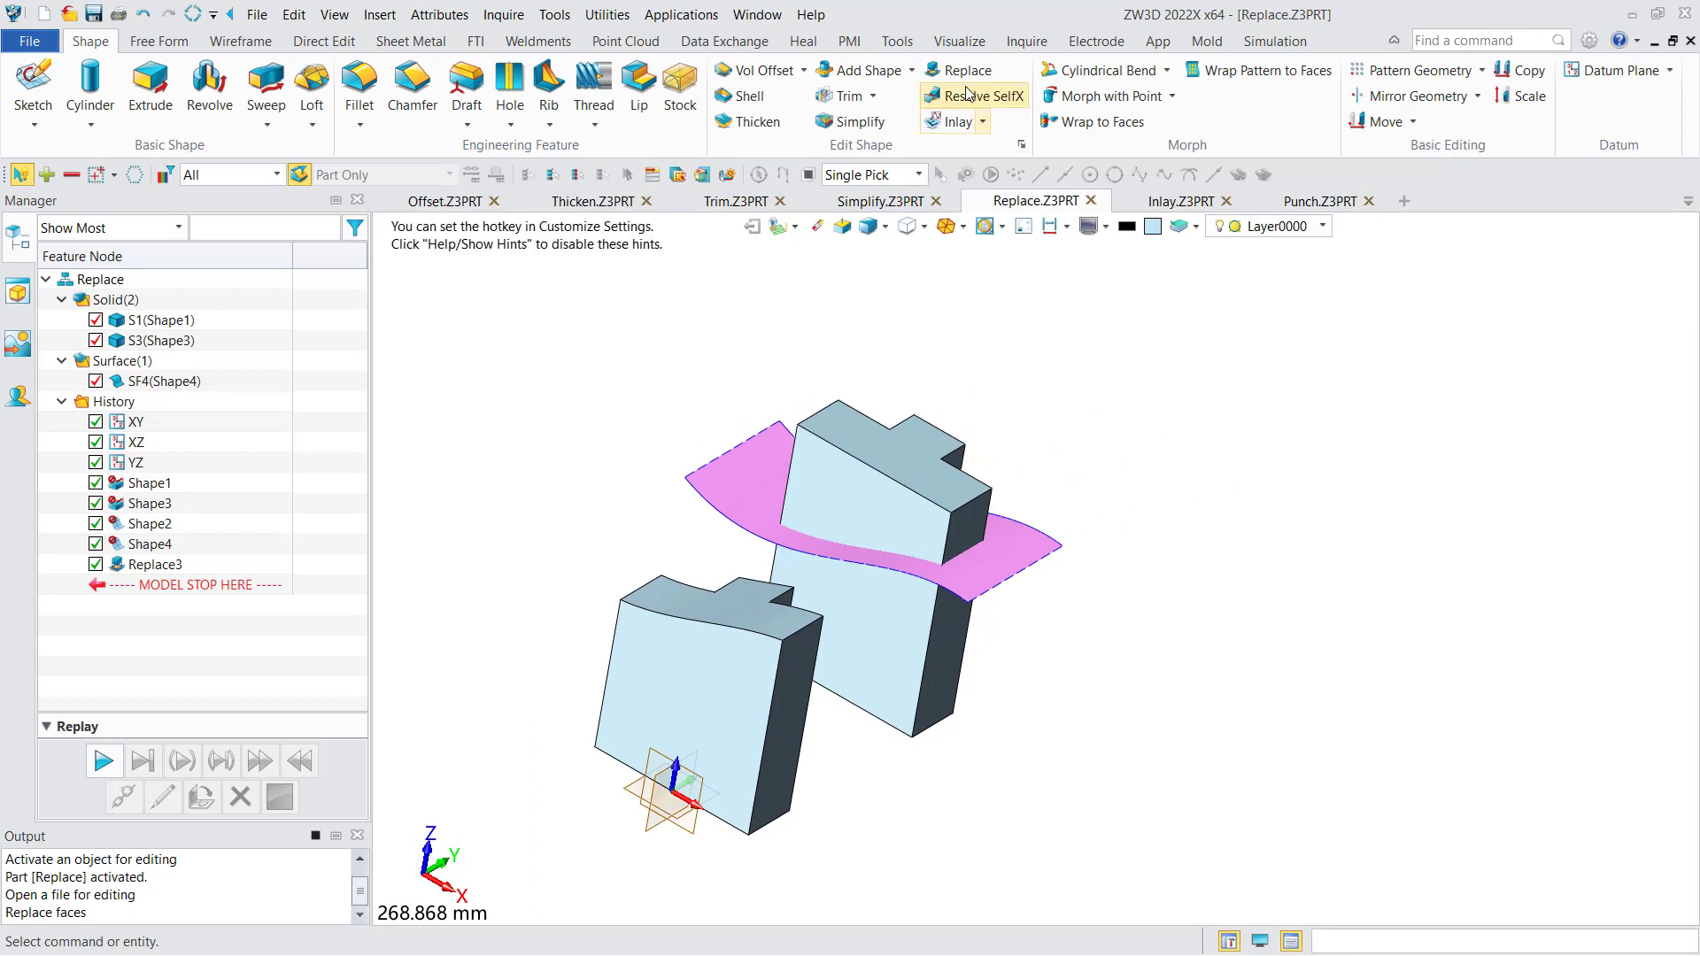
left_click(965, 71)
left_click(887, 461)
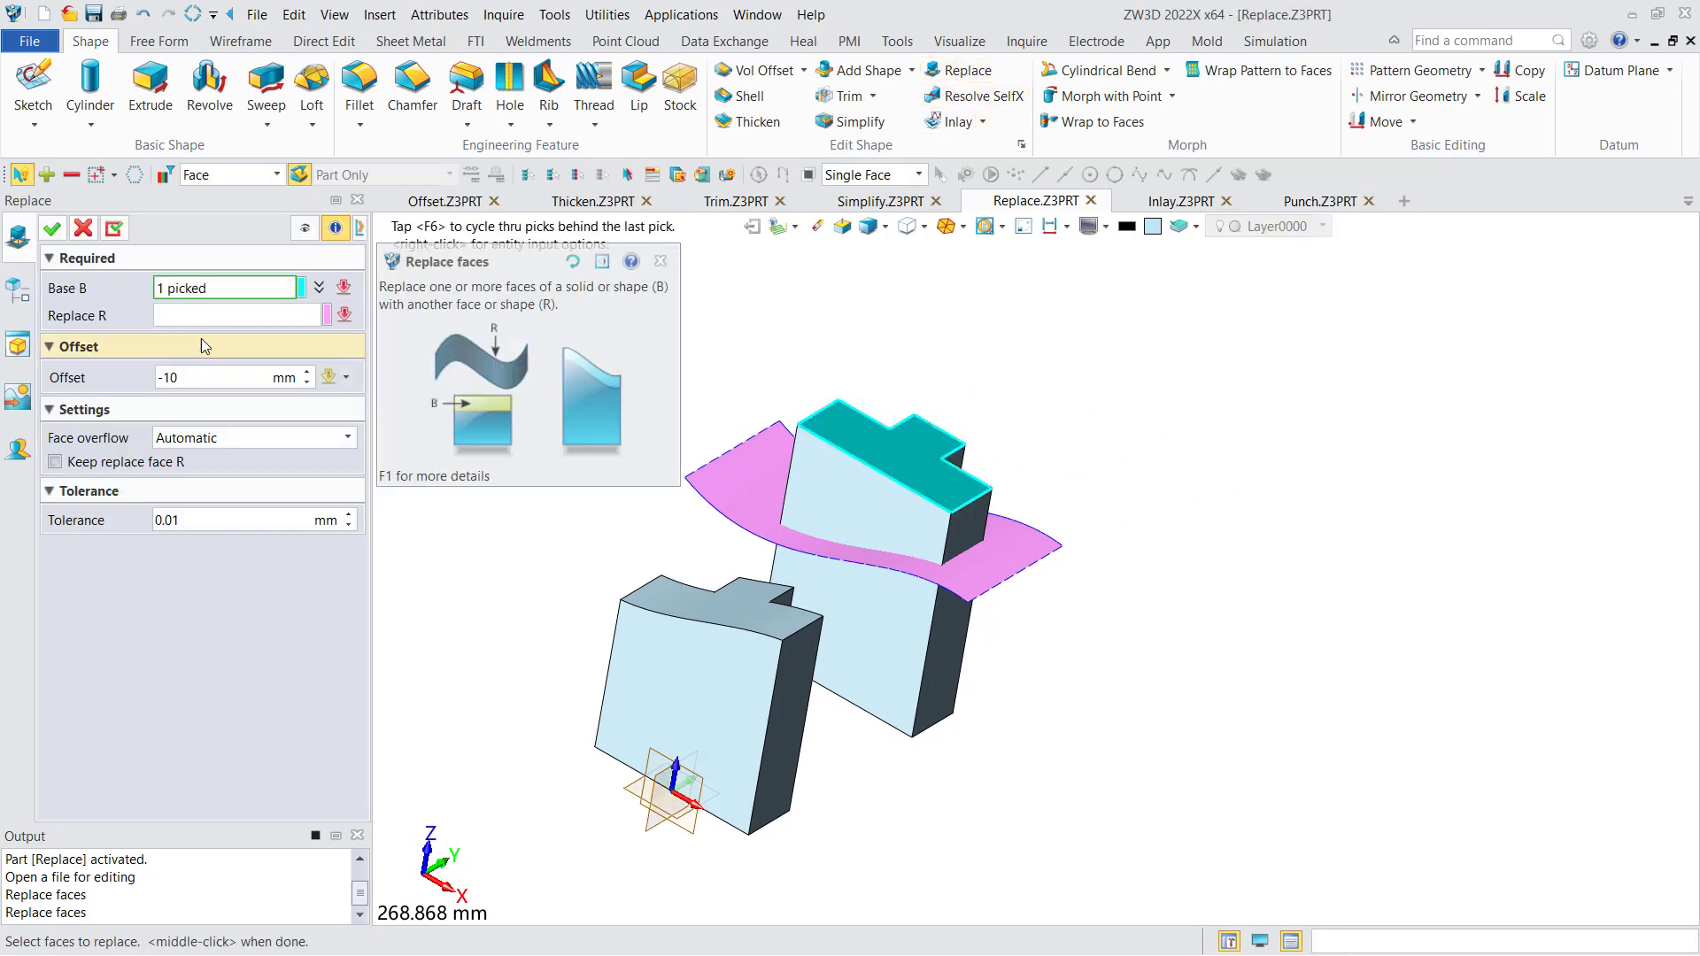
left_click(209, 317)
left_click(728, 490)
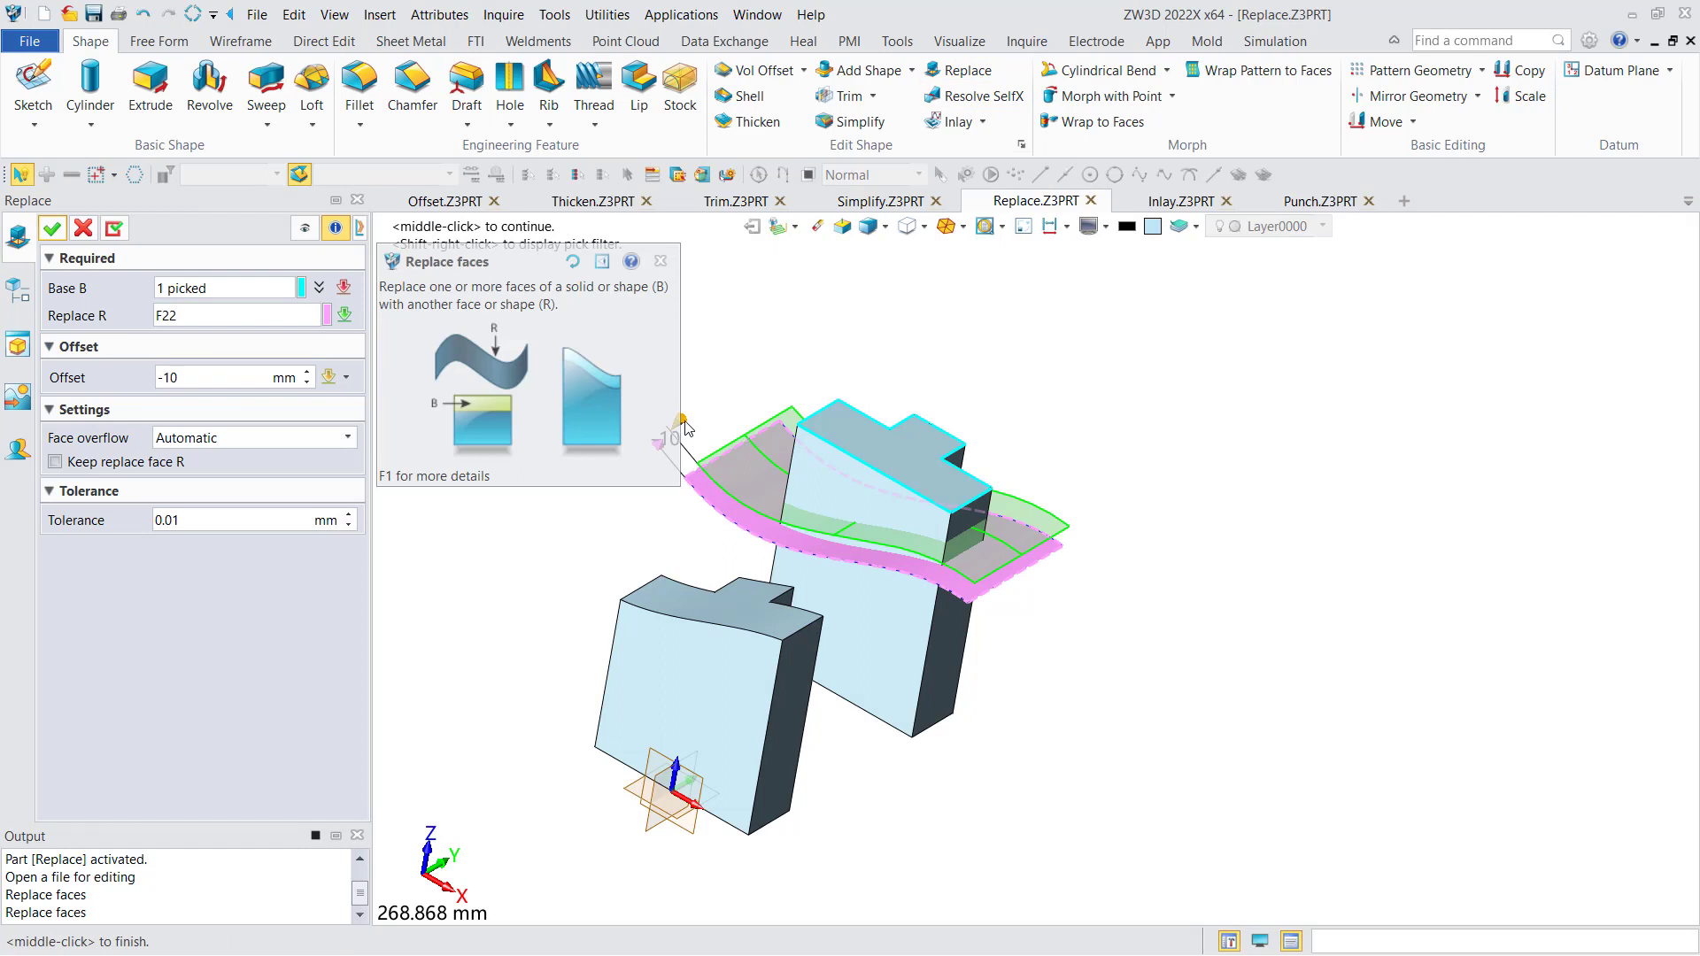
left_click(292, 381)
type("0")
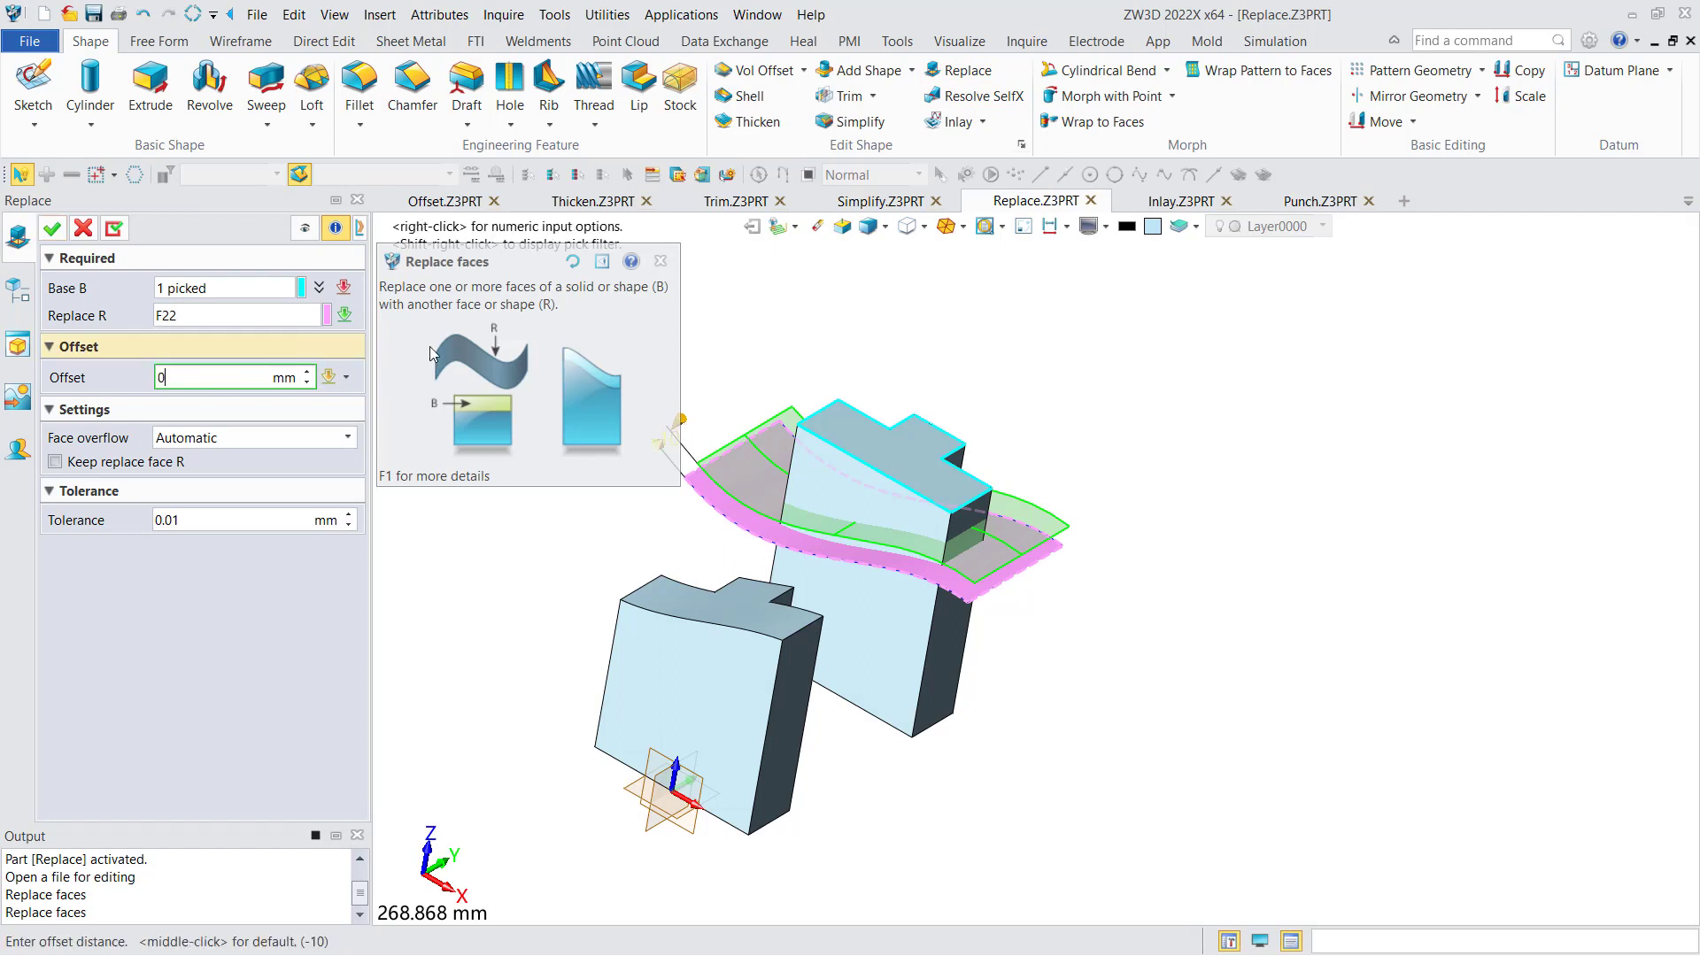
key("Return")
middle_click(772, 427)
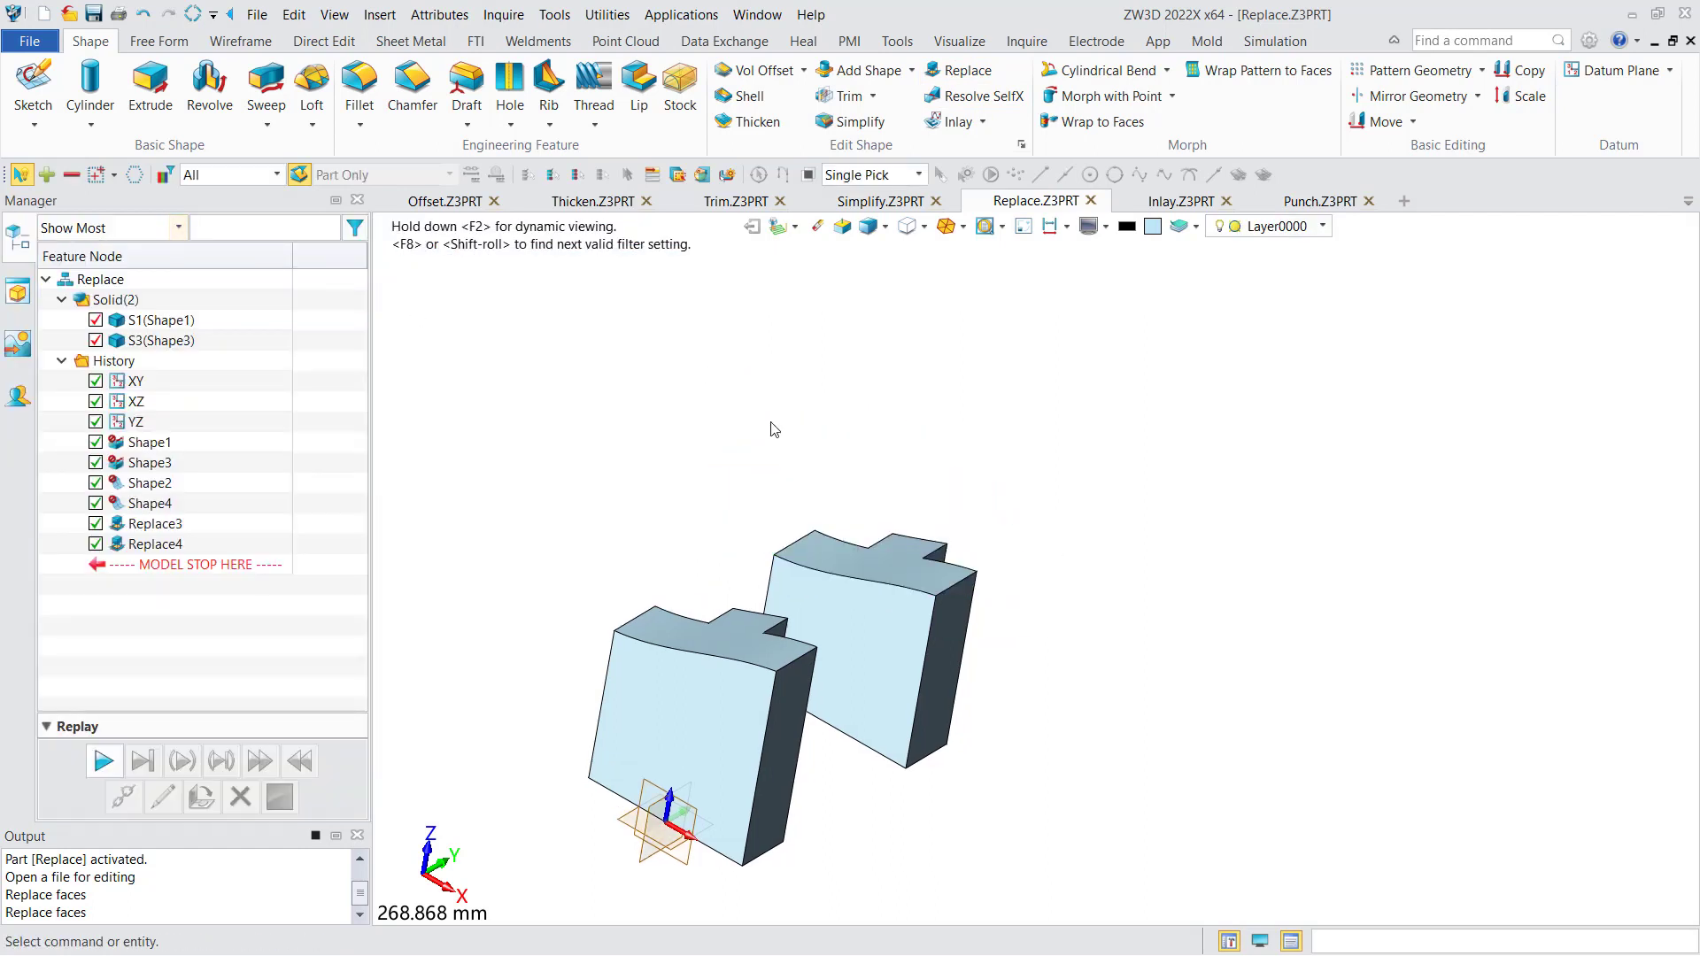
middle_click_drag(773, 429, 841, 396)
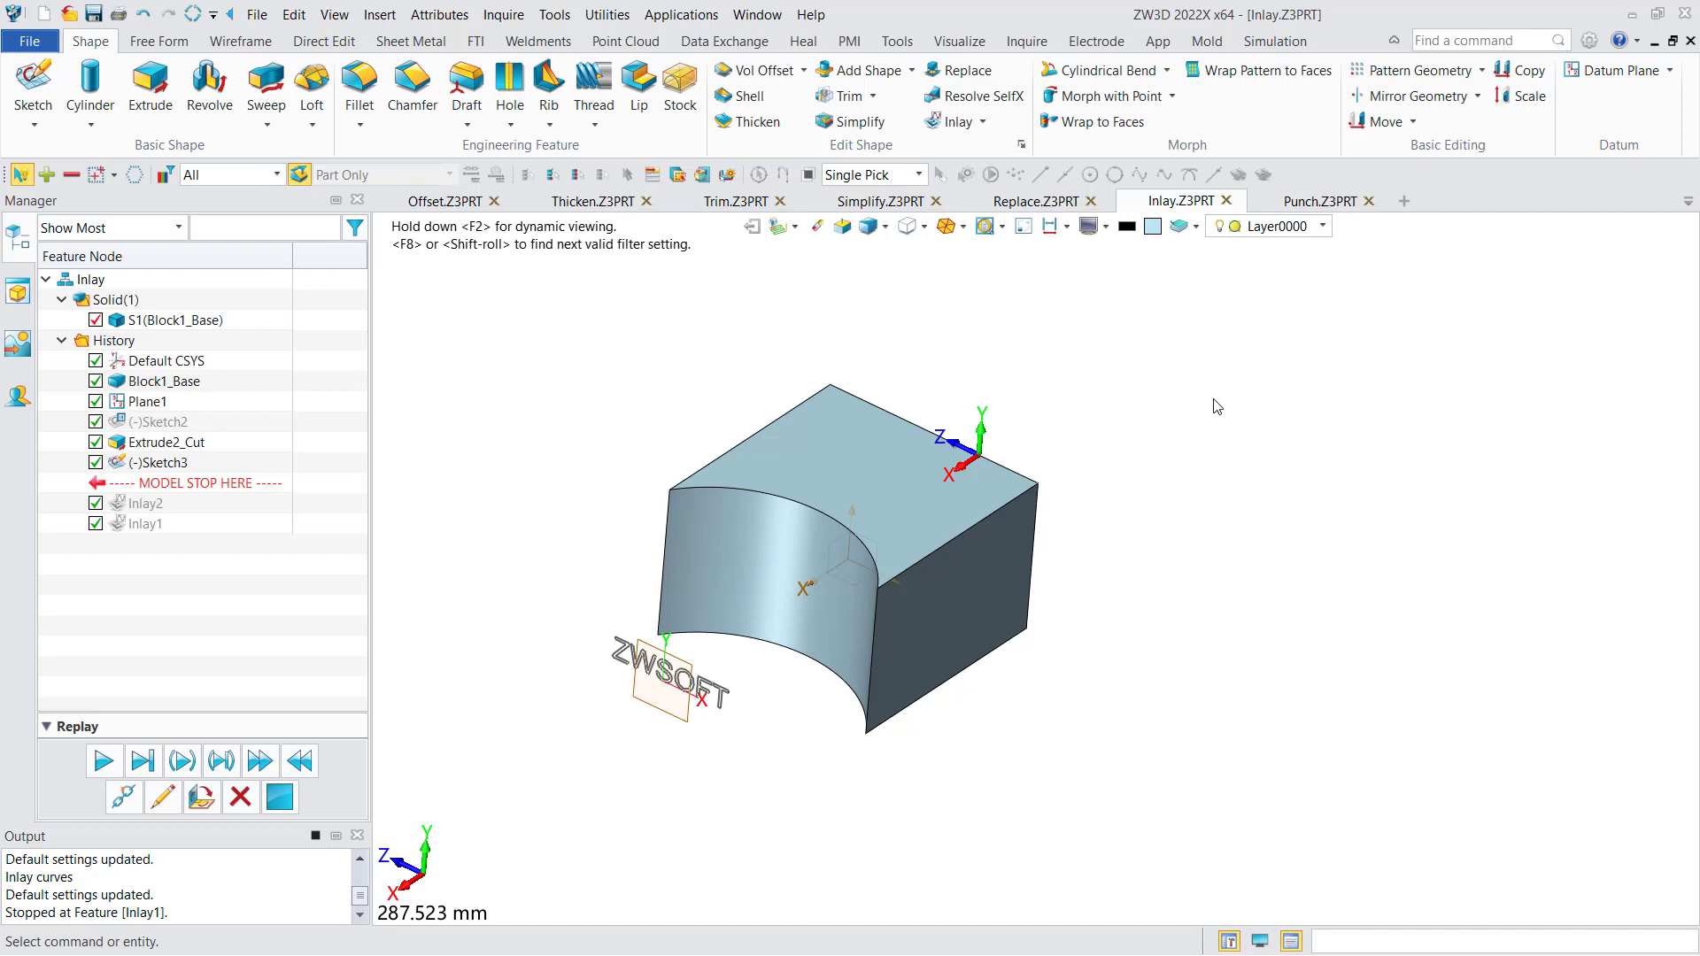
- In the Inlay.Z3PRT part, set up an Inlay with the block's concave face as receiving face and the ZWSOFT text sketch as curves
left_click(954, 124)
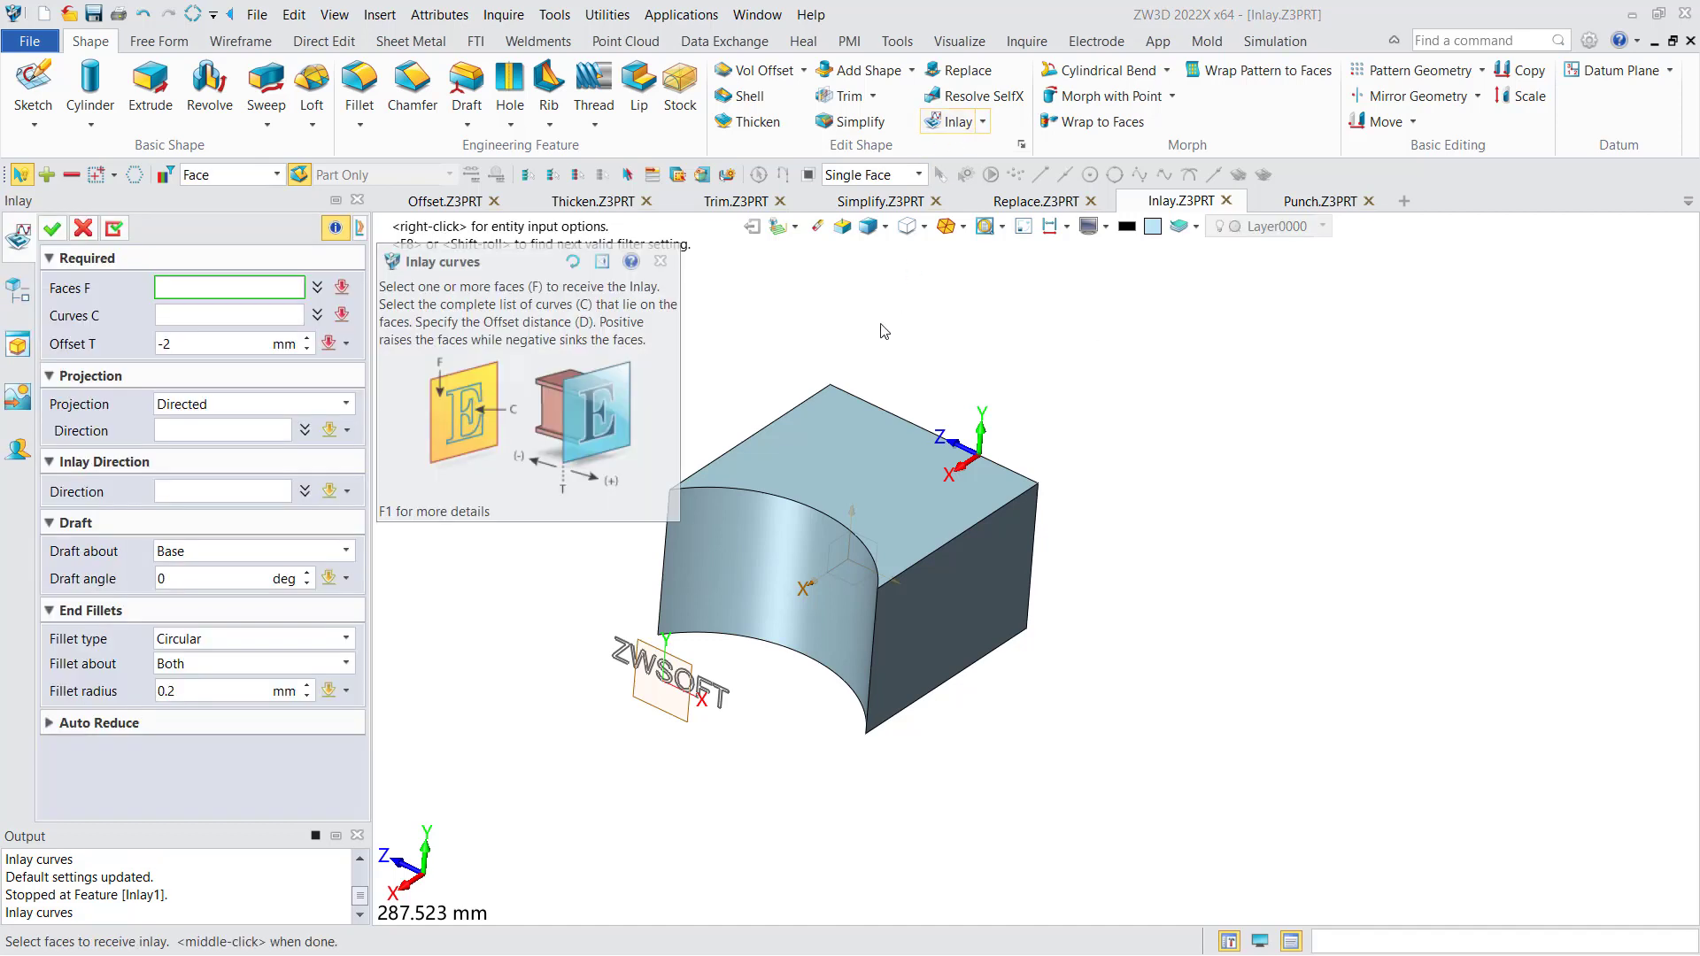
middle_click_drag(880, 325, 891, 337)
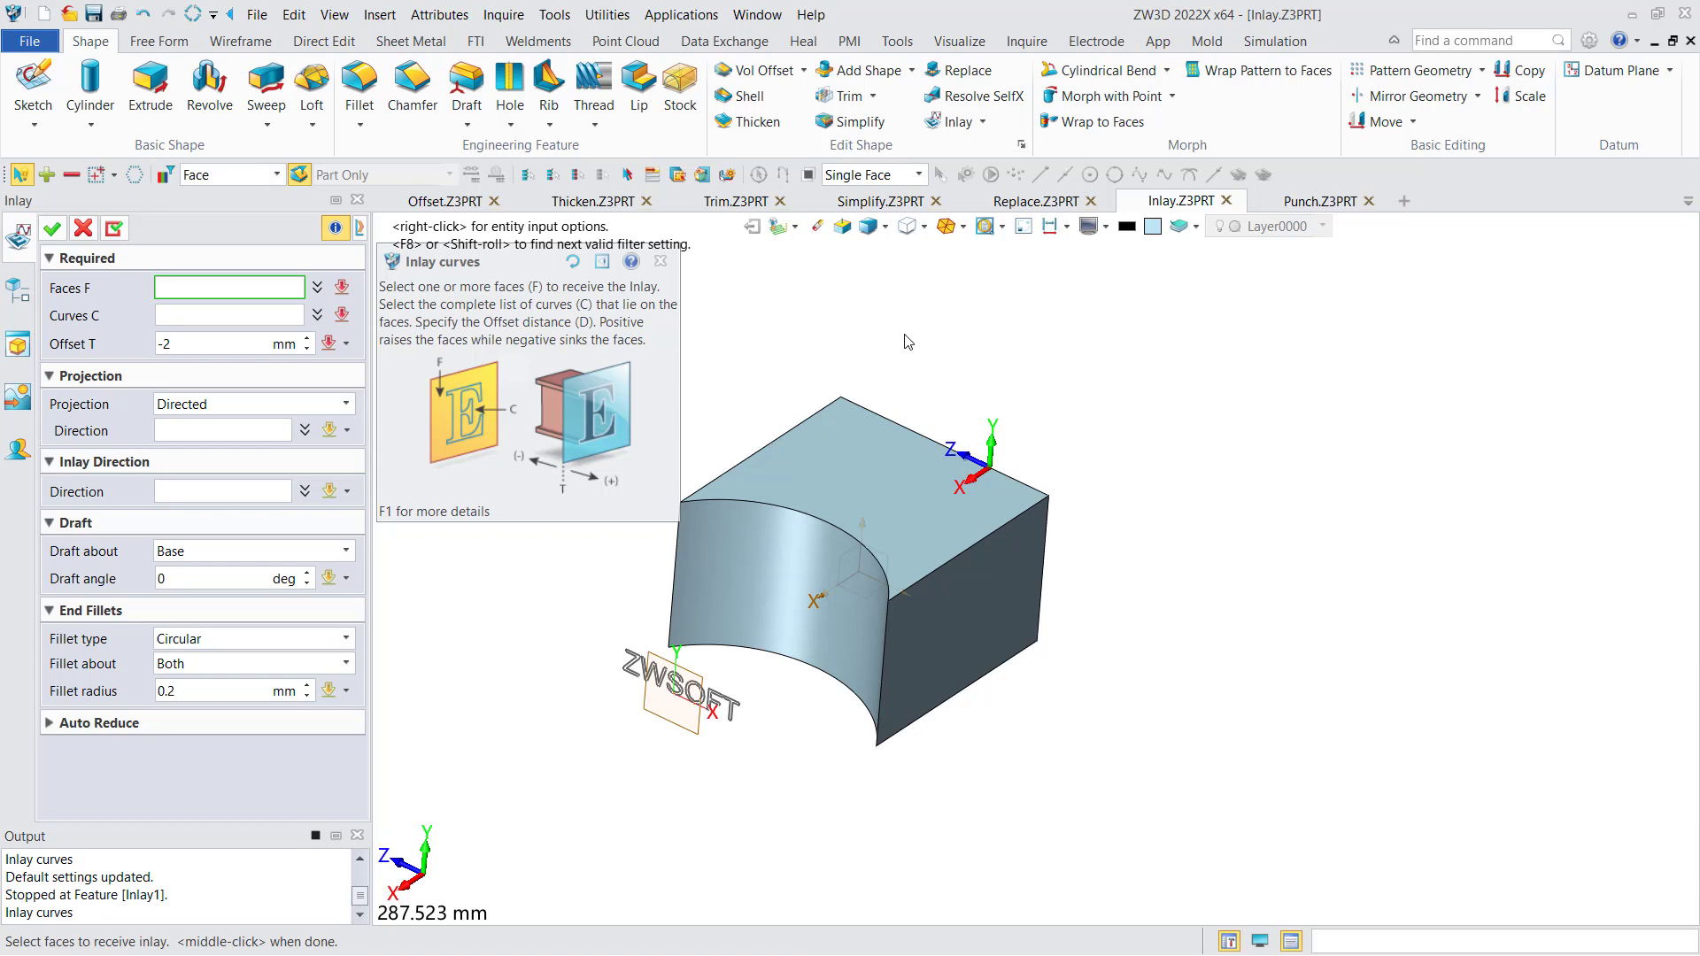
left_click(755, 585)
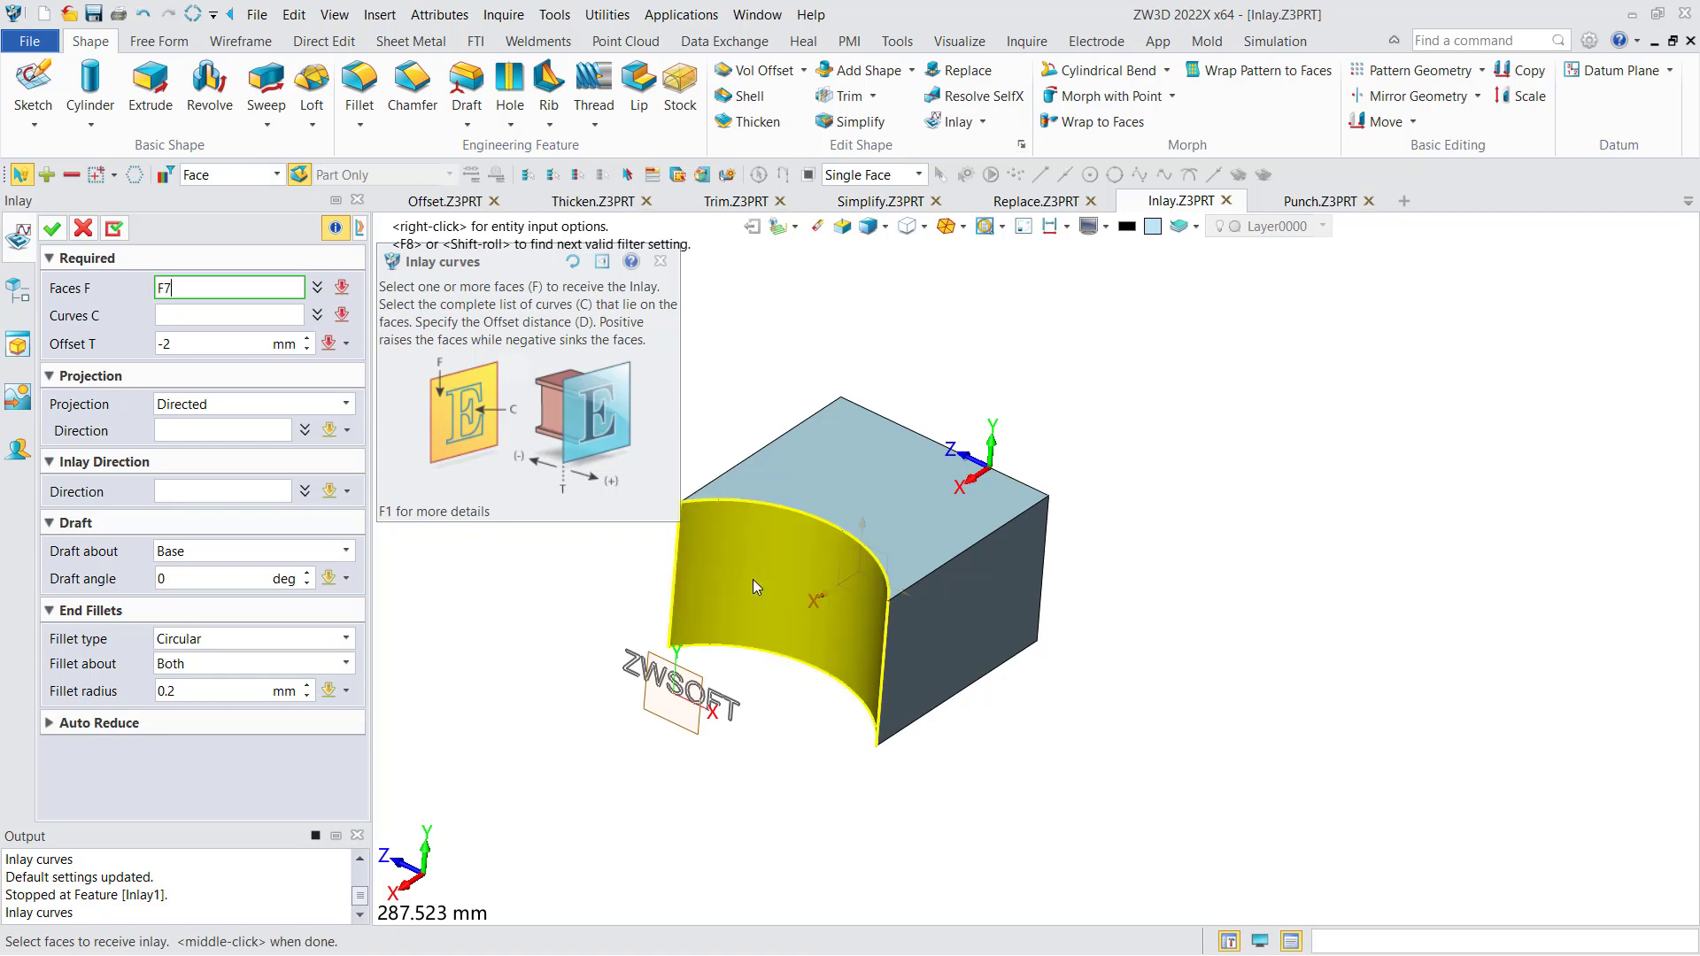
left_click(757, 542)
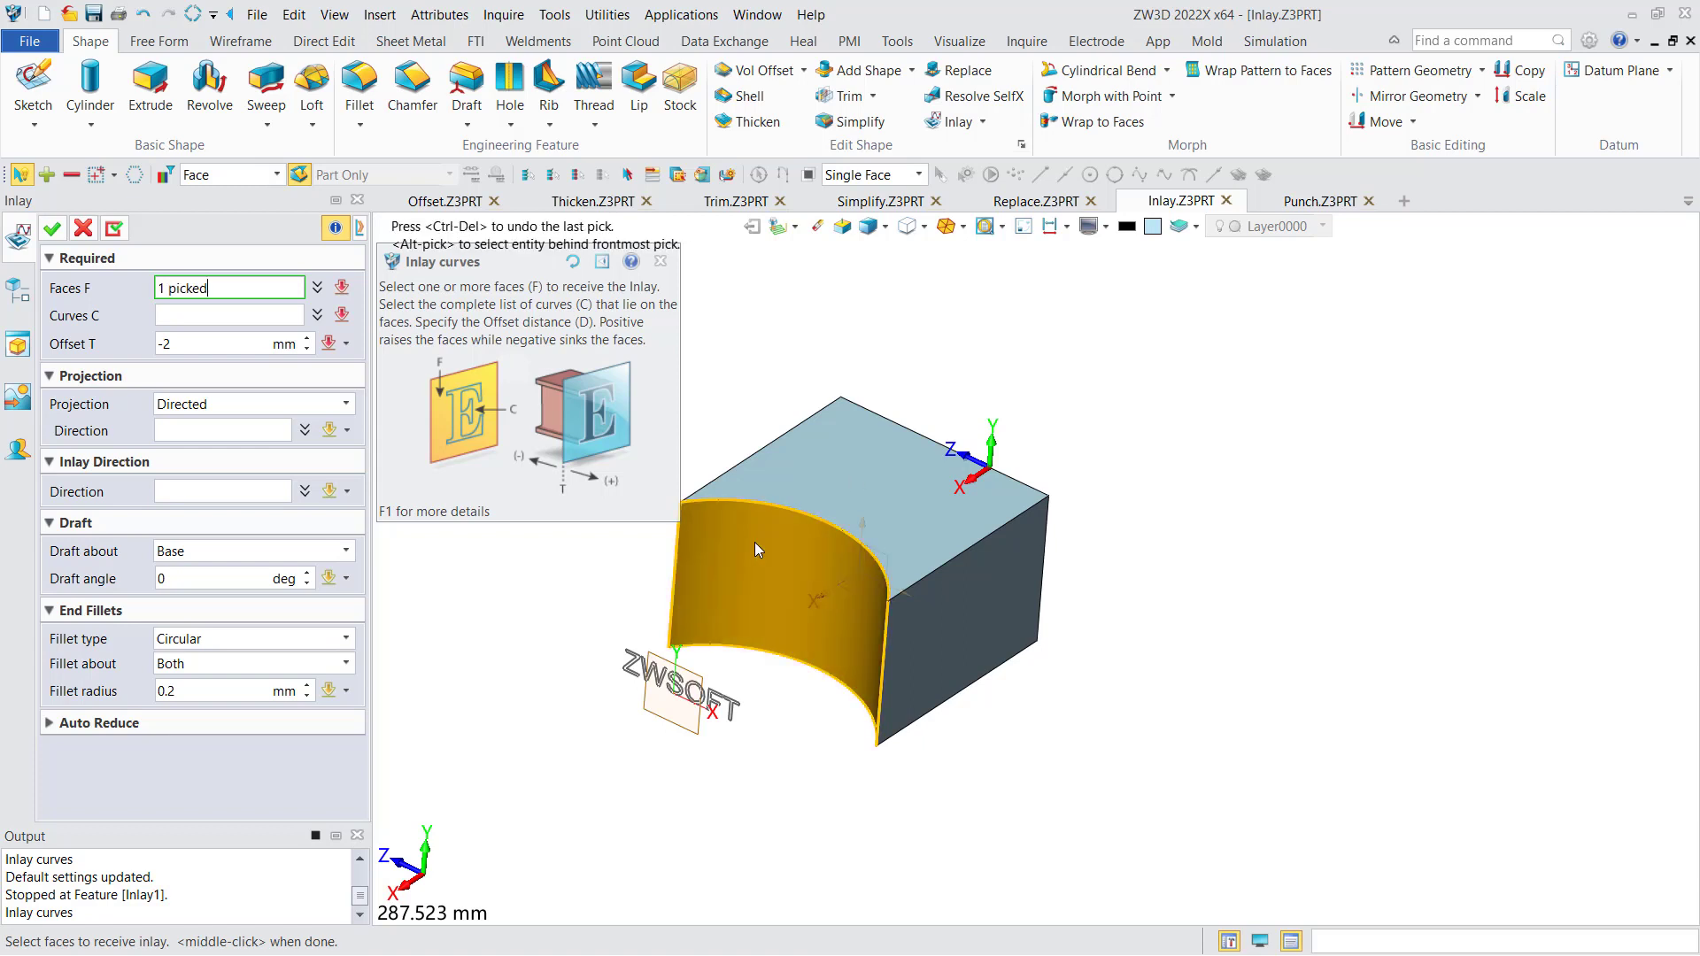
left_click(254, 316)
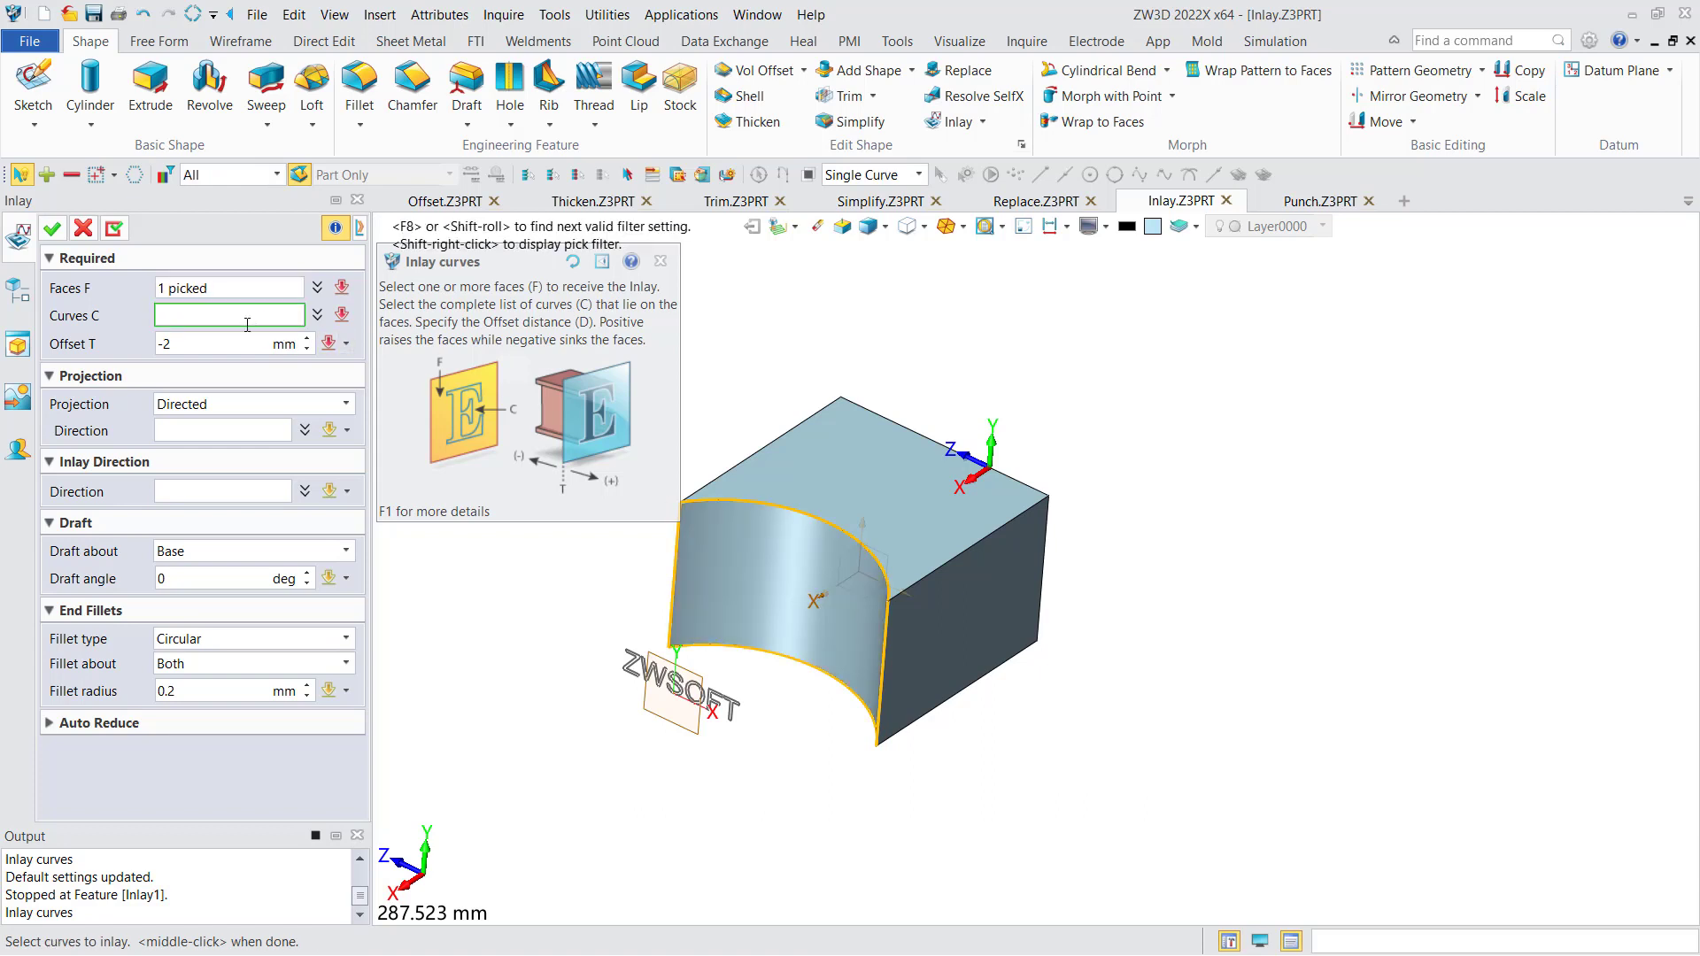
left_click(631, 672)
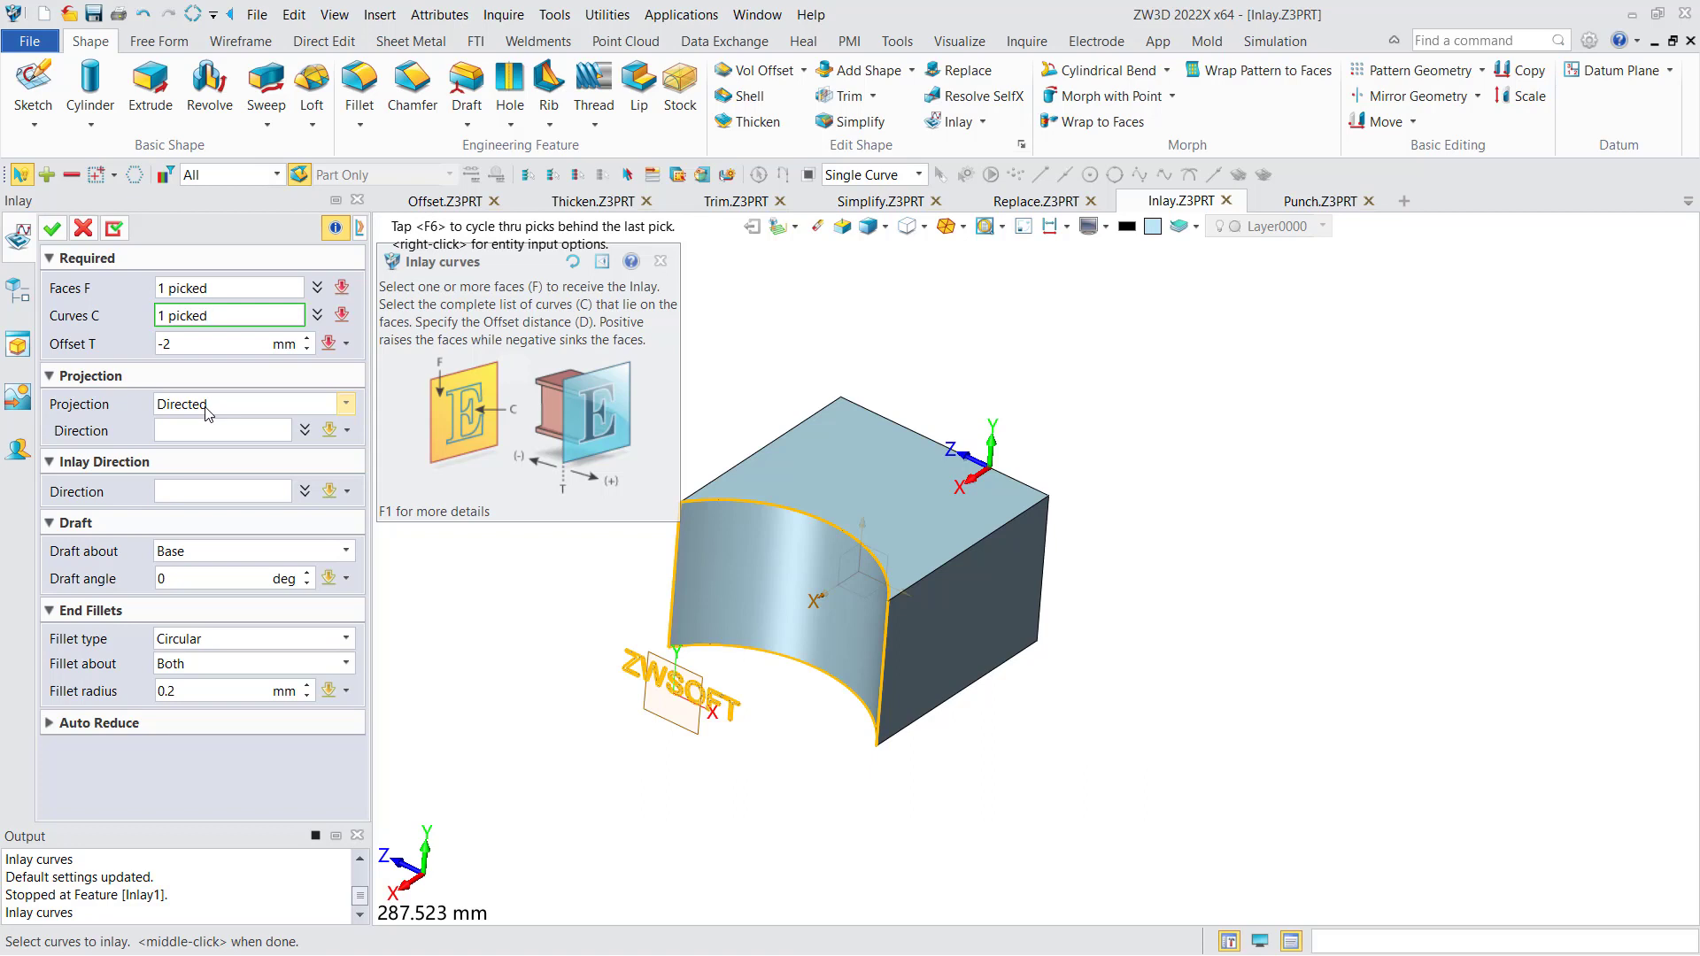
- Set the projection direction to the -X axis, apply the inlay with -2 mm offset and 0.2 mm circular fillets, and examine the lettering
left_click(204, 431)
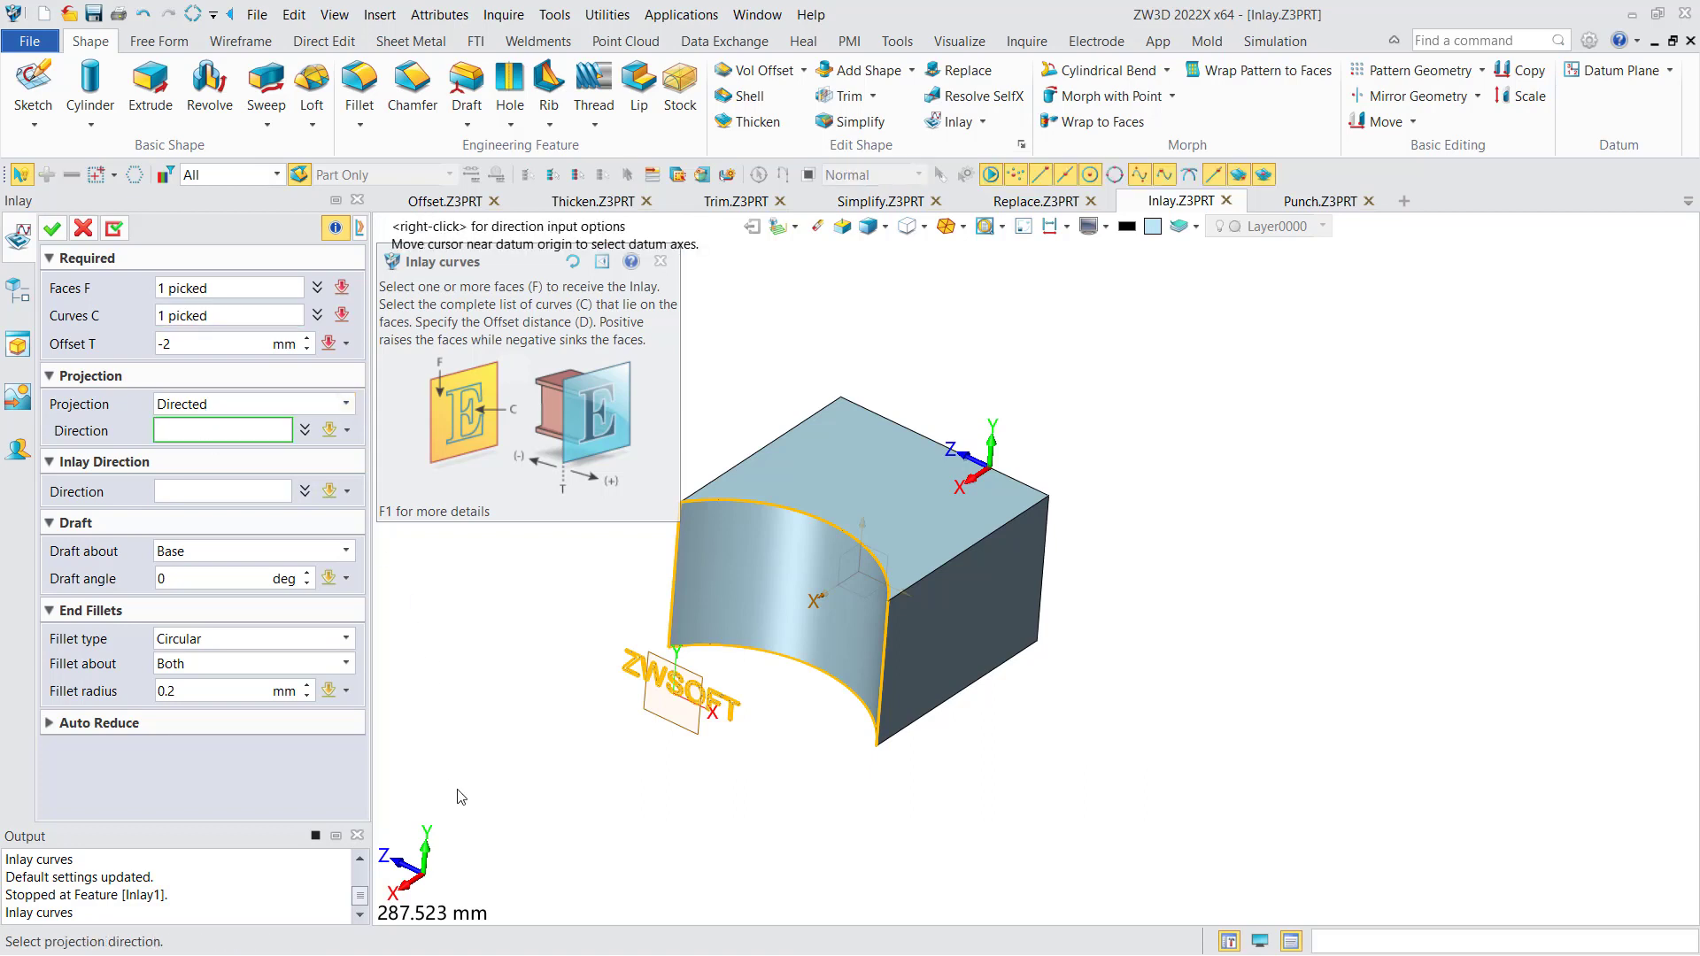
right_click(451, 702)
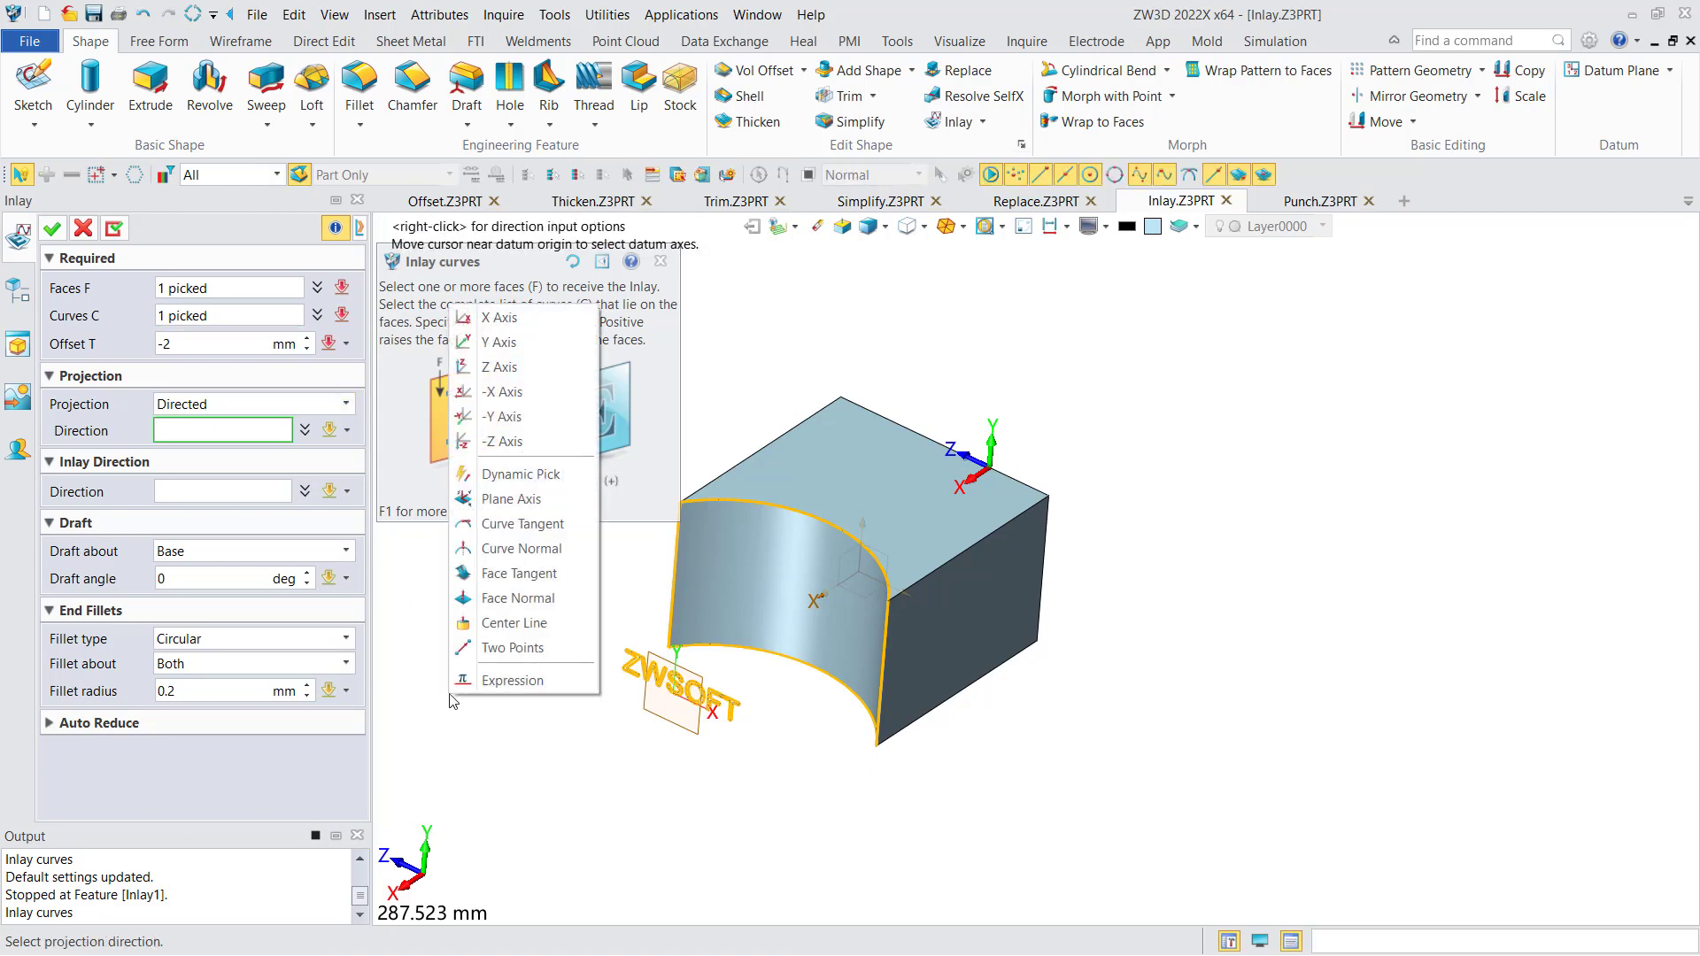
left_click(508, 393)
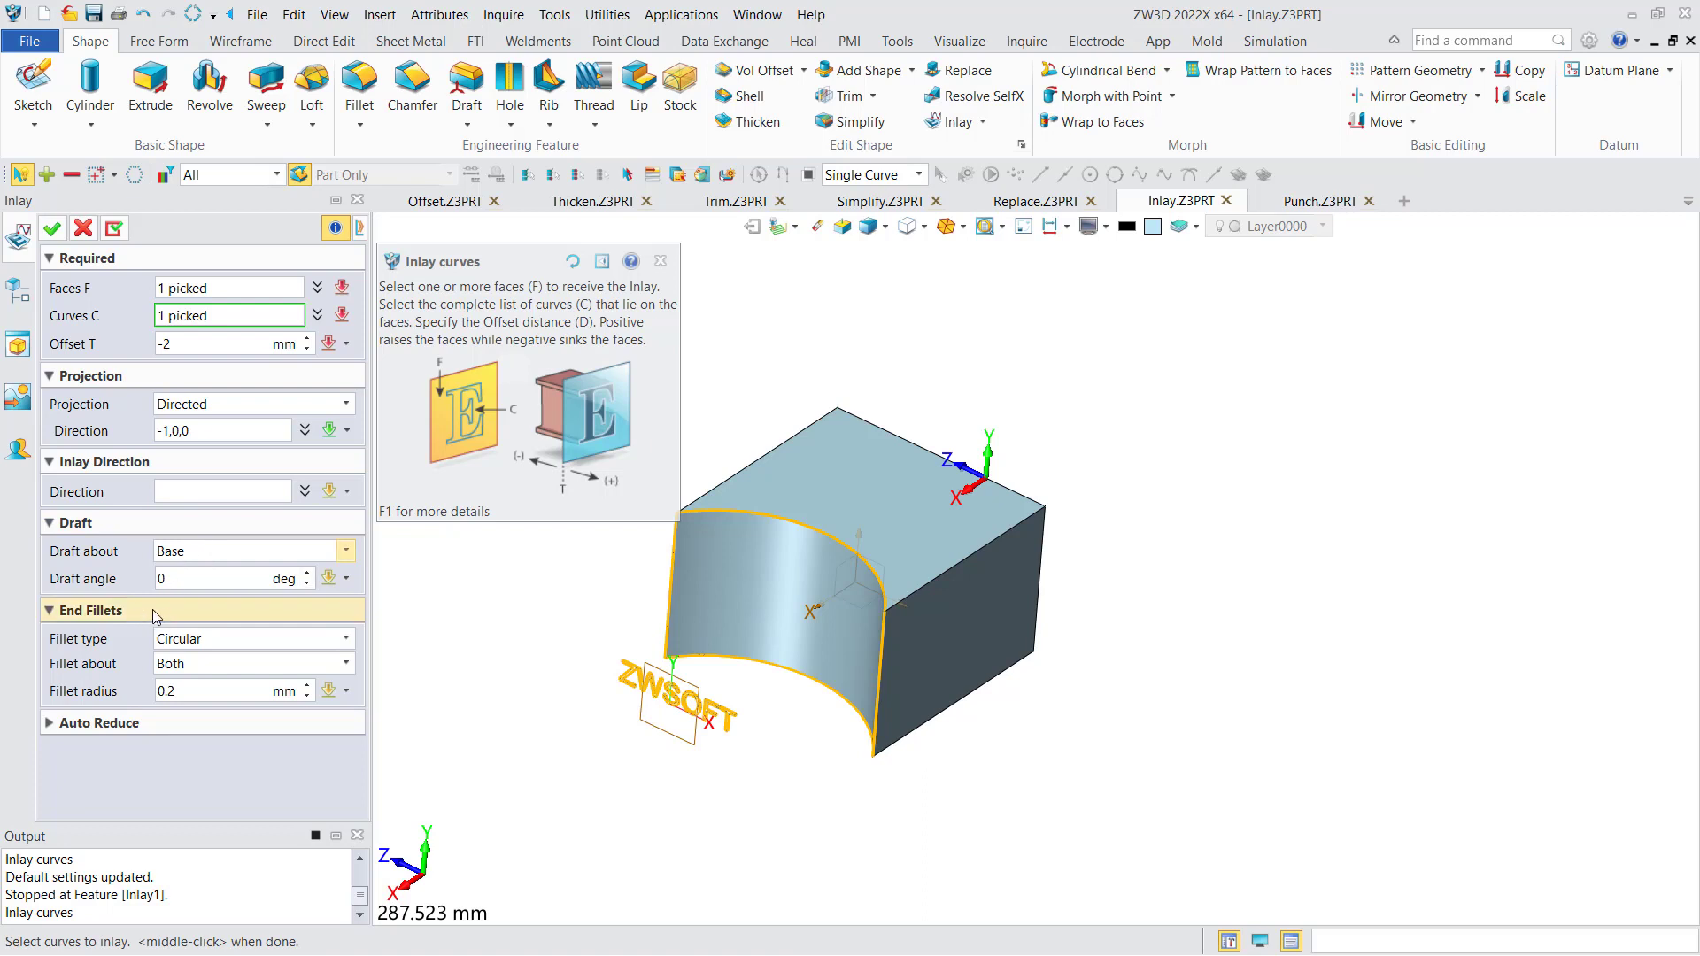
left_click(177, 693)
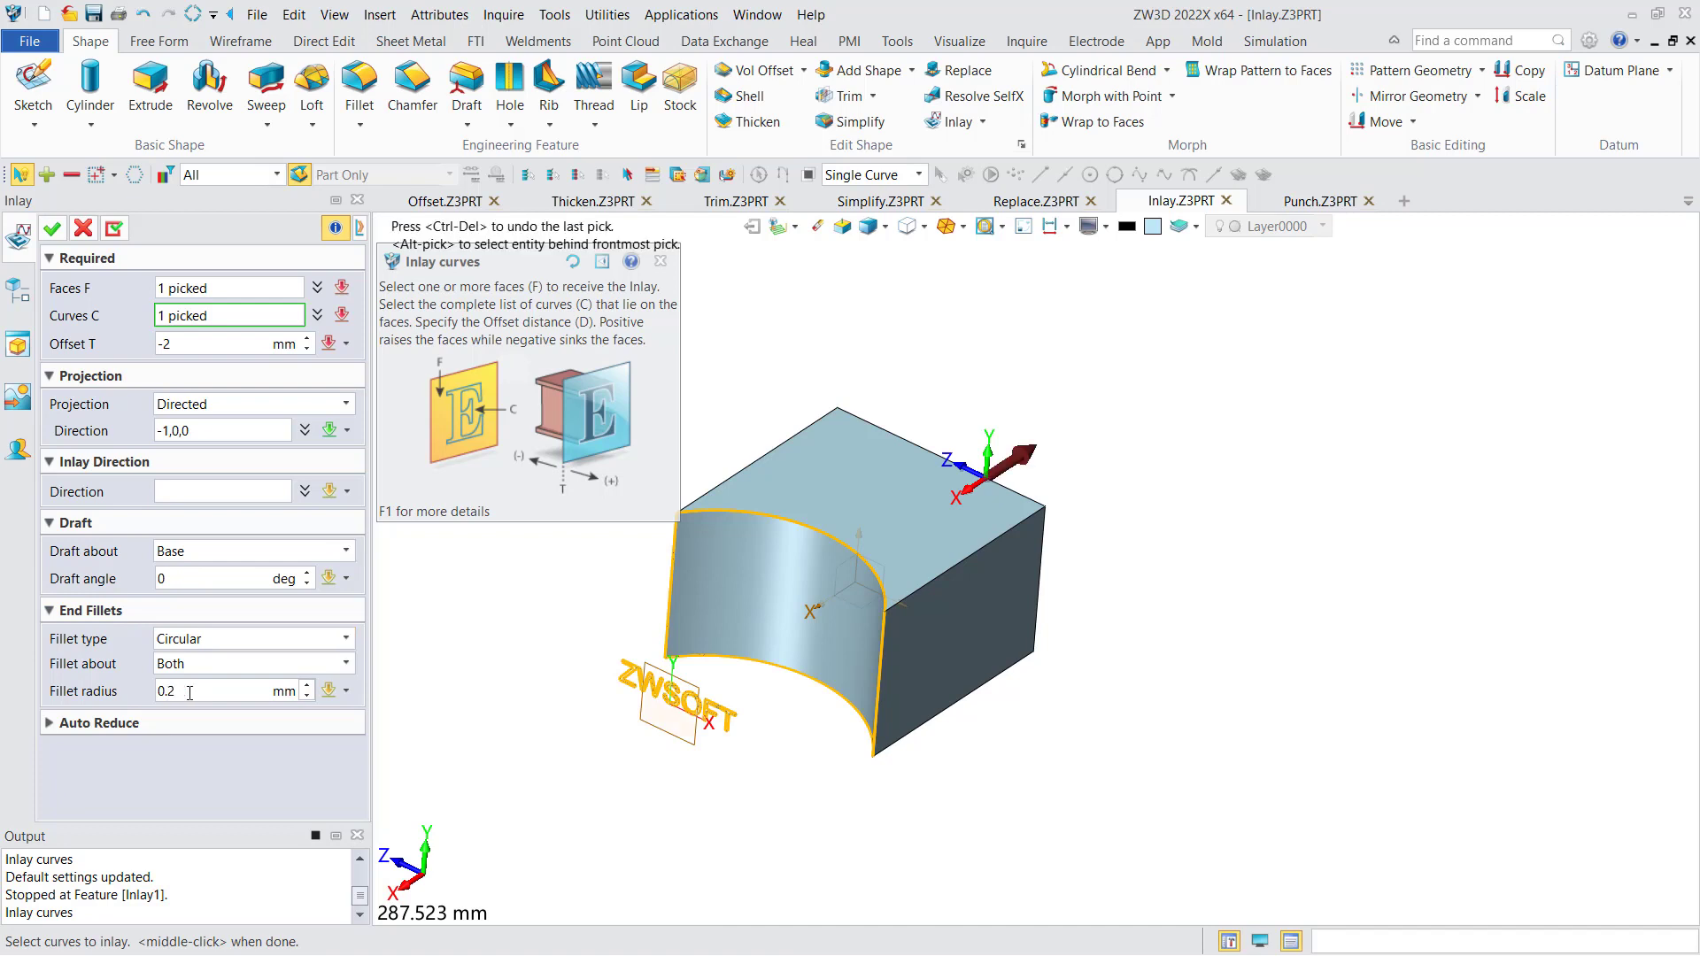
left_click(191, 691)
left_click_drag(174, 691, 171, 692)
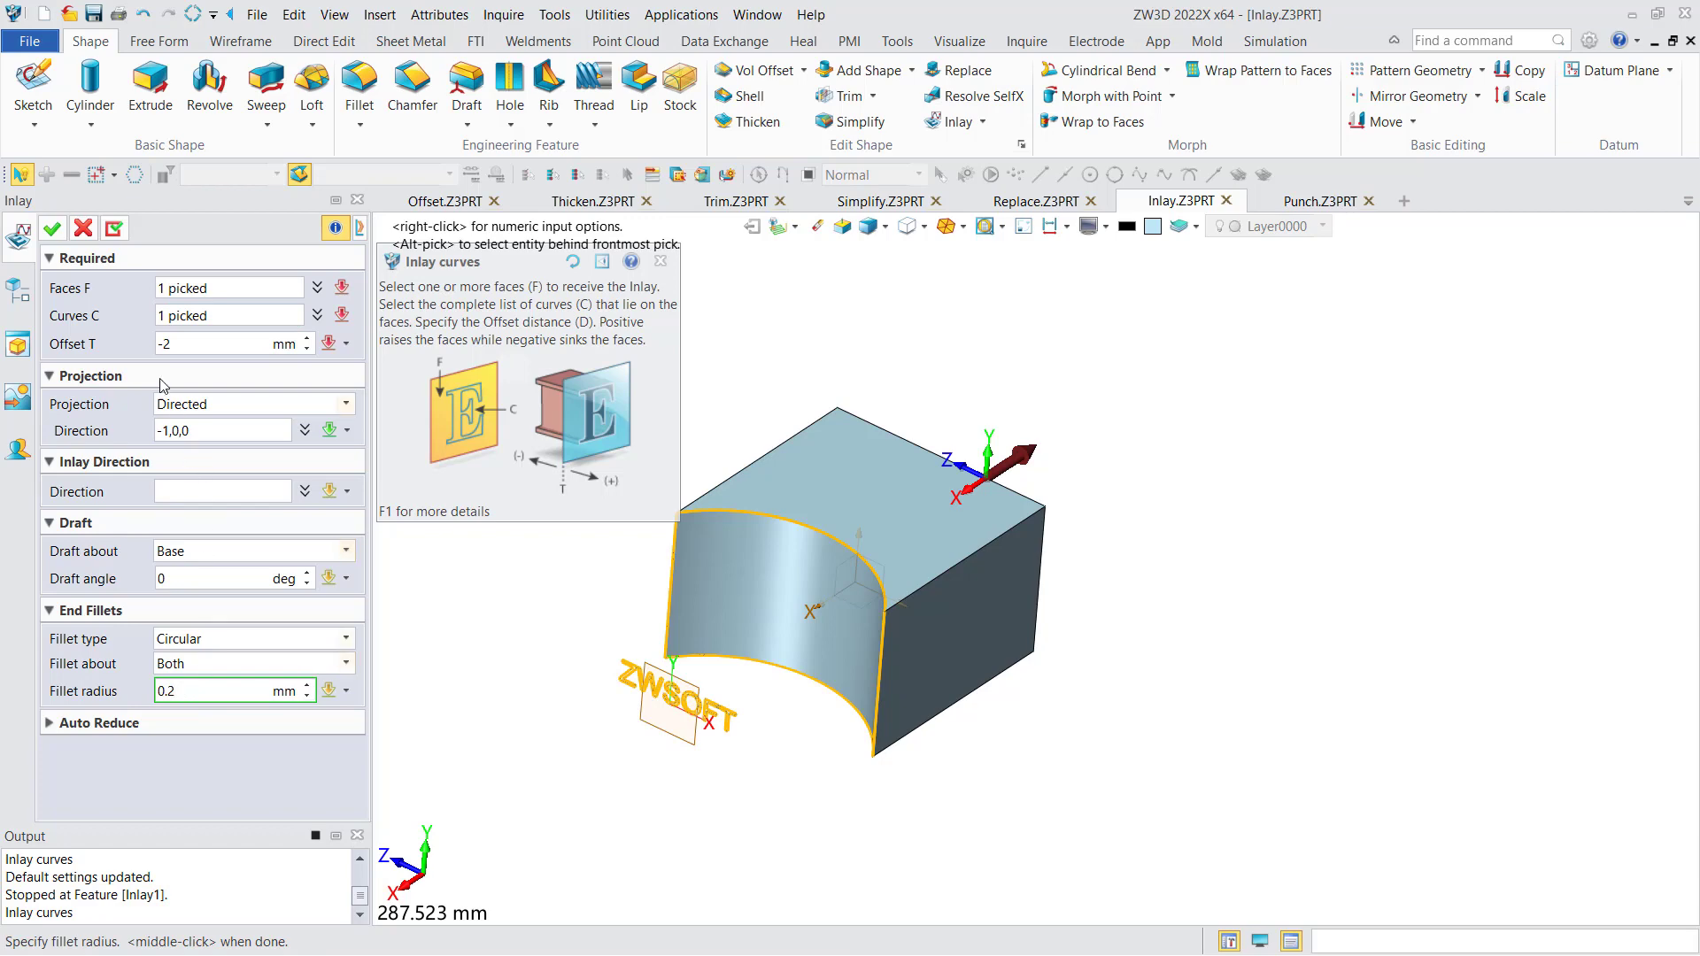
left_click(54, 230)
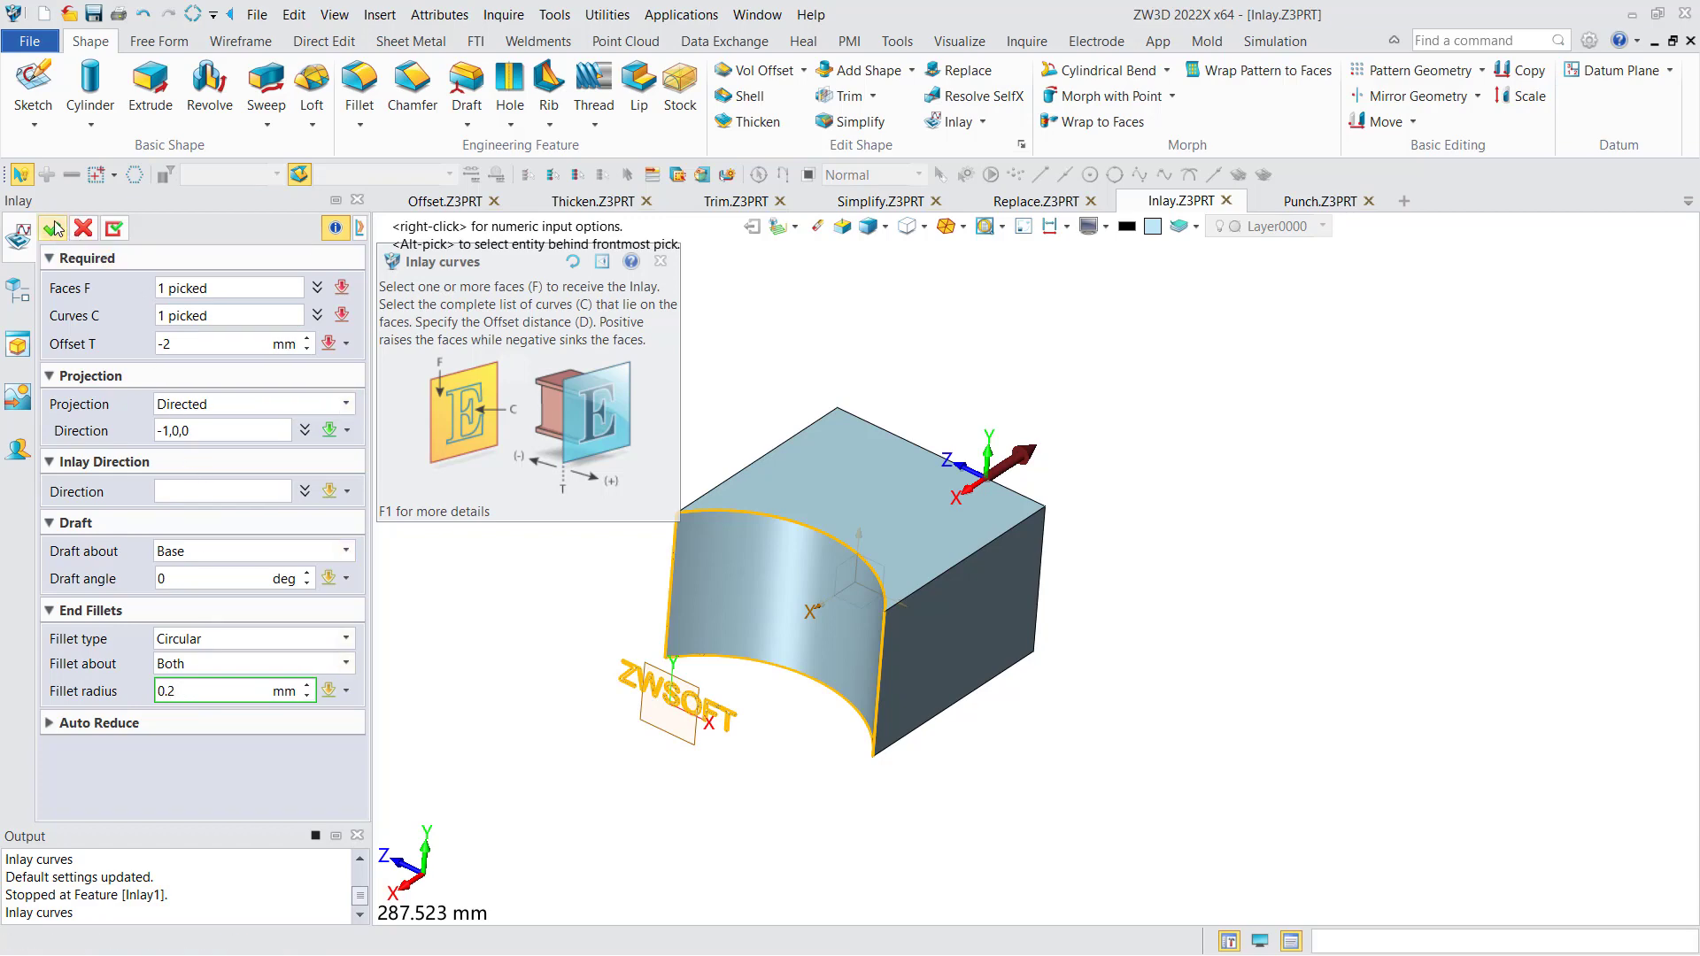
scroll(792, 595, "up", 10)
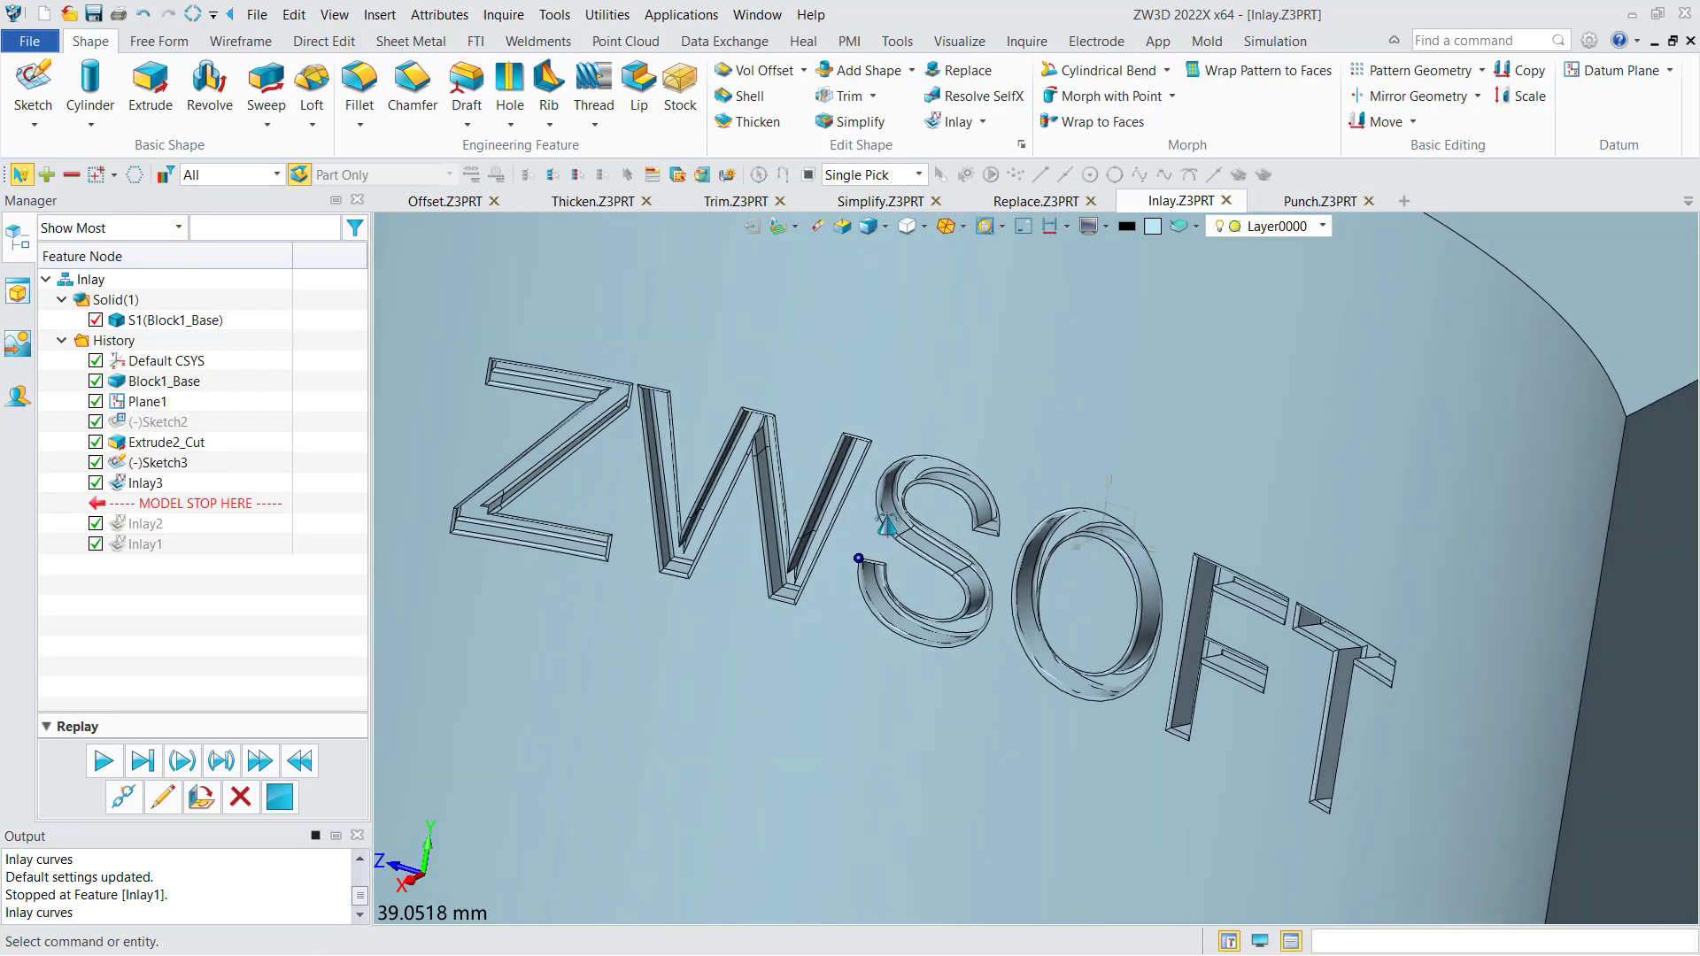
mouse_move(887, 524)
right_mouse_down()
mouse_move(918, 502)
mouse_move(888, 542)
right_mouse_up()
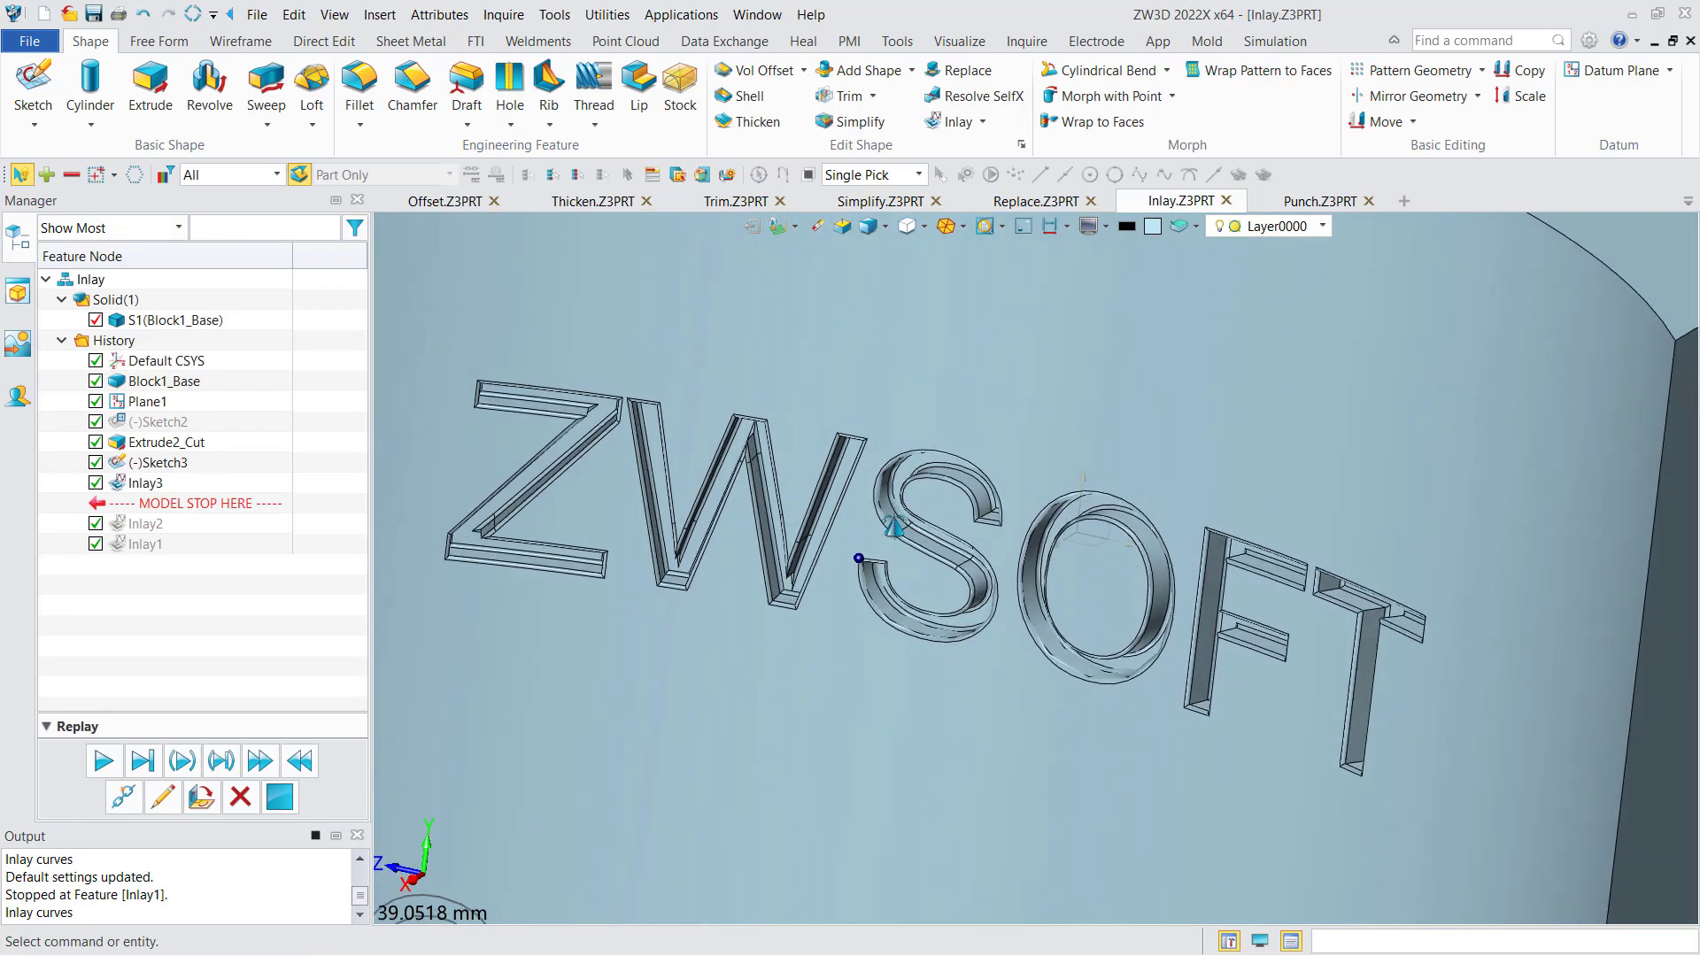
scroll(914, 655, "up", 8)
scroll(912, 653, "down", 9)
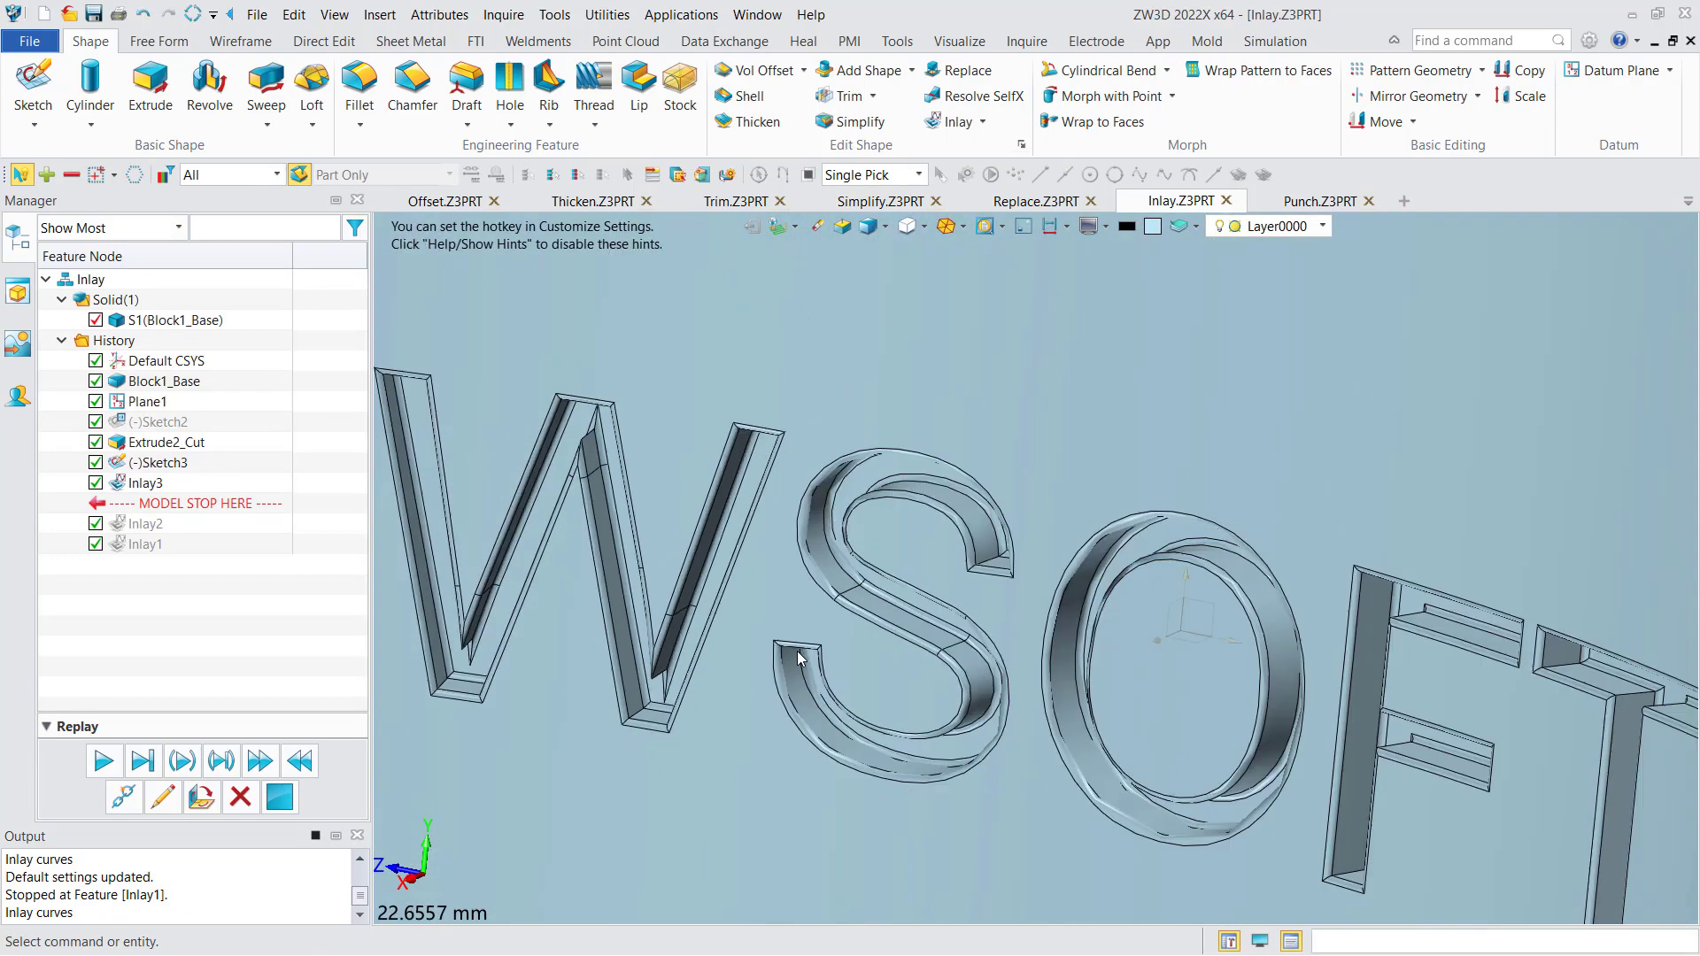
scroll(892, 587, "down", 7)
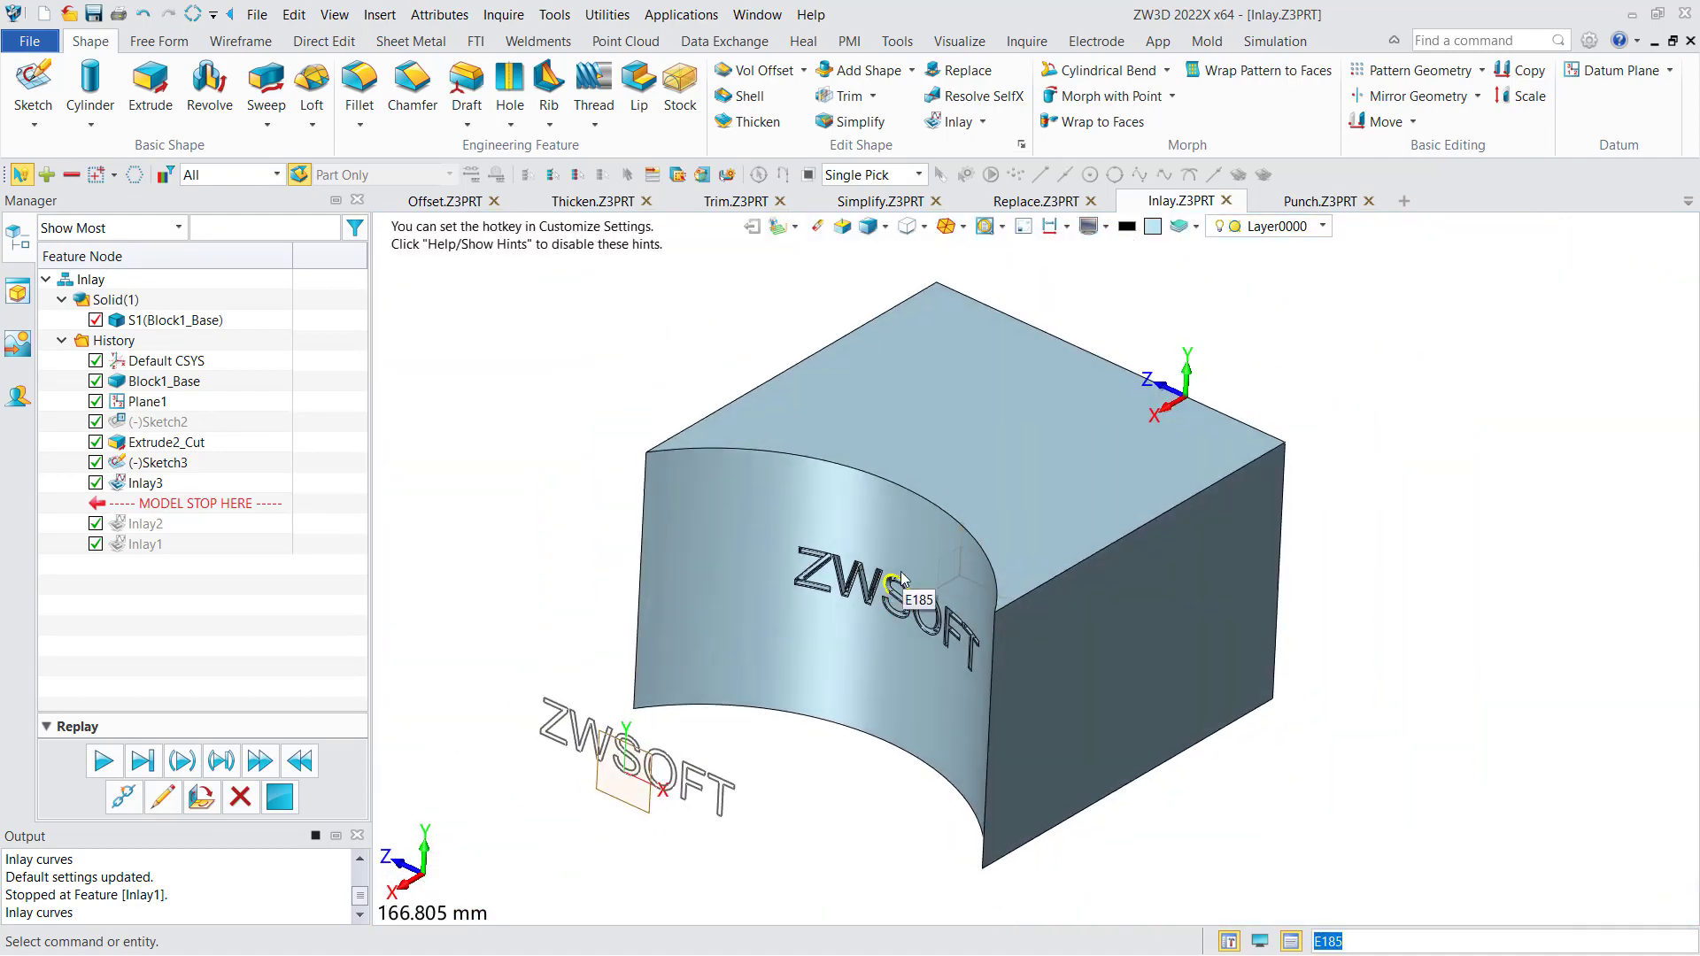
middle_click_drag(1252, 378, 1206, 361)
- In the Punch.Z3PRT part, set up a Punch with the flat rounded plate as base and the green rounded solid as punch
left_click(1319, 202)
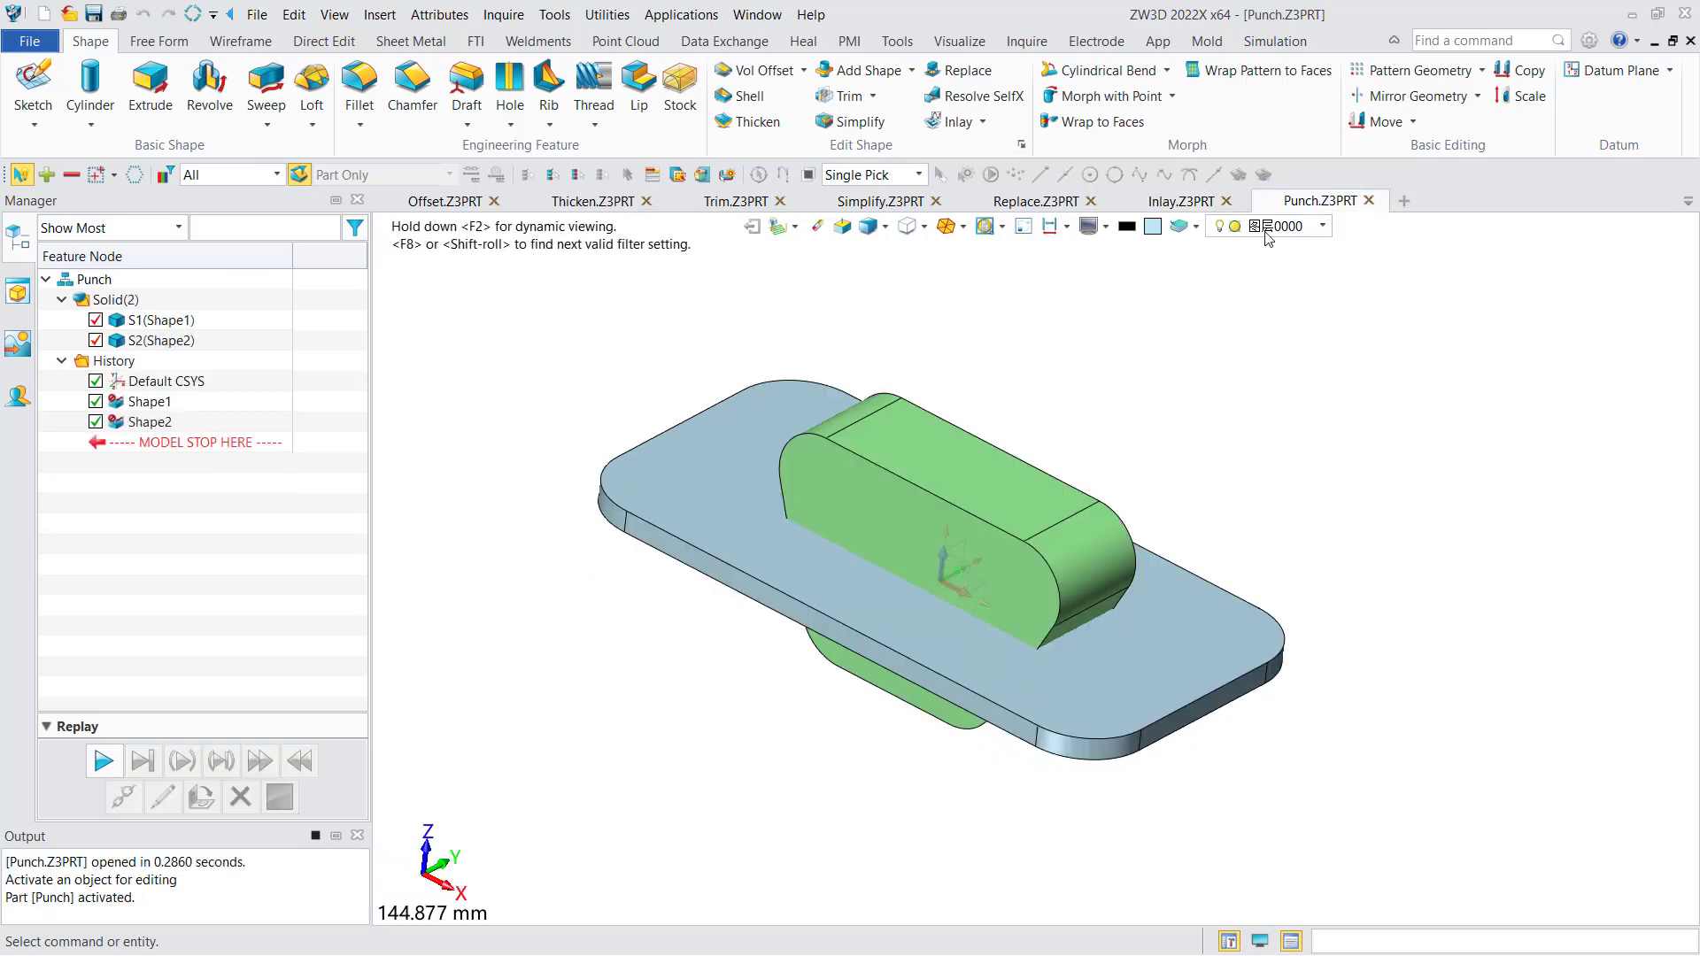
scroll(1006, 400, "down", 2)
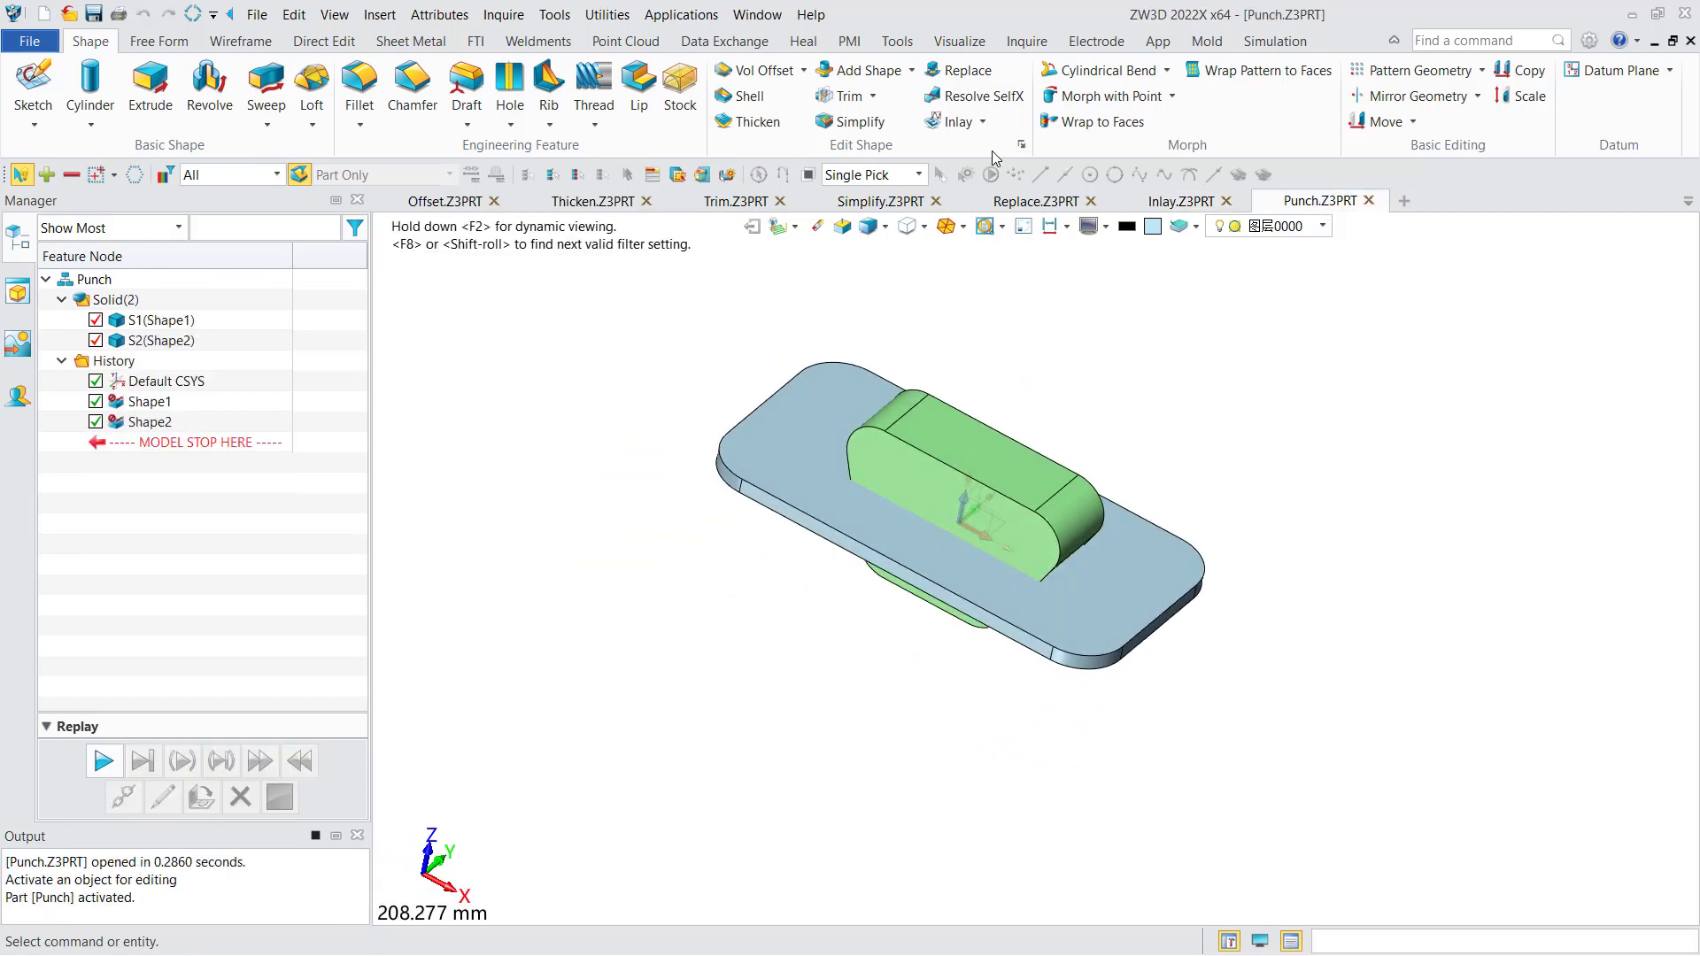
left_click(984, 123)
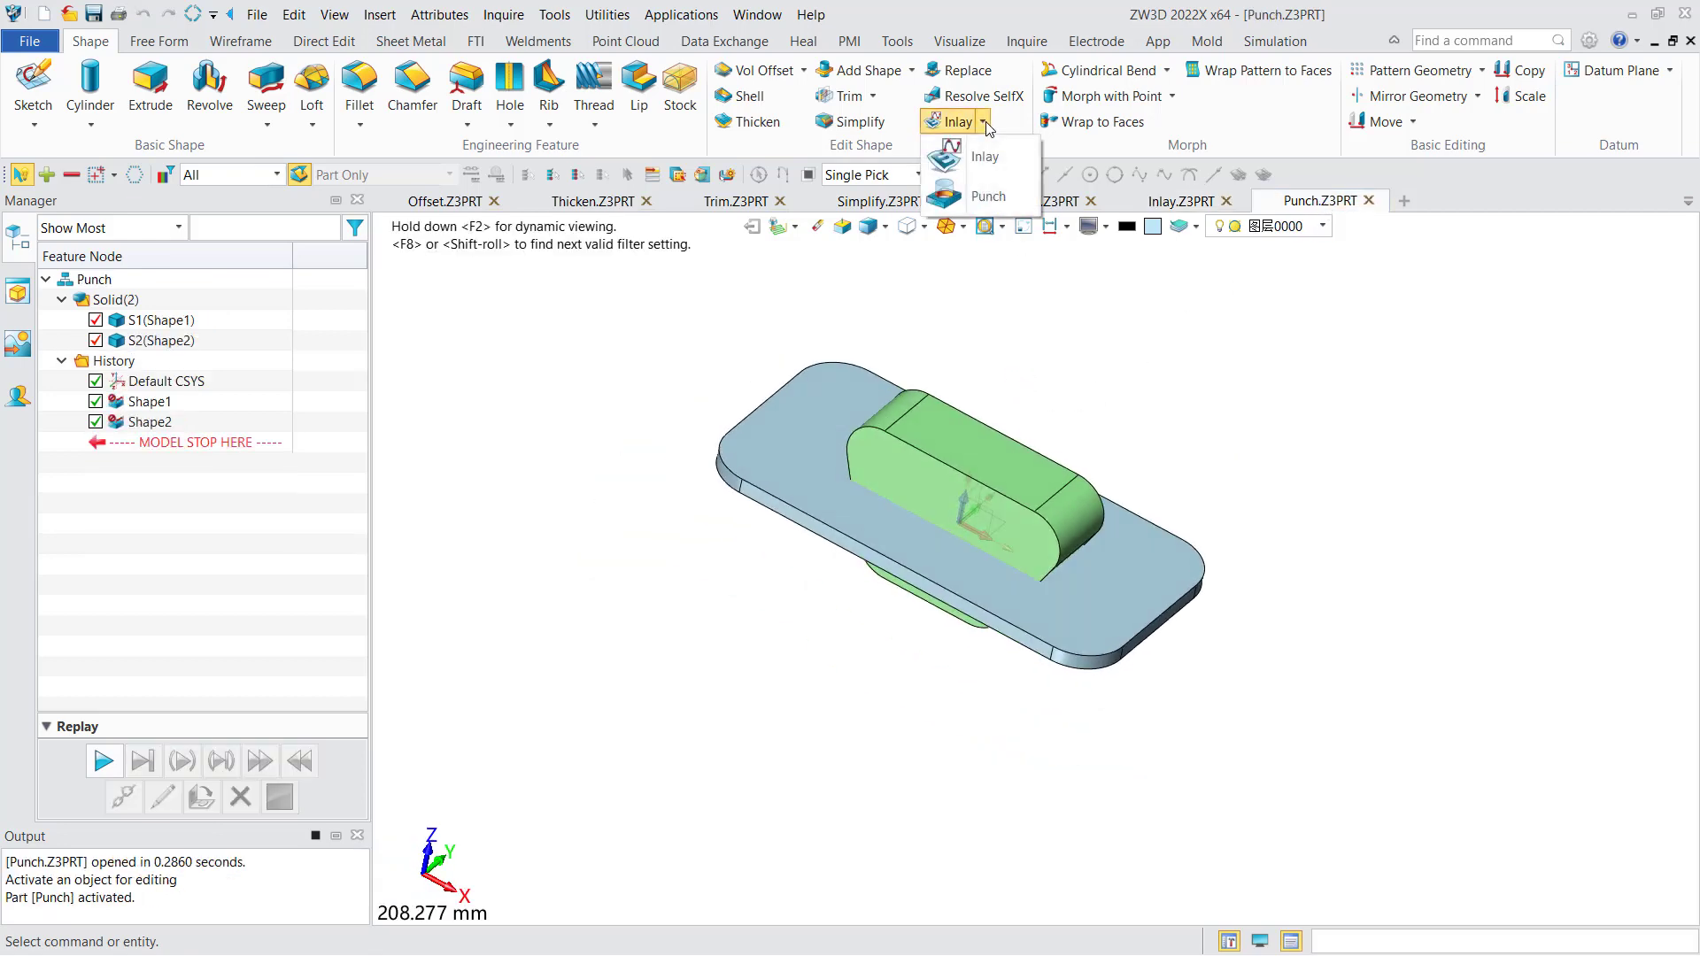
left_click(987, 196)
middle_click_drag(992, 355, 1083, 381)
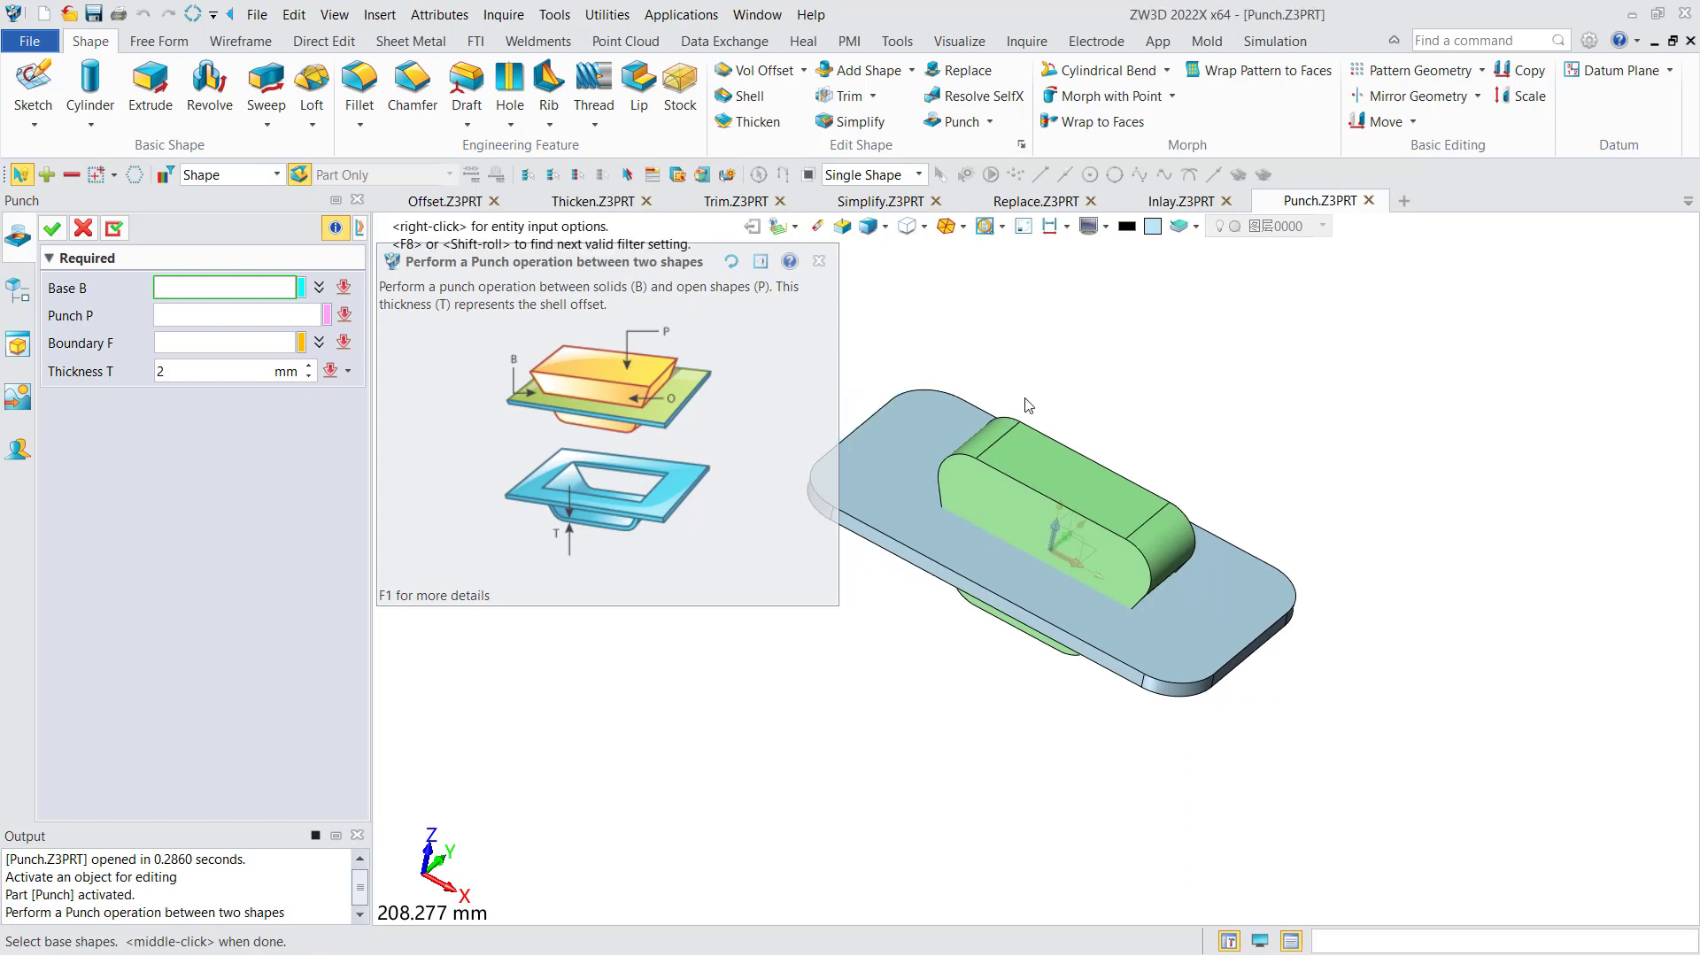
left_click(874, 455)
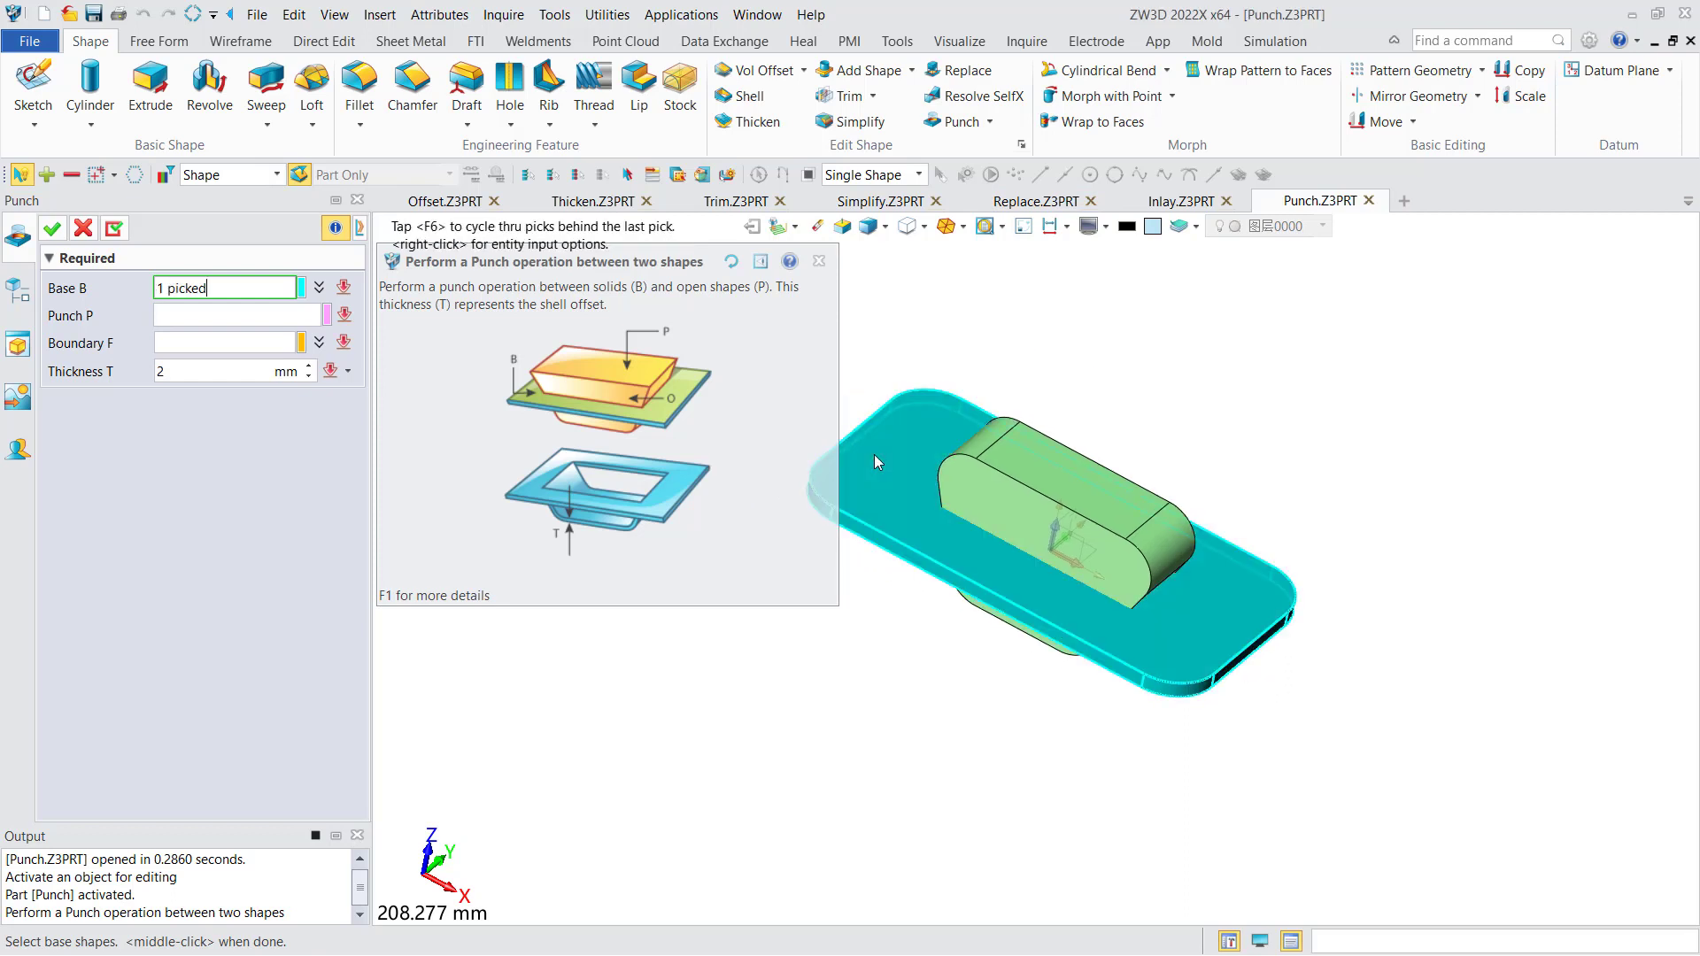
left_click(258, 317)
left_click(1080, 528)
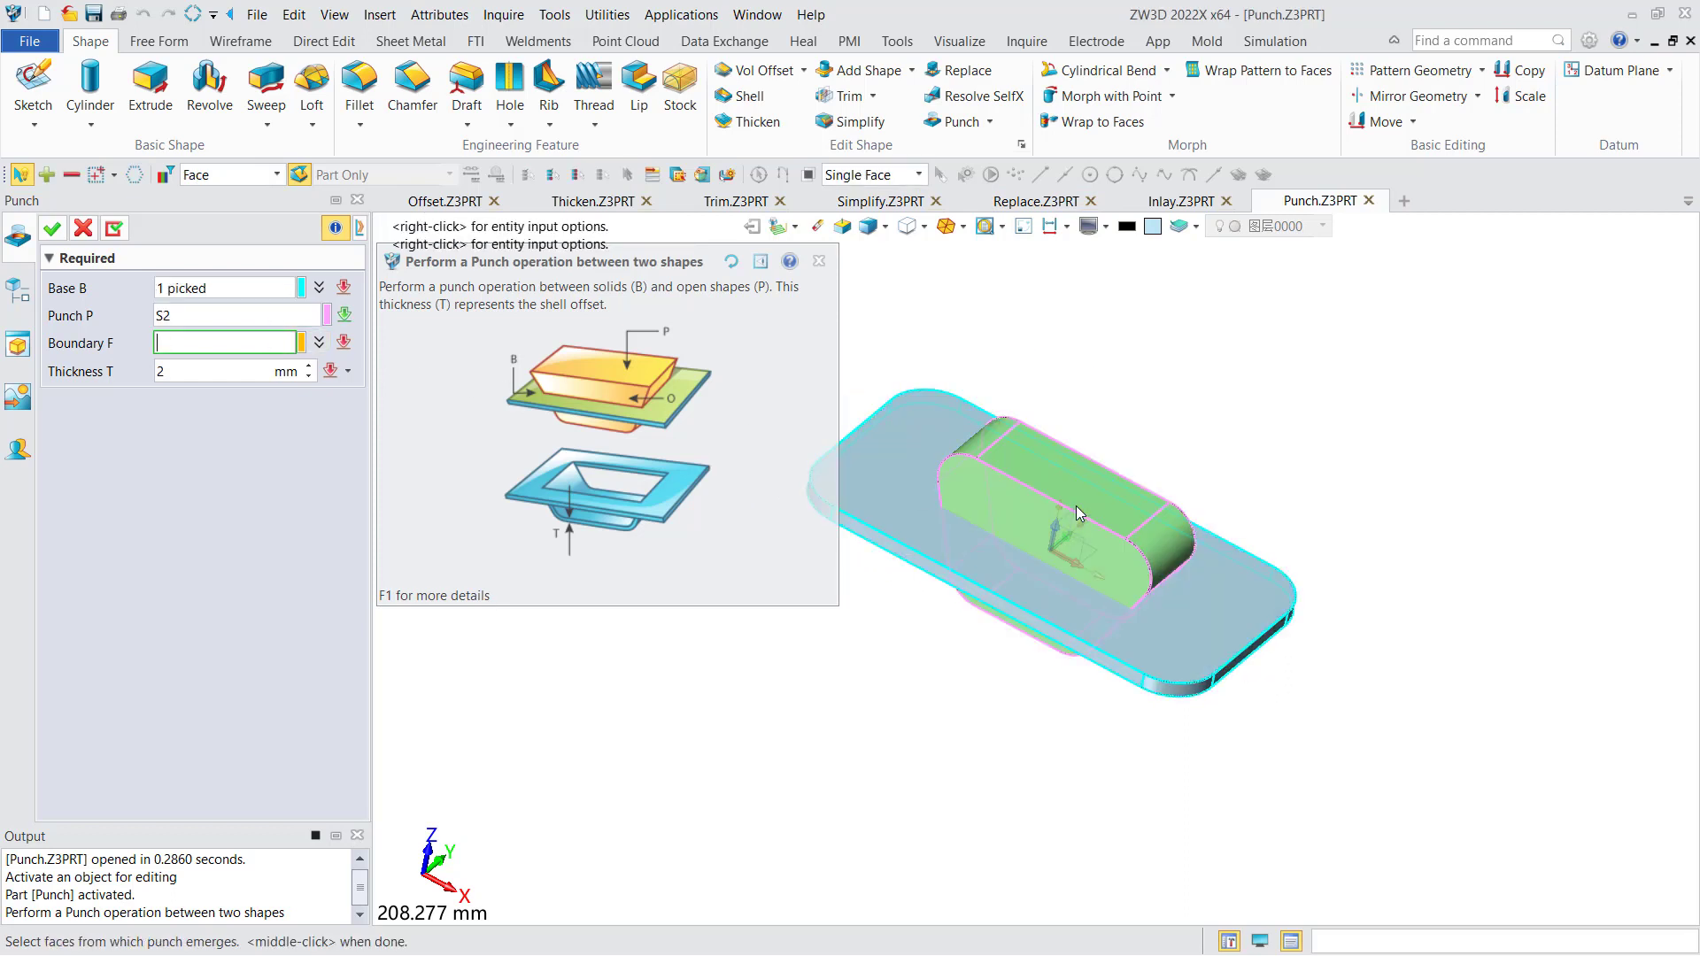
- Pick the plate's underside as the boundary face and apply the punch with a thickness of 2 mm
right_click_drag(960, 514, 1018, 365)
left_click(886, 524)
right_click_drag(939, 453, 782, 521)
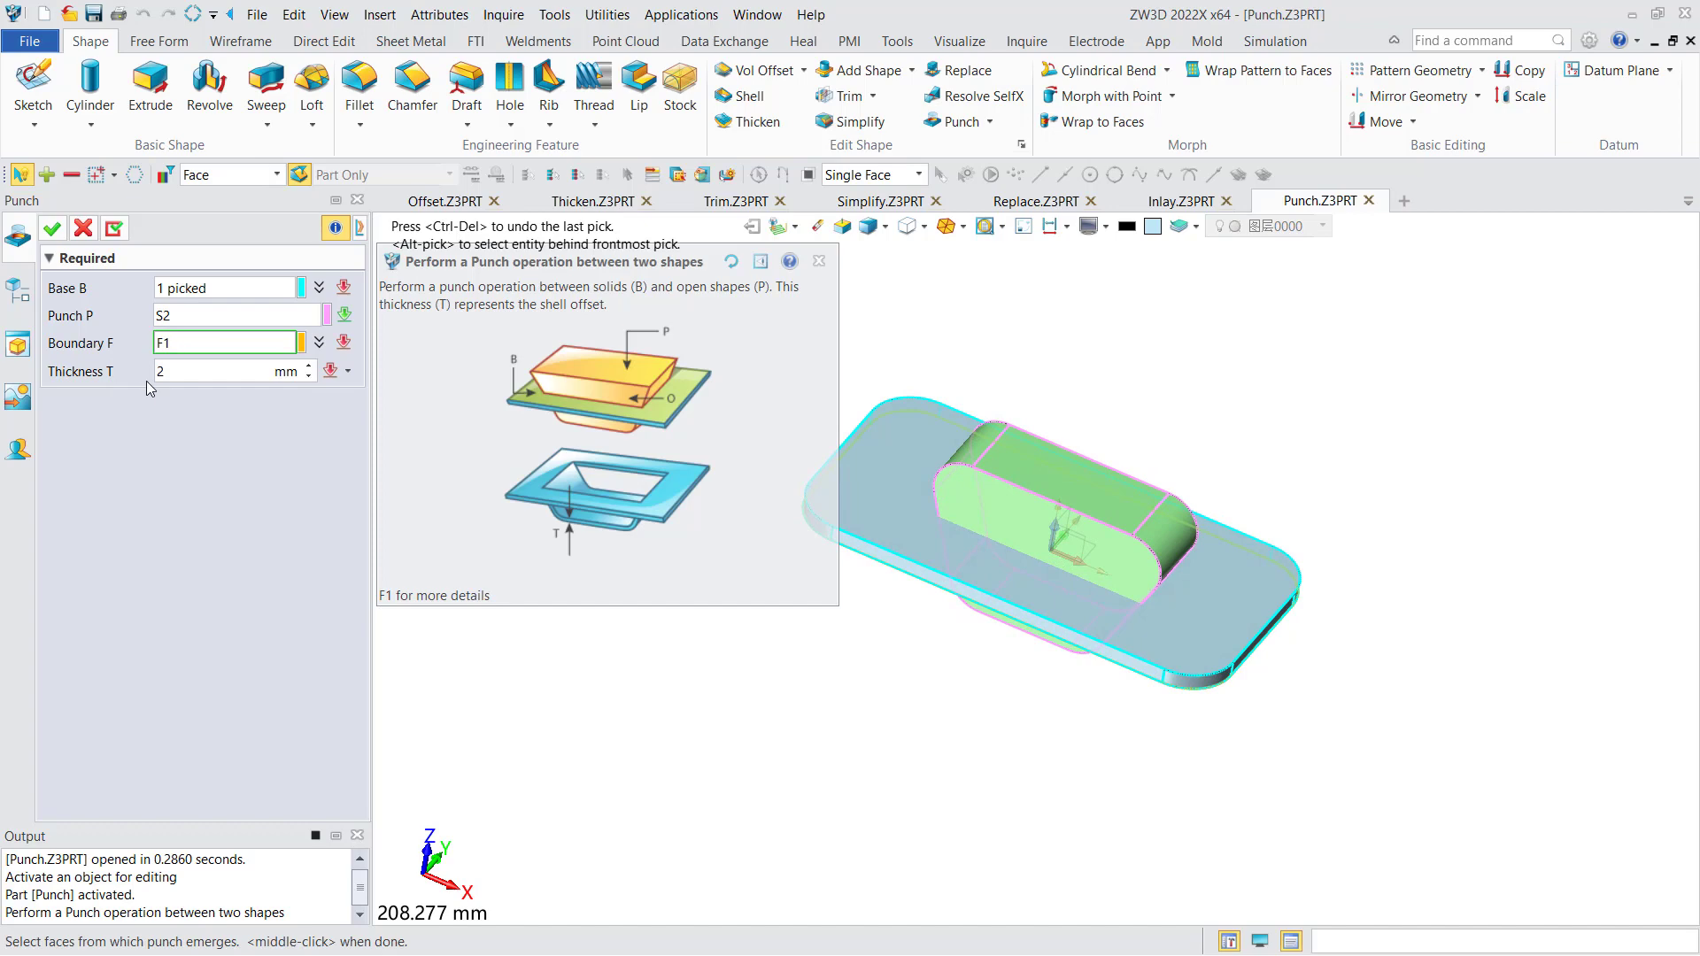
left_click(55, 234)
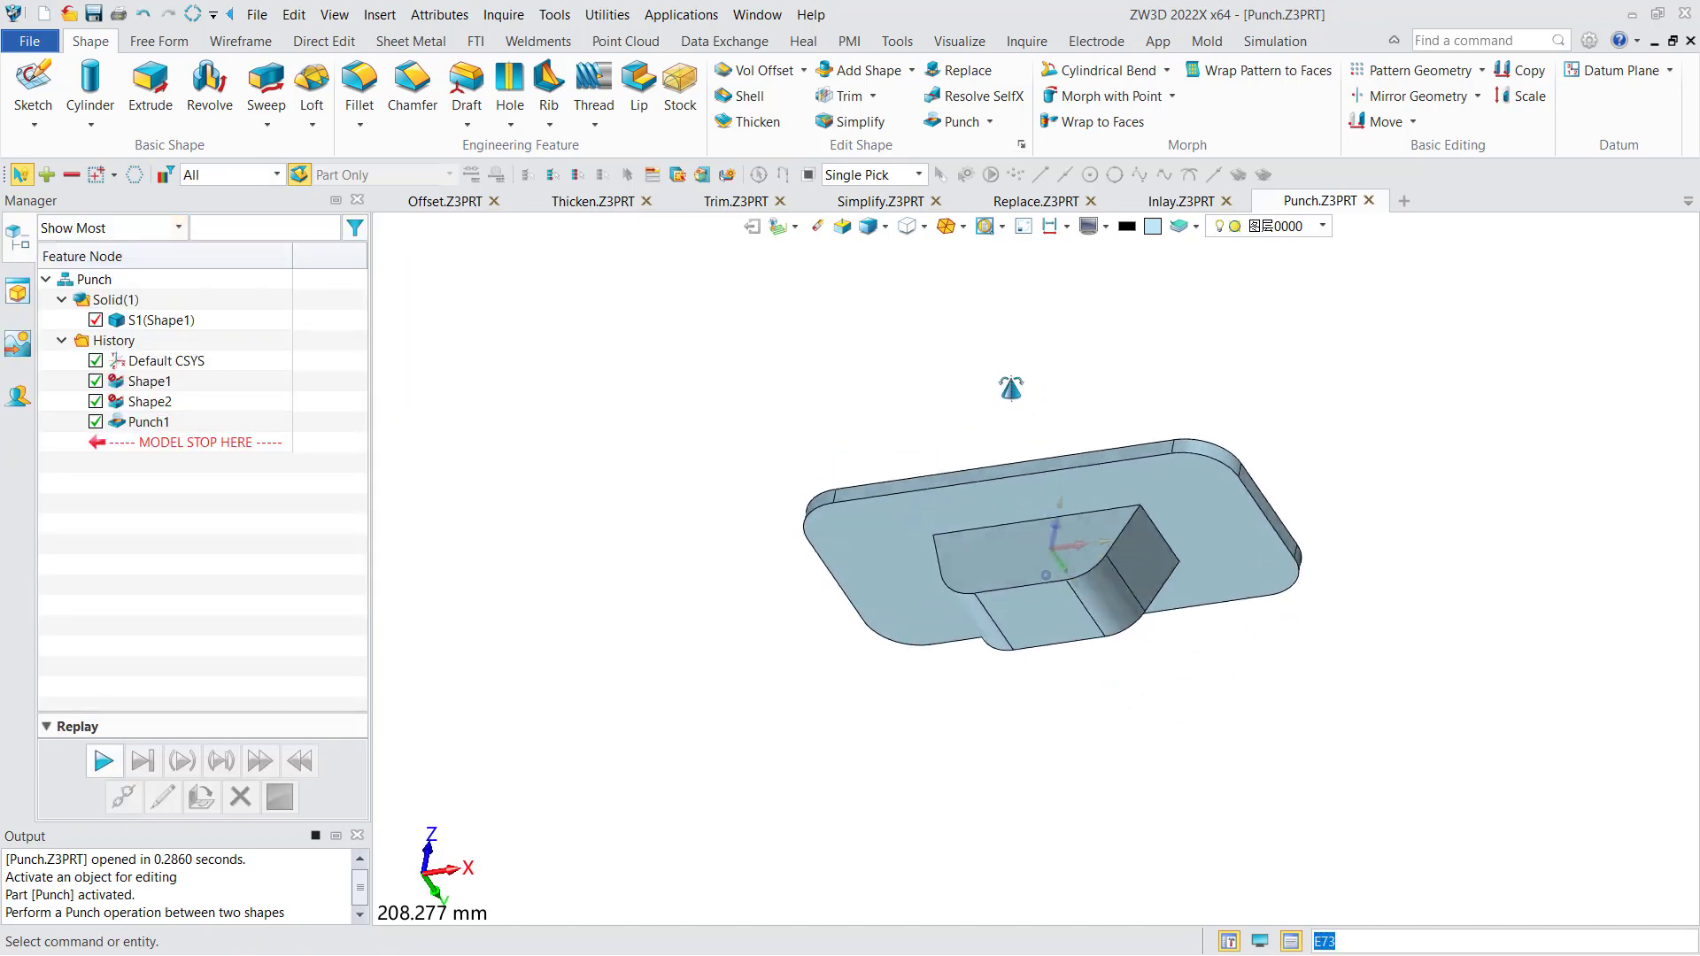